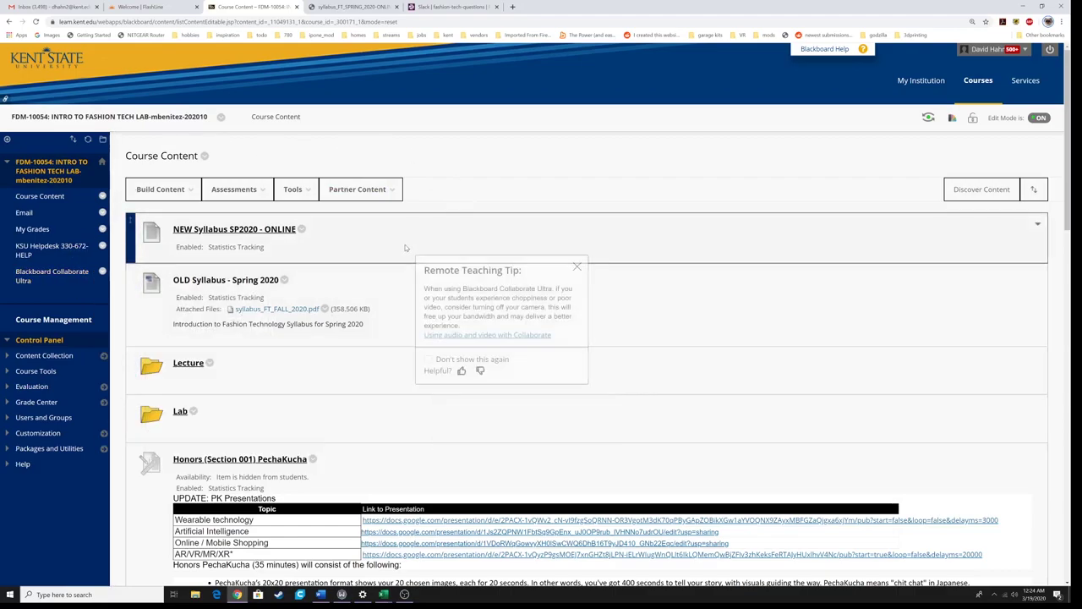
Step: Open the Lab folder of the course content and go into its Classwork 8 - Excel 1 folder
click(180, 418)
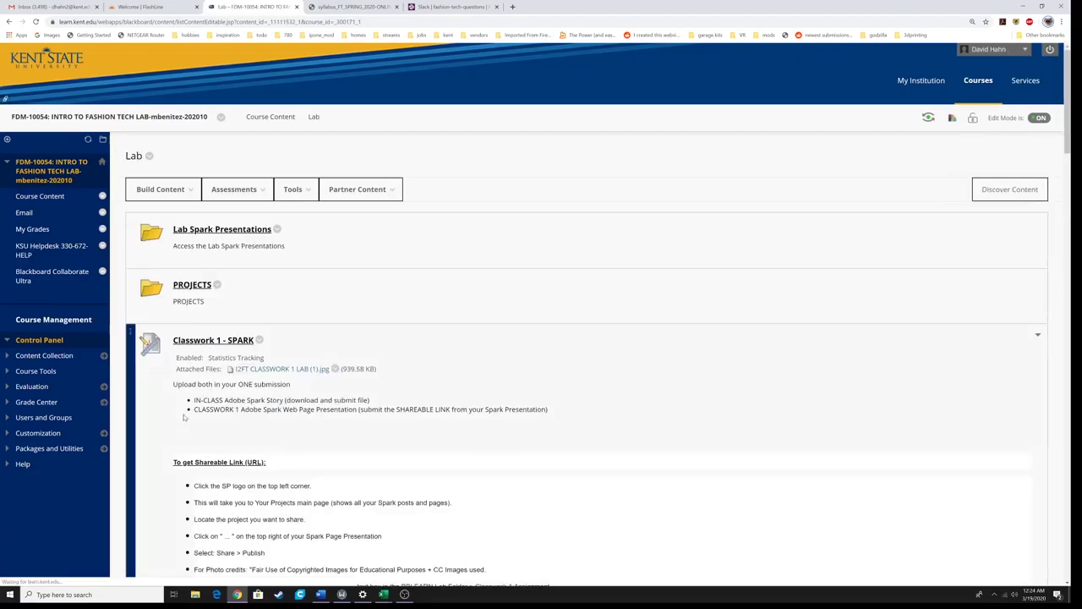
scroll(235, 411, down, 10)
scroll(235, 411, down, 12)
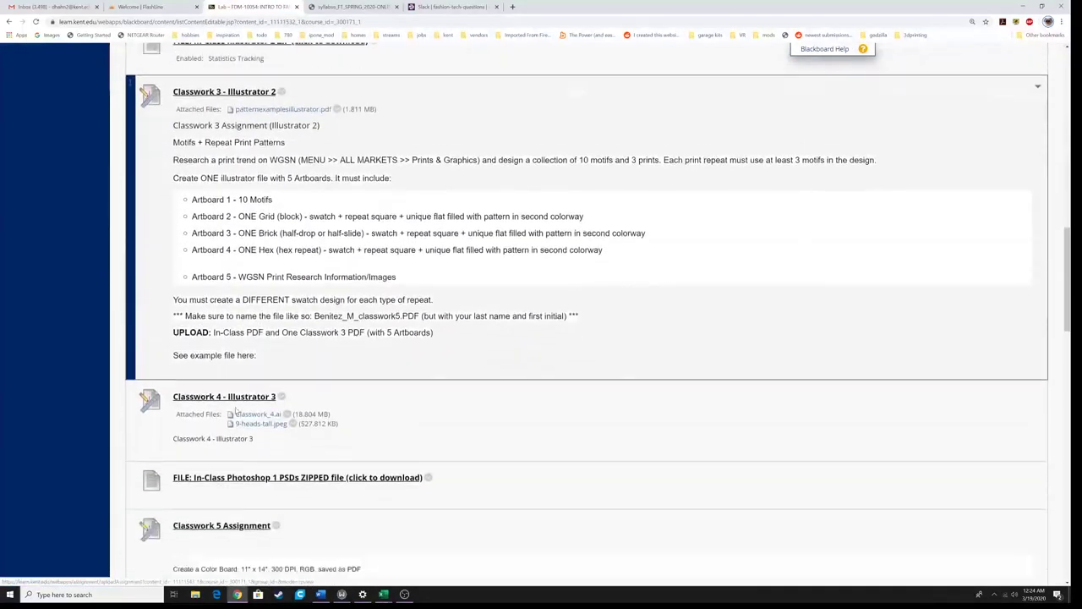
scroll(237, 406, down, 3)
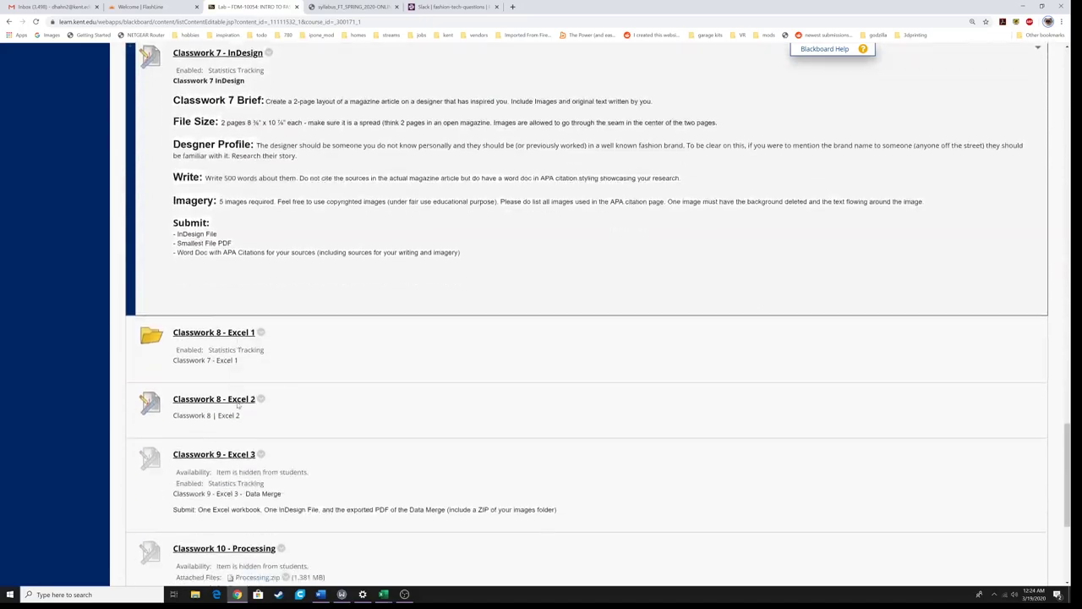
click(226, 333)
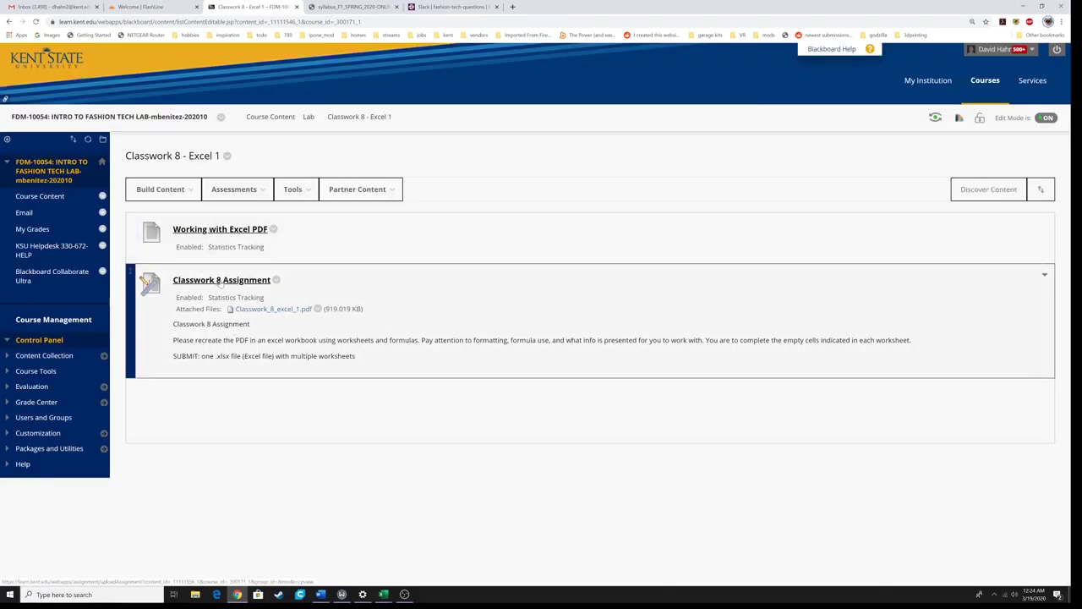
Step: Open the attached Classwork_8_excel_1.pdf in a separate browser tab and look through all its pages
click(256, 310)
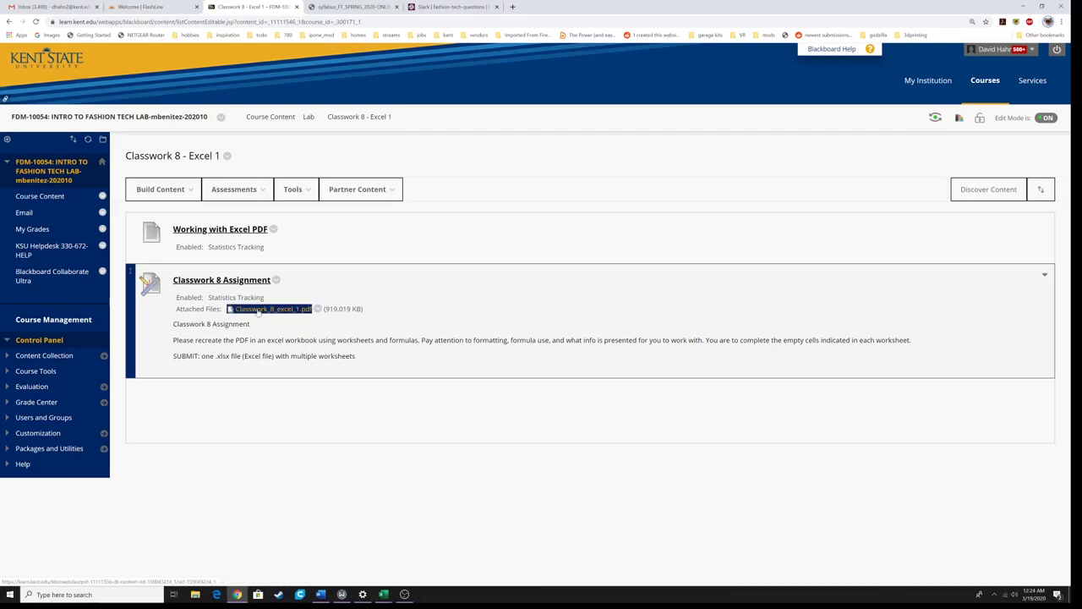
middle_click(262, 311)
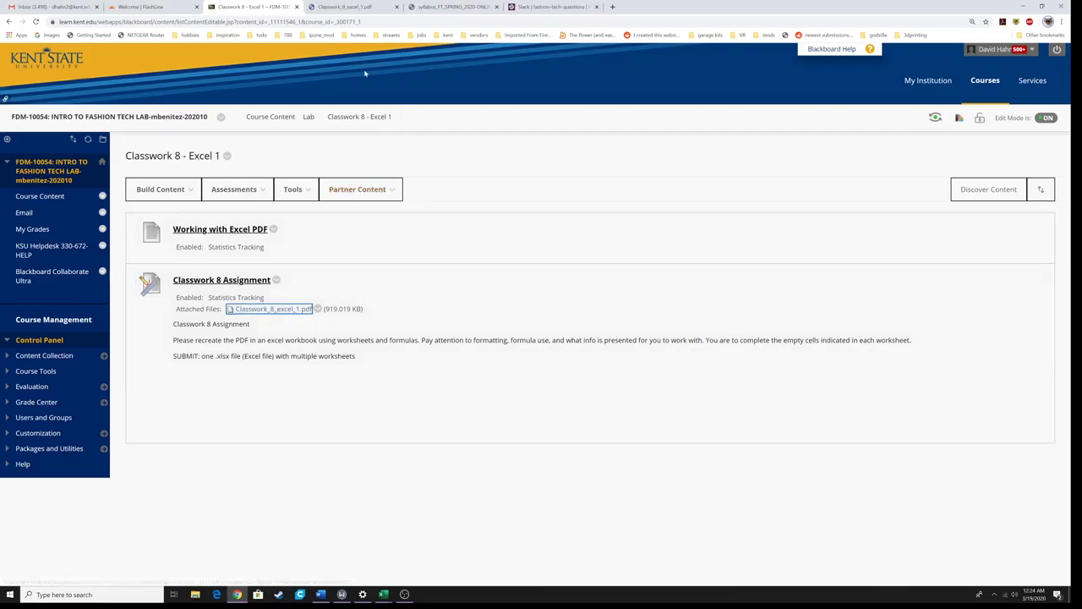
click(353, 8)
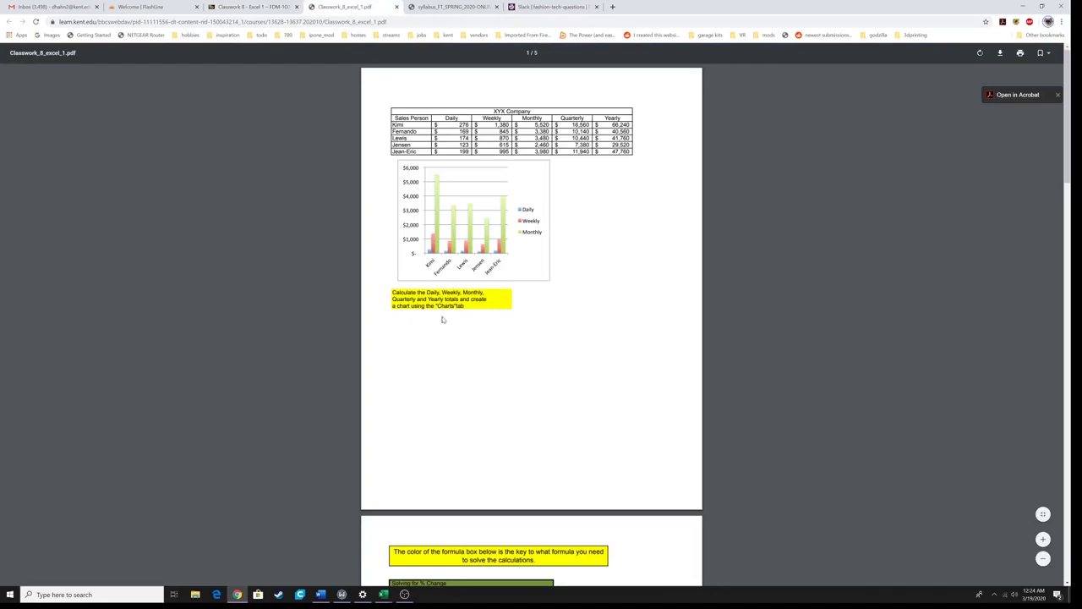
scroll(442, 318, down, 2)
scroll(442, 326, down, 12)
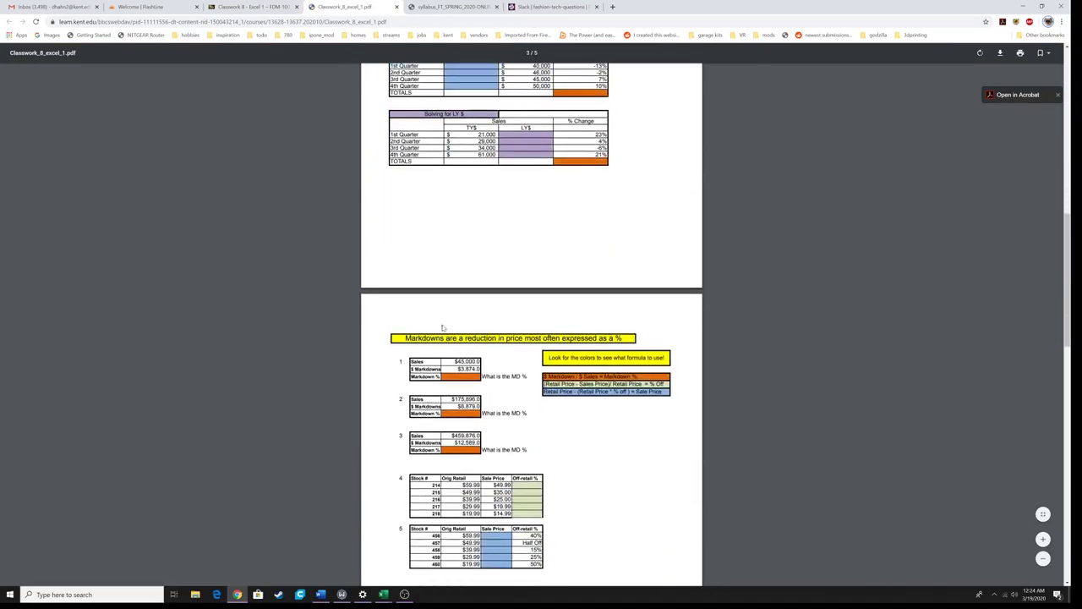
scroll(441, 329, down, 8)
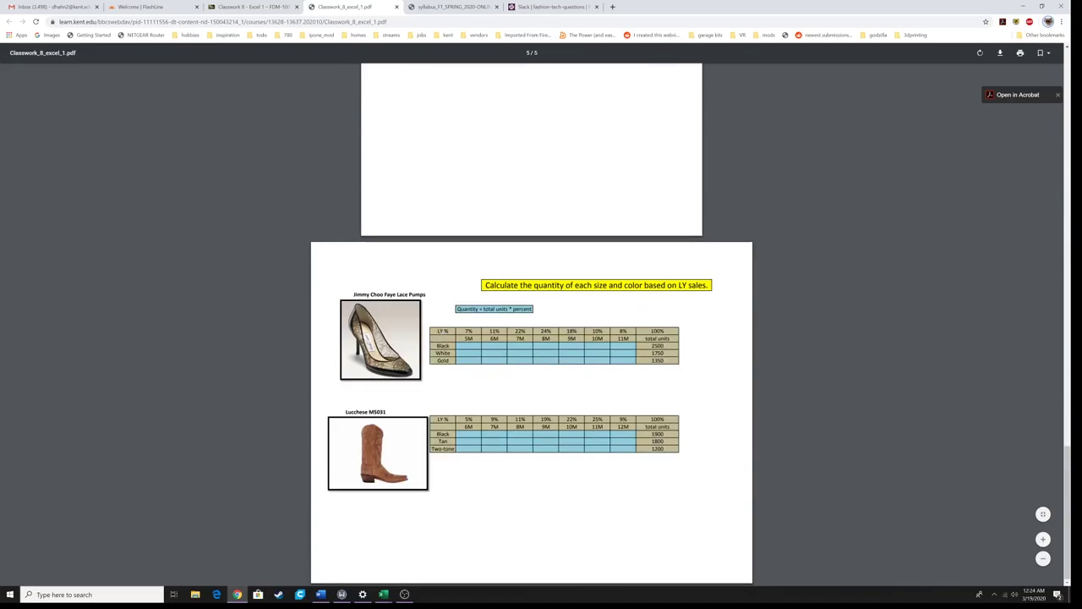
scroll(435, 344, up, 15)
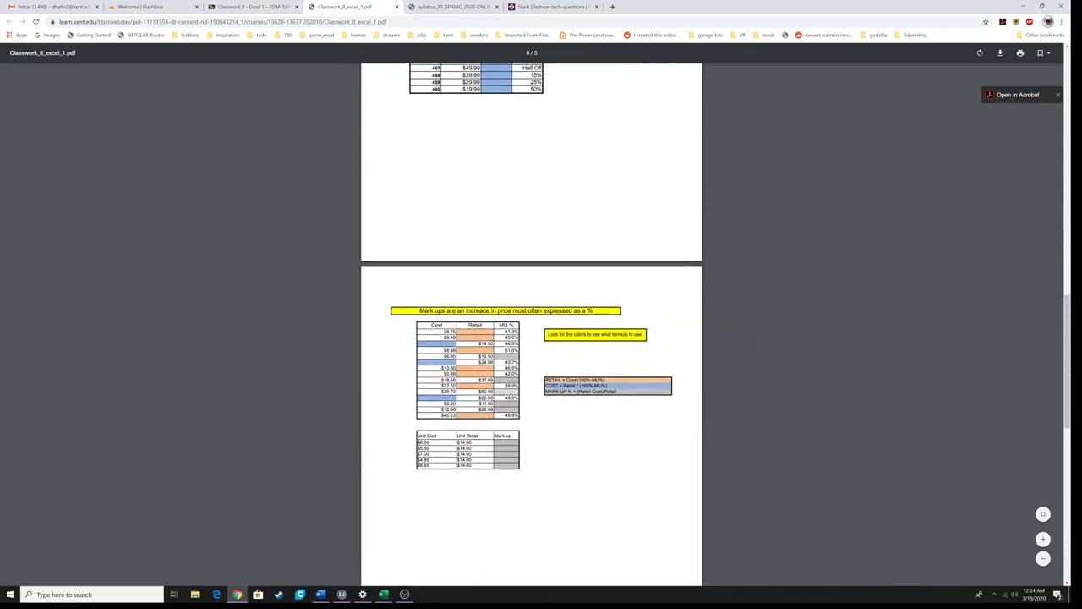
scroll(434, 344, up, 5)
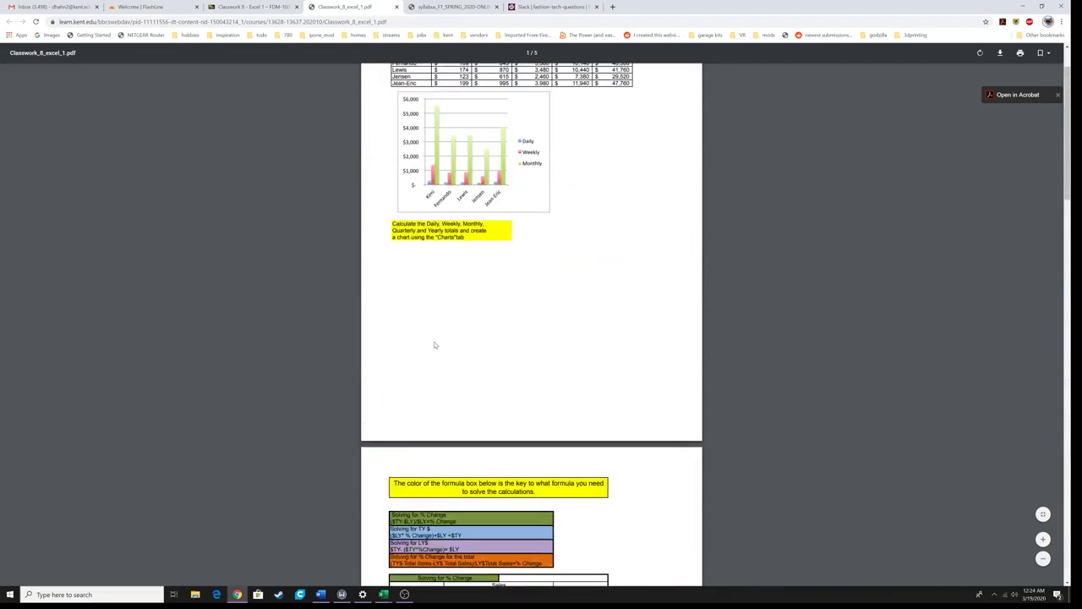
scroll(403, 278, up, 2)
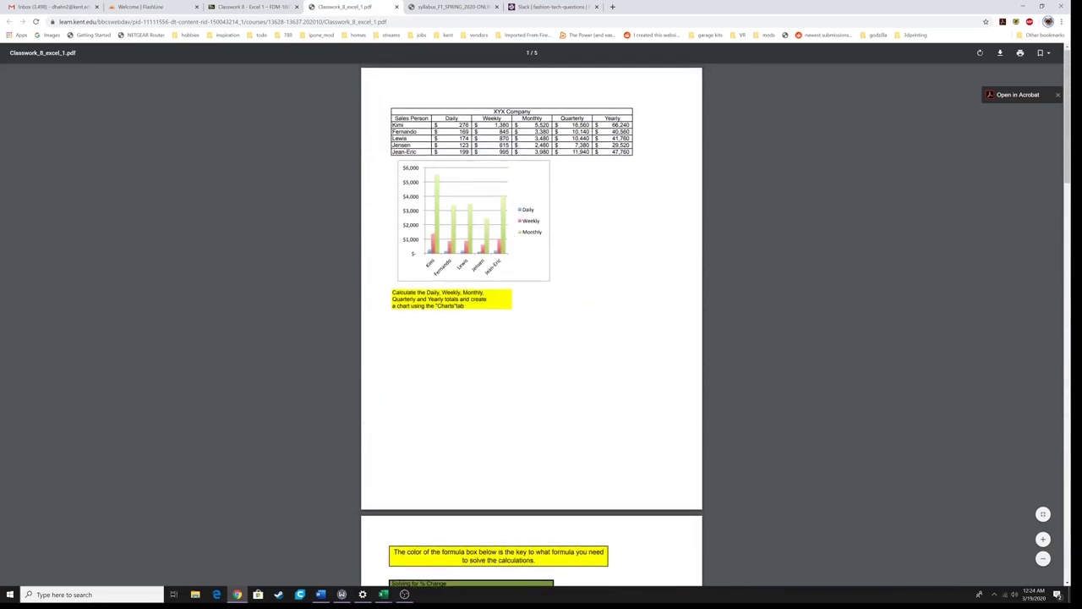
Step: Open the Working with Excel PDF from the course folder, skim its pages, close it and return to the Classwork 8 PDF
click(253, 7)
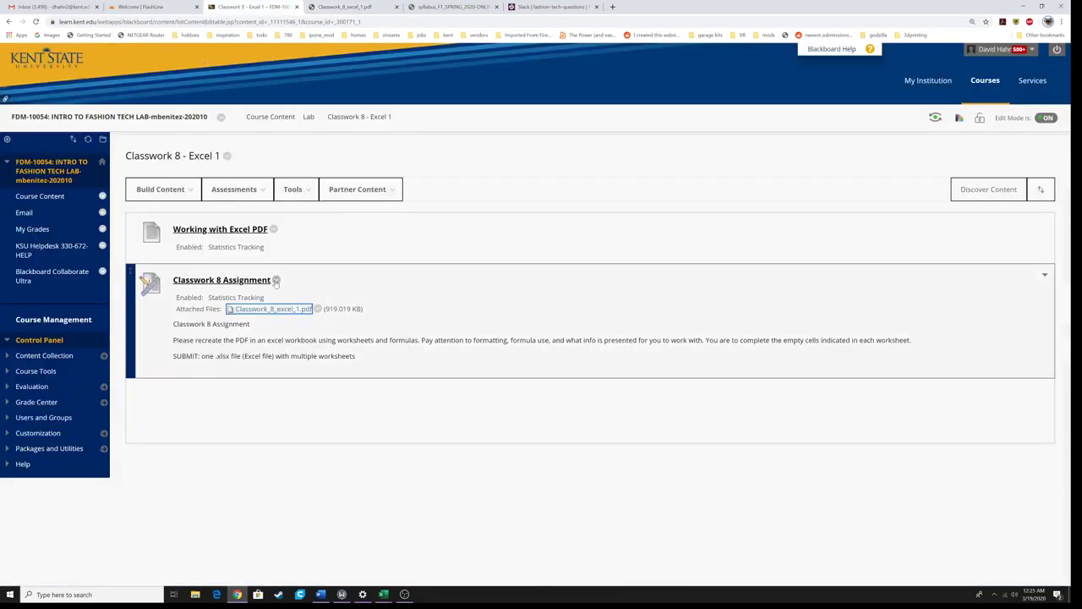
click(221, 229)
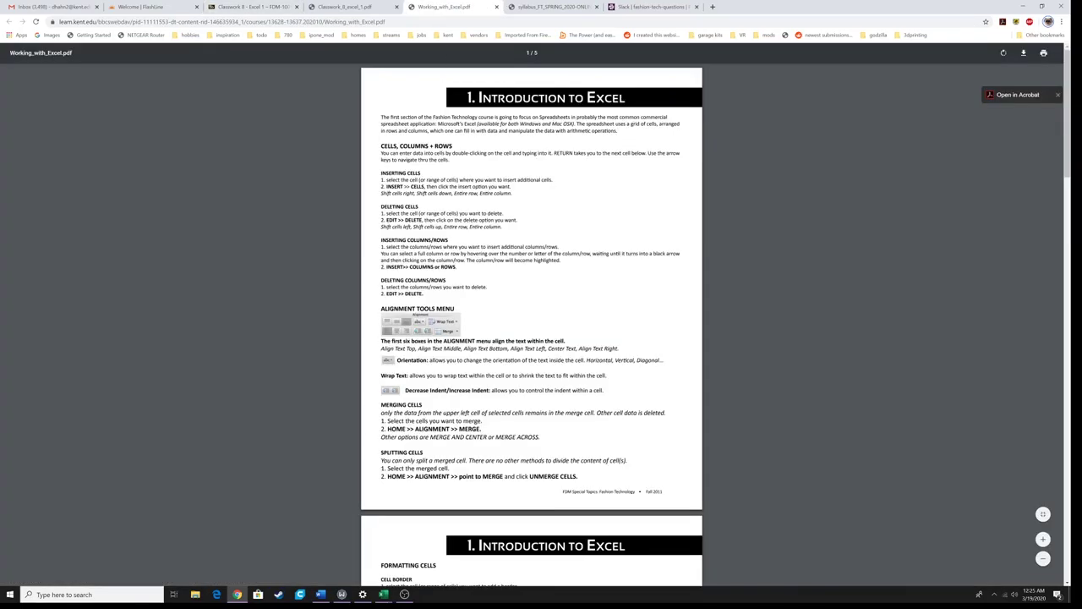
scroll(440, 275, down, 4)
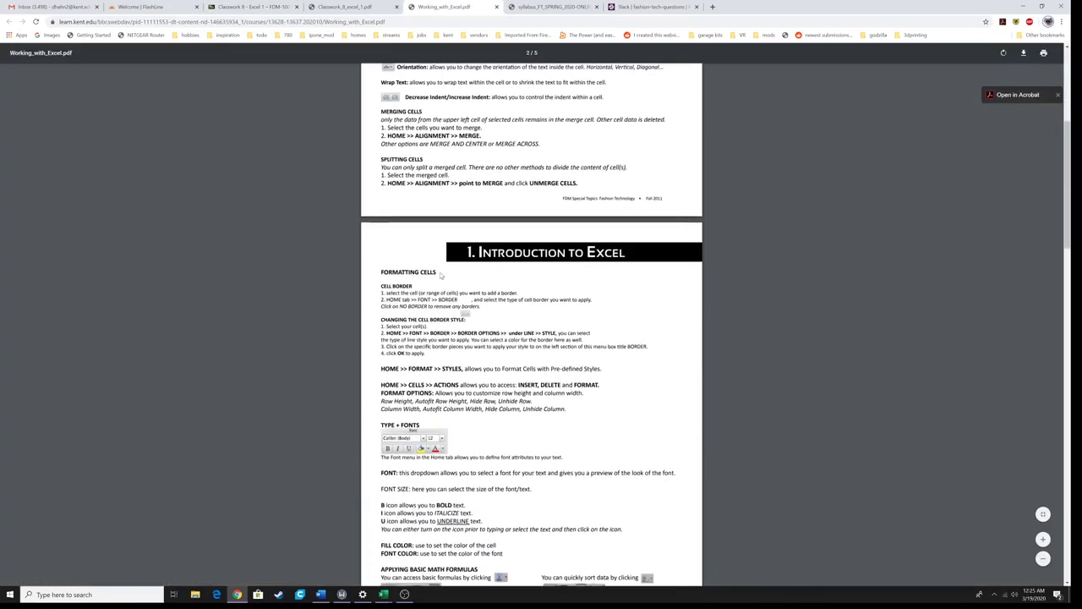
scroll(439, 275, down, 15)
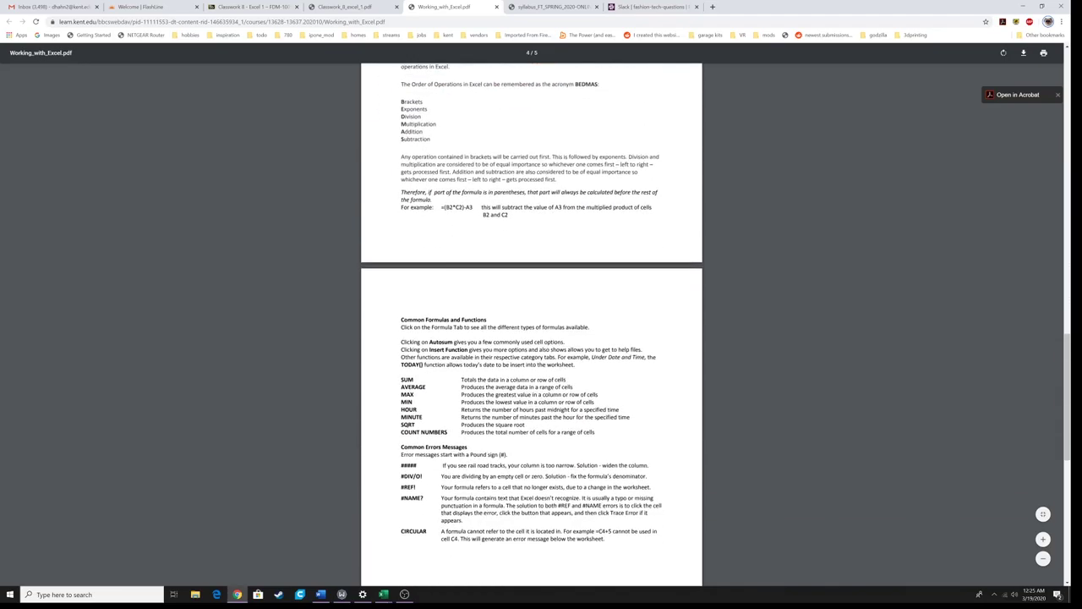
click(497, 7)
click(277, 10)
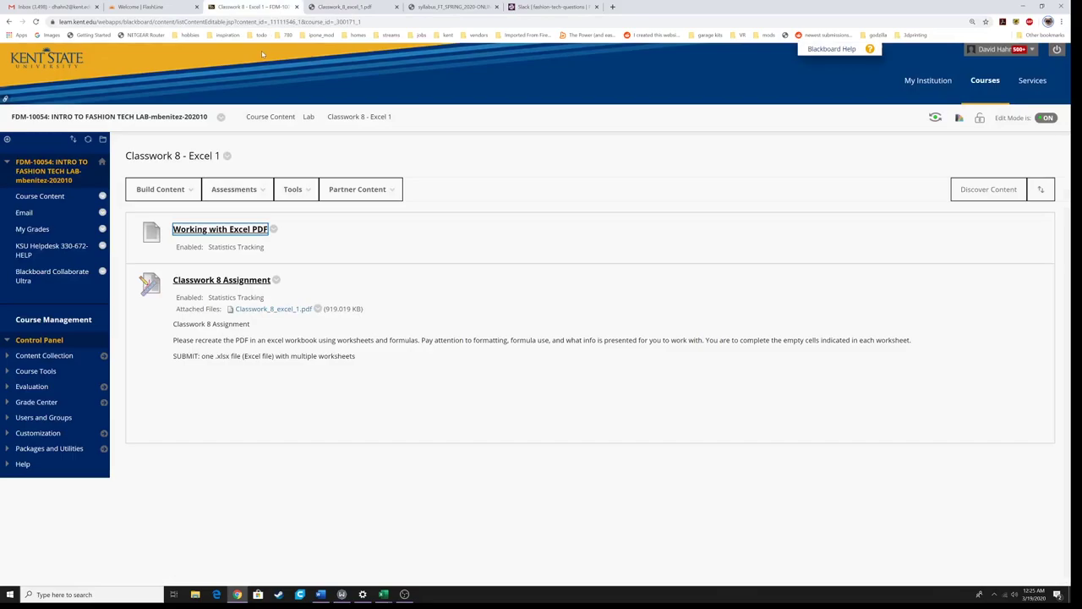
click(344, 7)
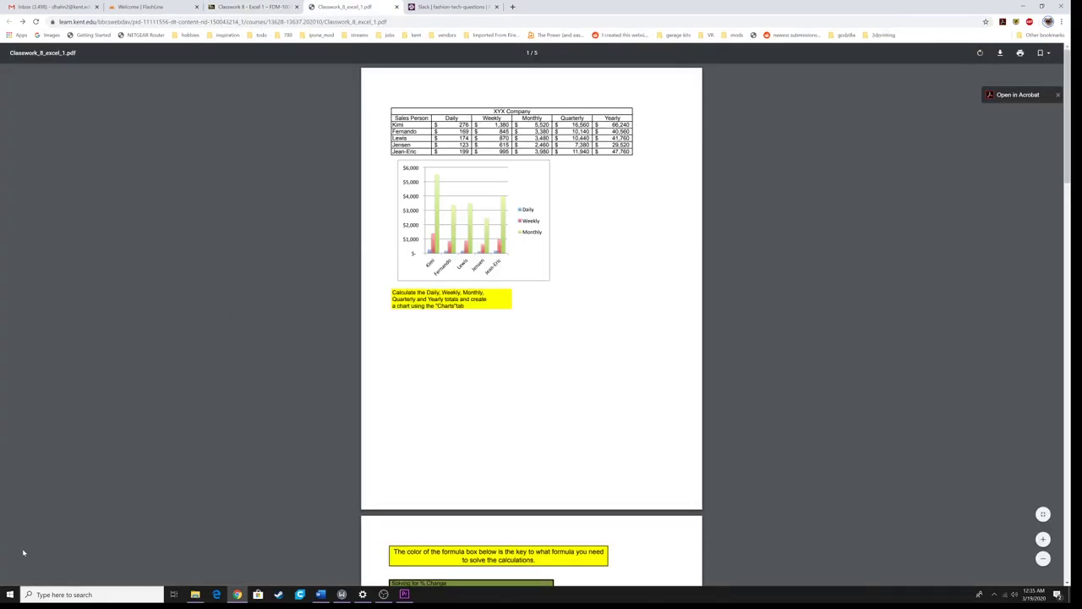
Step: Launch Excel in a maximized window, create a blank workbook and select cell B2
click(10, 594)
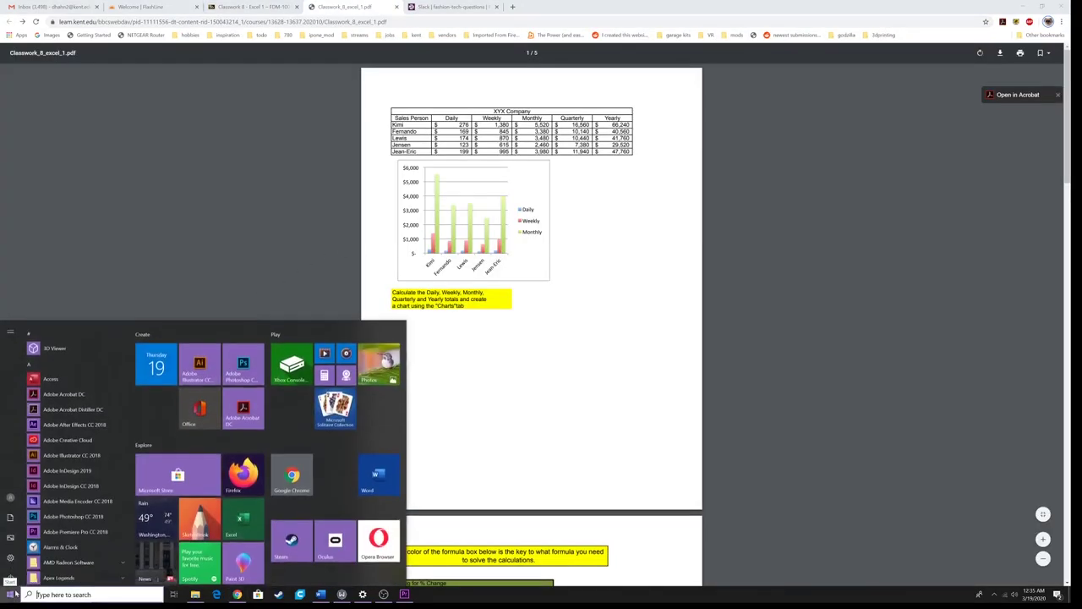
click(240, 510)
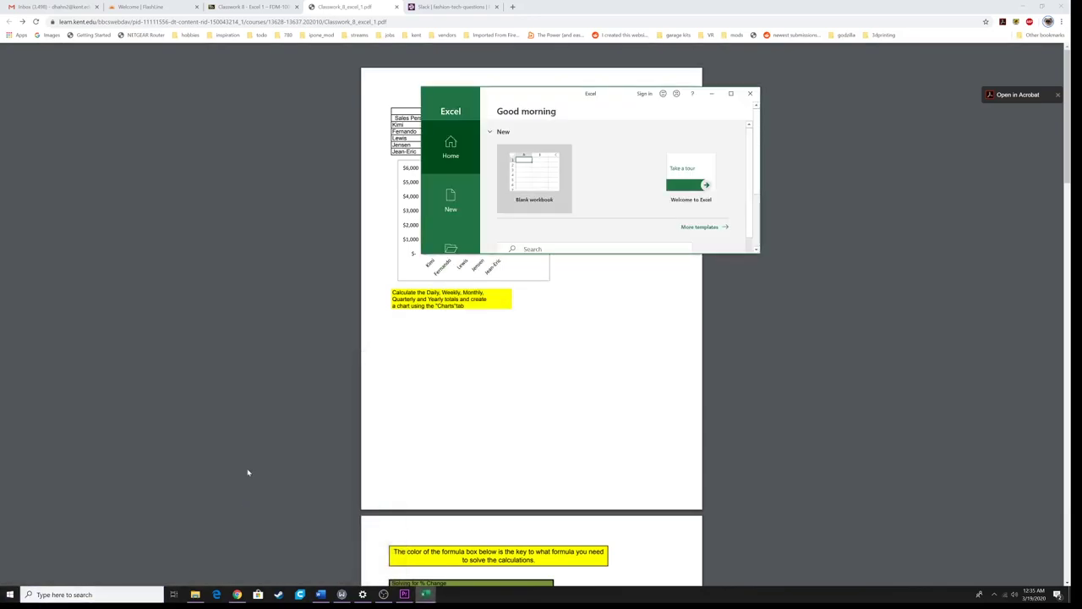
click(730, 93)
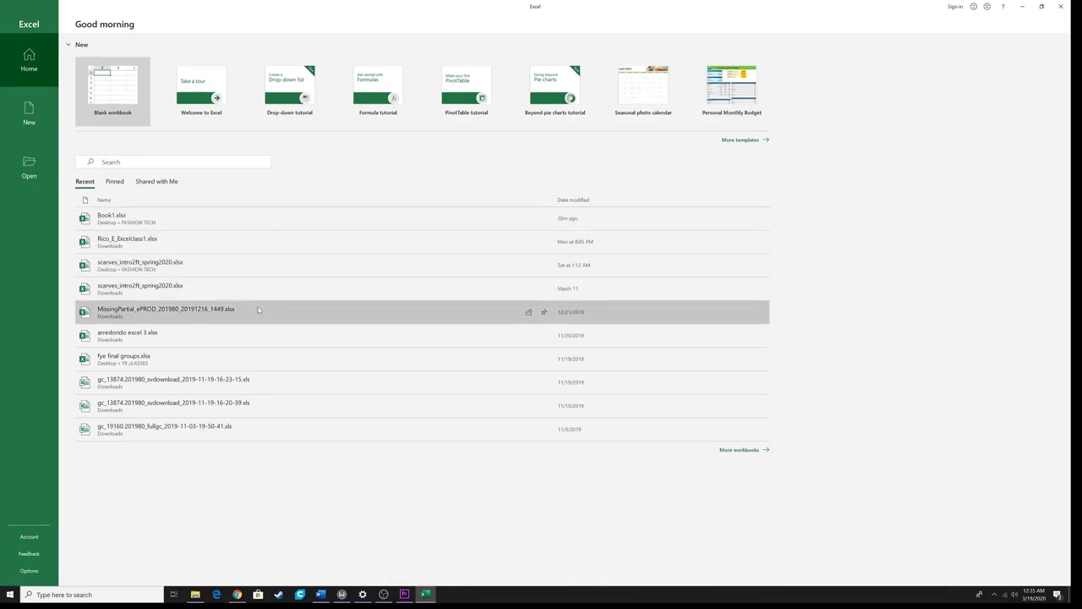
click(111, 83)
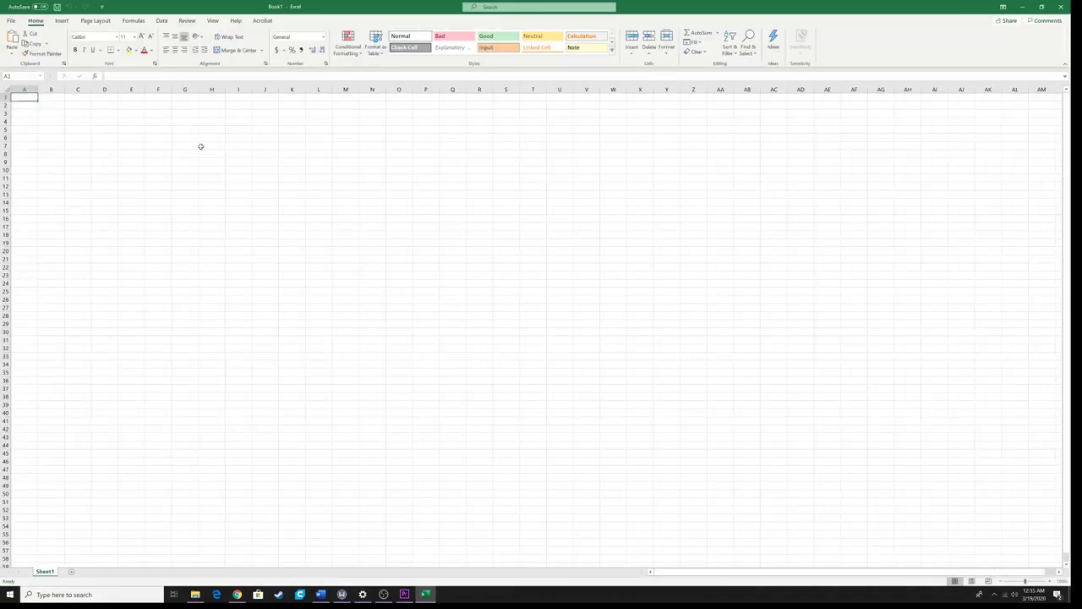
scroll(194, 138, up, 7)
click(220, 161)
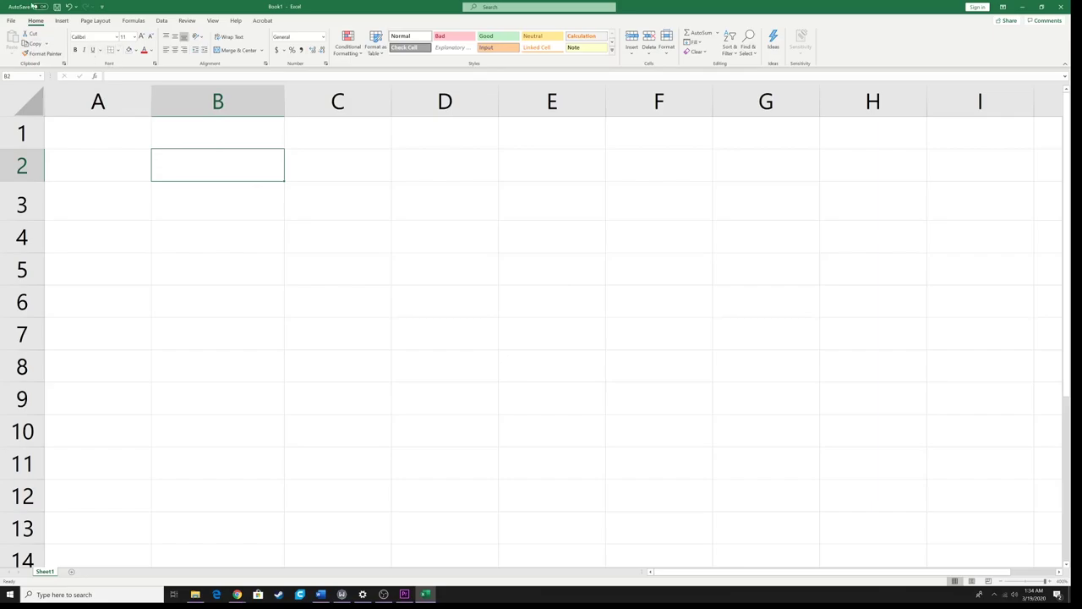
Step: Save the workbook in the FASHION TECH folder as an .xlsx file named with the student's surname followed by _excel1
click(11, 20)
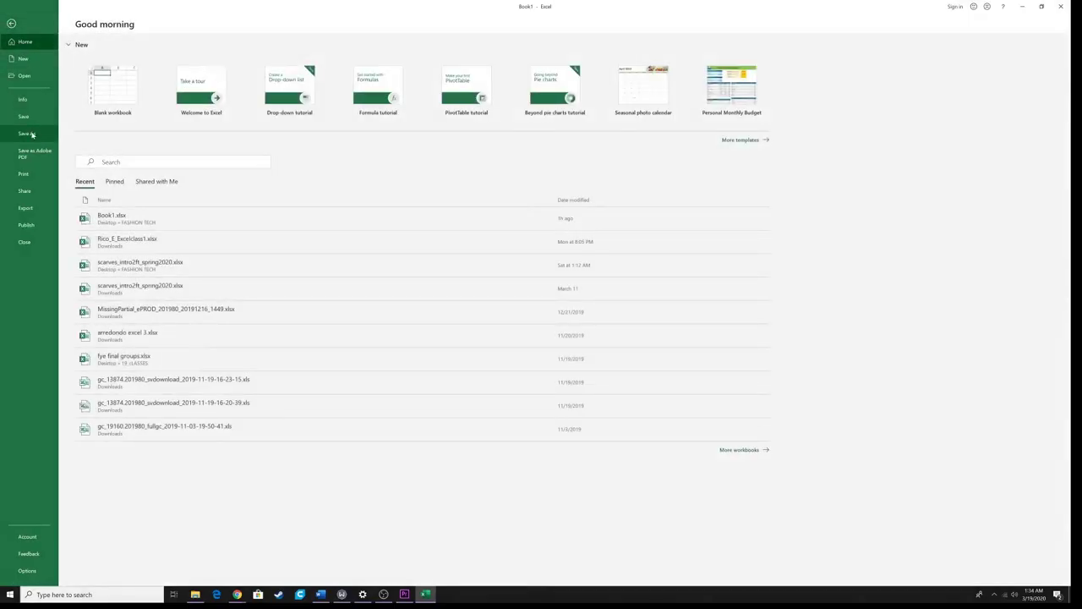
click(25, 134)
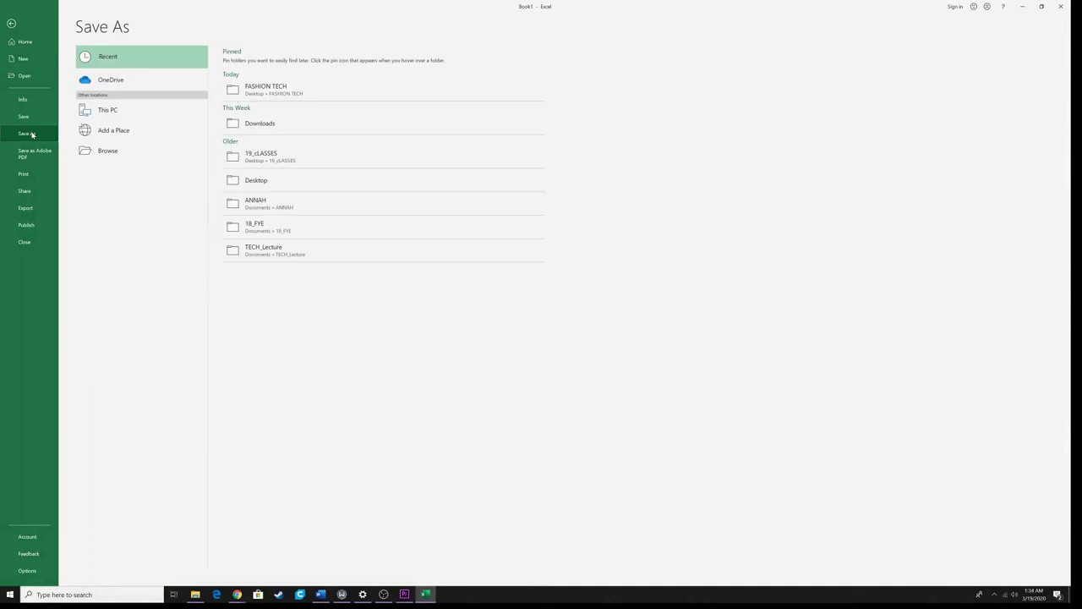
click(125, 151)
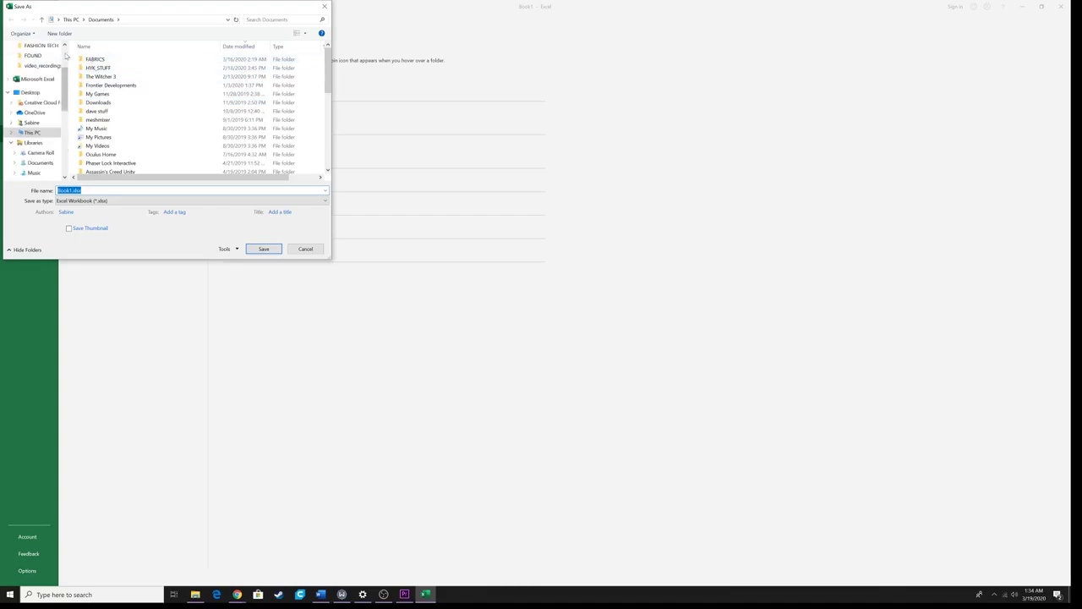
click(46, 45)
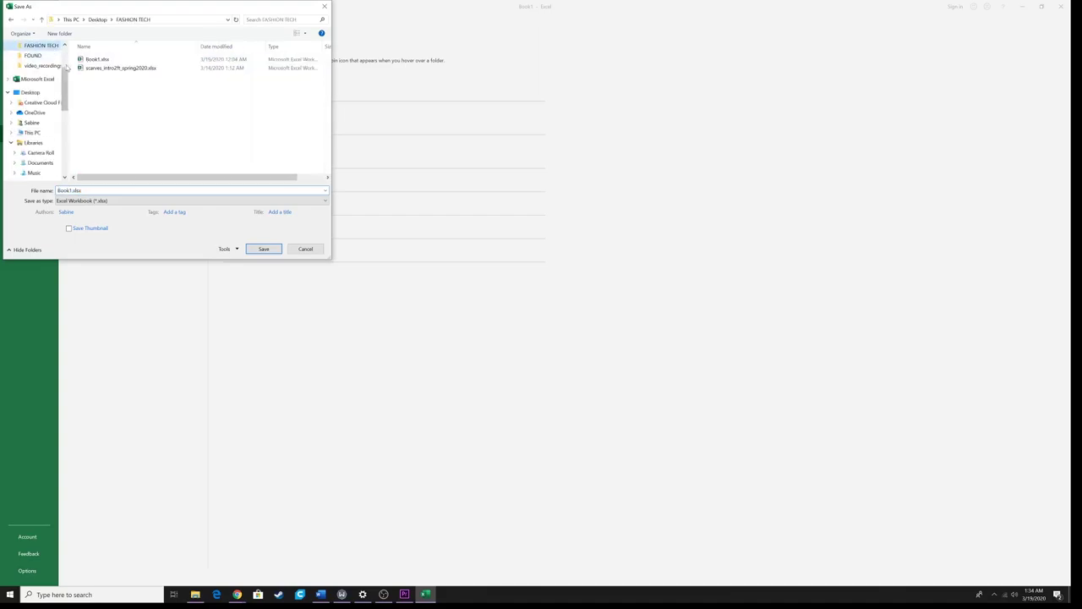
double_click(69, 191)
click(70, 190)
key(shift+Home)
text(hahnj)
text(excel)
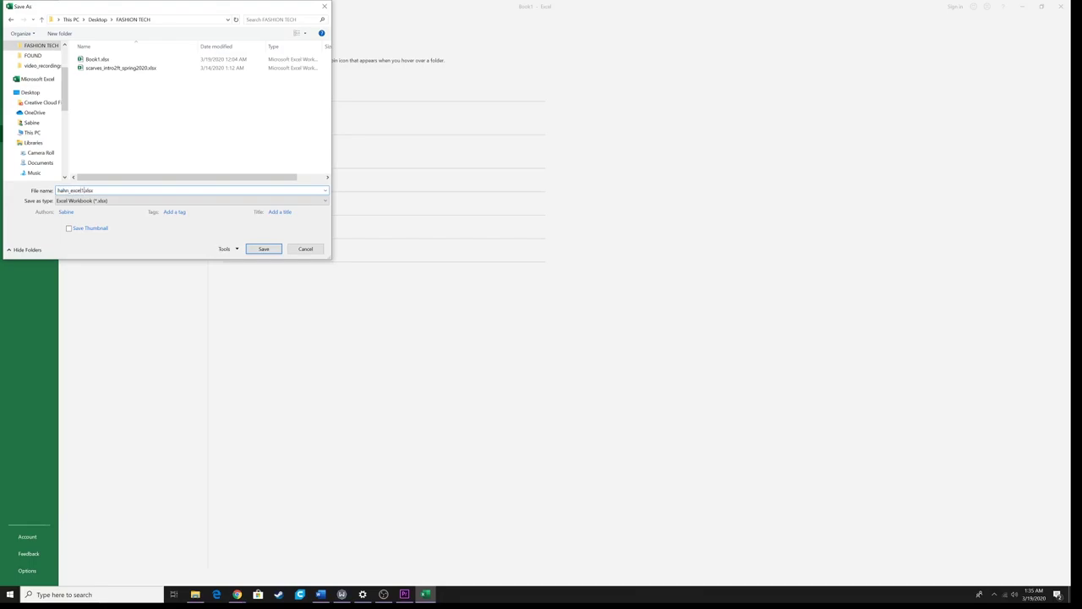
text(1)
click(251, 248)
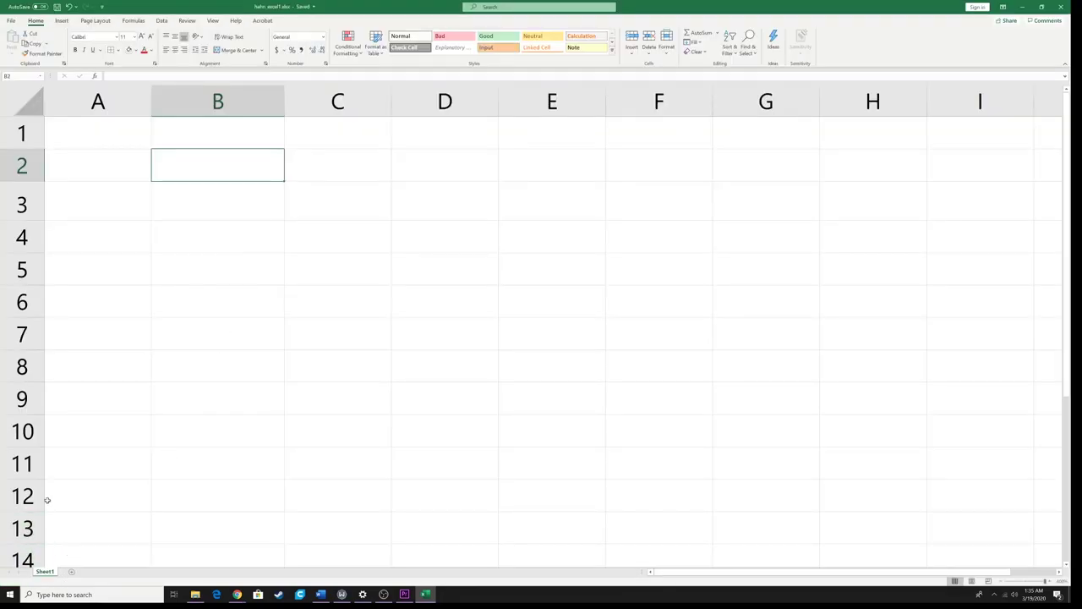
Step: Rename the workbook's first worksheet as "sales"
double_click(52, 573)
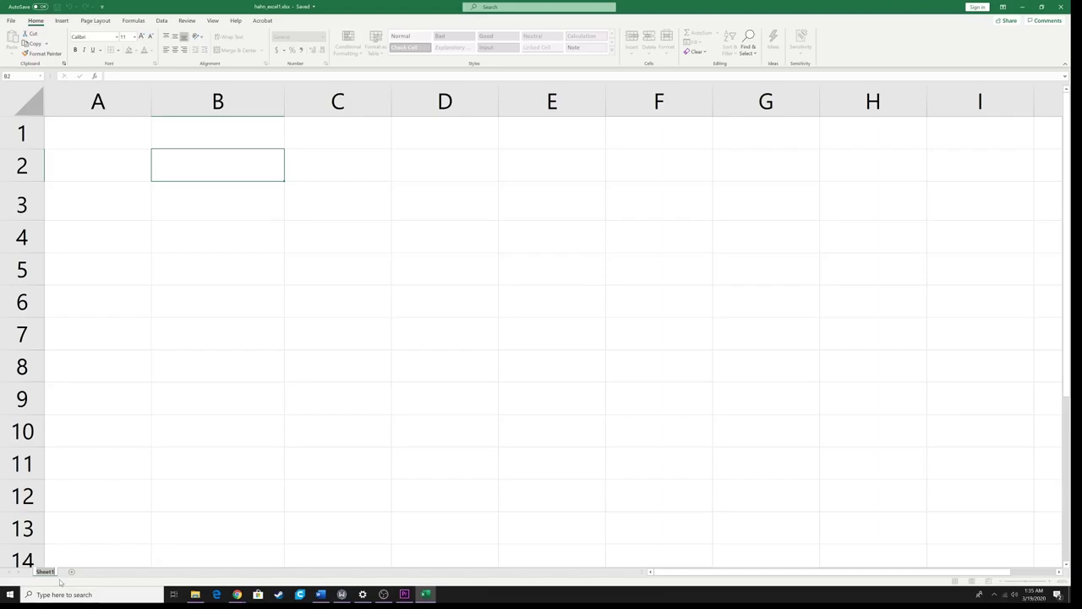
text(sa)
key(Return)
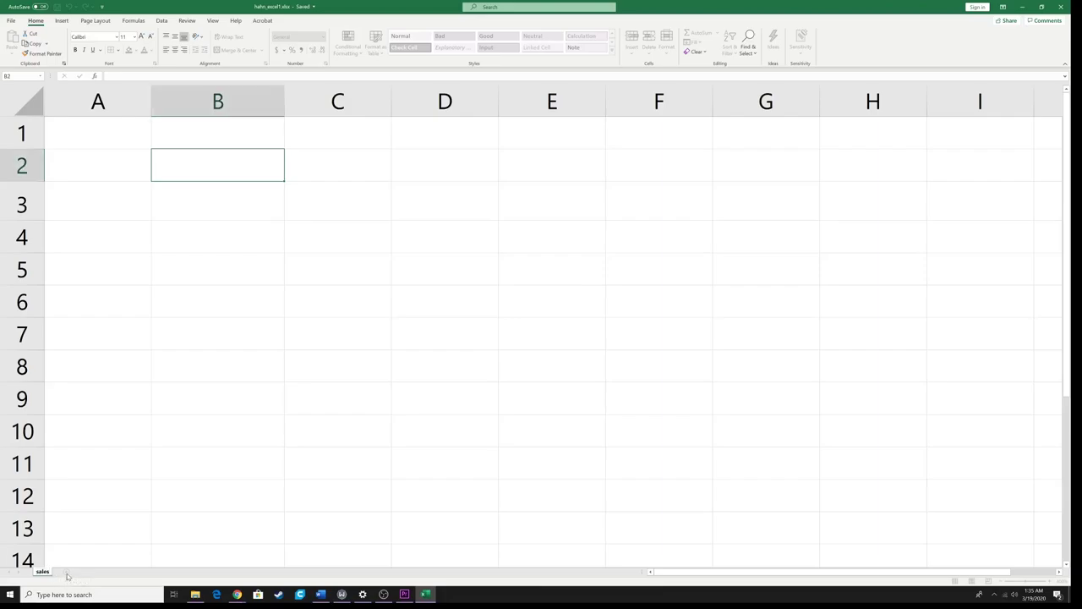
Step: Add a second worksheet and name it "percent change"
click(68, 575)
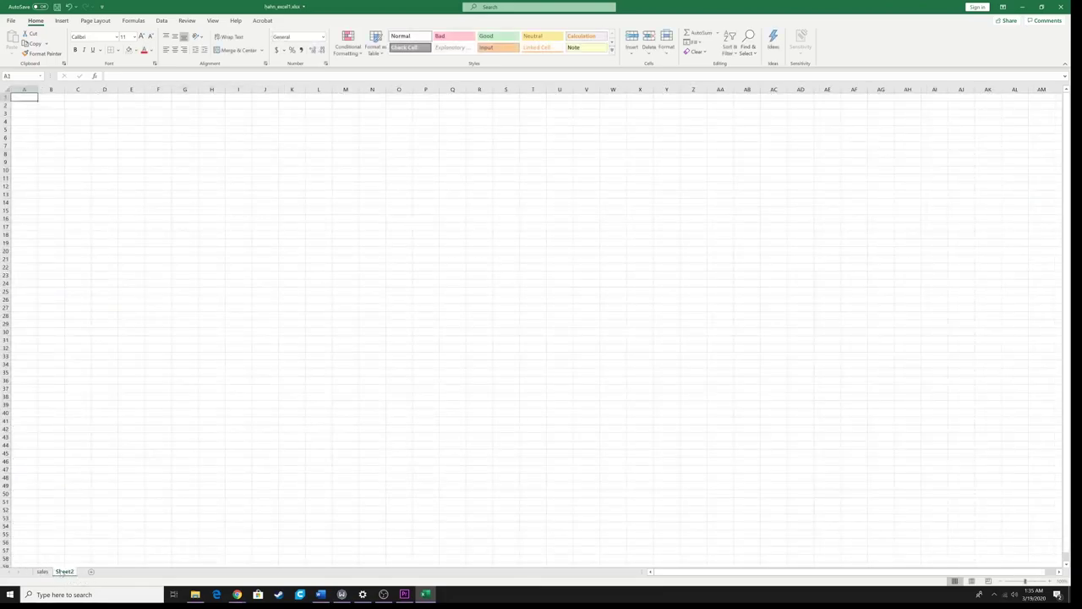
double_click(68, 572)
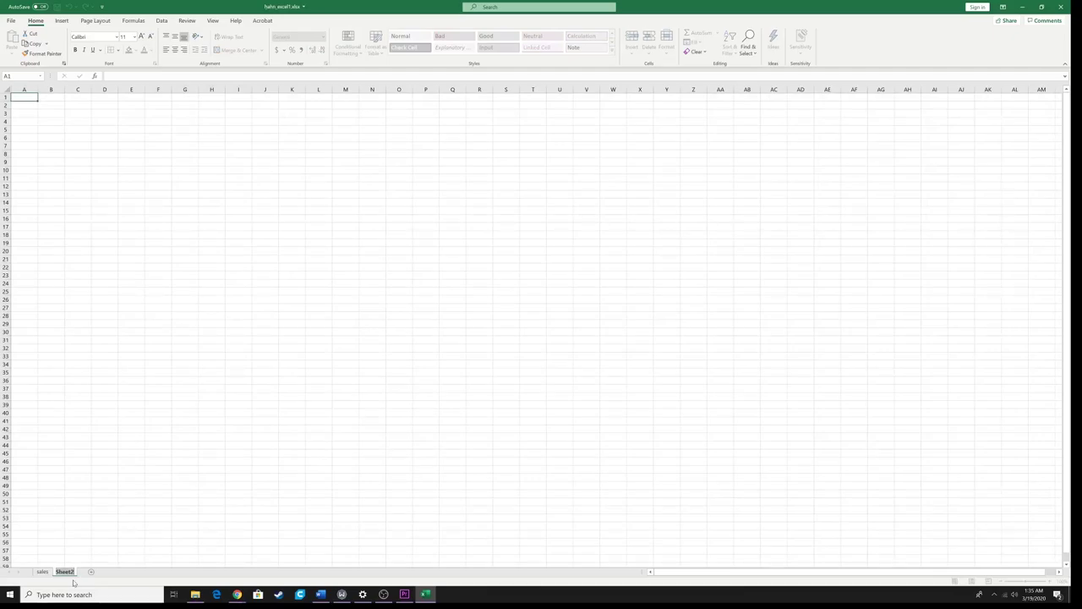
key(BackSpace)
text(percent change)
Step: Add a third worksheet and name it "mark up"
click(113, 571)
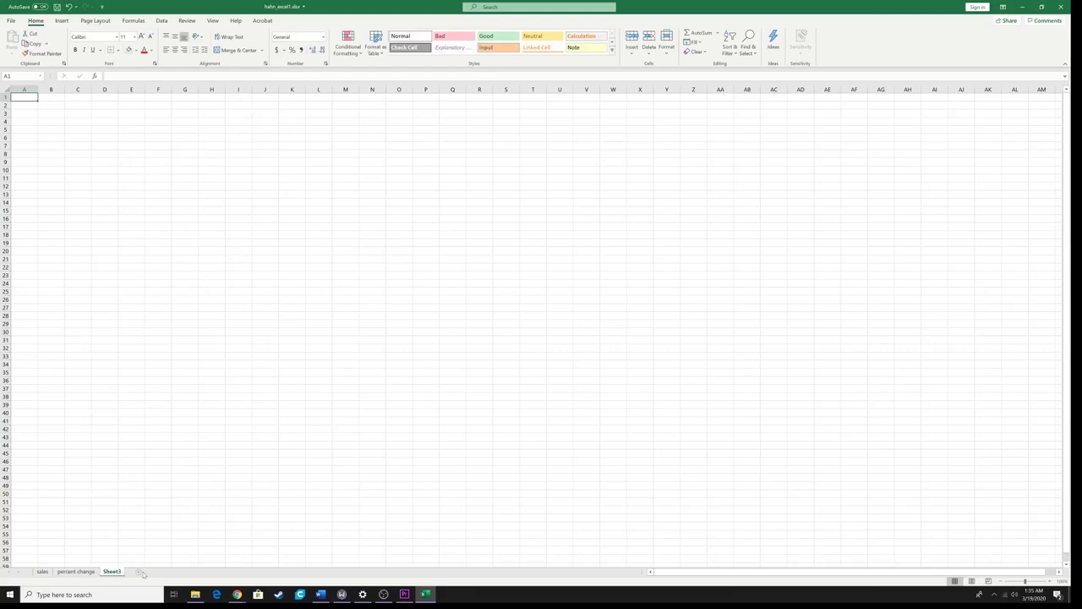
double_click(118, 572)
text(mark up)
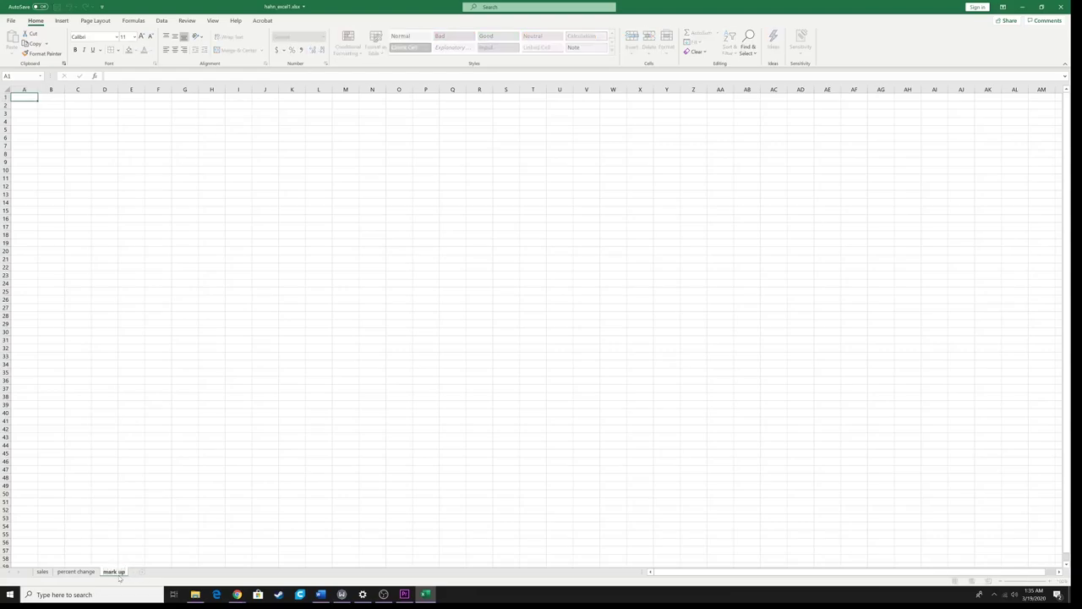
Step: Add a fourth worksheet and name it "mark down"
click(142, 573)
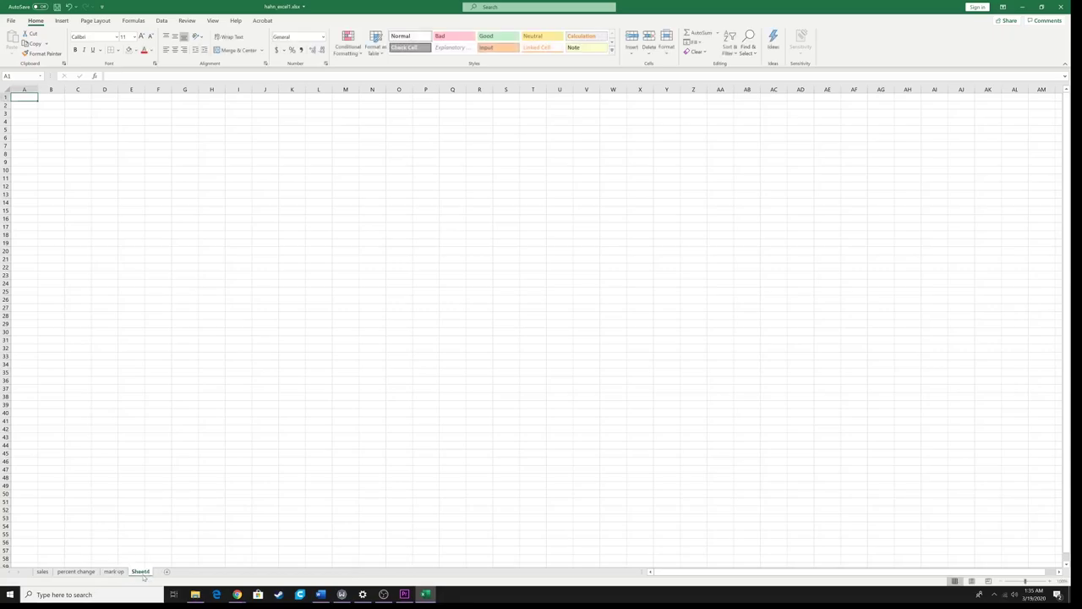
double_click(146, 572)
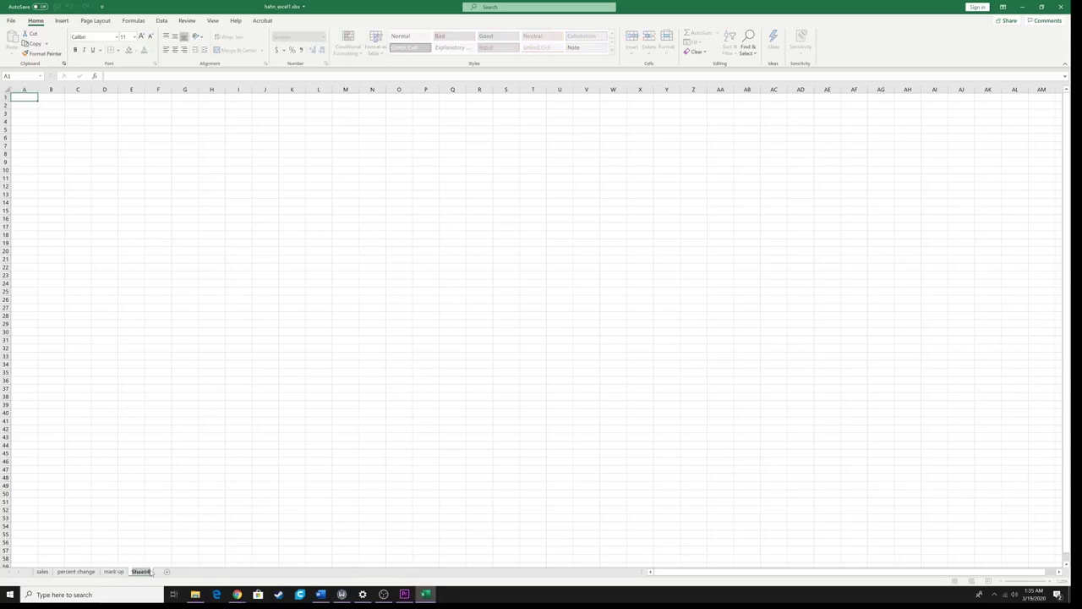
text(mark down)
Step: Add a fifth worksheet named "units to order" and return to the "sales" sheet
click(177, 572)
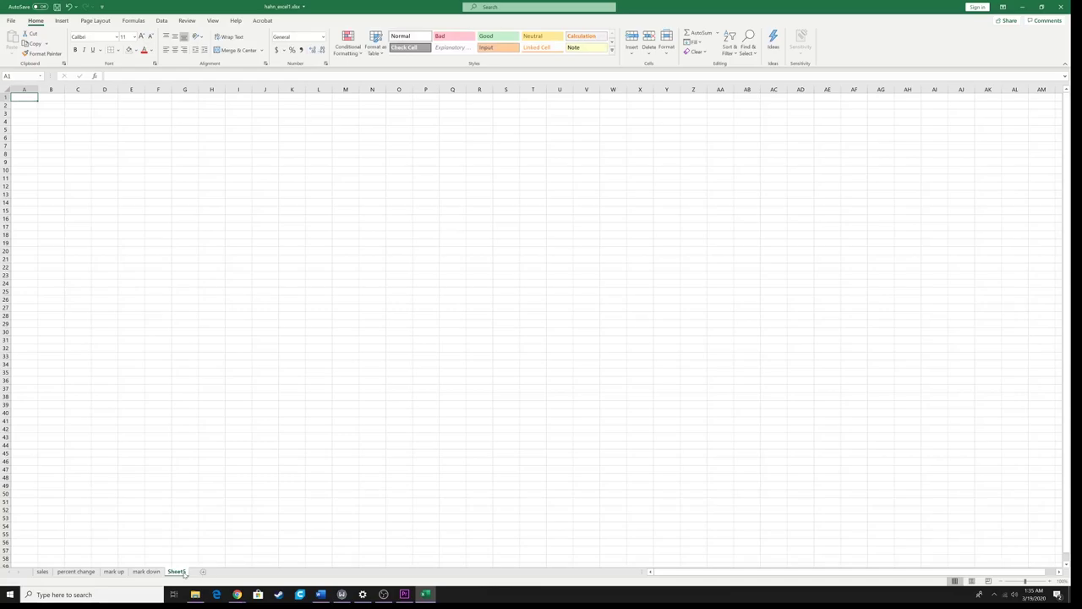
double_click(177, 572)
text(units to)
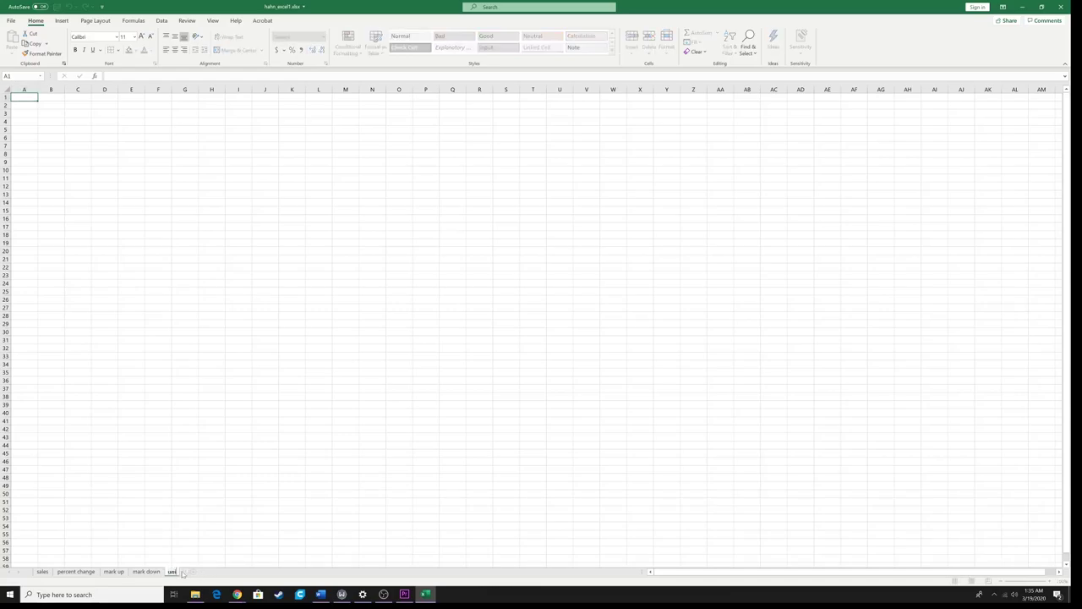
text( order)
click(42, 571)
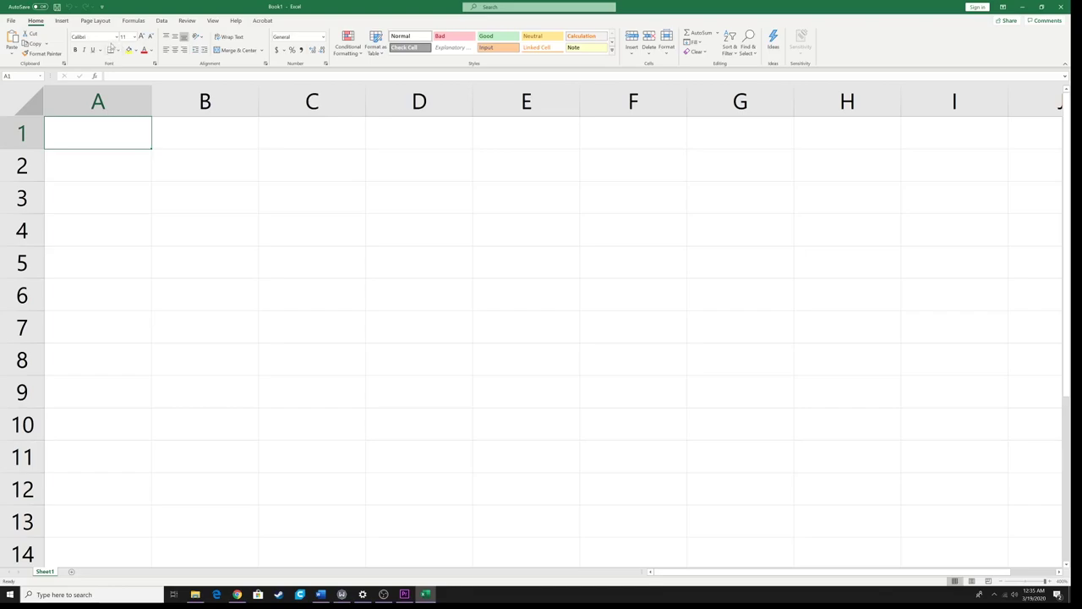
click(119, 50)
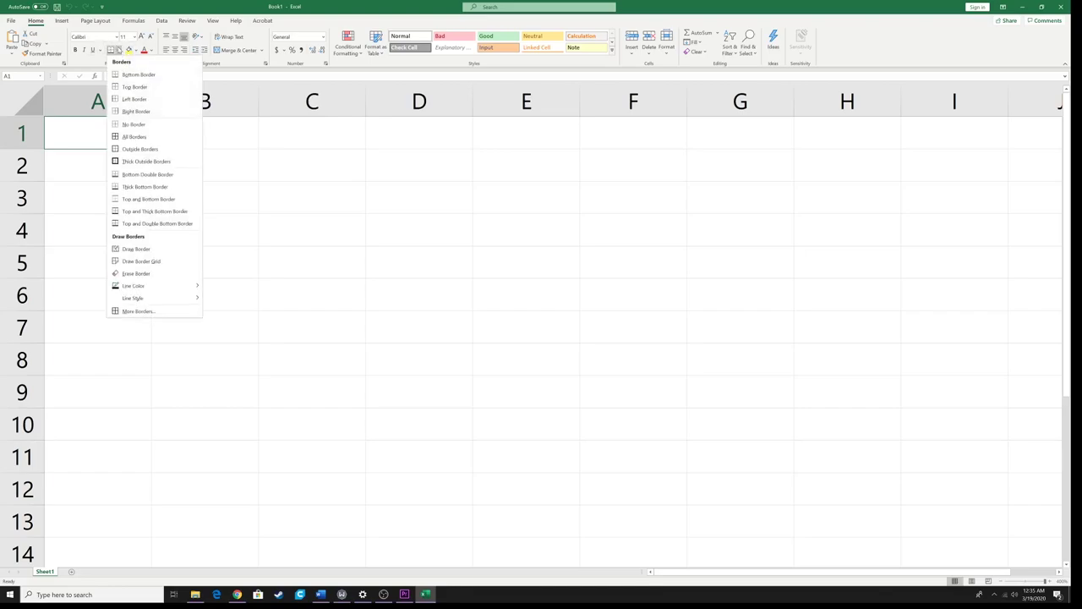
click(120, 50)
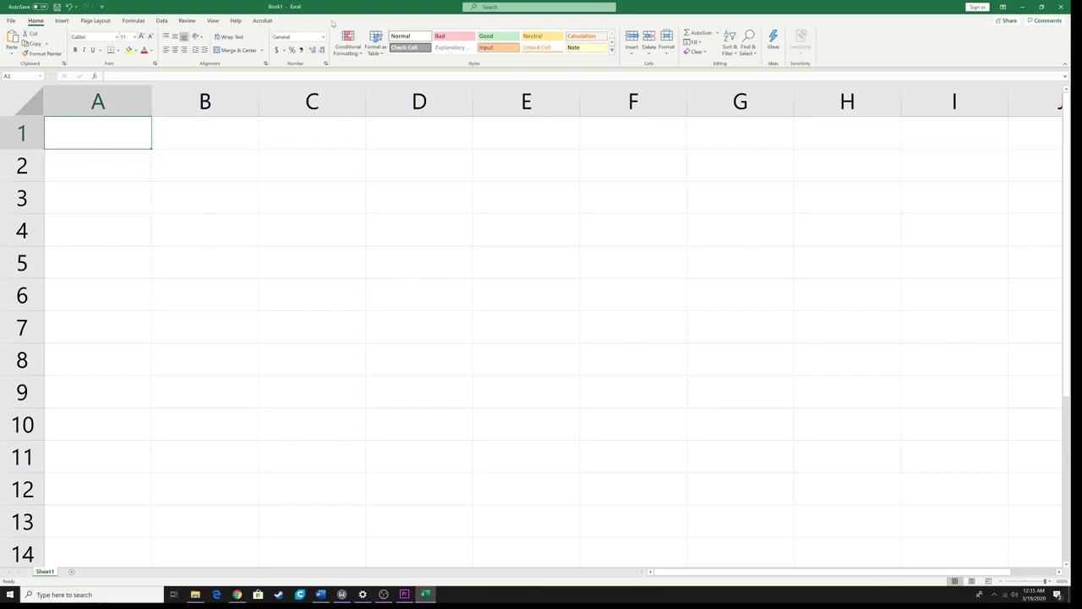
Step: Reduce and resize the workbook window to view the assignment PDF behind it, and maximize the window again
drag(368, 11, 247, 53)
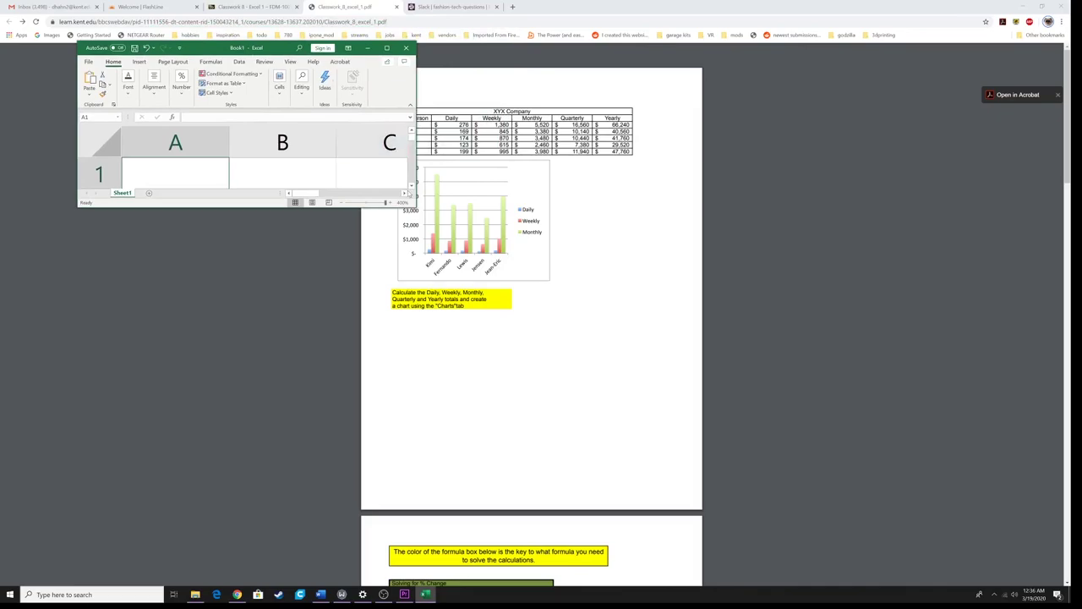
drag(414, 206, 548, 374)
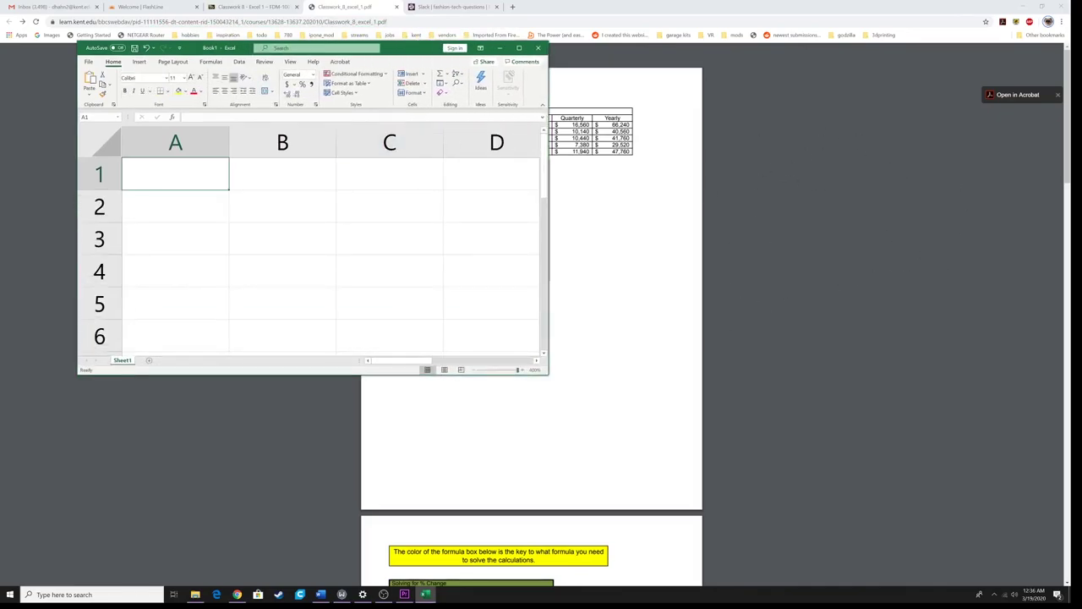
click(519, 49)
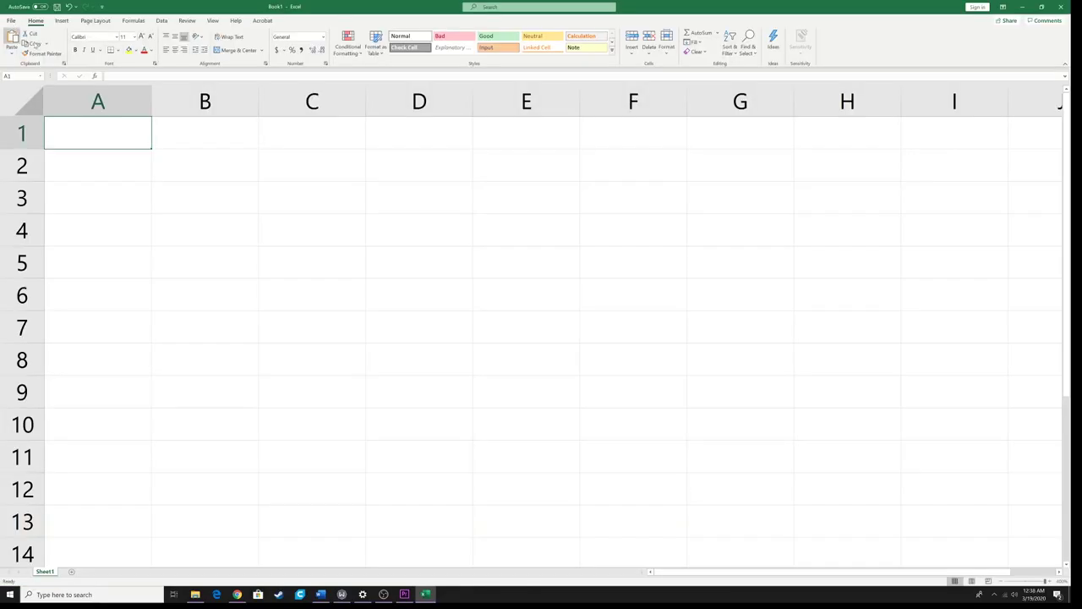
click(516, 197)
click(312, 197)
click(205, 262)
click(312, 390)
click(629, 319)
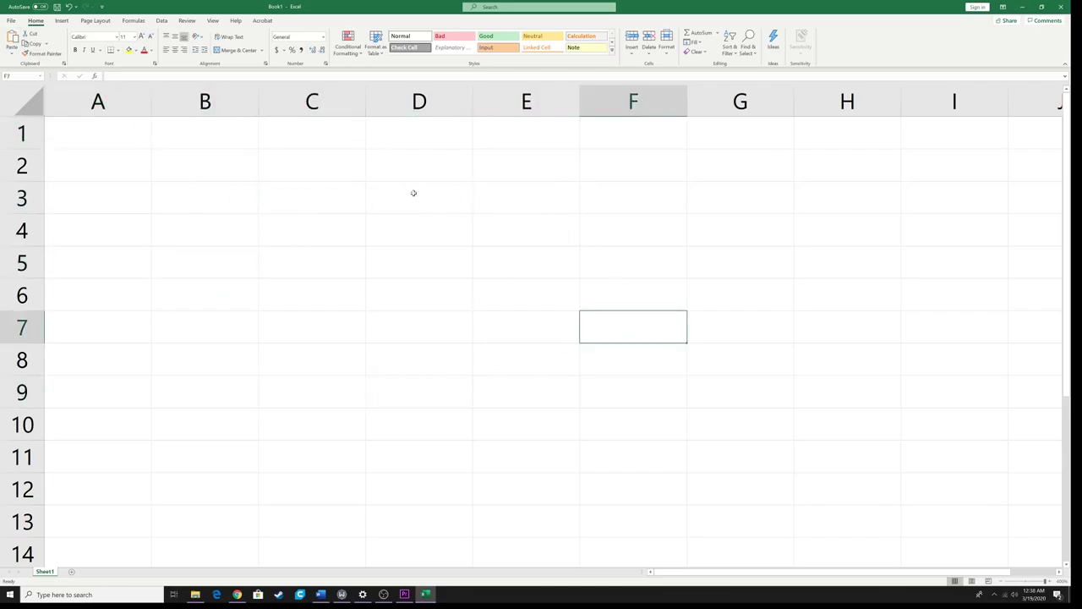
click(425, 193)
Step: Select columns A through G one at a time to examine the lettered column layout
click(118, 101)
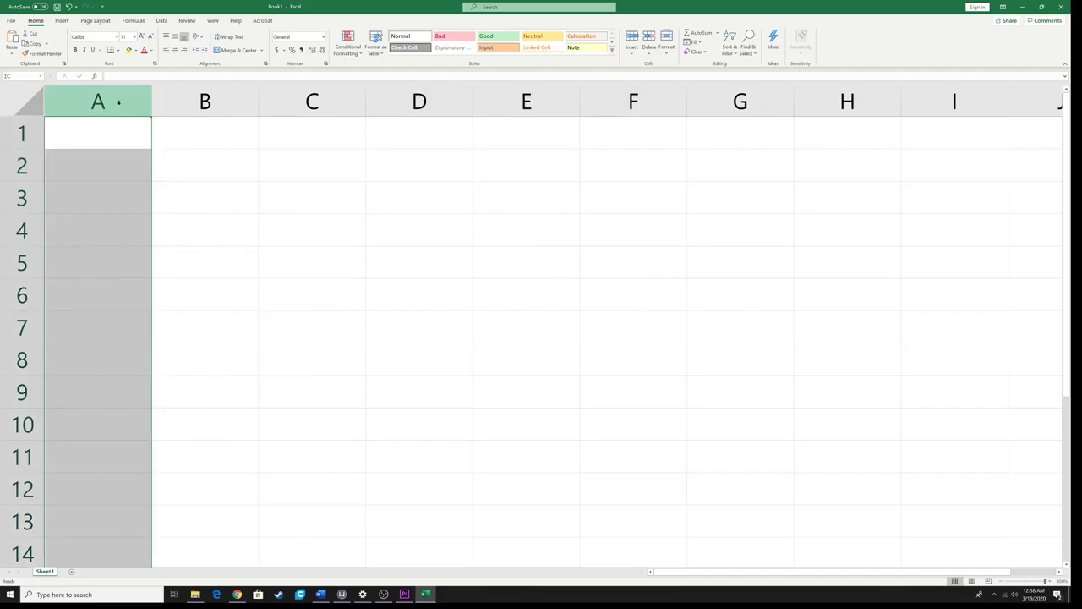
click(177, 99)
click(307, 99)
click(406, 99)
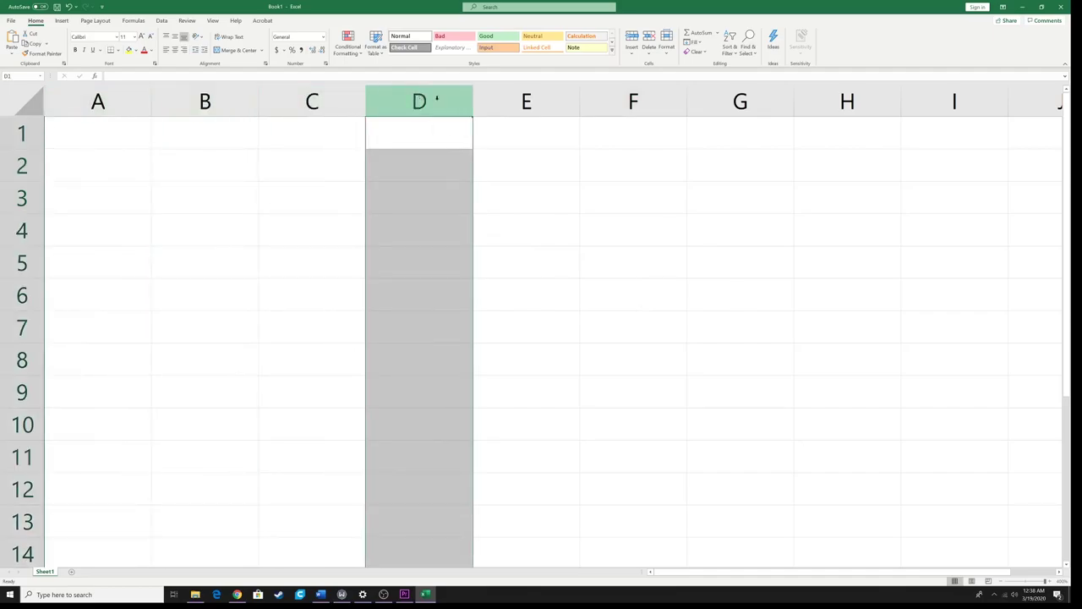
click(541, 99)
click(630, 99)
click(725, 99)
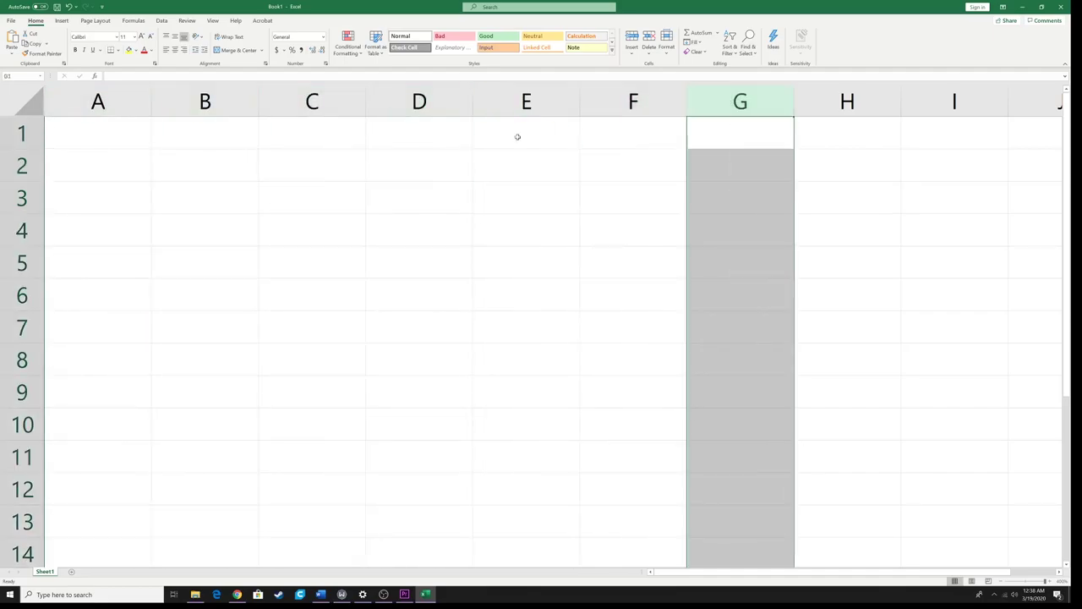
click(121, 101)
click(194, 101)
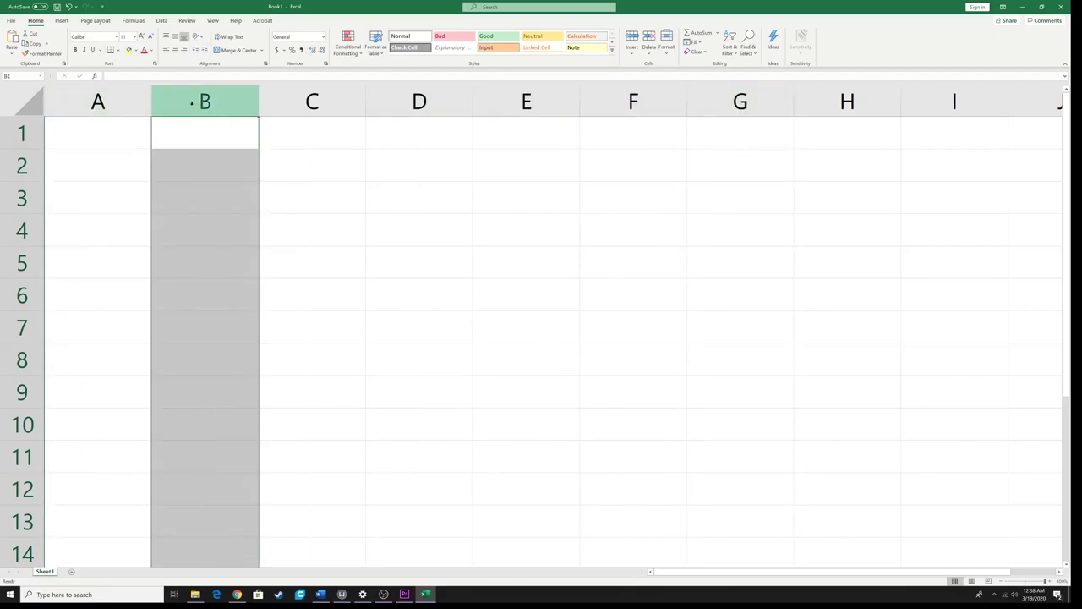
click(307, 100)
click(435, 101)
click(526, 101)
click(633, 101)
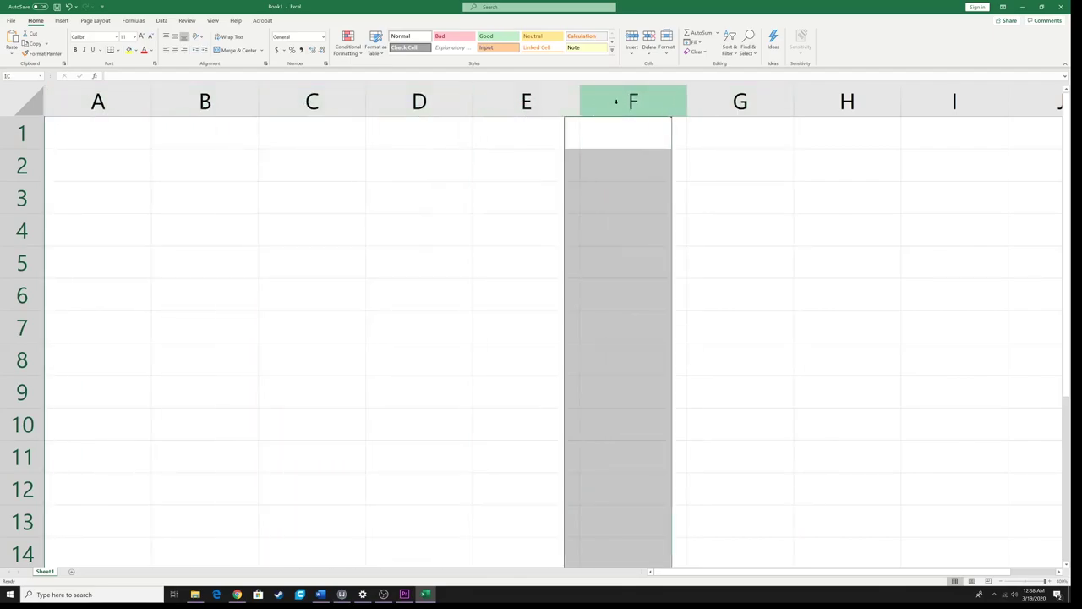
Step: Select rows 1 through 5 one at a time and back up to row 1 to examine the numbered row layout
click(23, 132)
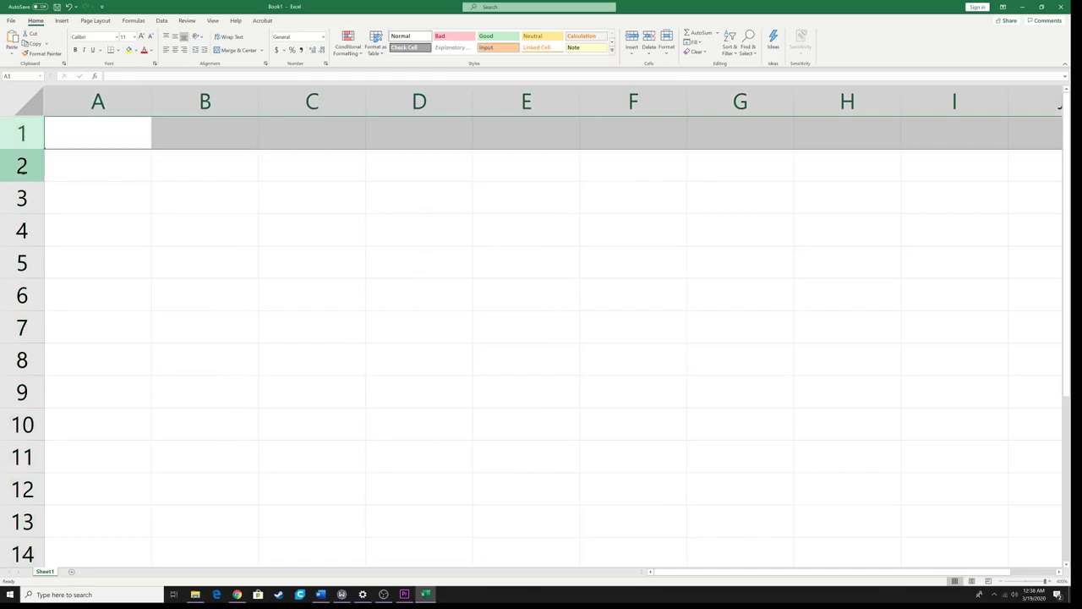
click(22, 166)
click(22, 198)
click(22, 230)
click(22, 263)
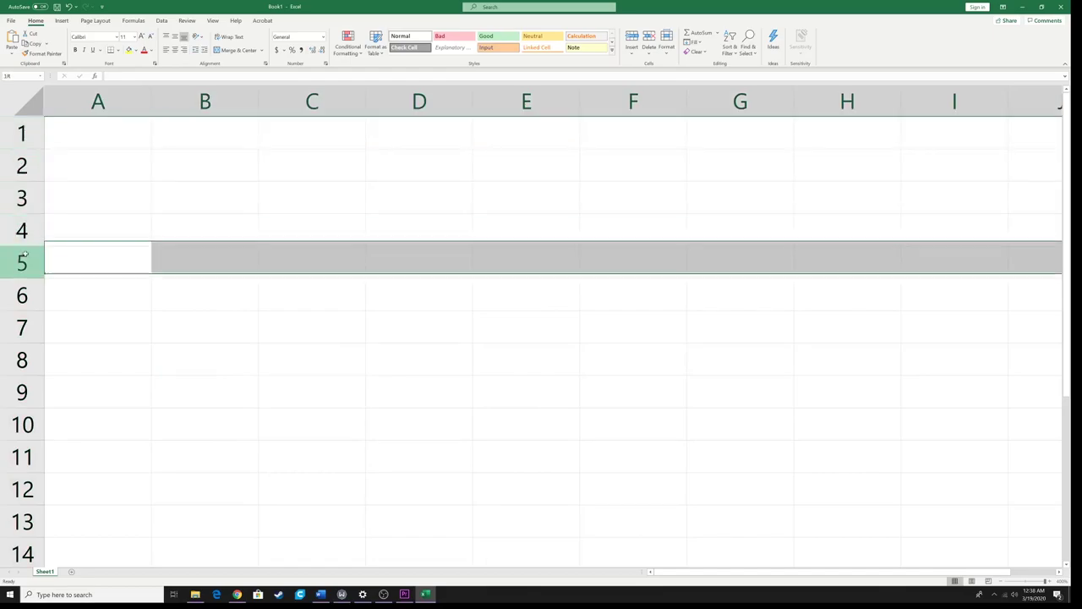
click(22, 230)
click(22, 198)
click(22, 166)
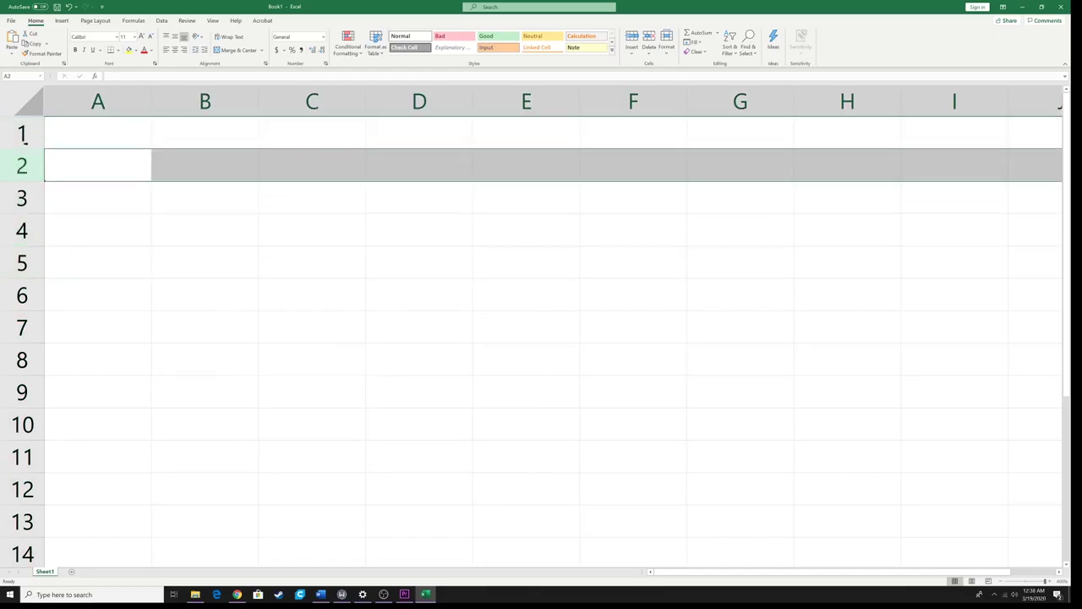
click(22, 133)
click(202, 172)
click(300, 211)
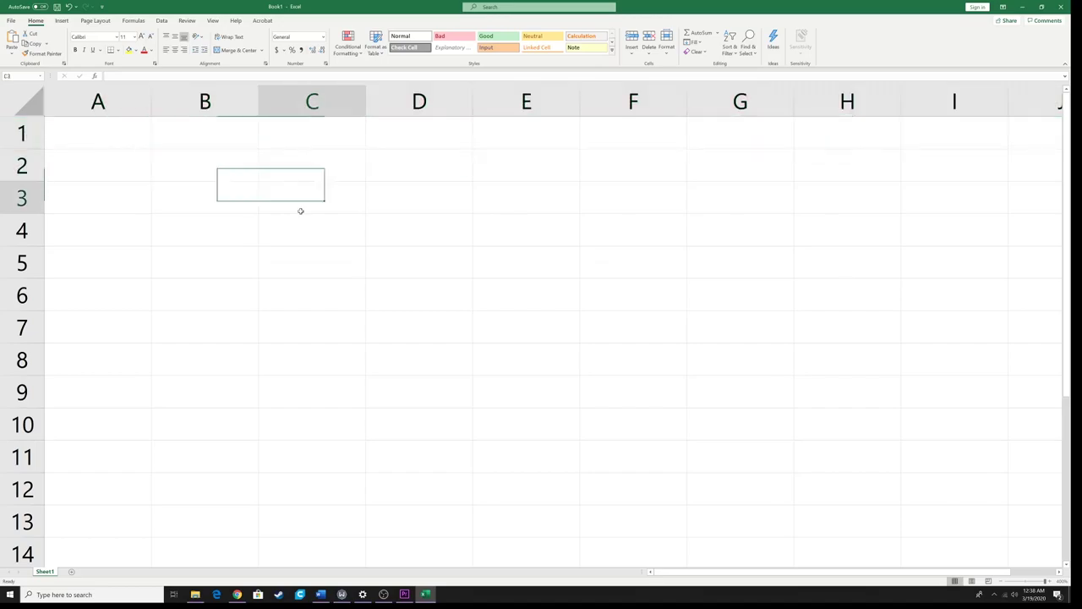
click(411, 241)
click(421, 202)
click(323, 192)
click(309, 224)
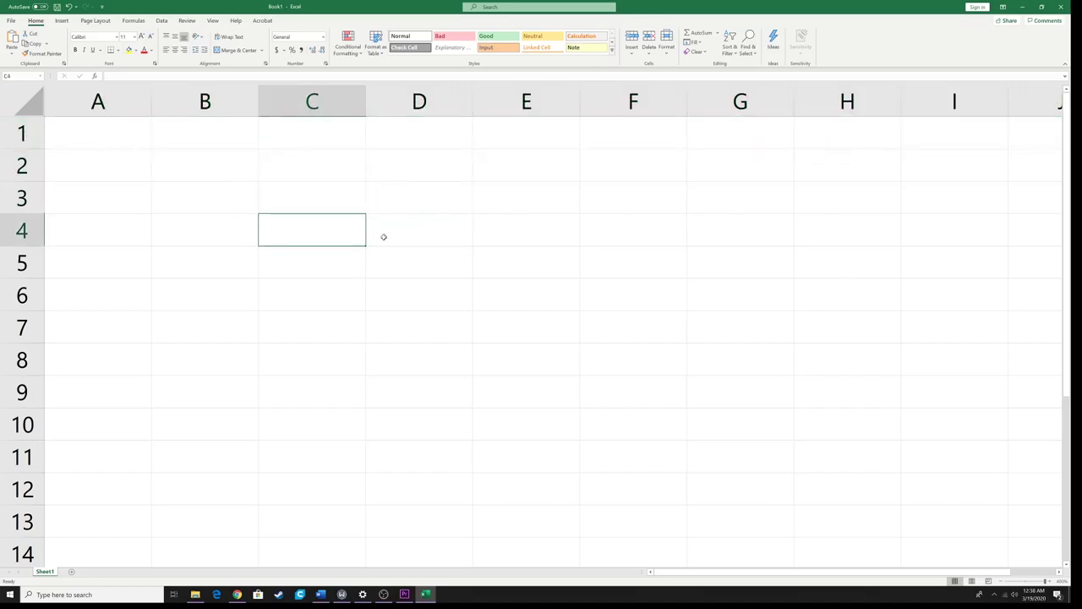
click(401, 222)
click(403, 200)
click(309, 229)
click(435, 242)
click(519, 273)
click(636, 272)
click(649, 314)
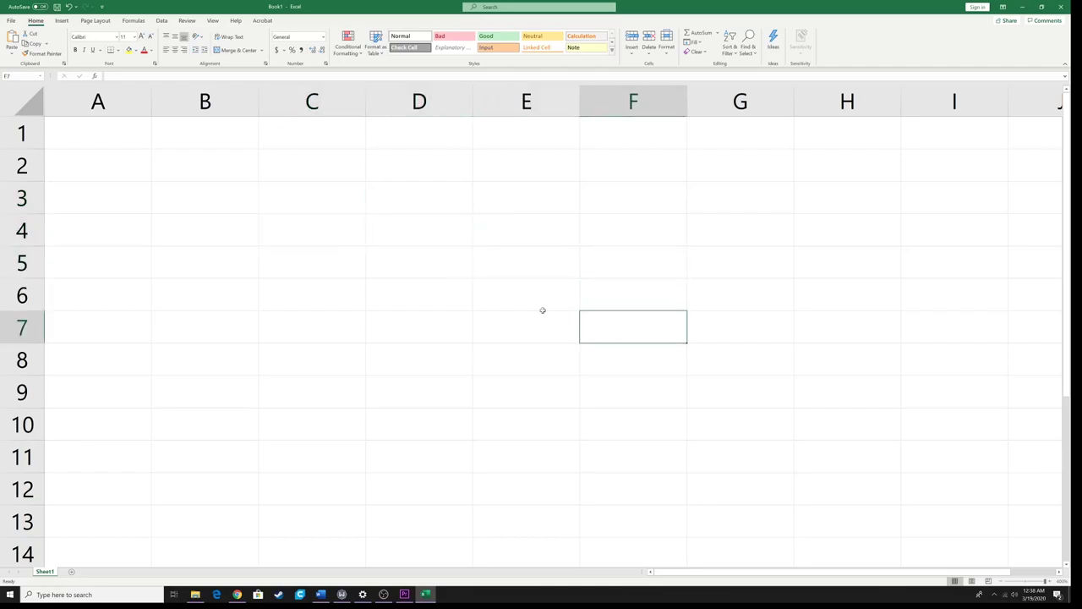
click(507, 287)
click(408, 232)
click(314, 201)
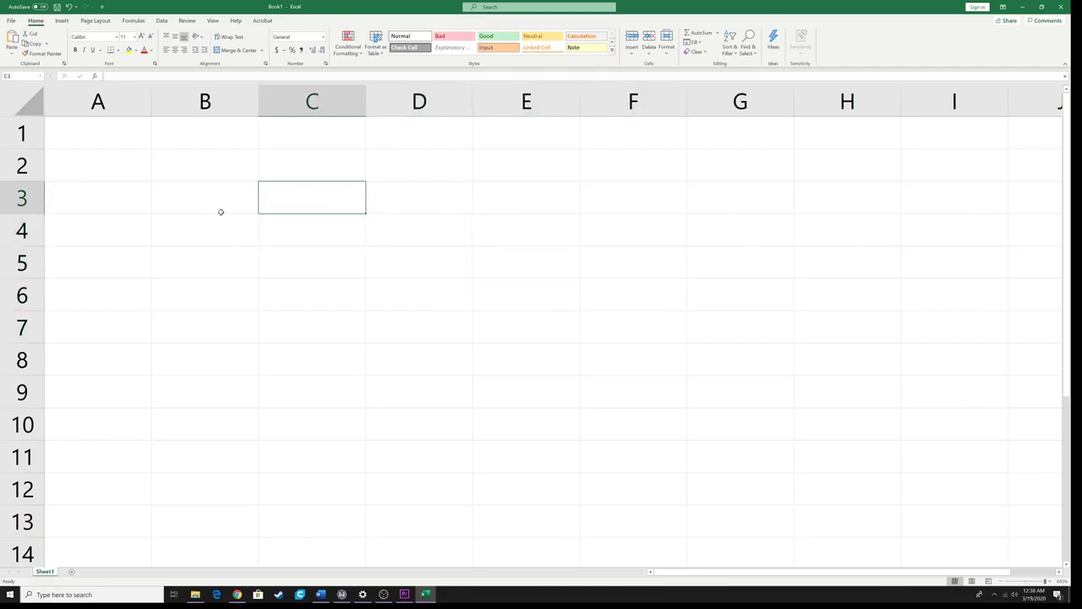
drag(221, 193, 242, 198)
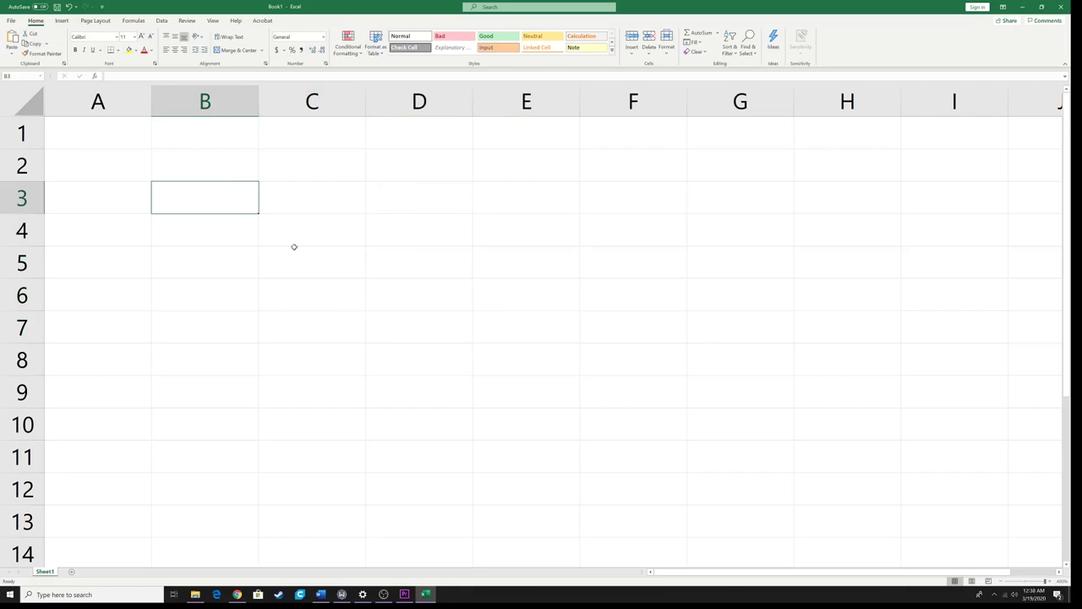
click(341, 197)
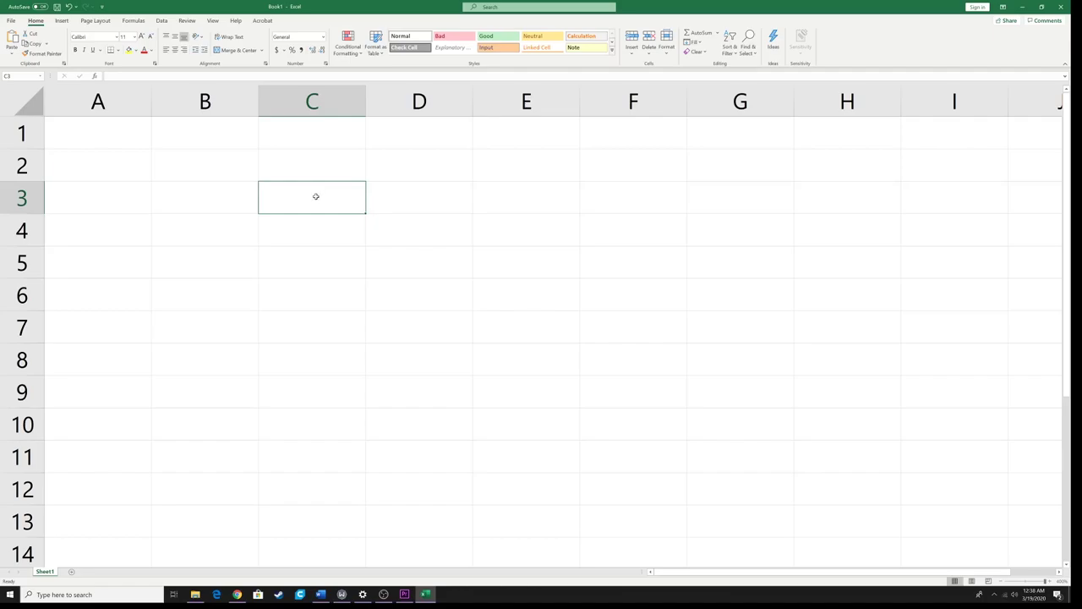
click(315, 234)
click(317, 194)
click(307, 222)
click(311, 202)
click(397, 194)
click(334, 171)
click(320, 191)
click(403, 196)
click(376, 167)
click(310, 198)
click(370, 191)
mouse_move(324, 164)
mouse_down()
mouse_move(425, 266)
mouse_move(459, 339)
mouse_move(327, 164)
mouse_move(333, 196)
mouse_move(323, 175)
mouse_up()
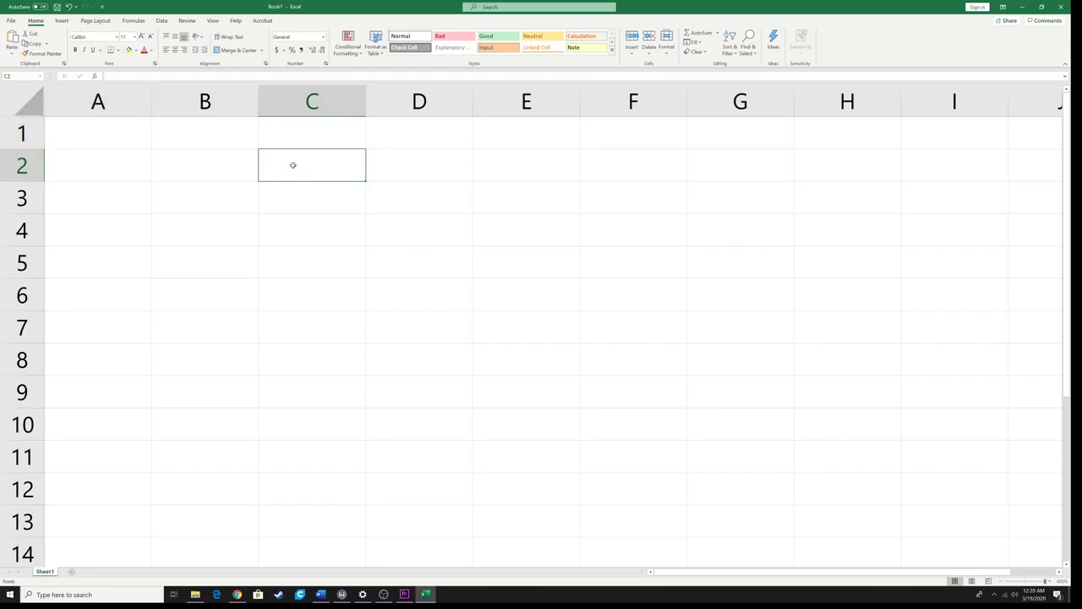
click(312, 102)
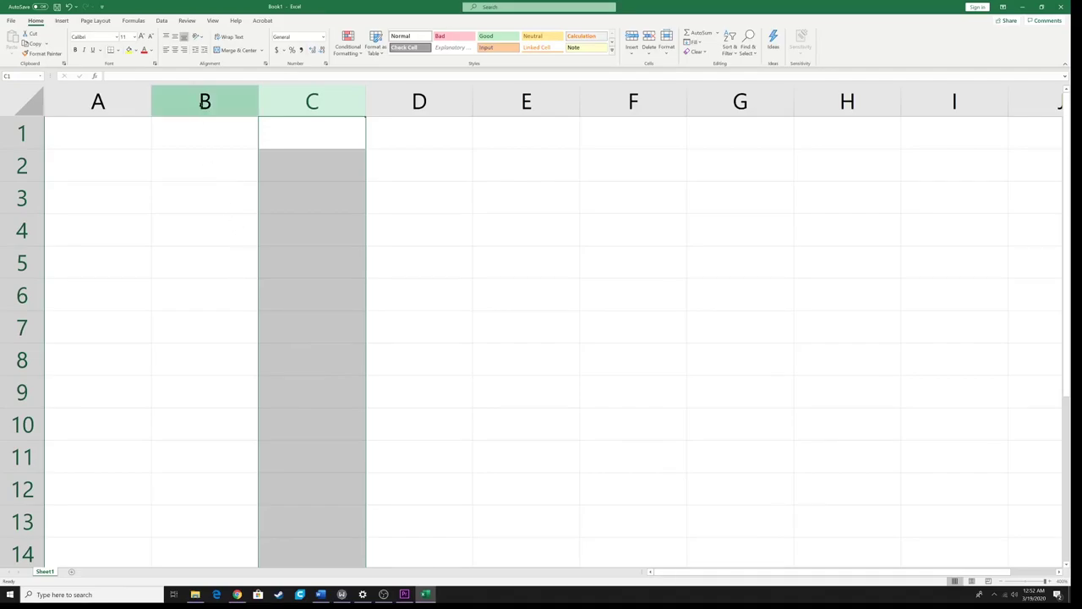
click(329, 186)
click(380, 193)
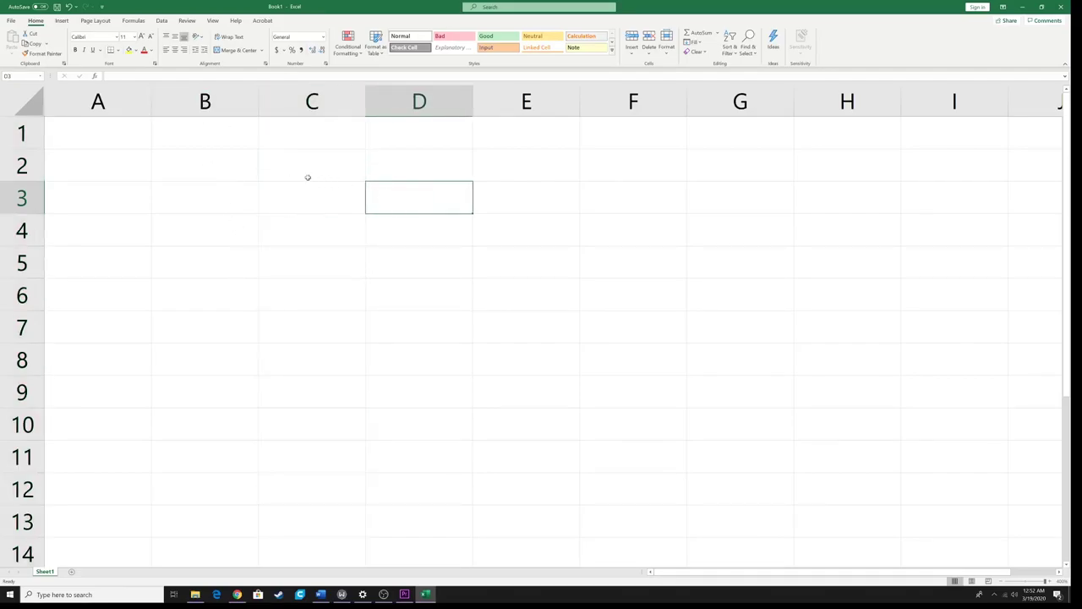
click(207, 101)
click(226, 196)
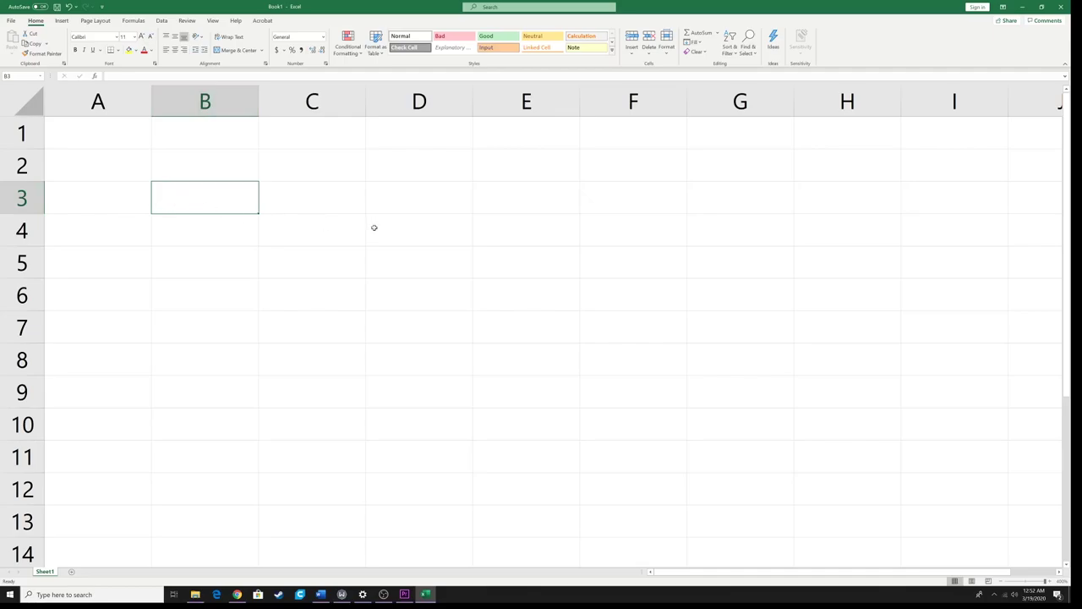
Step: Select the cell range C2:G3 and clear the selection by choosing a single cell
drag(295, 175, 738, 196)
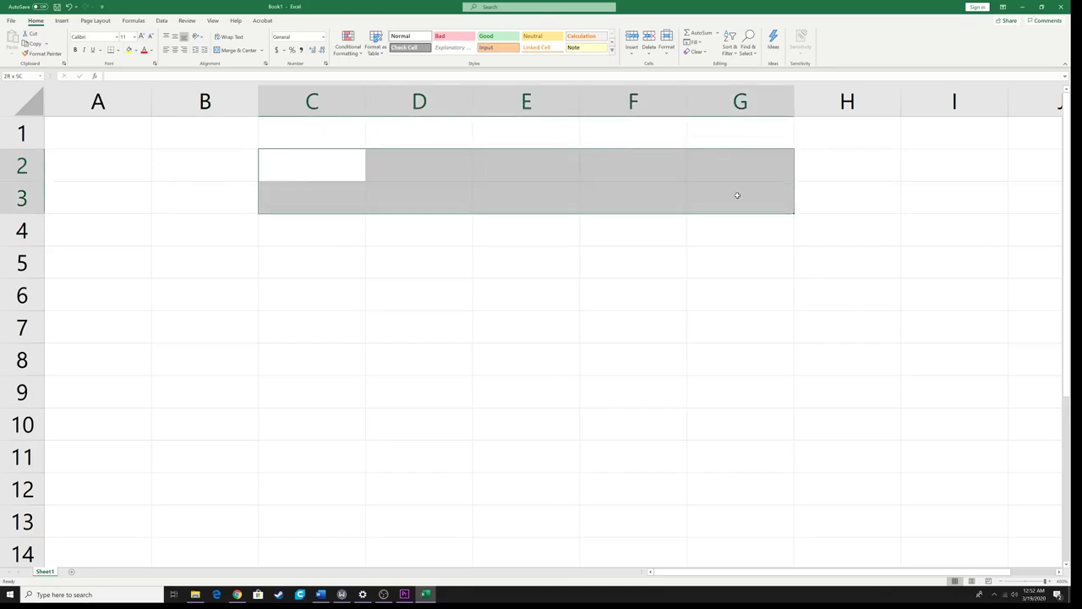
click(285, 164)
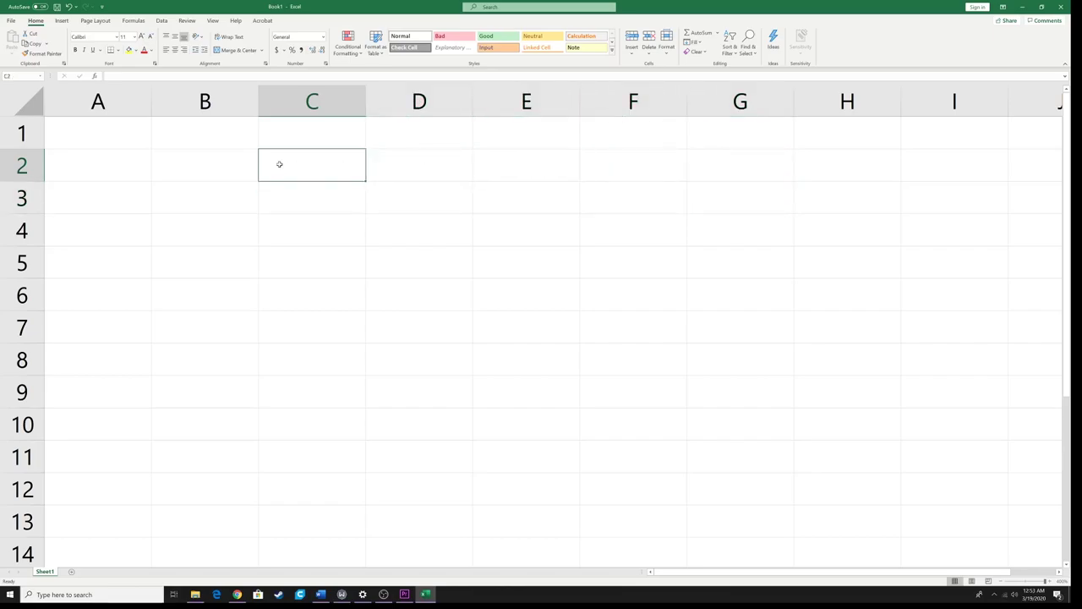
drag(280, 162, 744, 204)
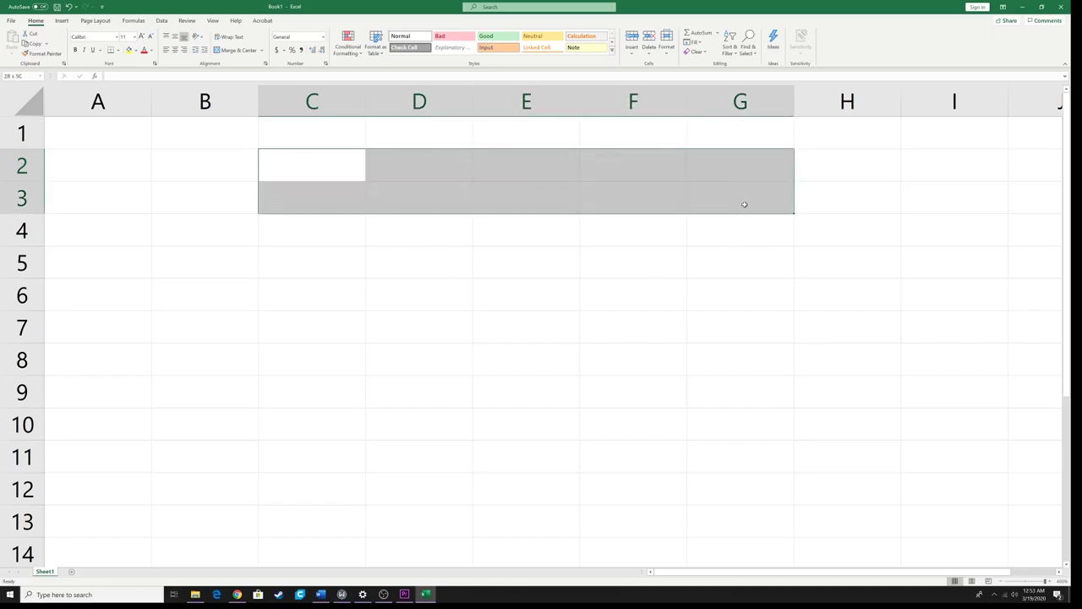
click(221, 192)
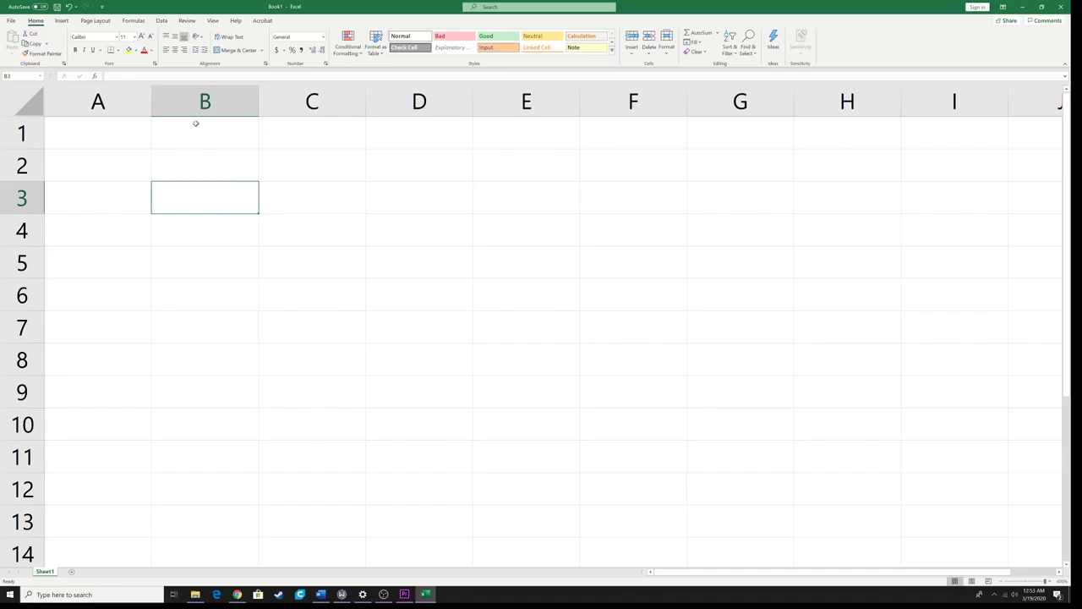
Step: Enter the text "Pizza" in cell B2 and commit it by selecting another cell
click(193, 158)
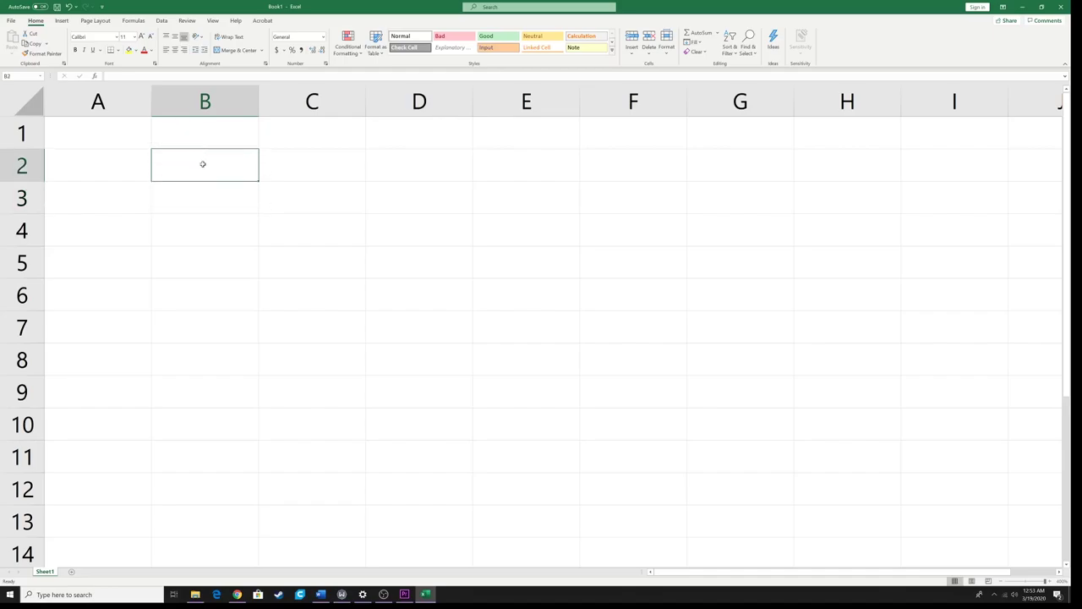
key(F2)
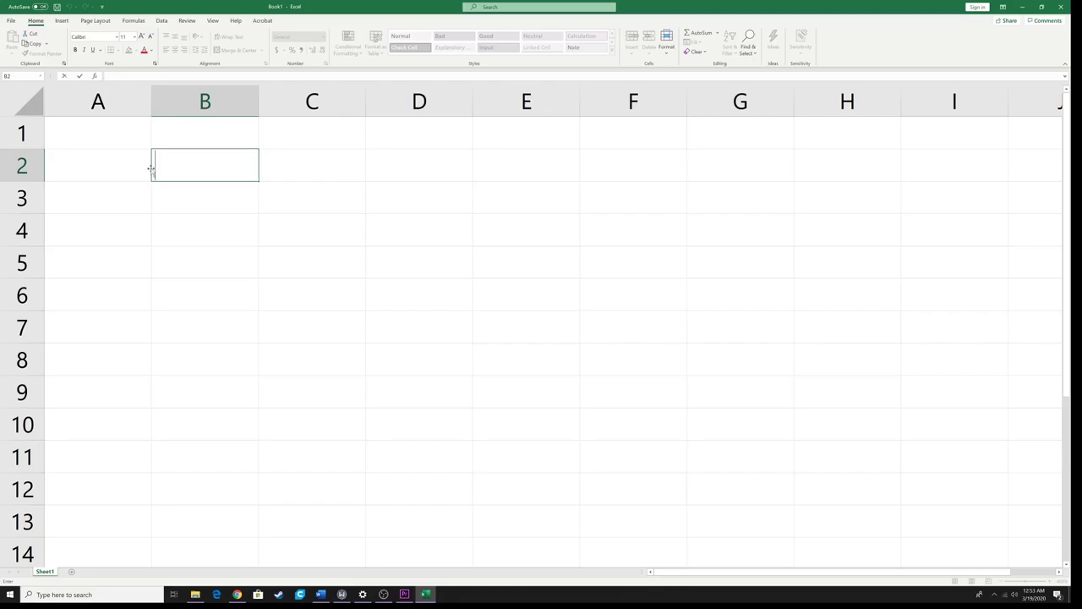
text(Pizza)
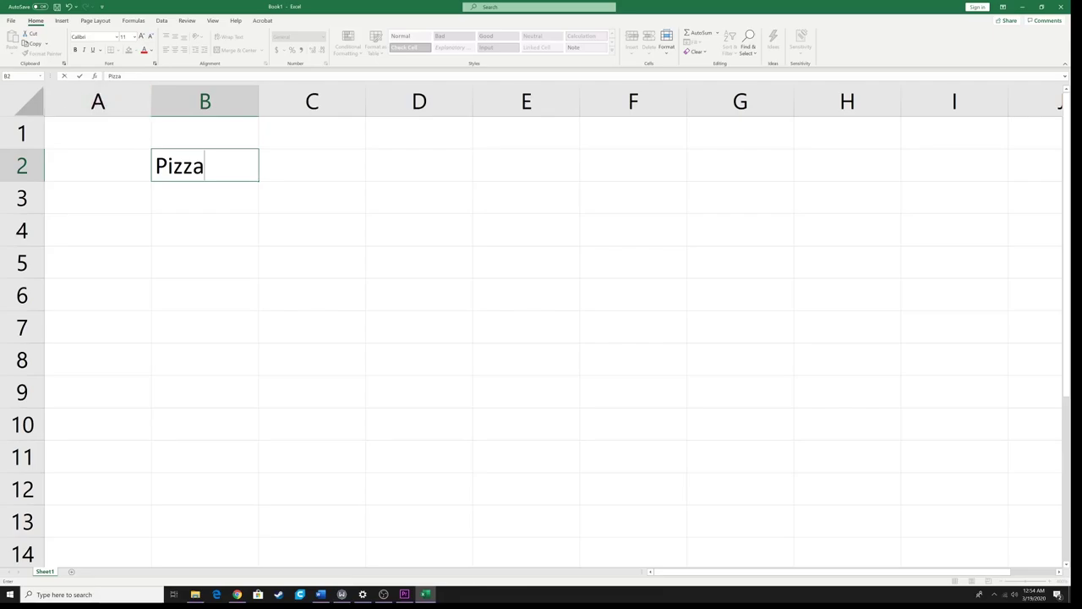
drag(205, 166, 155, 166)
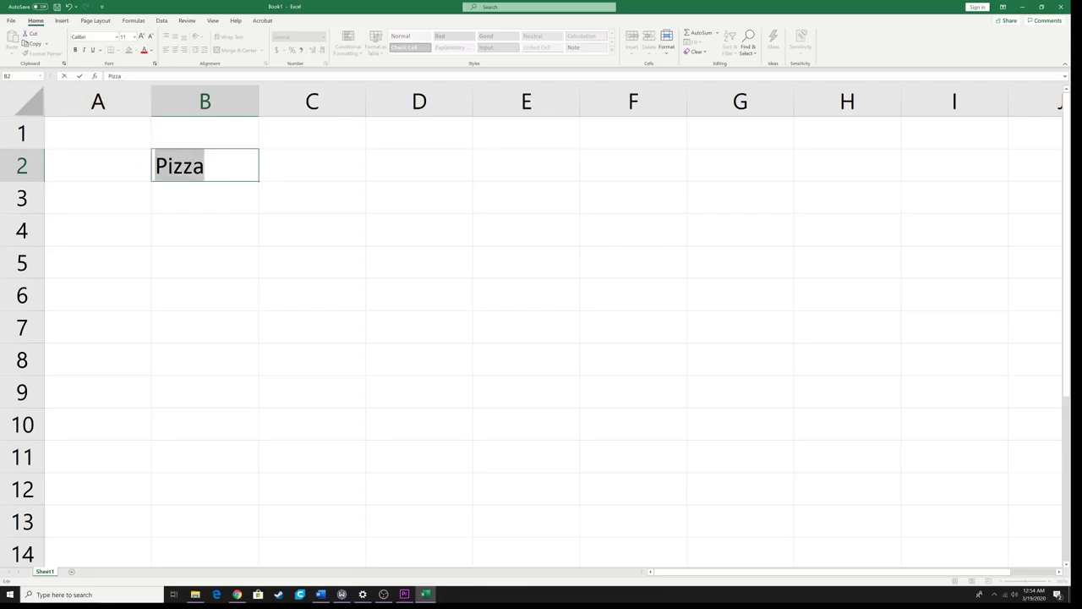
click(237, 204)
click(298, 167)
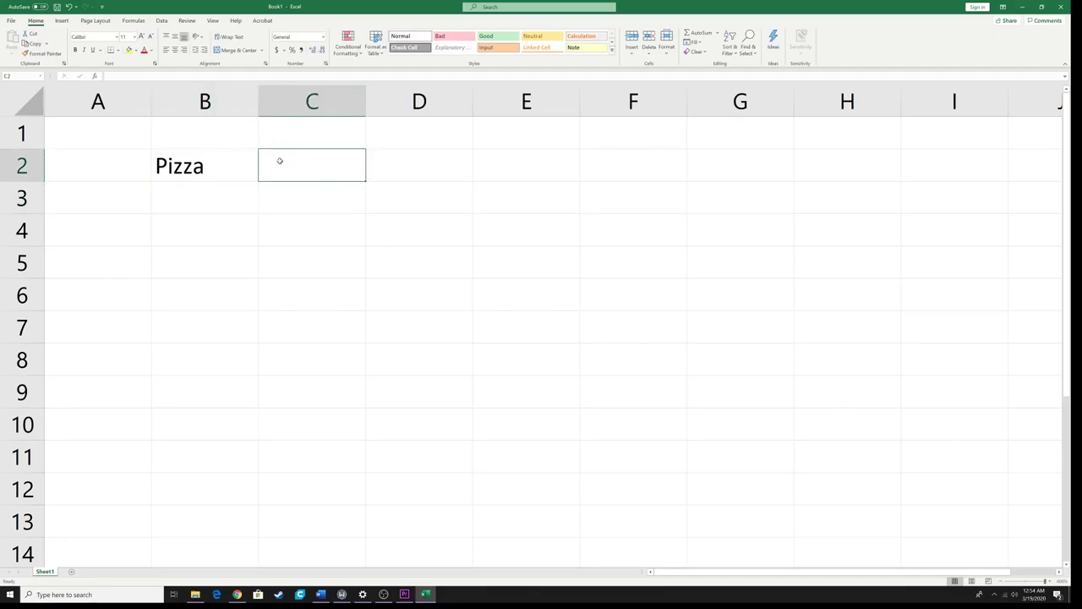
click(108, 75)
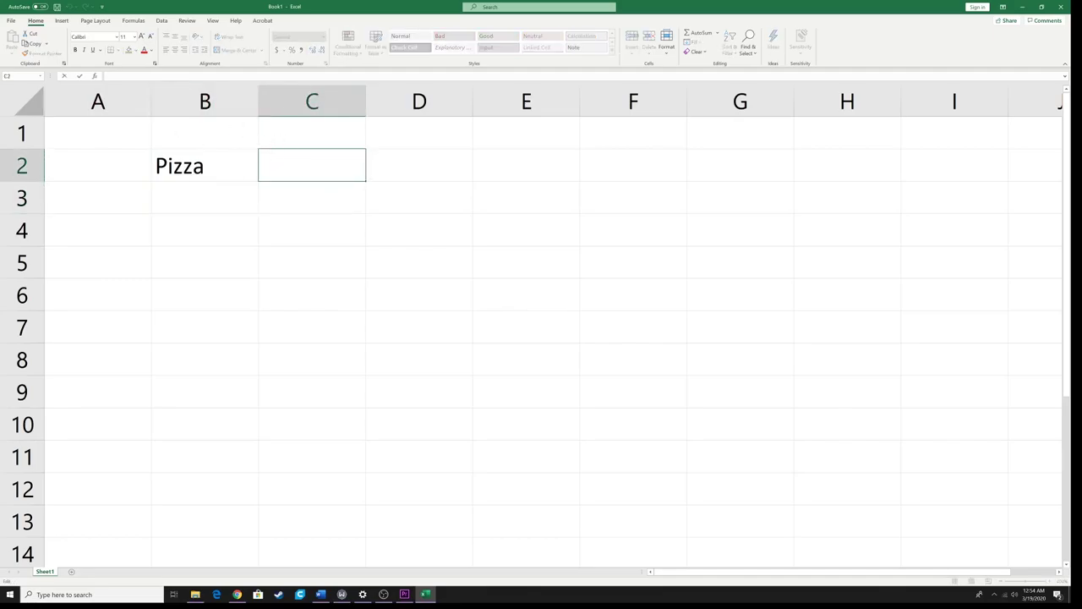
text(pep)
drag(303, 167, 235, 160)
key(BackSpace)
click(229, 198)
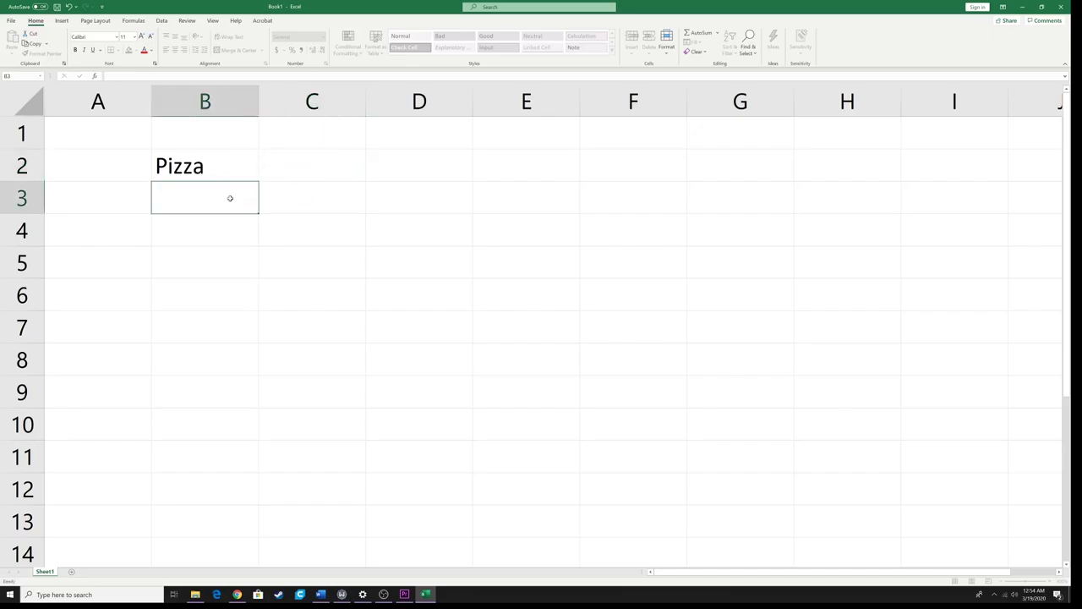
Step: Open the Pizza text in B2 for editing, leave it unedited, and reselect the cell
click(212, 170)
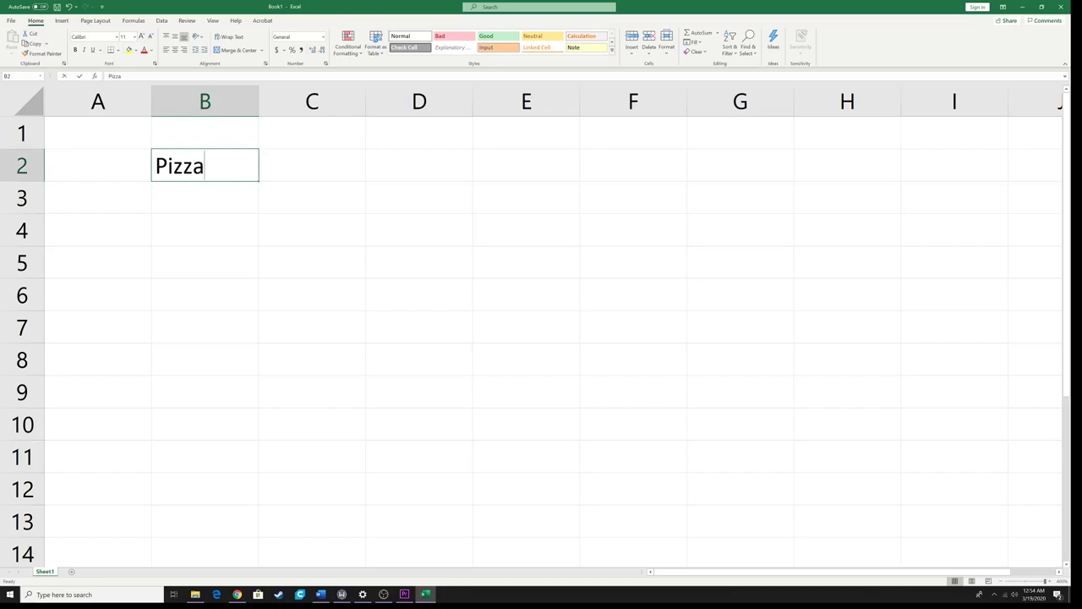
key(F2)
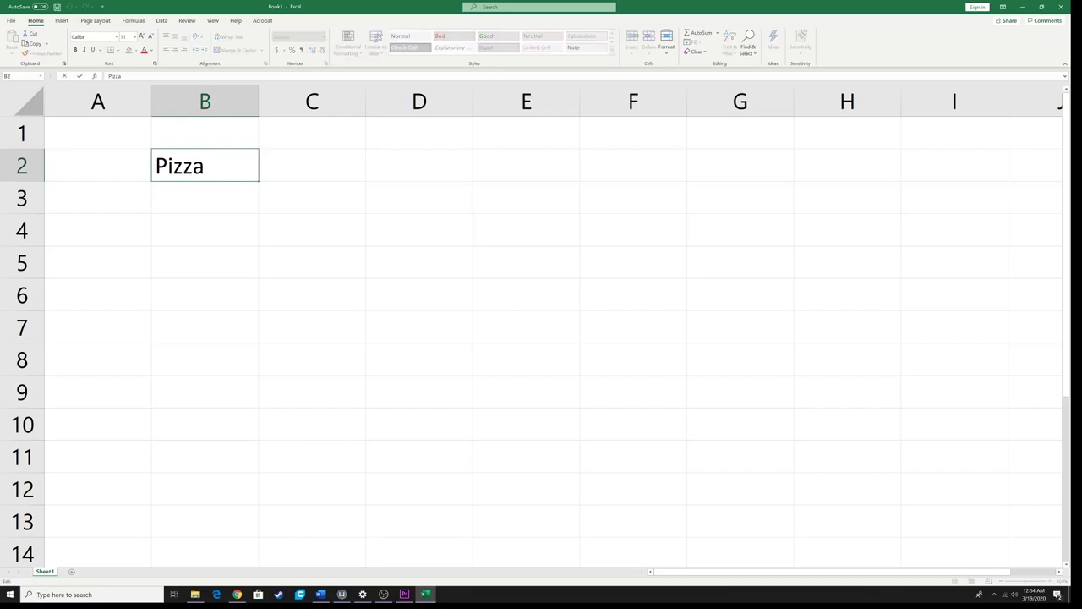
key(Return)
click(208, 167)
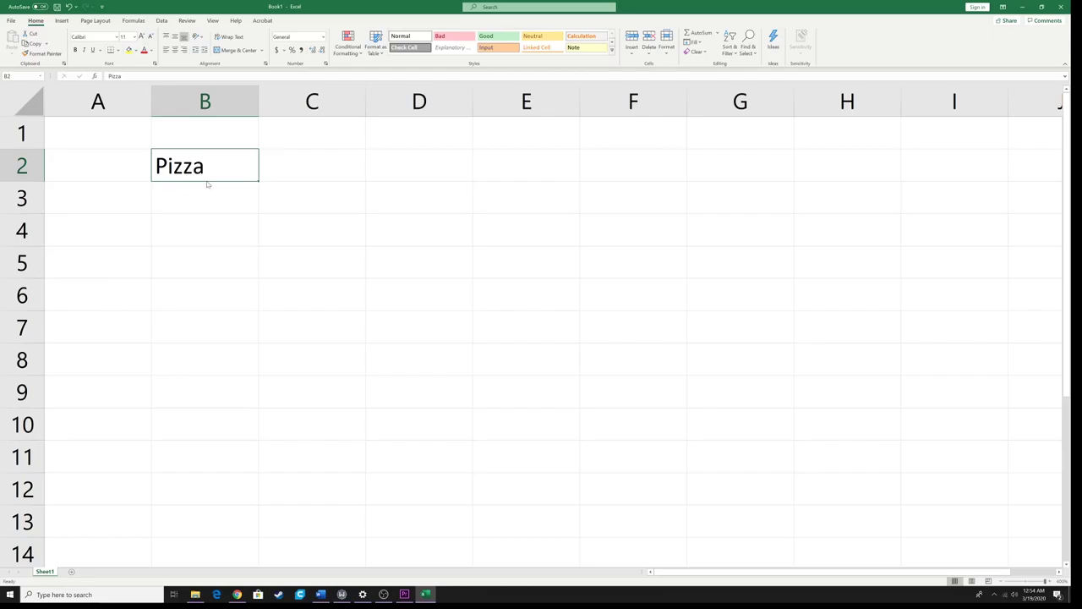
Step: Fill the Pizza text from B2 across the range B2:E9, and undo the fill
mouse_move(208, 184)
mouse_down()
mouse_move(212, 211)
mouse_move(369, 279)
mouse_move(519, 236)
mouse_move(543, 203)
mouse_move(425, 224)
mouse_move(610, 212)
mouse_move(403, 241)
mouse_move(206, 211)
mouse_move(207, 179)
mouse_move(280, 227)
mouse_move(279, 173)
mouse_move(204, 170)
mouse_up()
drag(259, 180, 580, 411)
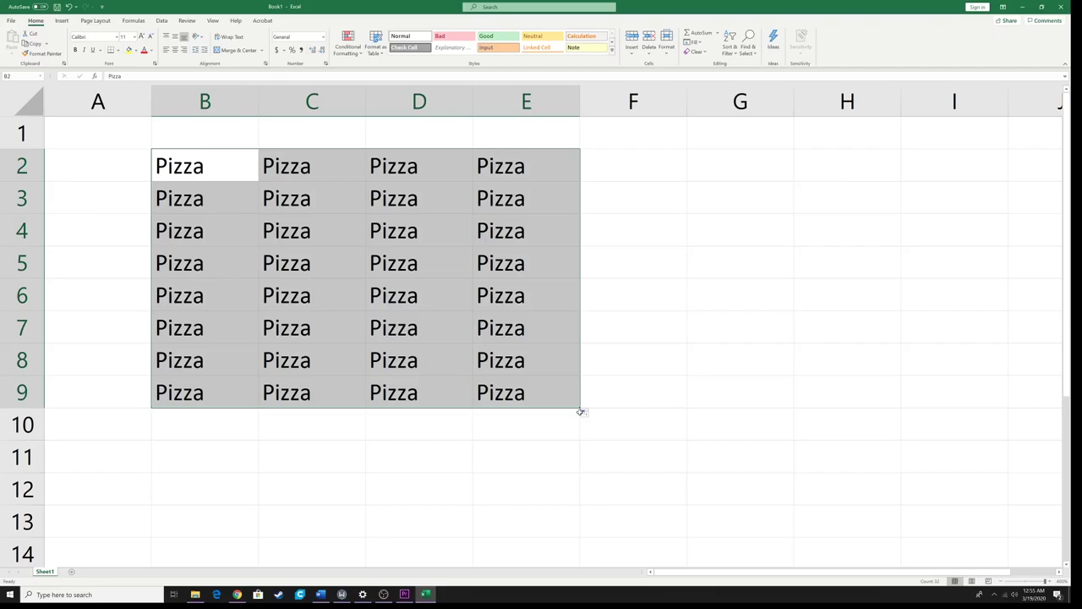
key(ctrl+z)
key(ctrl+z)
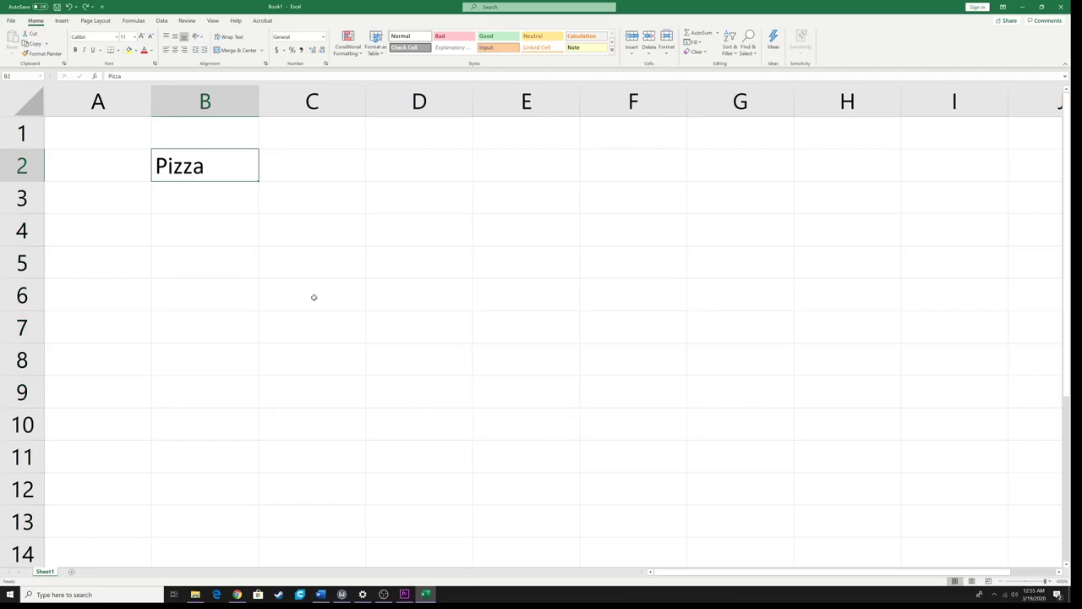
Step: Enter "Coke" in cell B3 below Pizza and reselect the cell
click(203, 198)
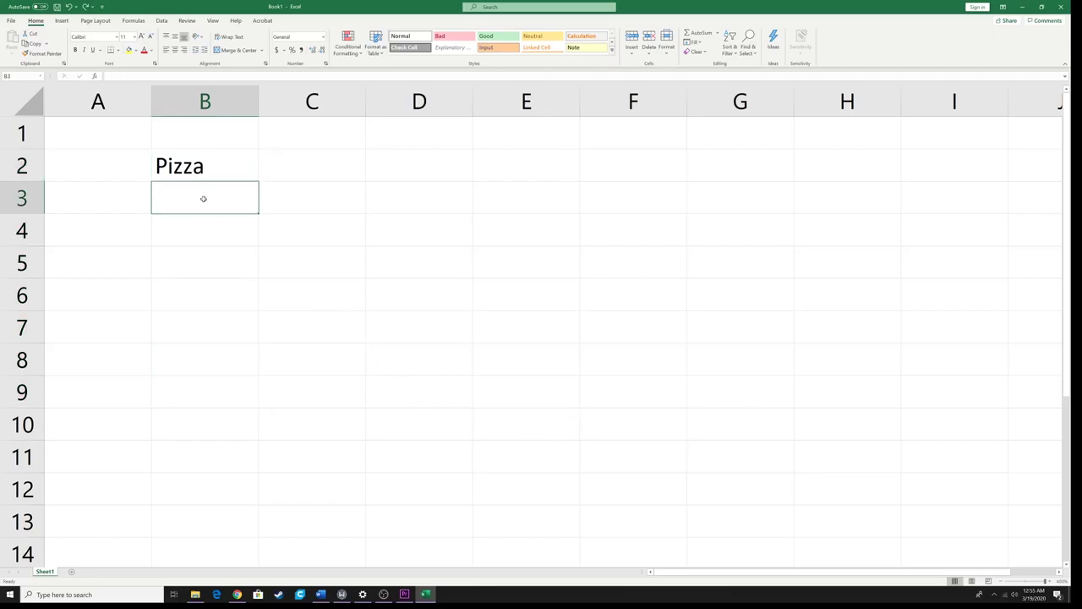
key(F2)
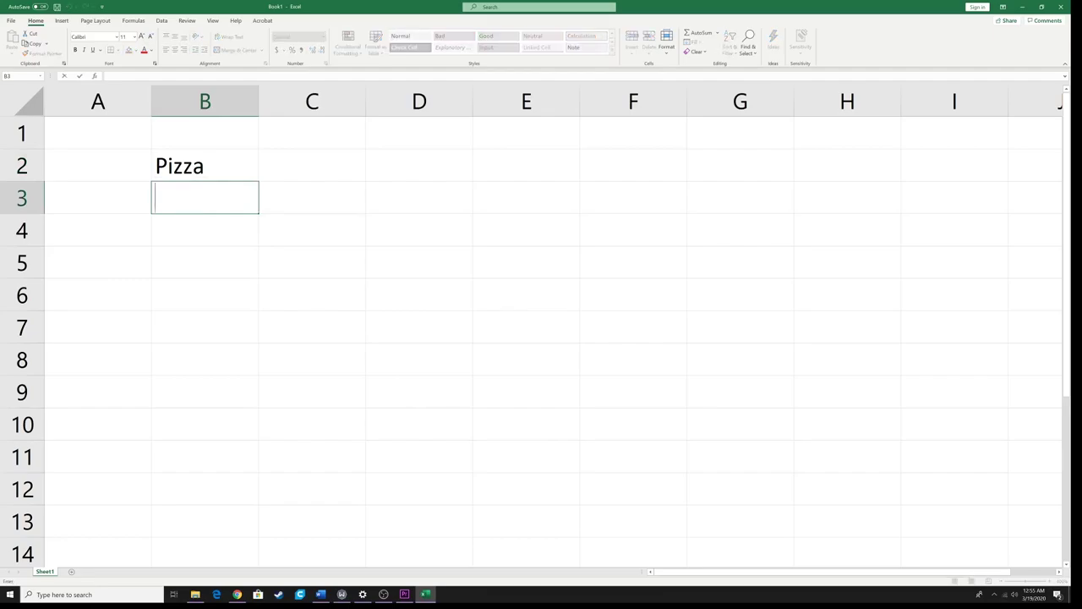
text(Coke)
key(Return)
key(Up)
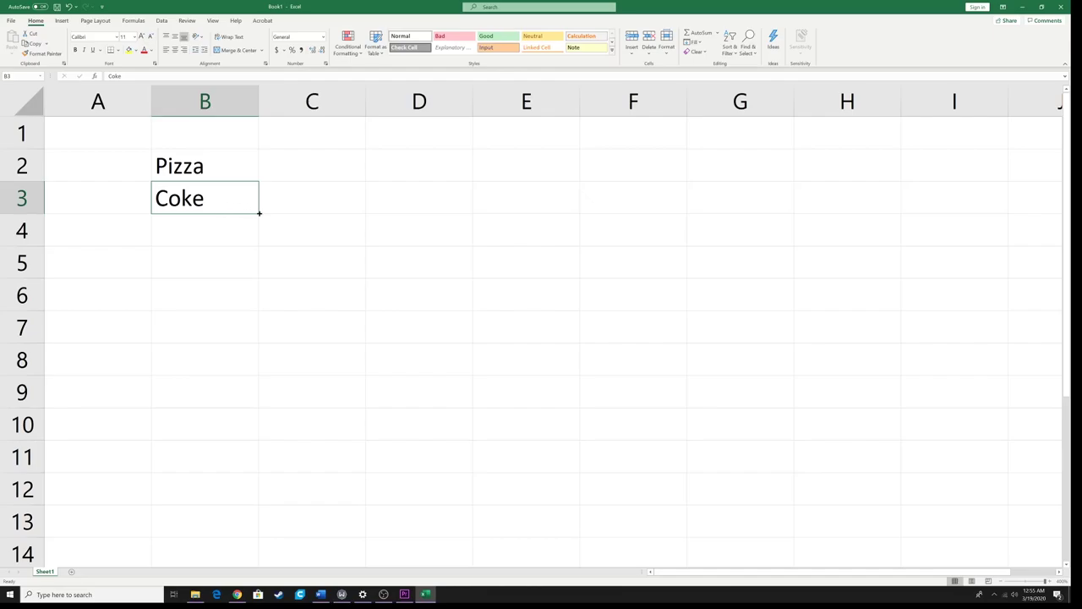
Step: Fill the Coke text from B3 across the range B3:D7, and undo the fill
drag(259, 213, 451, 350)
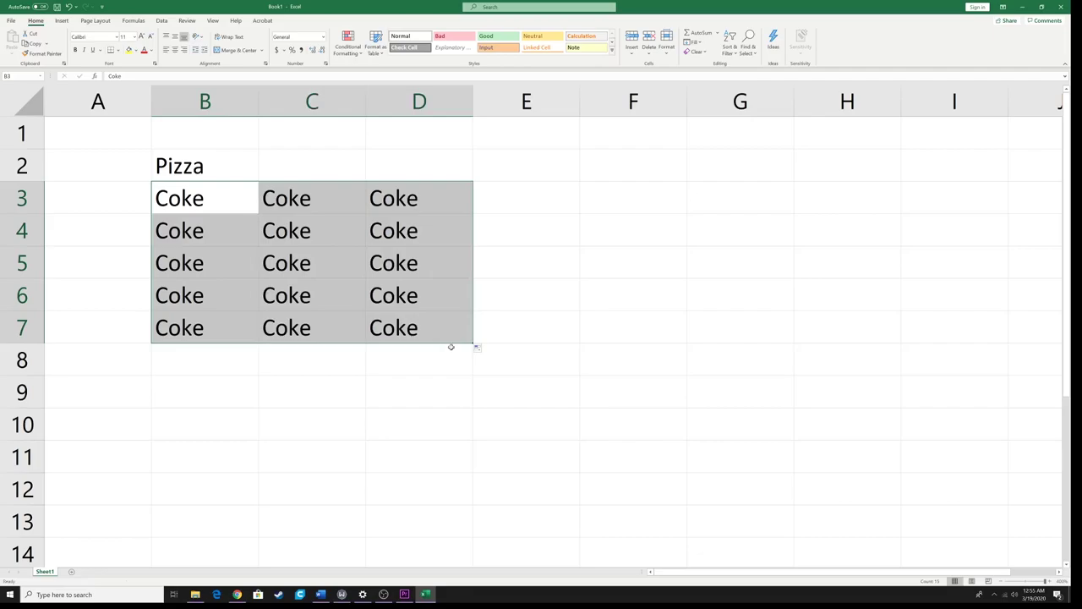
key(ctrl+z)
key(ctrl+z)
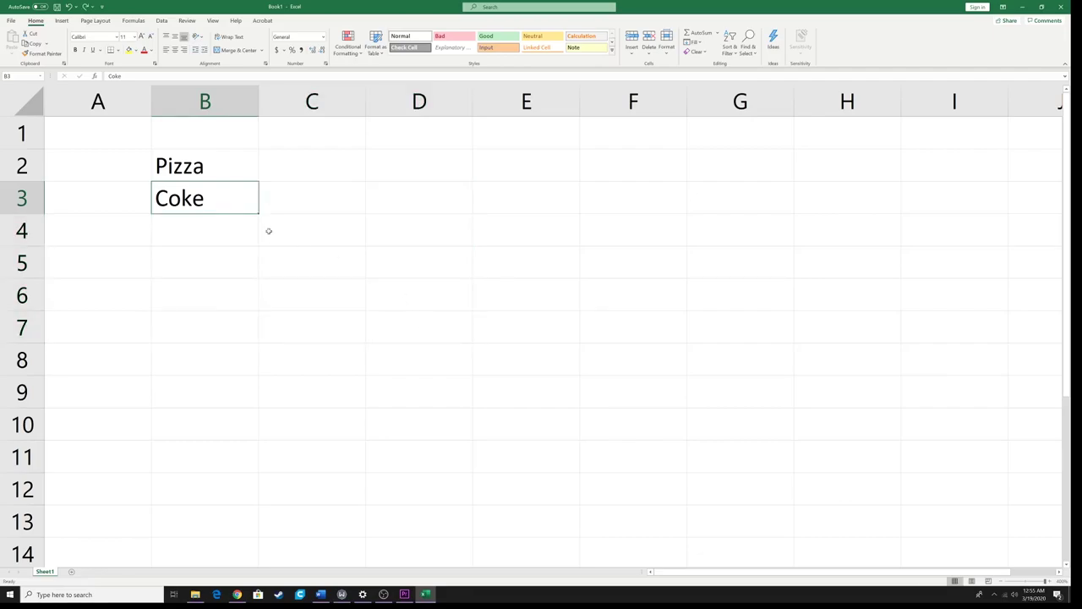
Step: Fill the alternating Pizza and Coke pattern from B2:B3 down to row 13 and across to column F, undo it, and repeat the fill
click(334, 216)
drag(192, 165, 242, 198)
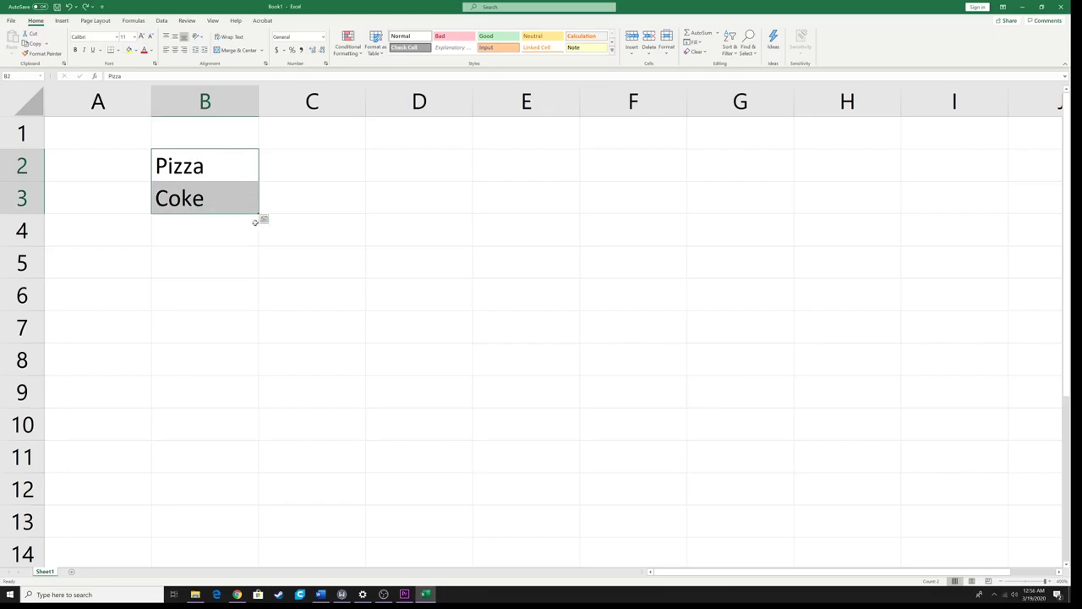
drag(259, 214, 247, 531)
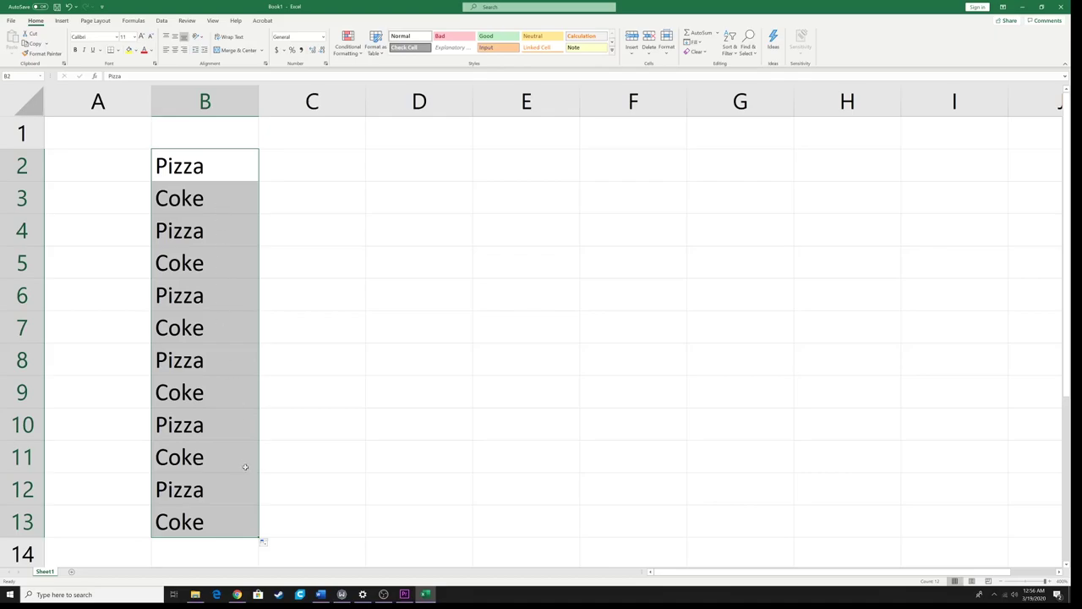
drag(259, 537, 695, 521)
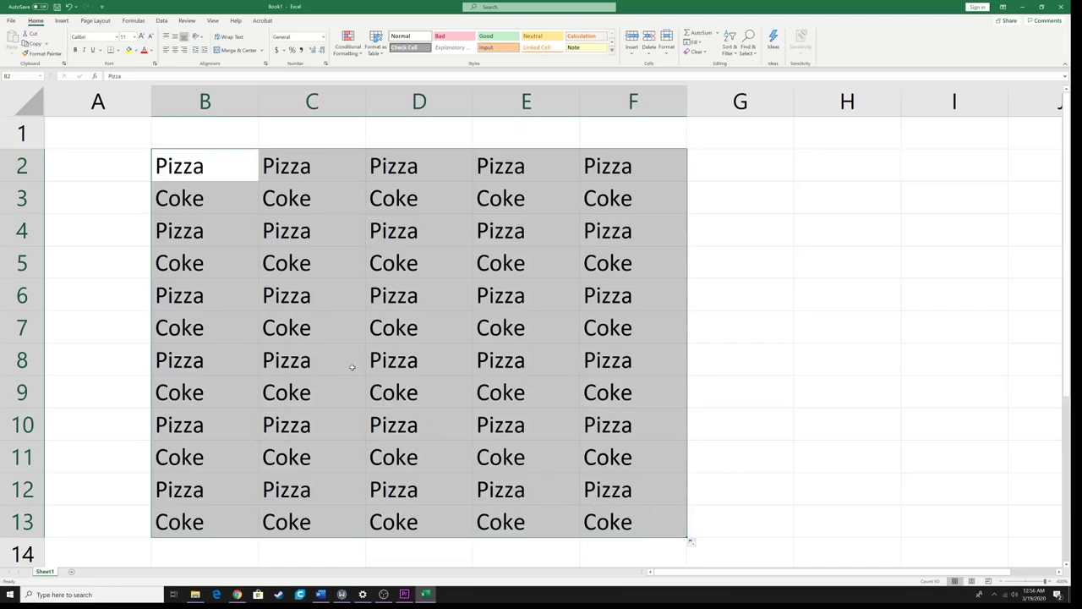
key(ctrl+z)
key(ctrl+z)
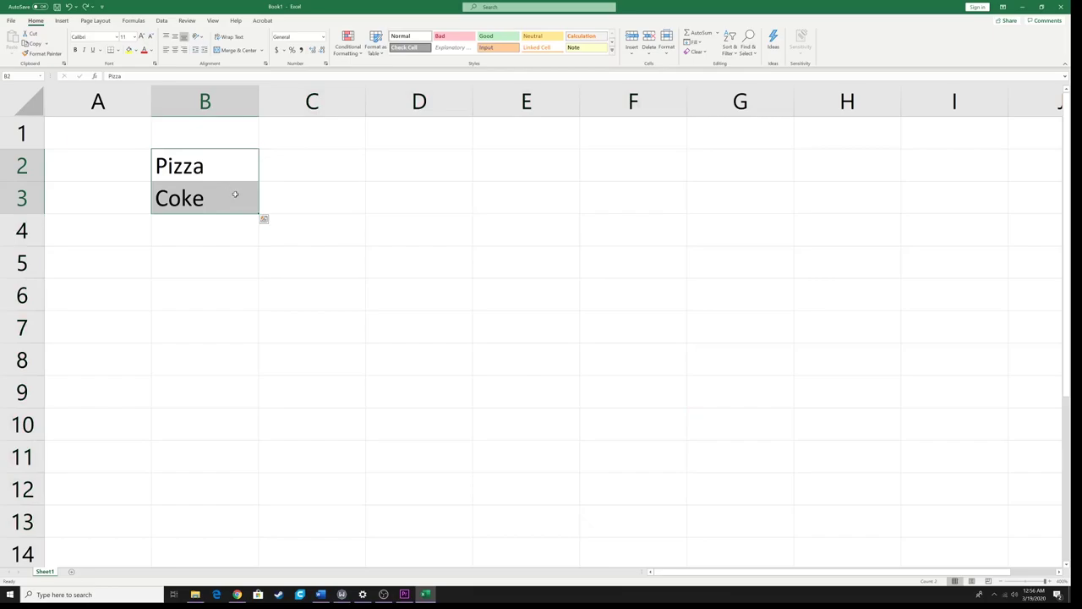
drag(259, 214, 660, 528)
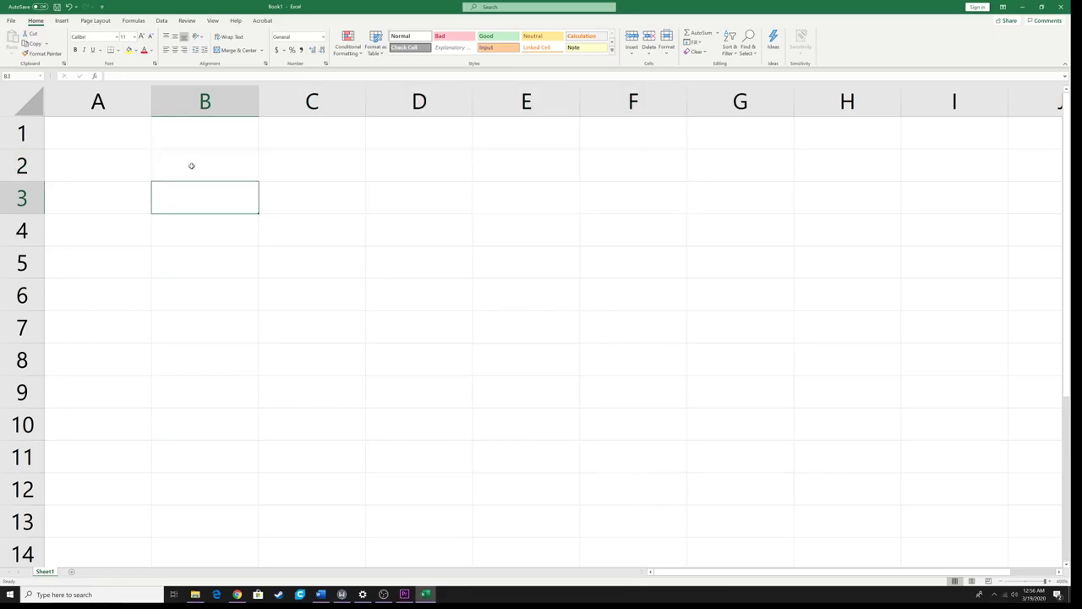
Step: Enter "monday" in cell B2
click(191, 167)
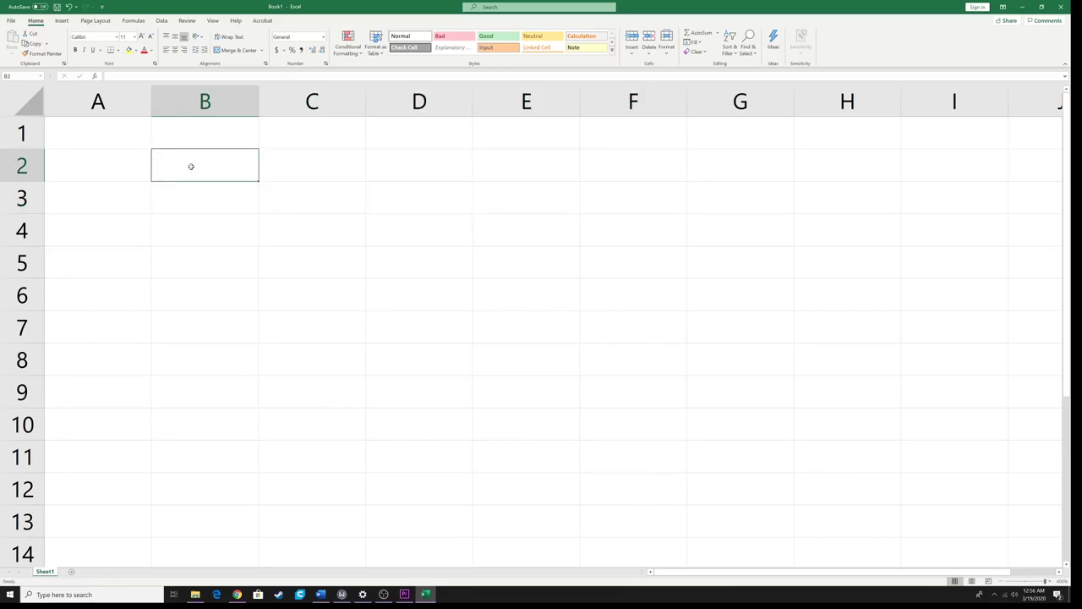
text(monday)
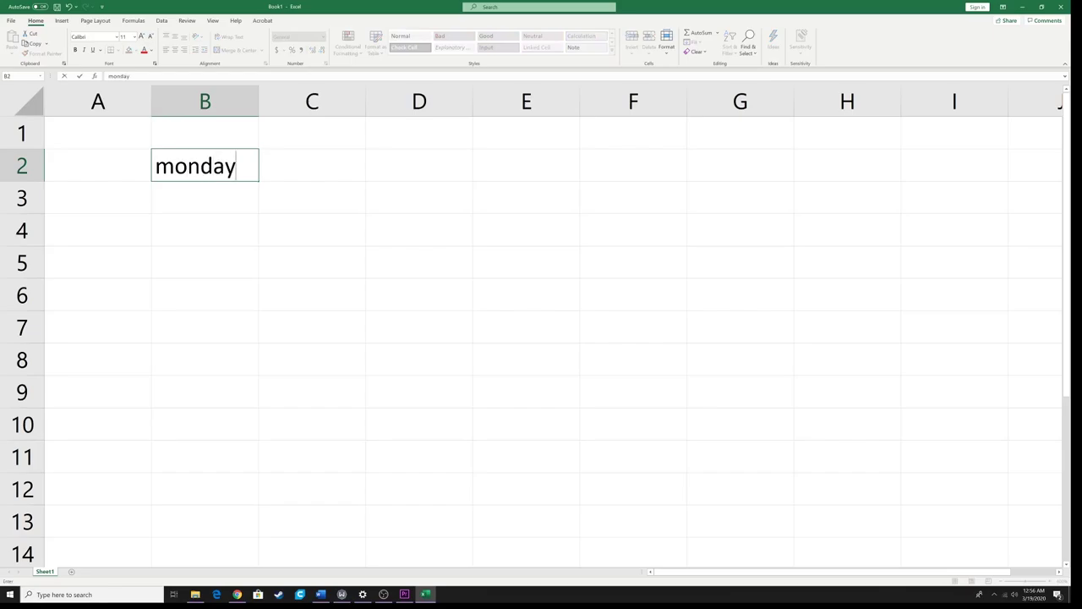
key(Return)
Step: Fill the weekday series from B2 across to F2, extend it over B2:H9, and undo the fills
click(186, 154)
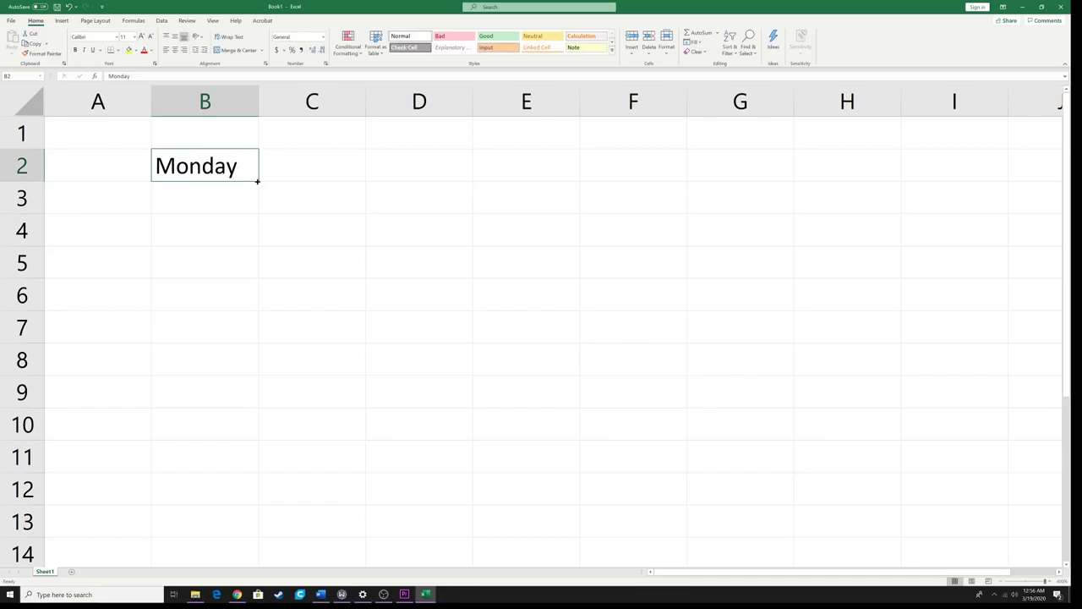
drag(257, 181, 651, 196)
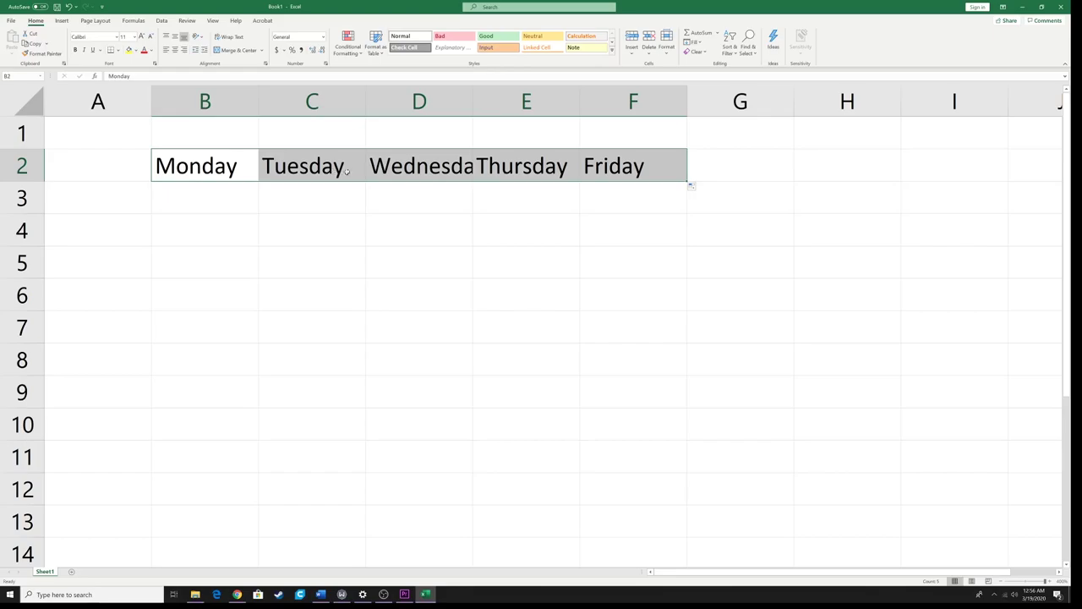
drag(685, 181, 923, 421)
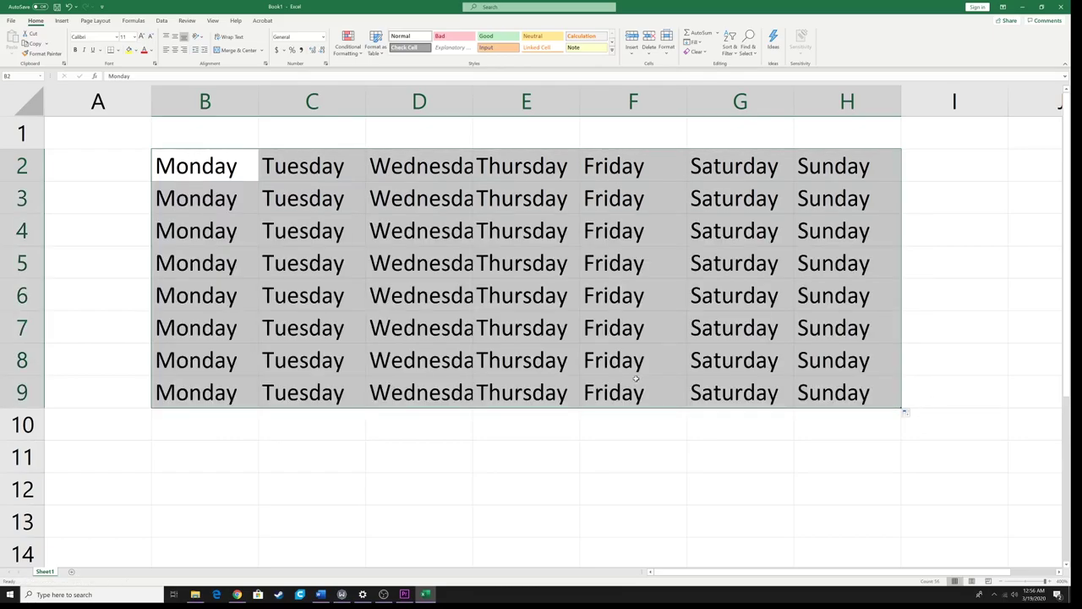
key(ctrl+z)
key(ctrl+z)
Step: Replace the text in cell B2 with "January"
double_click(237, 170)
drag(237, 170, 105, 172)
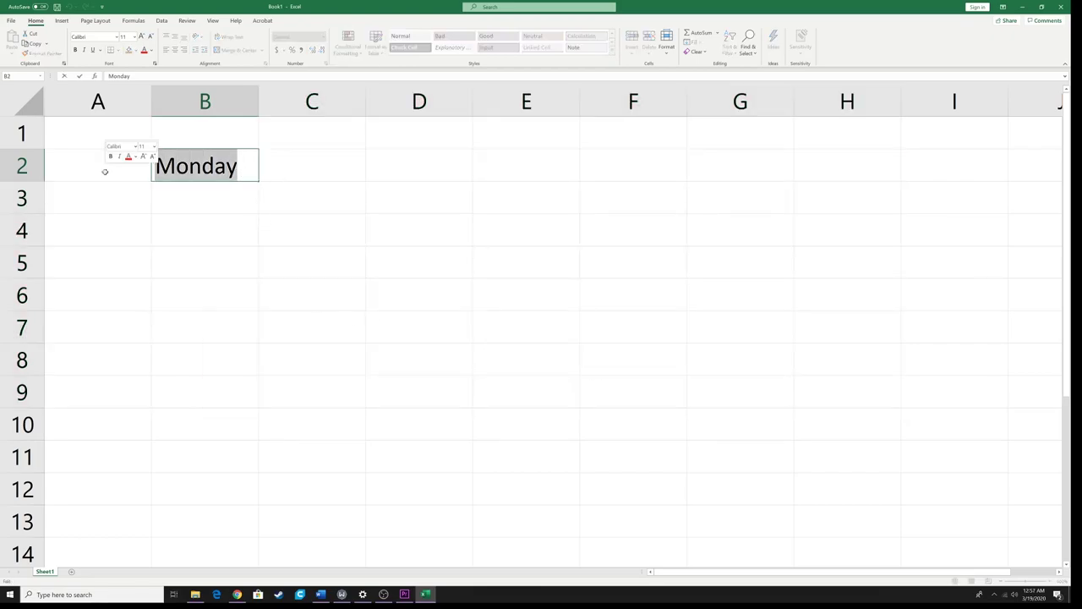
text(Jan)
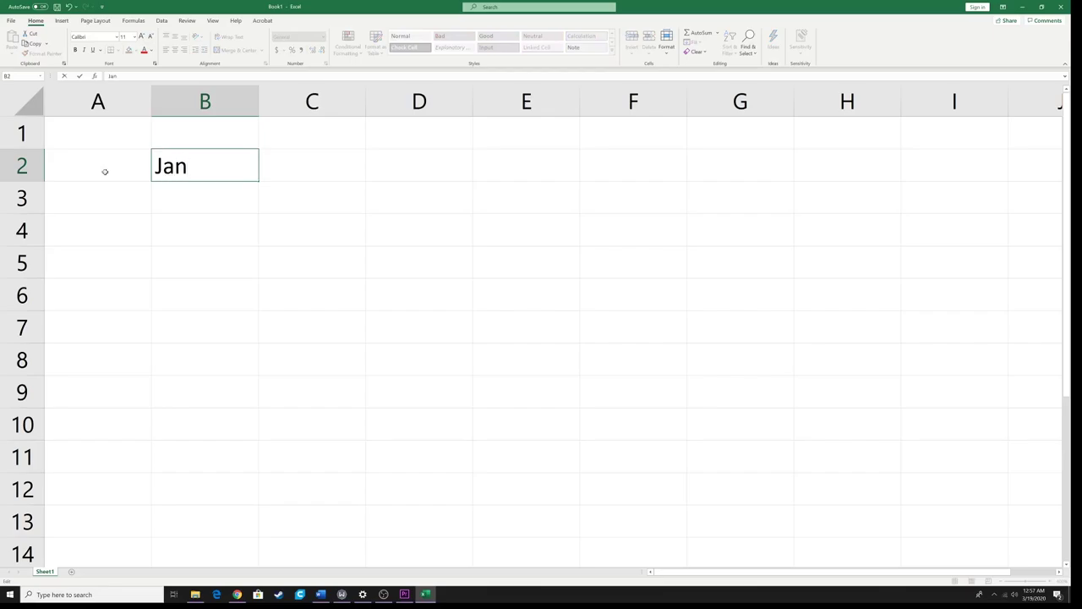
text(uary)
key(Return)
Step: Fill the month series from B2 over B2:G8 and, separately, down to B11, undoing each fill
click(229, 168)
drag(259, 182, 798, 363)
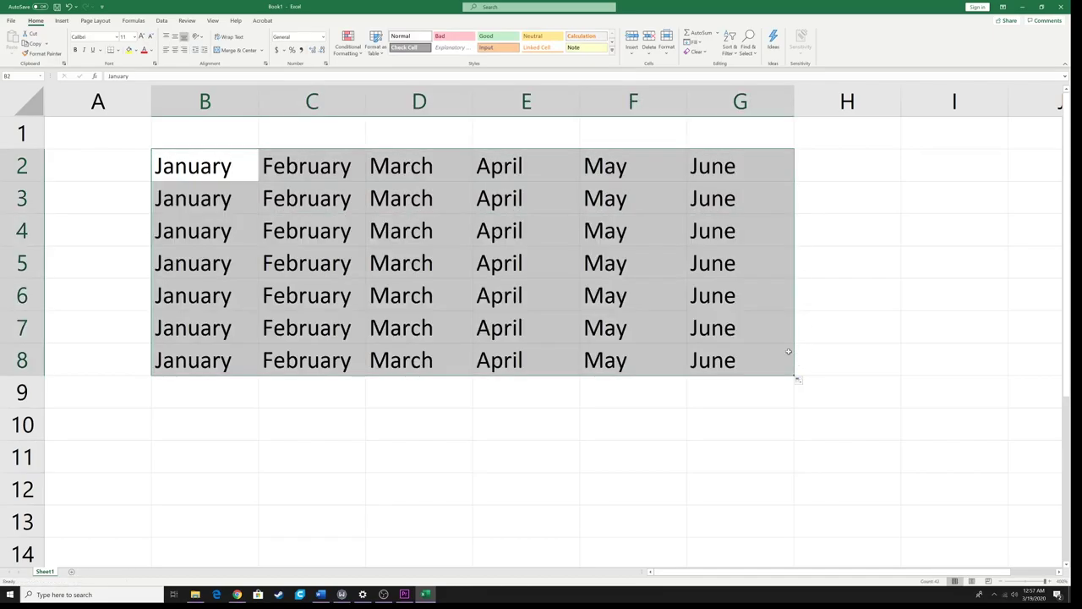
key(ctrl+z)
key(ctrl+z)
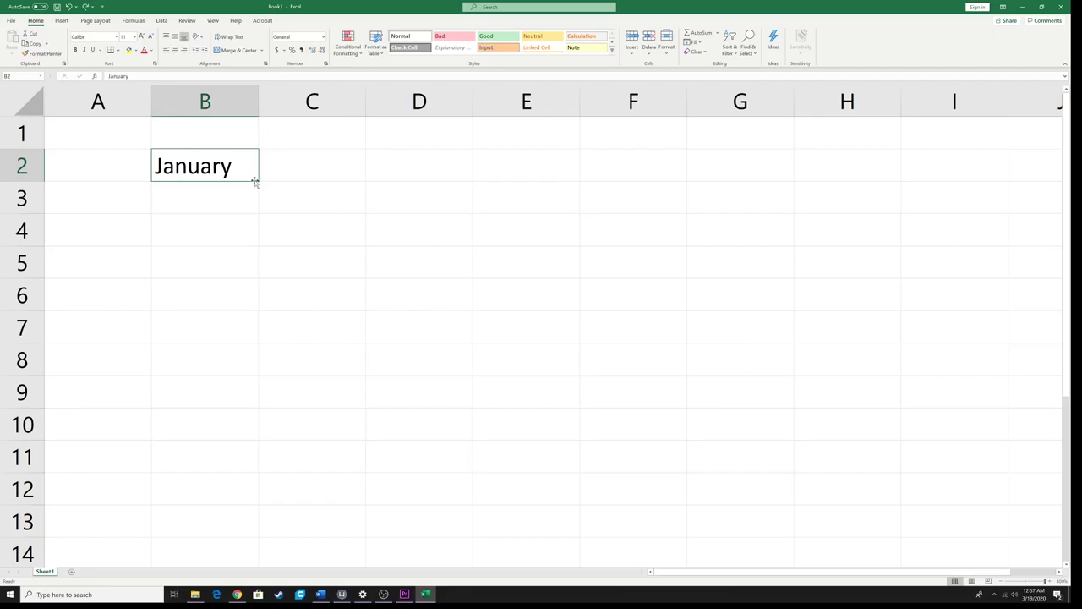
drag(254, 182, 272, 471)
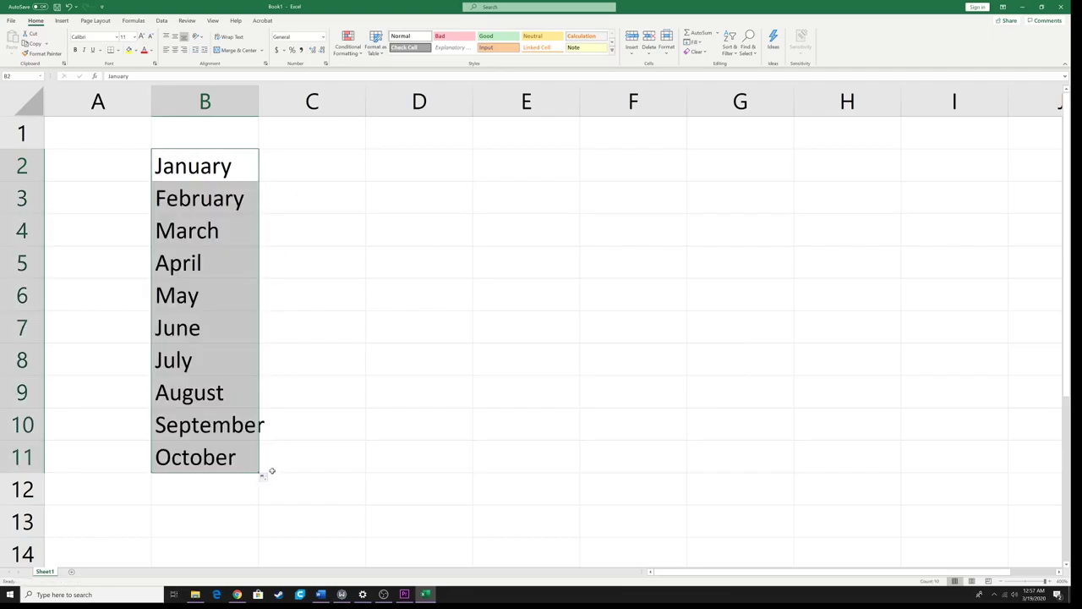
key(ctrl+z)
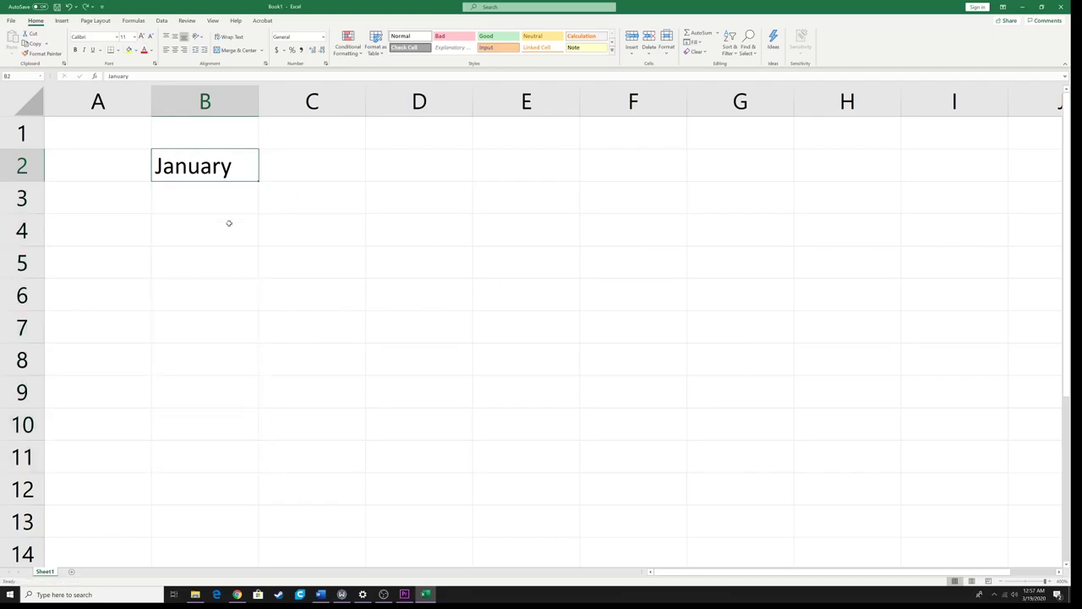
Step: Replace the text in cell B2 with "1st quarter"
double_click(242, 172)
drag(241, 169, 84, 169)
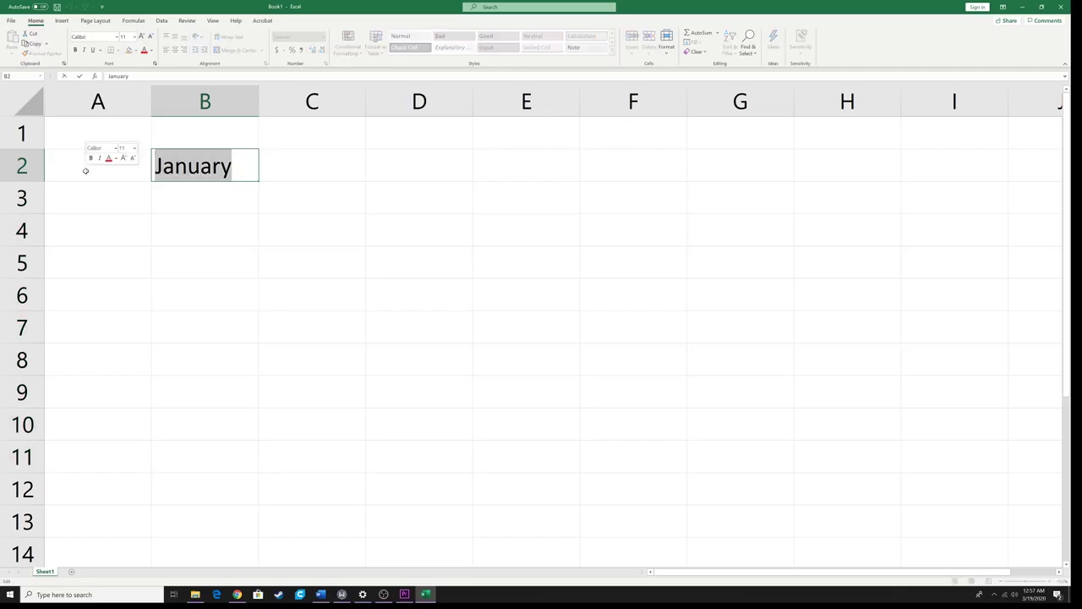
key(BackSpace)
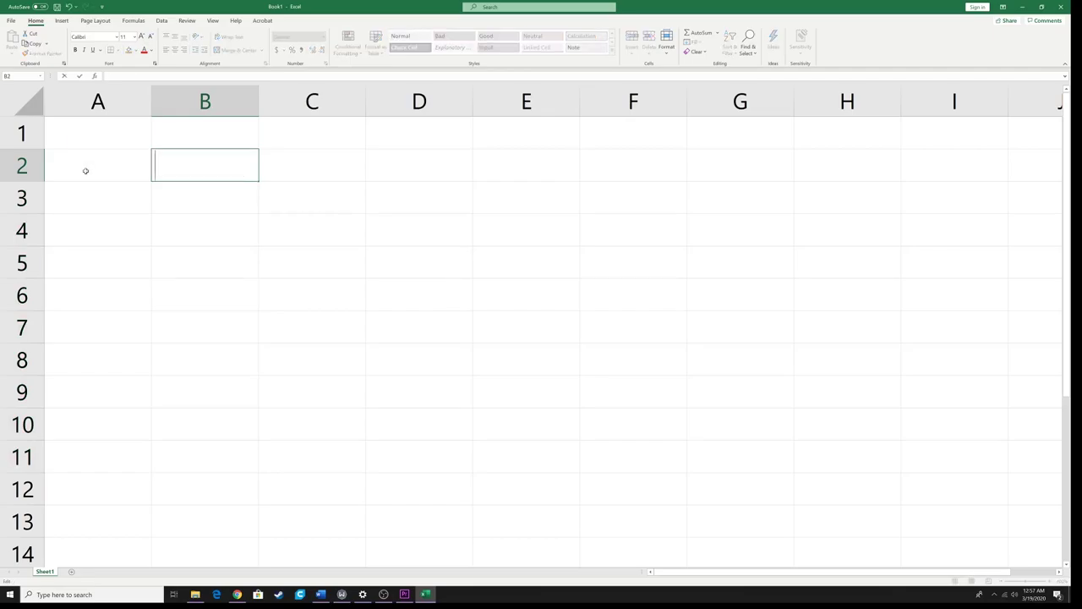
text(1st)
text(ar)
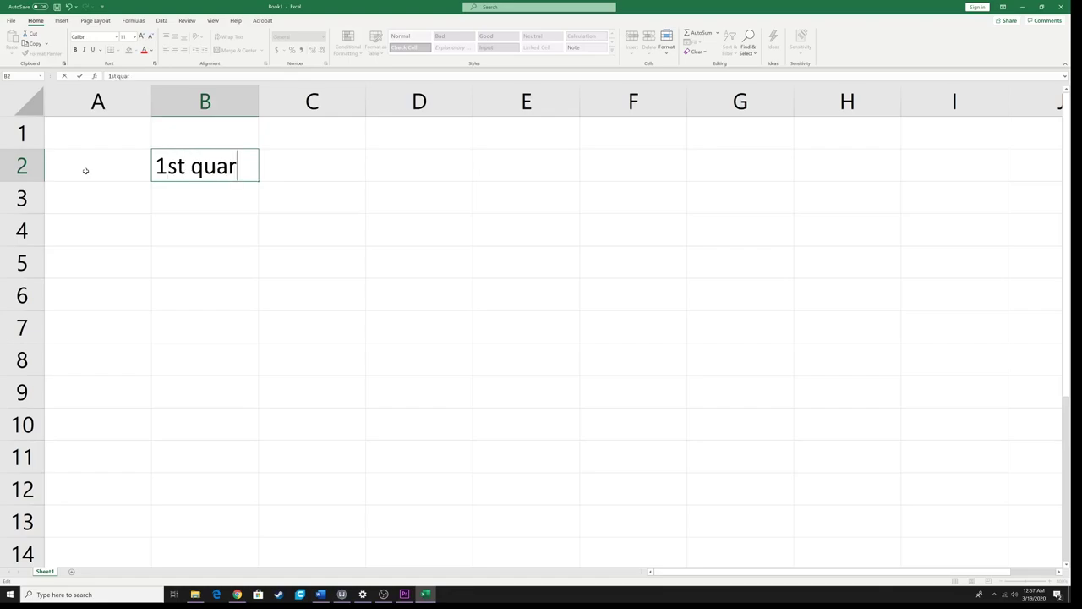
text(ter)
key(Return)
Step: Fill the quarter series from B2 down to B5, and undo the fill
click(245, 172)
drag(258, 180, 262, 285)
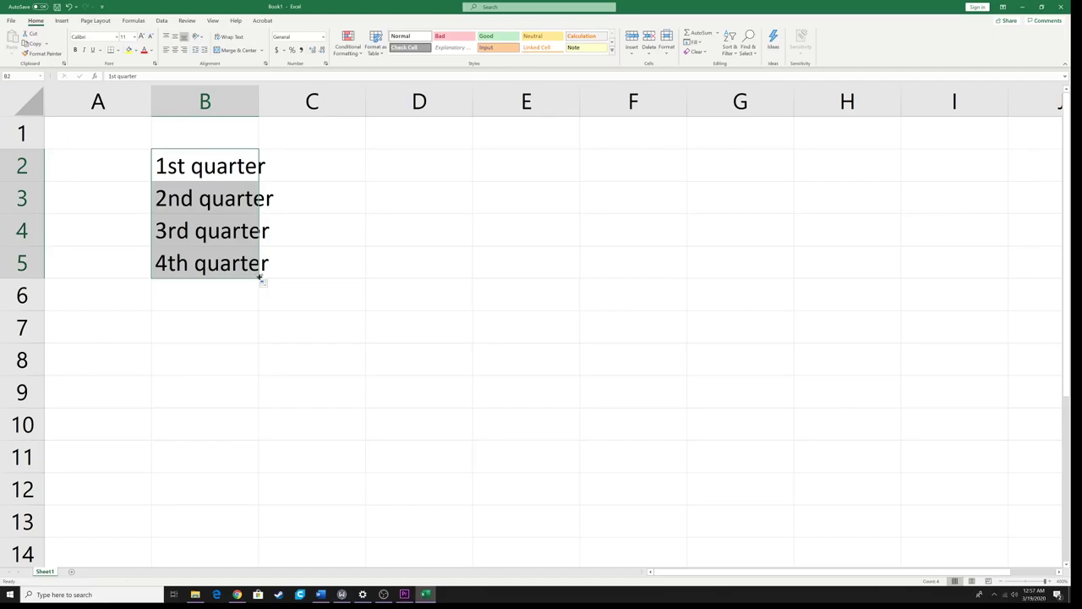
key(ctrl+z)
key(ctrl+z)
Step: Clear the quarter text from B2, and enter 1 in B2 and 2 in B3
double_click(238, 165)
drag(238, 165, 119, 165)
key(BackSpace)
click(208, 197)
click(205, 177)
double_click(202, 166)
text(1)
click(195, 206)
text(2)
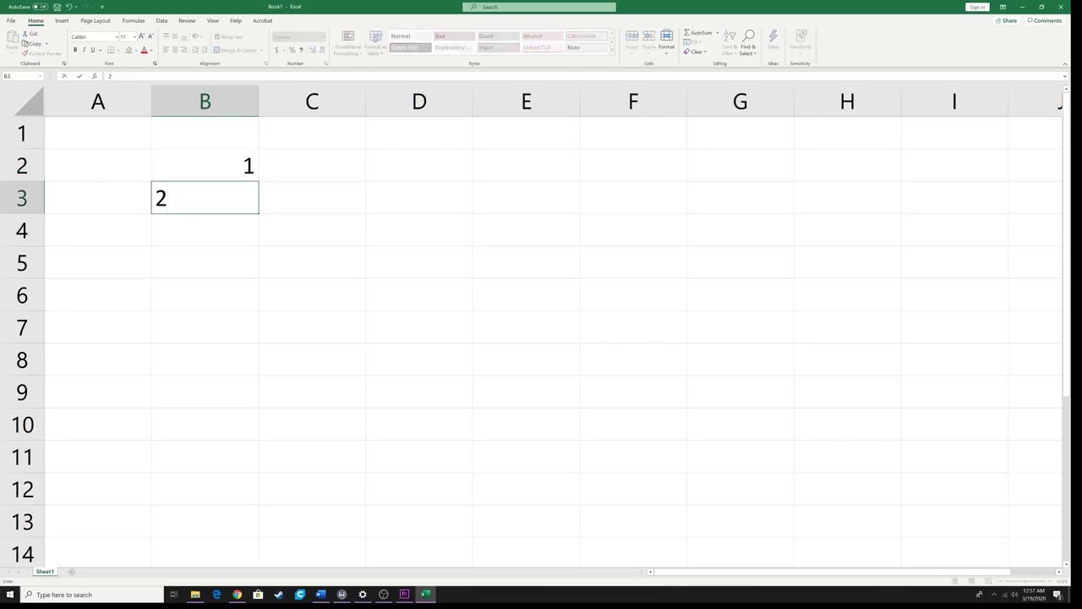
Step: Fill from B3 alone down to B6, and undo the fill
click(202, 166)
click(238, 196)
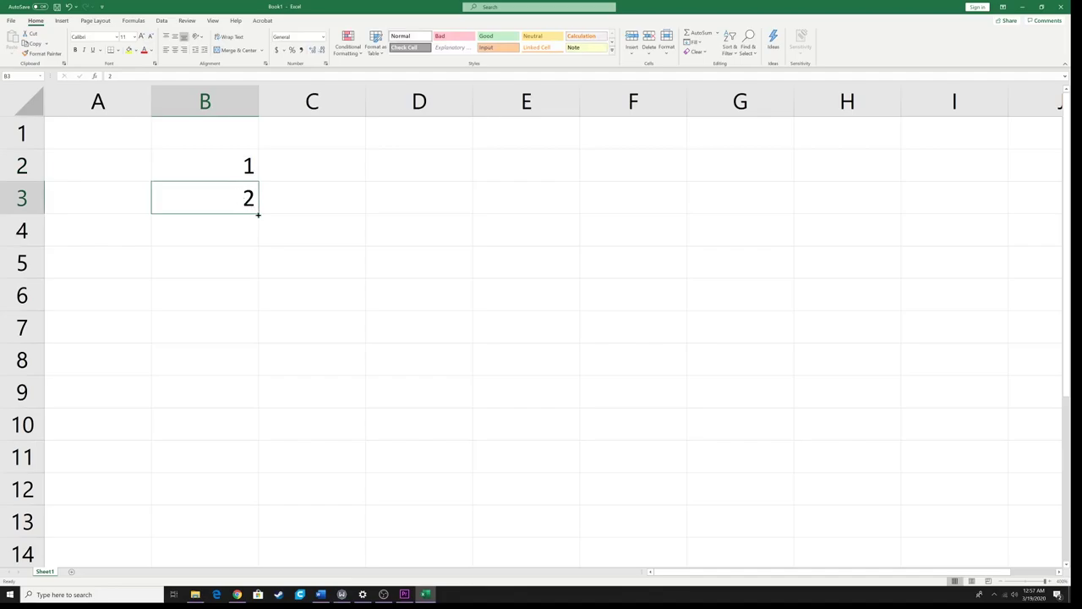
drag(259, 214, 274, 315)
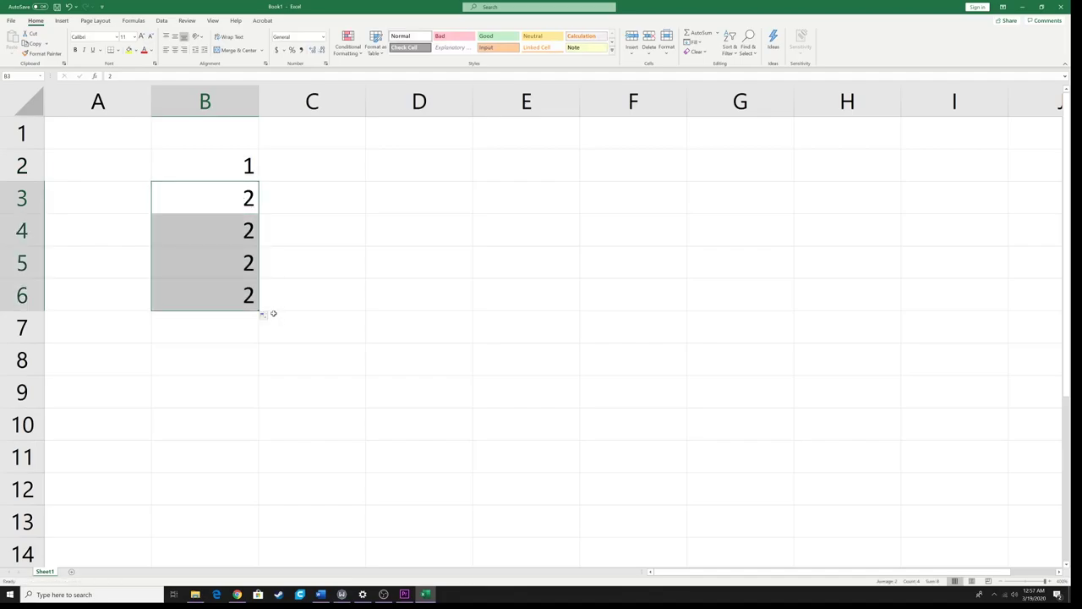
key(ctrl+z)
Step: Extend the number series from B2:B3 down to B12
drag(217, 174, 507, 513)
key(ctrl+z)
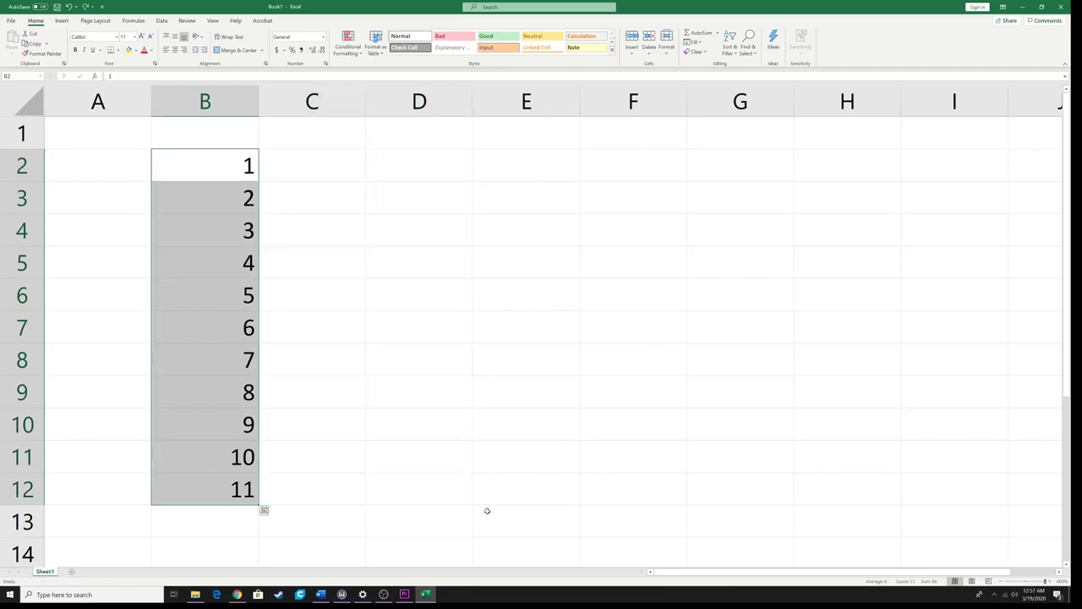
click(207, 170)
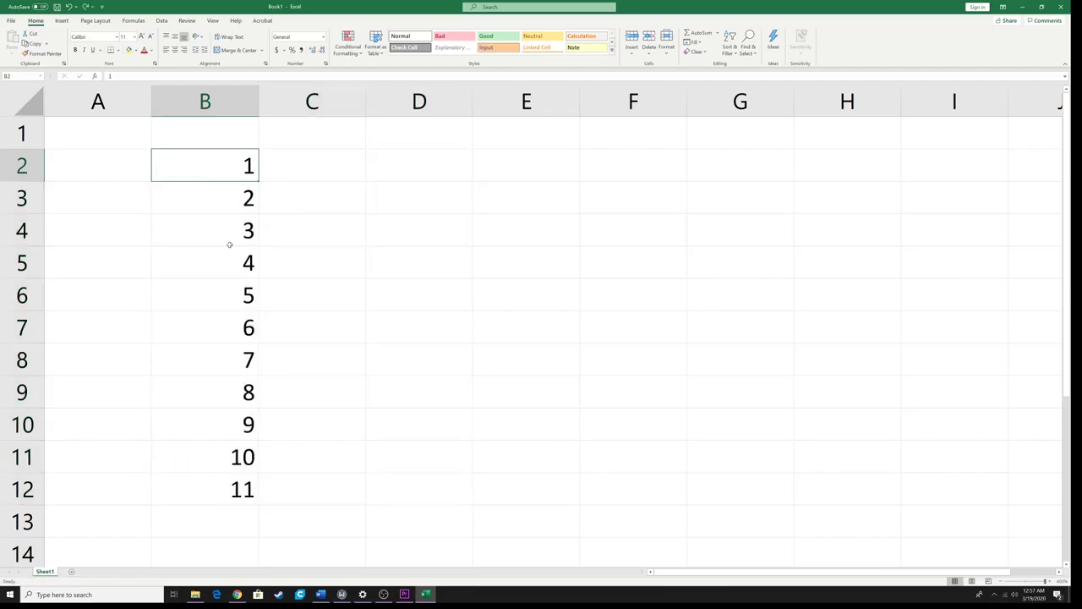
click(227, 473)
click(212, 160)
click(204, 488)
Step: Total B2:B12 in B13 with AutoSum, and undo both the total and the number series fill
drag(205, 174, 220, 492)
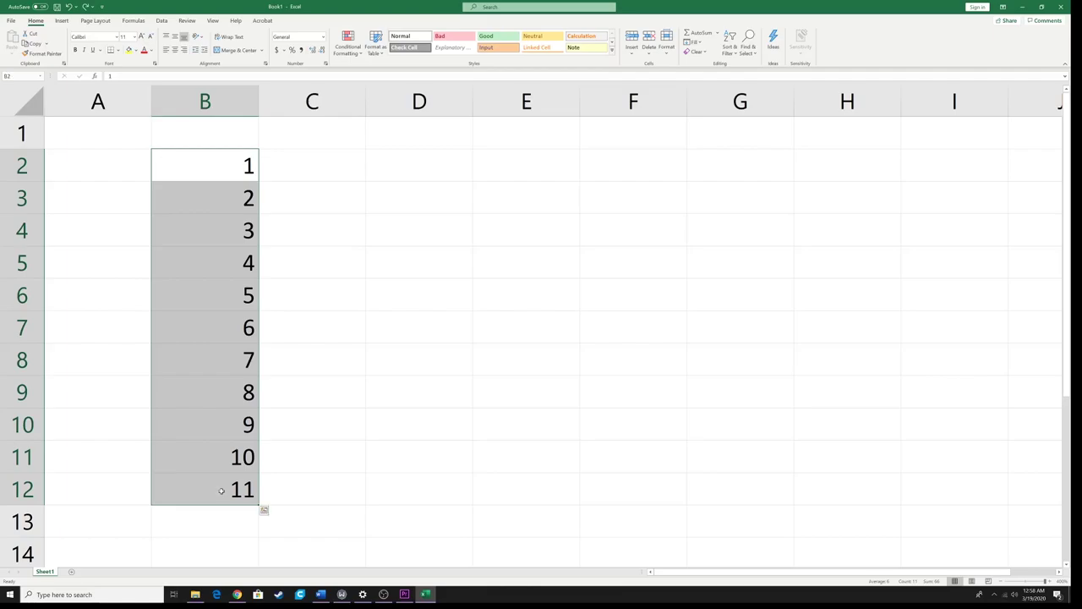
click(706, 33)
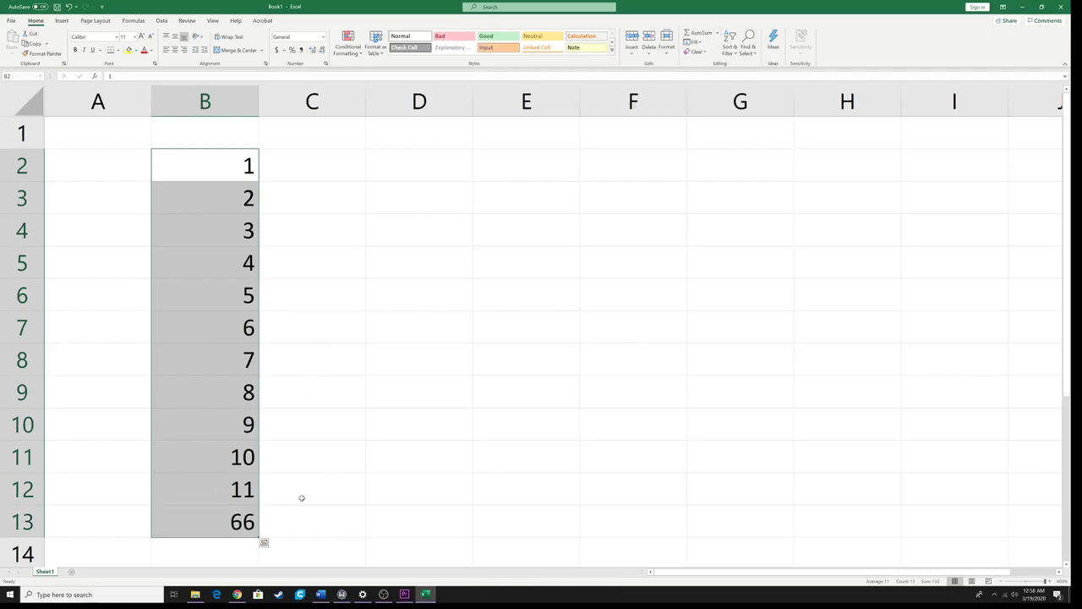
click(225, 521)
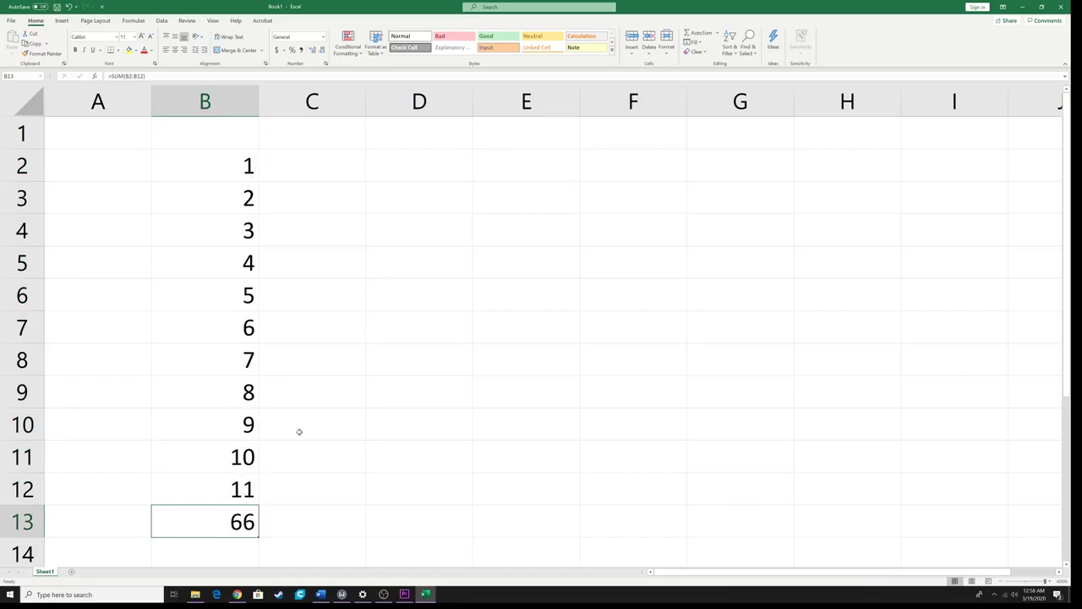
key(ctrl+z)
key(ctrl+z)
key(ctrl+z)
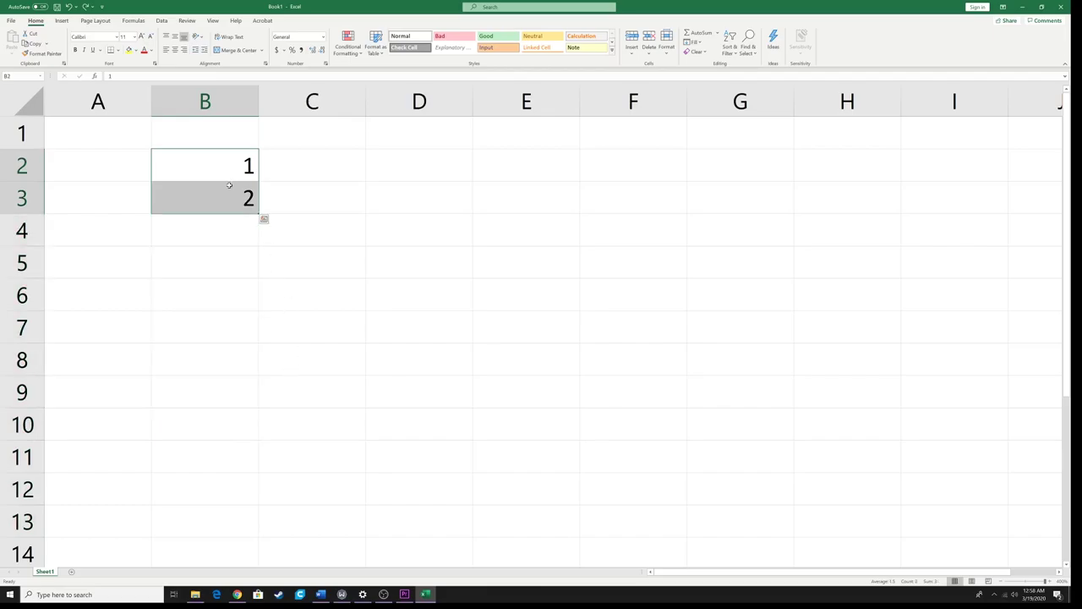
Step: Delete the numbers in B2:B3 and select the empty cell B2
click(208, 167)
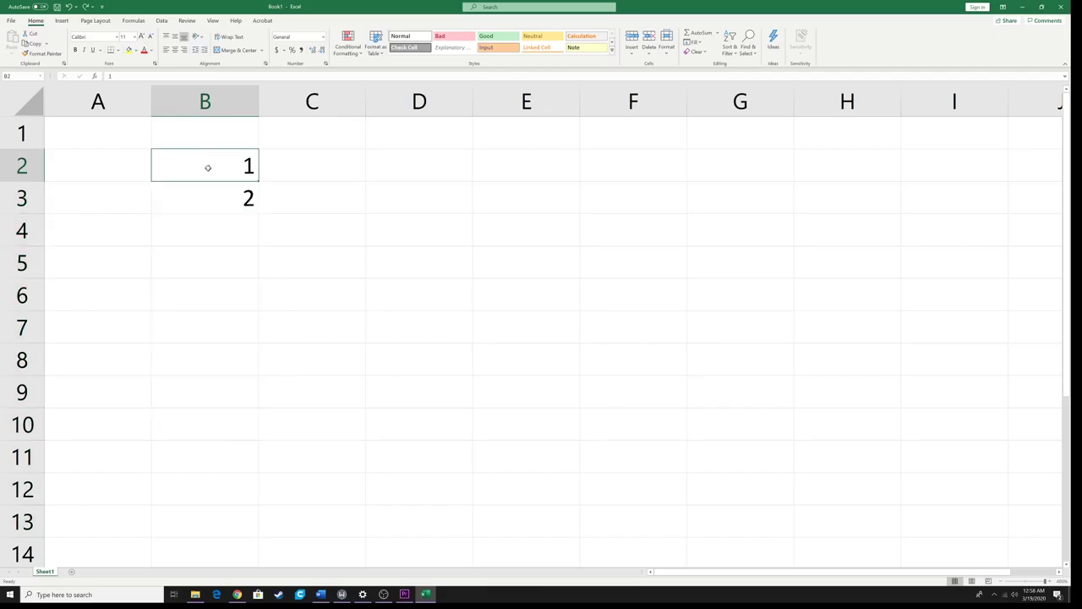
drag(212, 198, 213, 172)
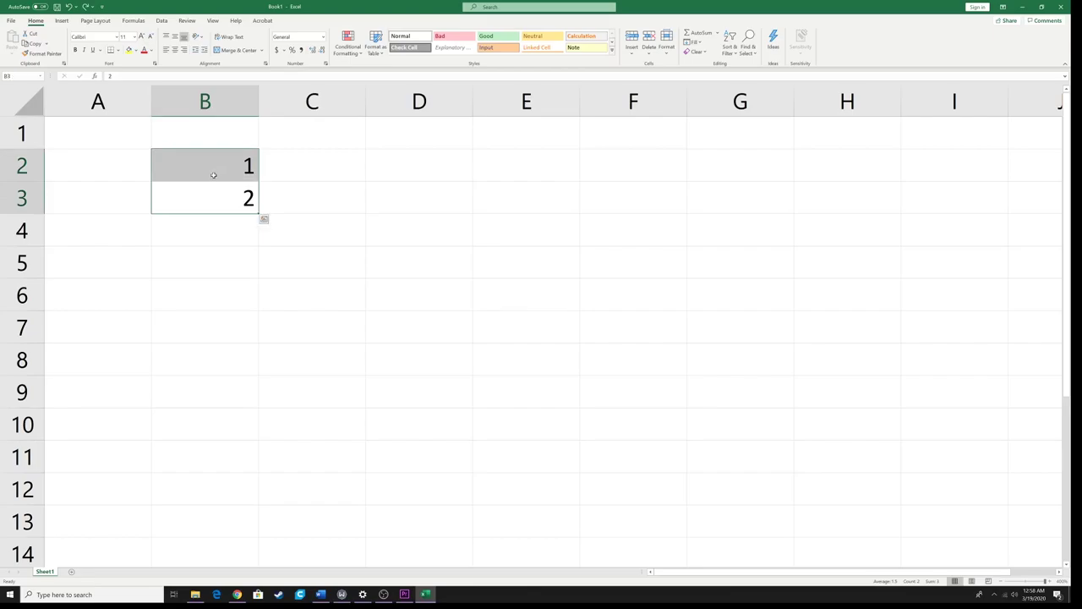
key(Delete)
click(166, 165)
click(141, 161)
click(160, 174)
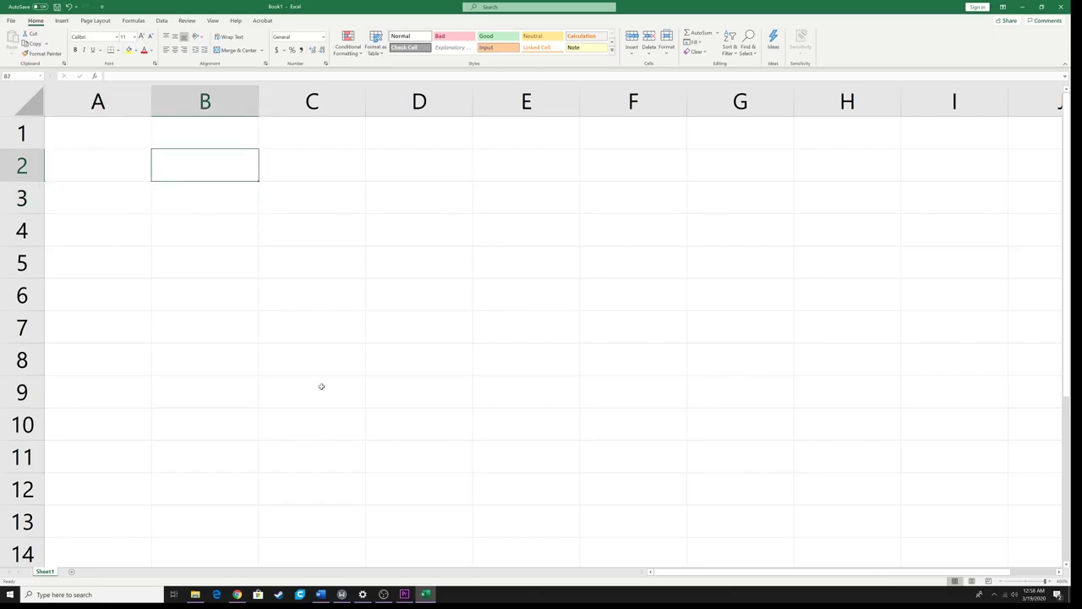
Step: Switch to the Classwork 8 PDF in Chrome, place it in its own window beside the Excel workbook, and select cell B2 as the table's start
click(238, 595)
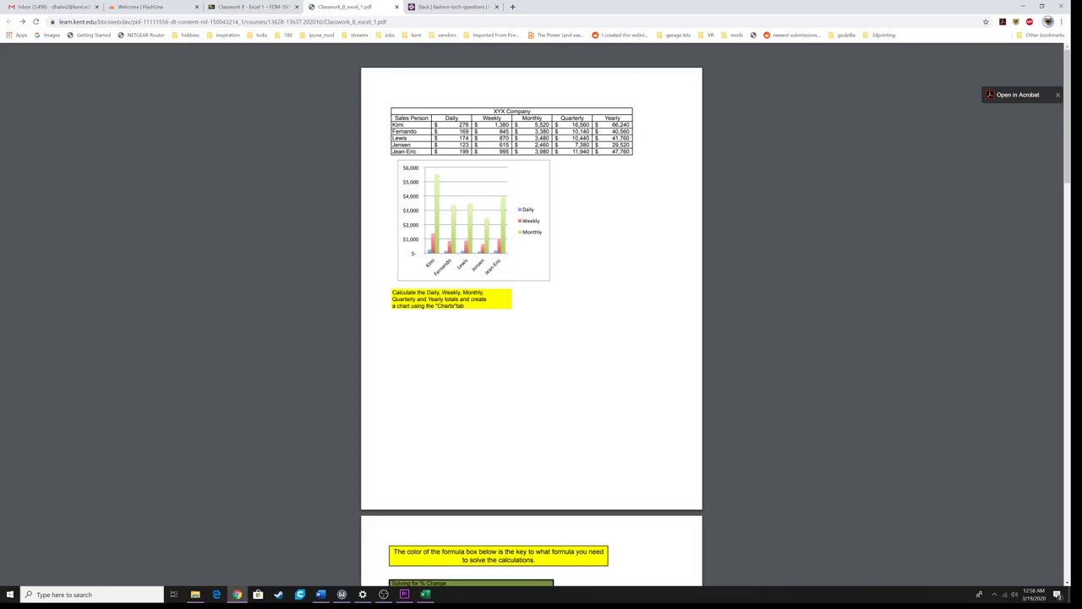
drag(346, 7, 1078, 109)
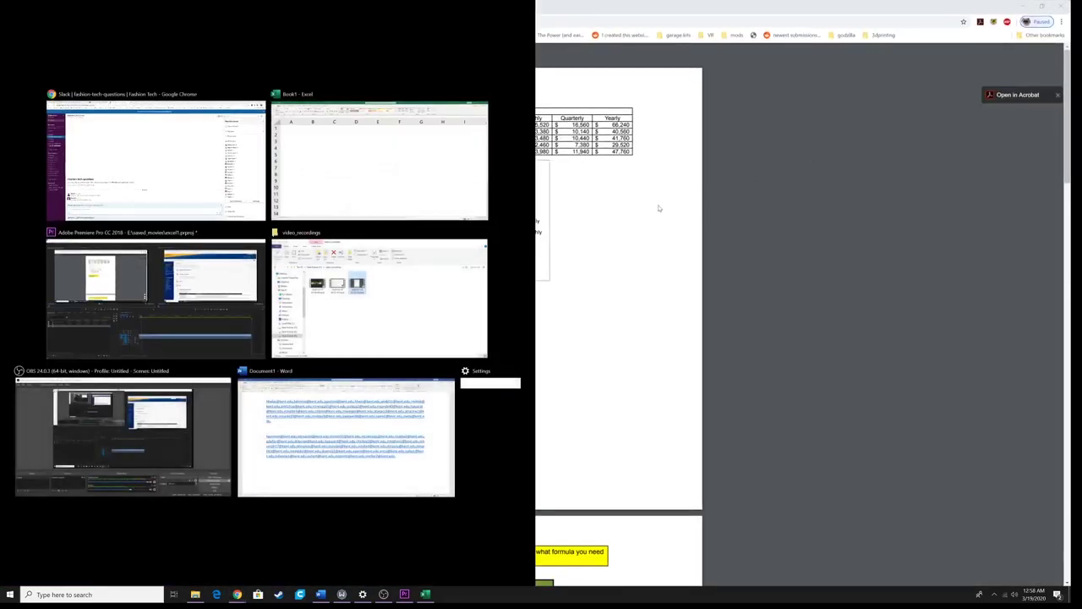
click(357, 137)
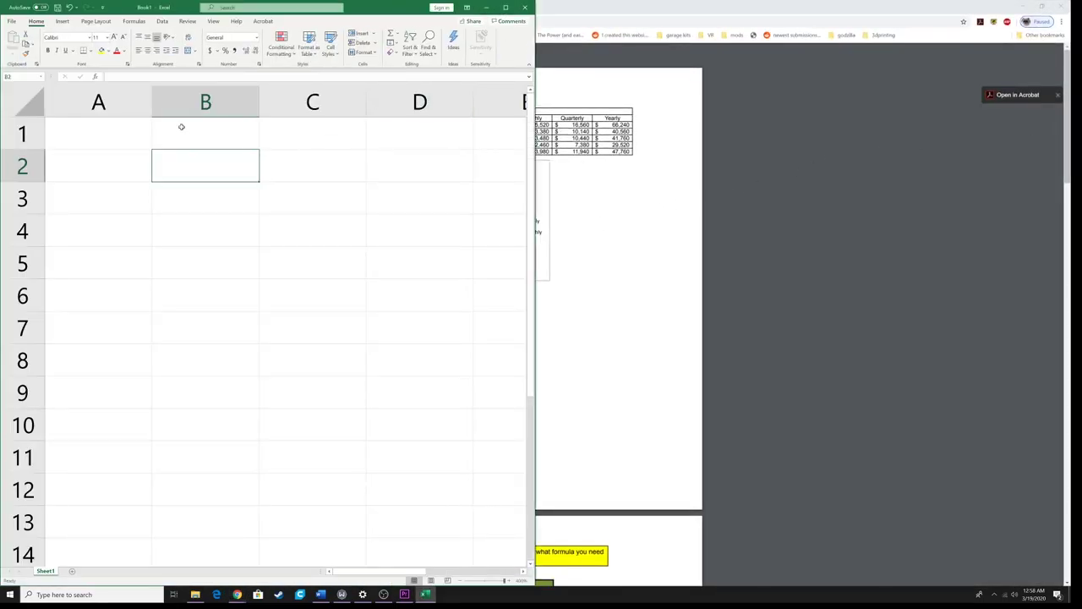
click(85, 133)
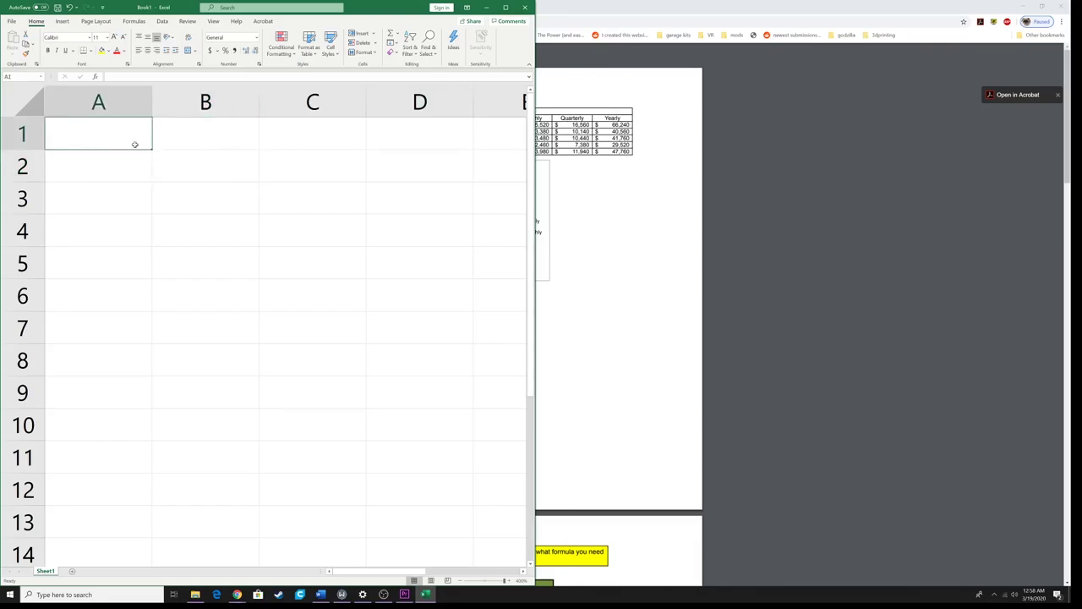
click(184, 163)
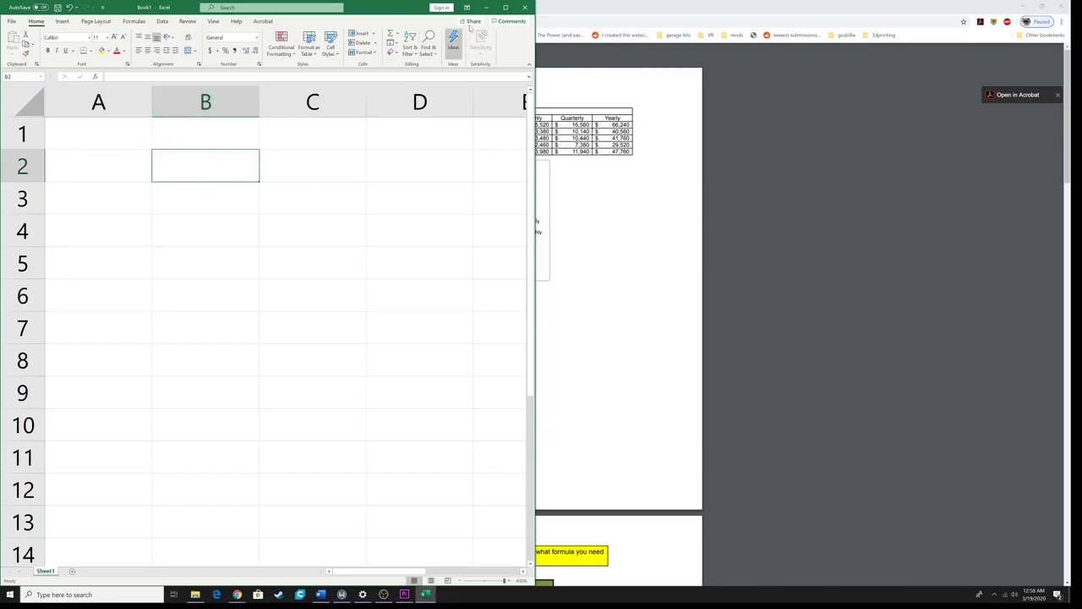
Step: Maximize the workbook window, and merge and center cells B2:G3
click(505, 7)
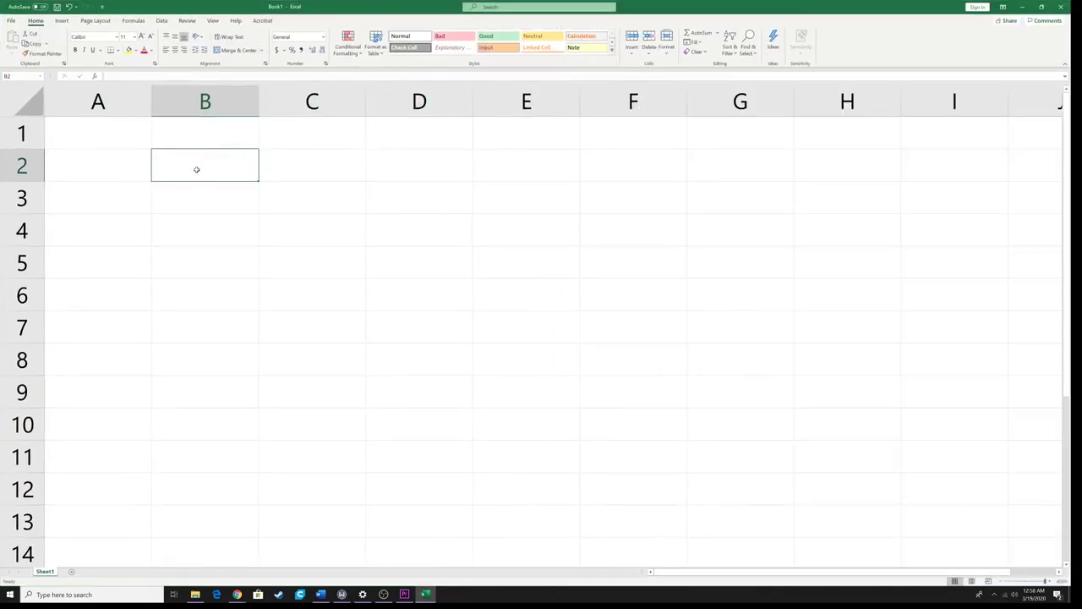
drag(196, 169, 722, 199)
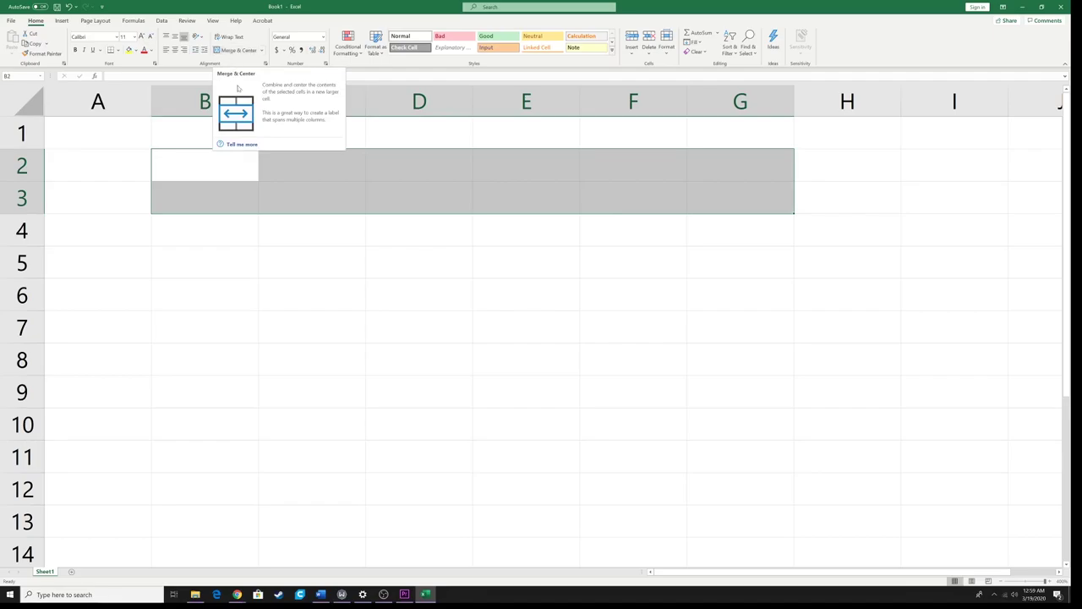
click(230, 51)
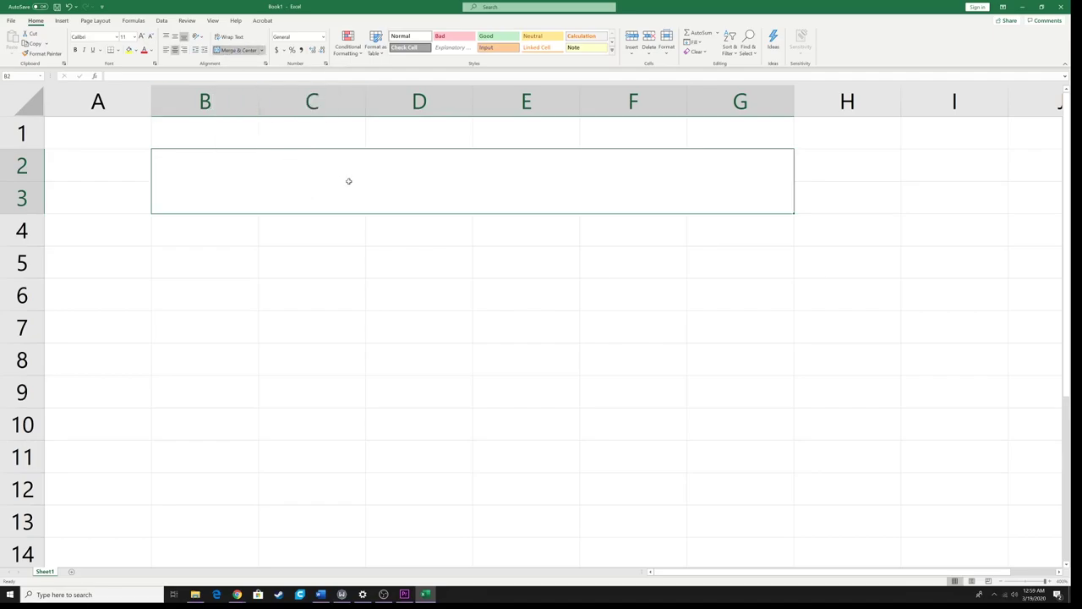
Step: Enter the title "Daves Happy house of Thin Crust" in the merged cell B2:G3, checking the PDF behind the workbook for reference
double_click(466, 179)
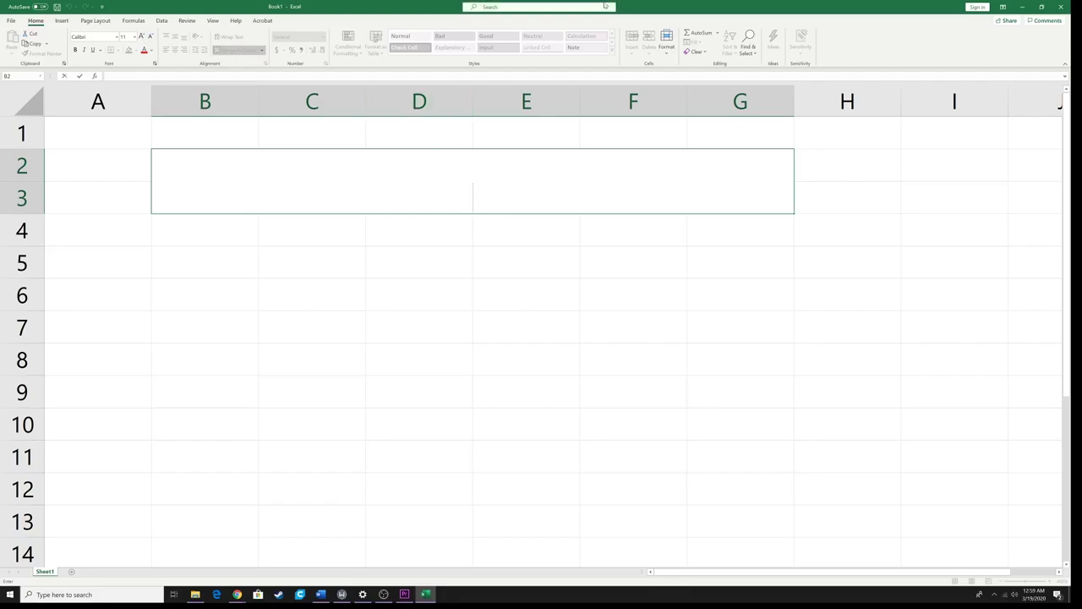
drag(651, 14, 442, 227)
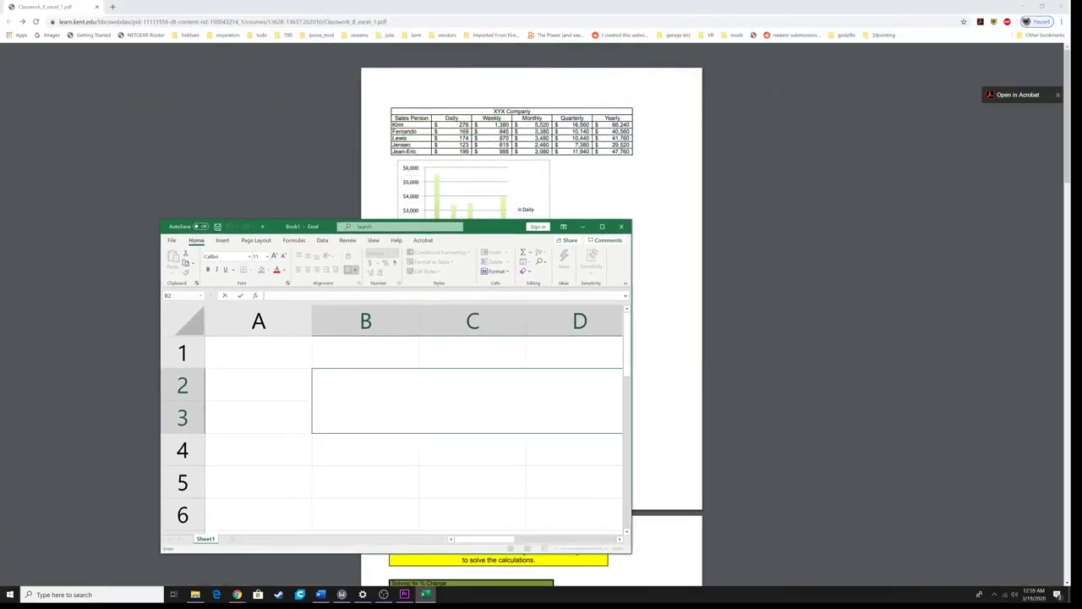
click(602, 226)
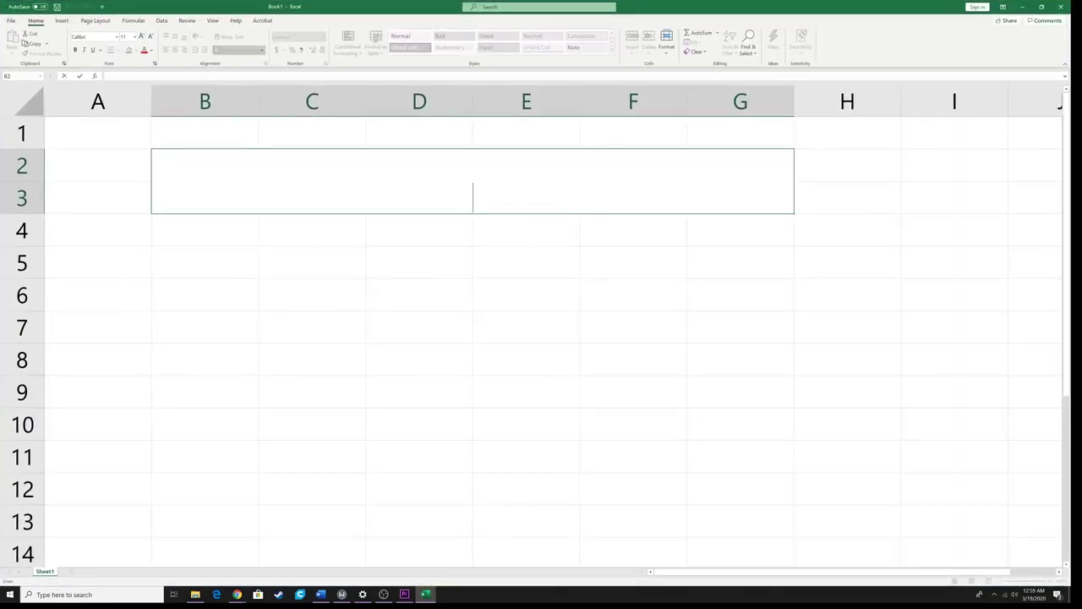
text(Pizz)
key(BackSpace)
key(BackSpace)
key(BackSpace)
text(Daves)
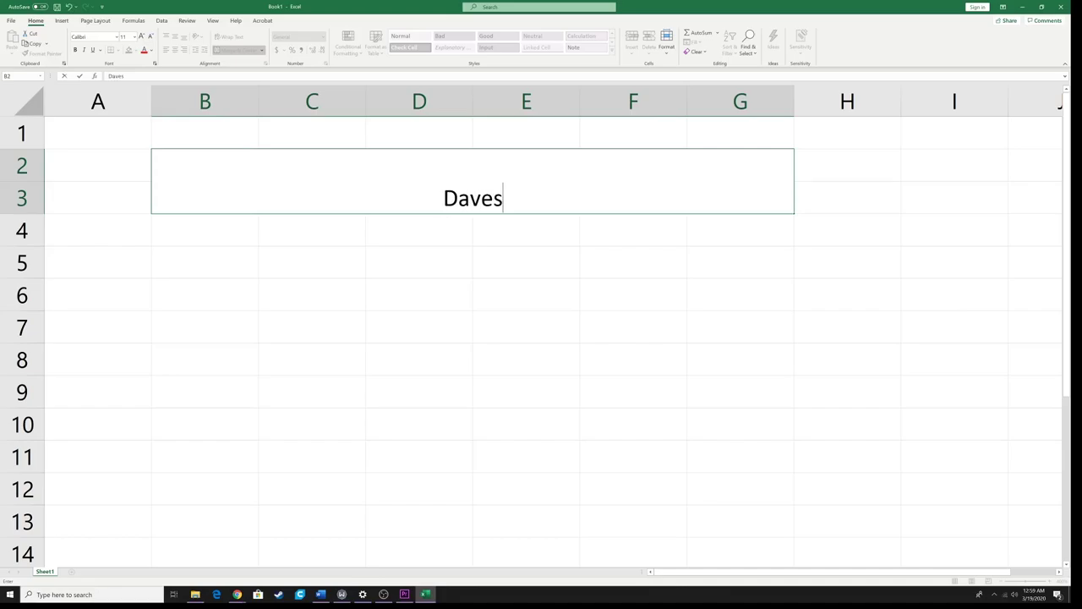
text( Happy h)
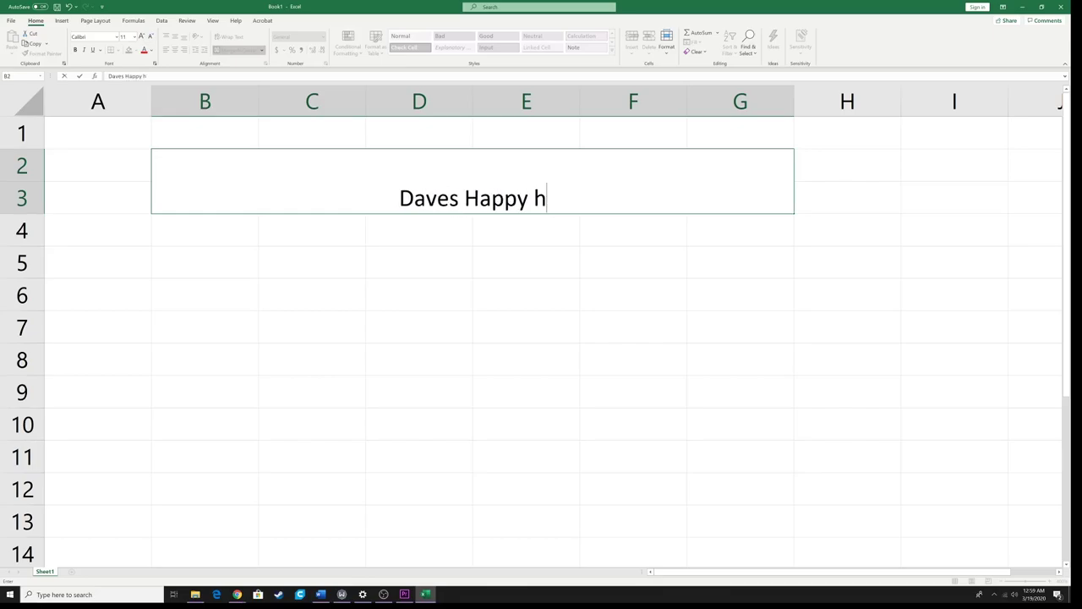
text(ouse of Thin Crust)
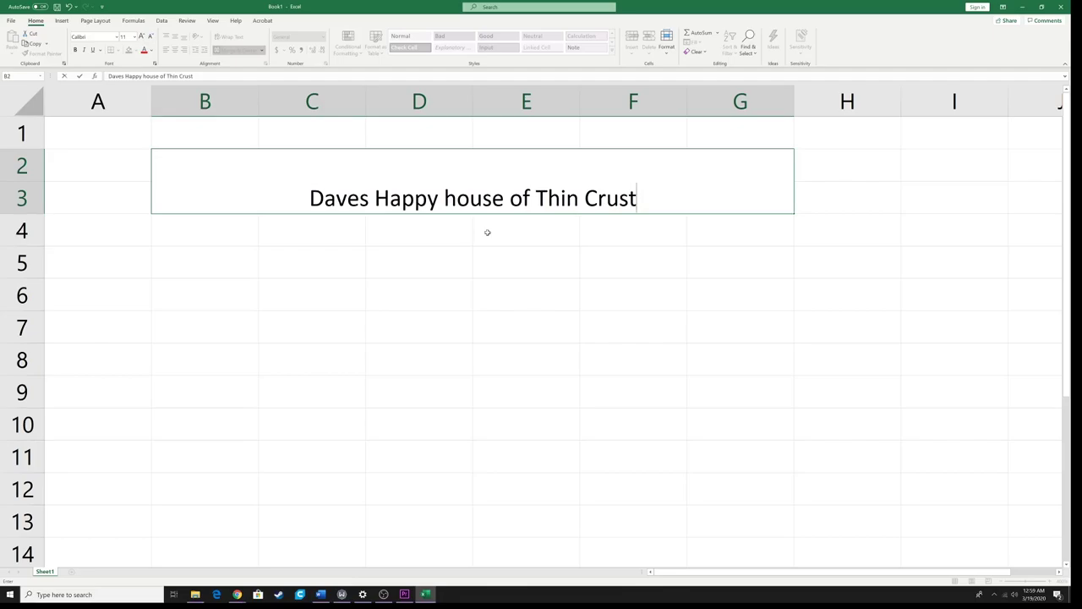
key(ctrl+Return)
click(295, 218)
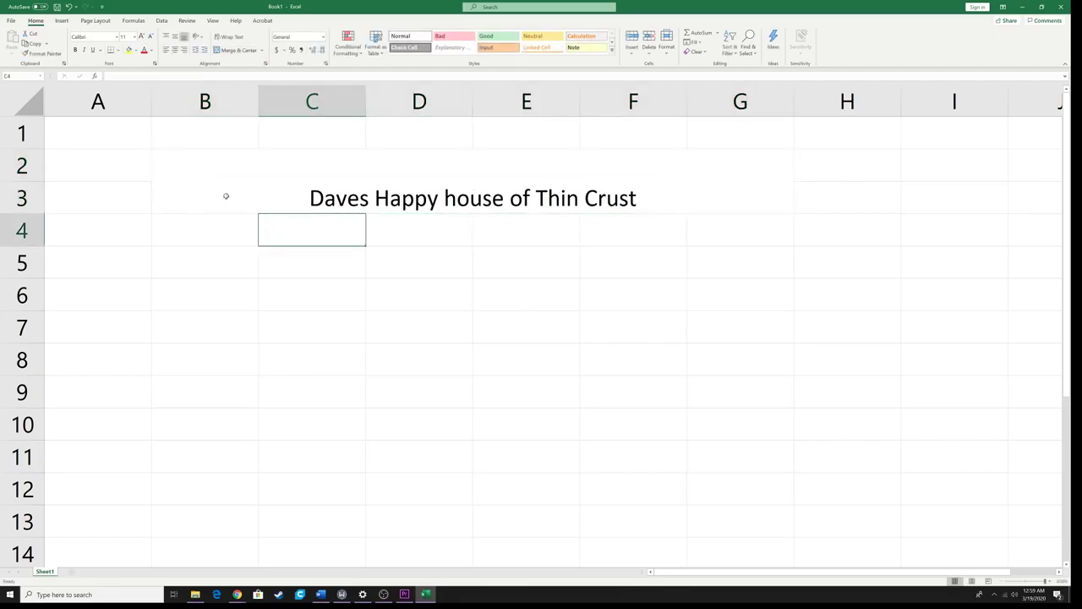
Step: Try the Abadi font on the merged title, and set its font to Algerian
click(526, 193)
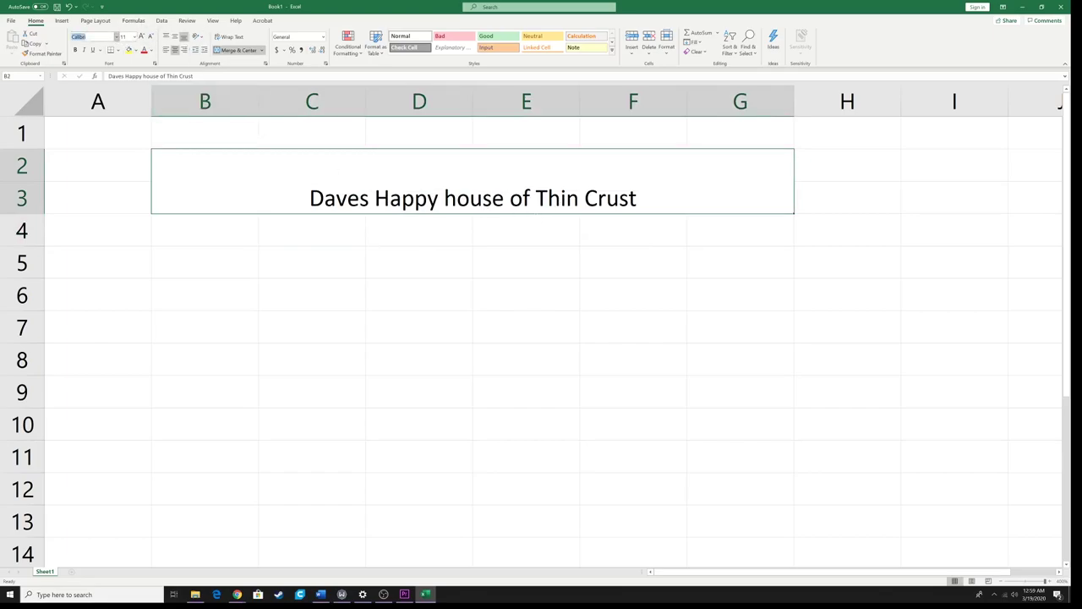
click(116, 38)
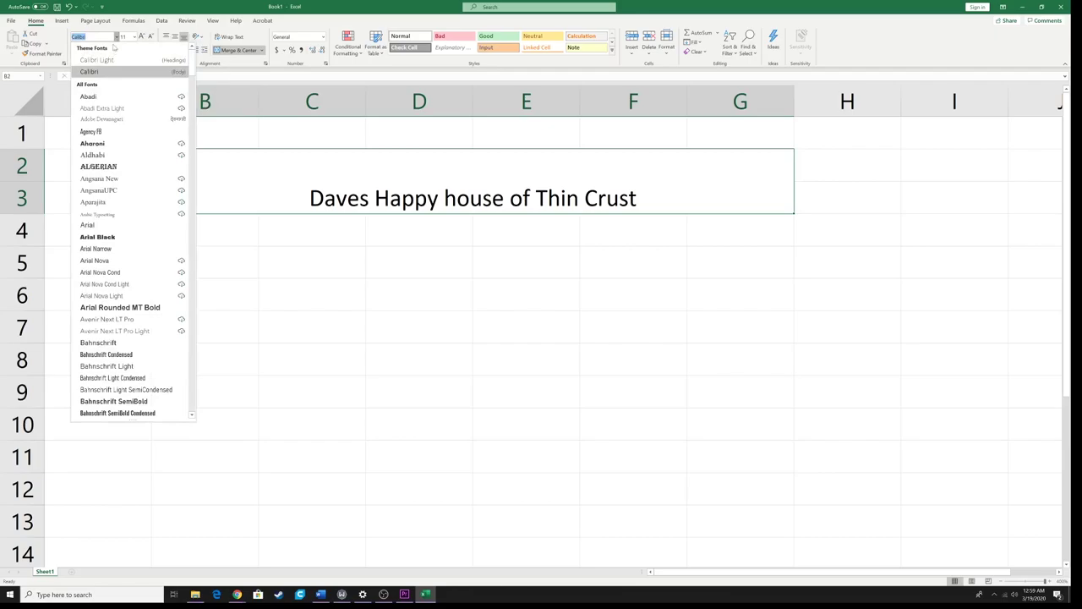
click(110, 99)
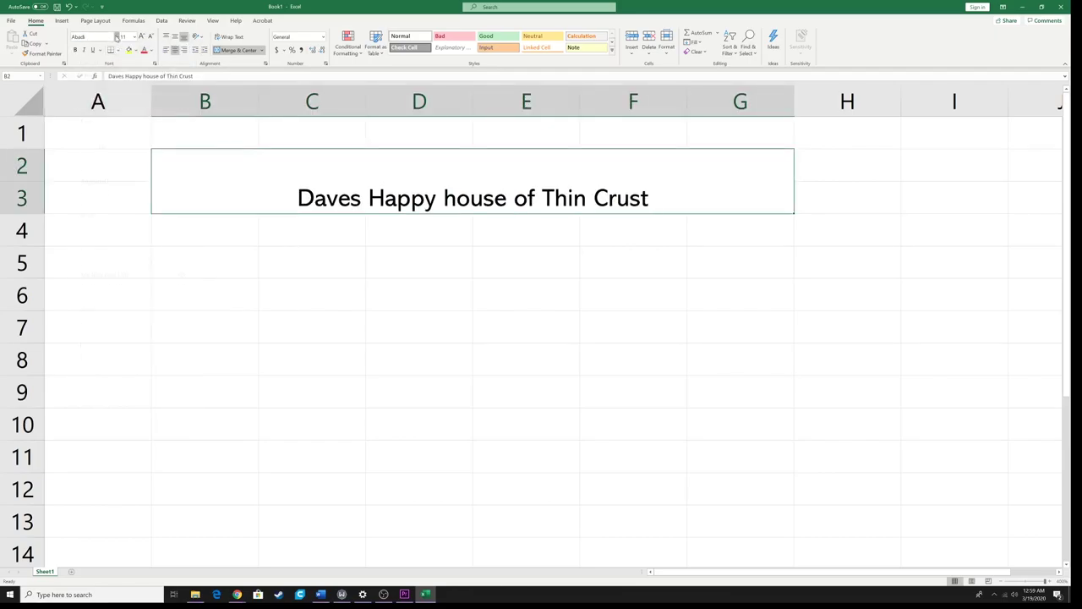
click(116, 37)
click(118, 165)
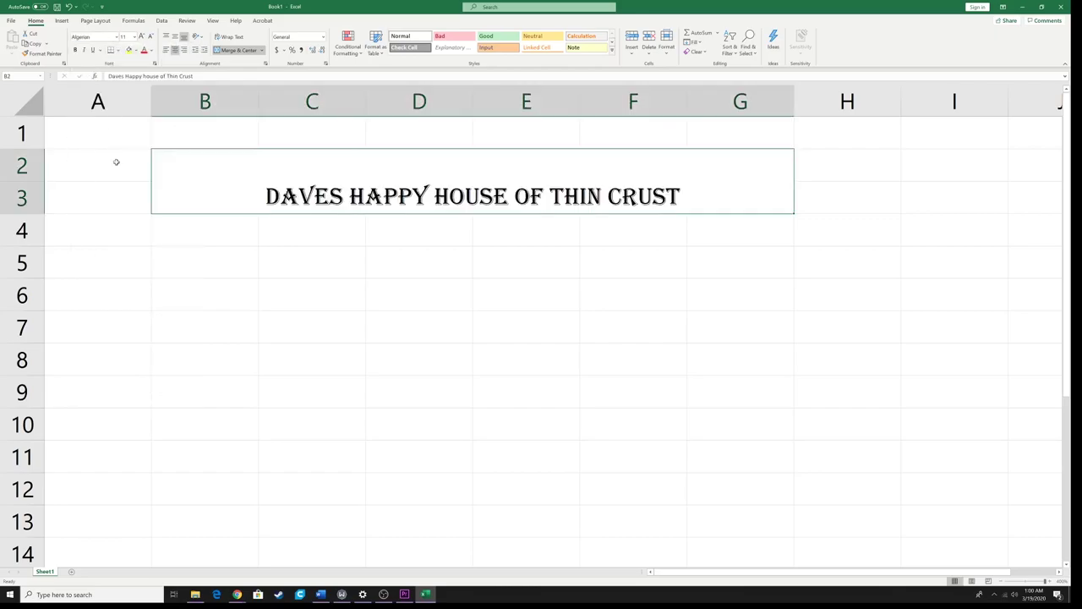
Step: Try font size 12 with left and right alignment on the merged title, and return it to horizontal centering
click(134, 37)
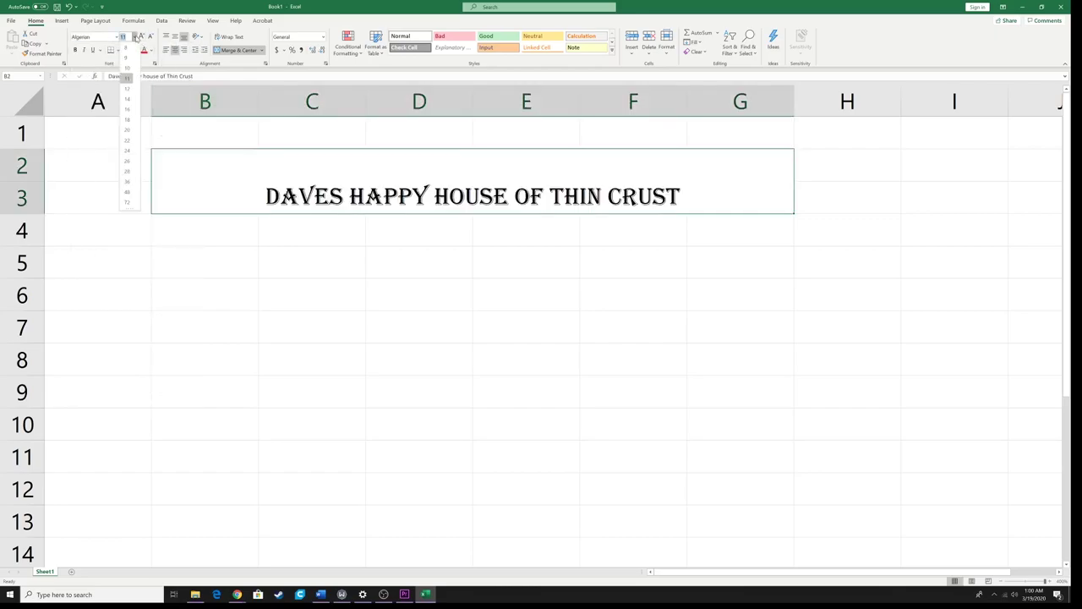
click(126, 88)
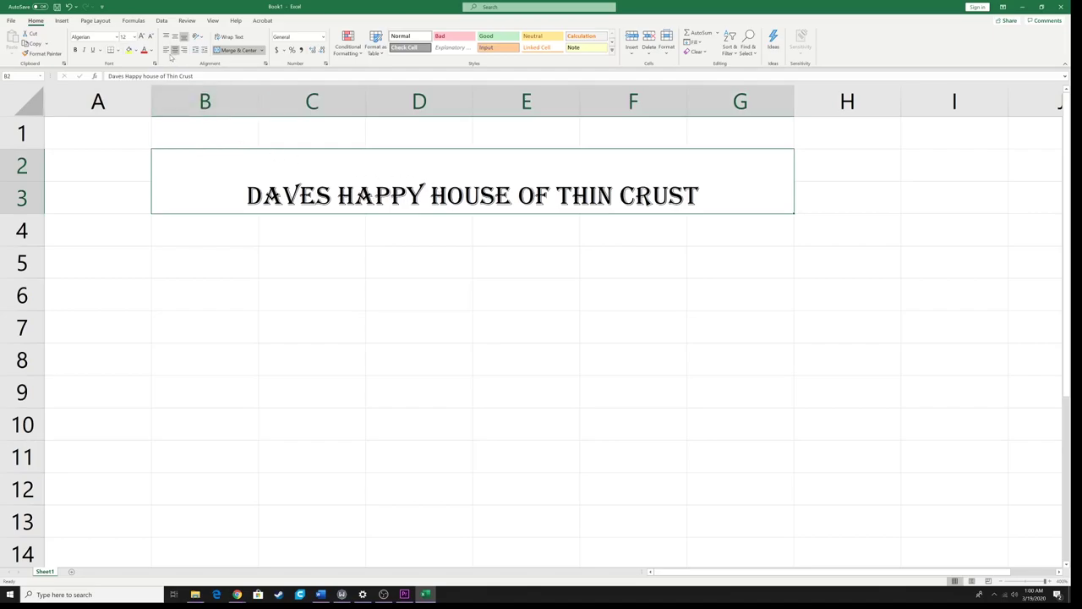
click(166, 51)
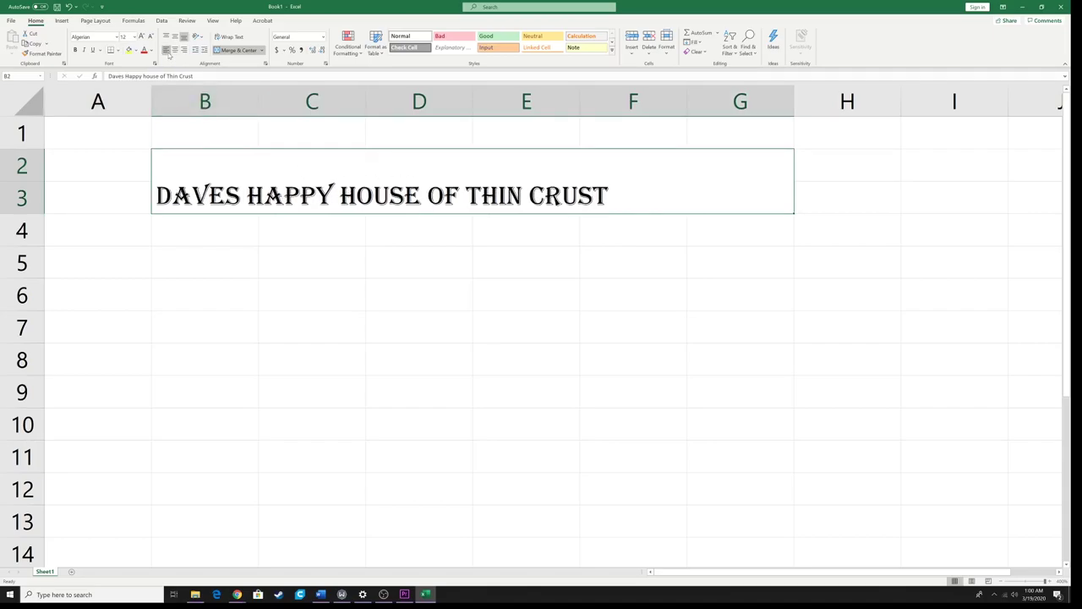
click(185, 51)
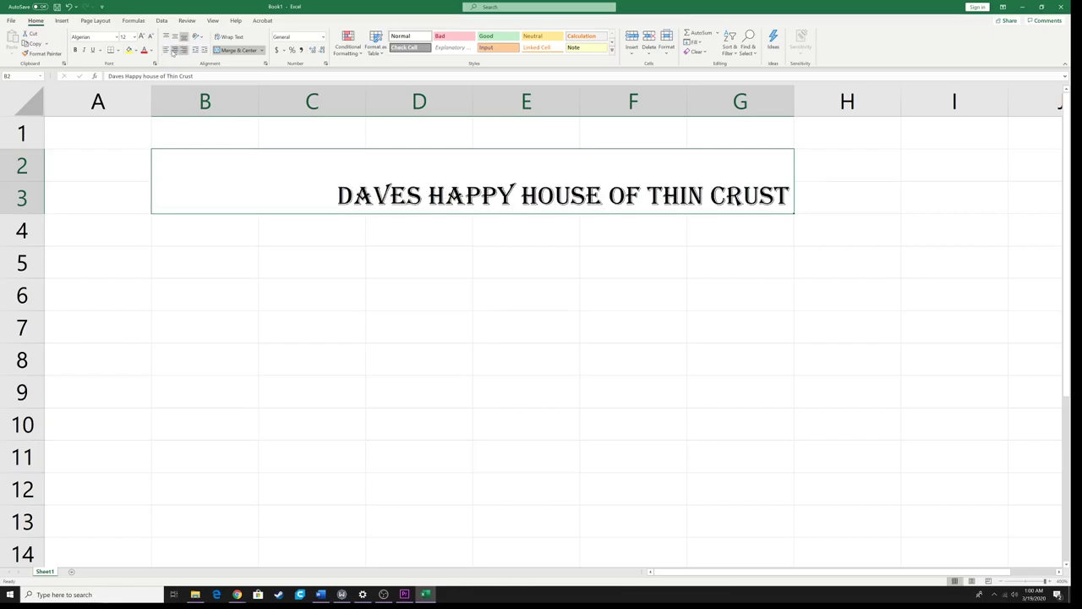
click(175, 51)
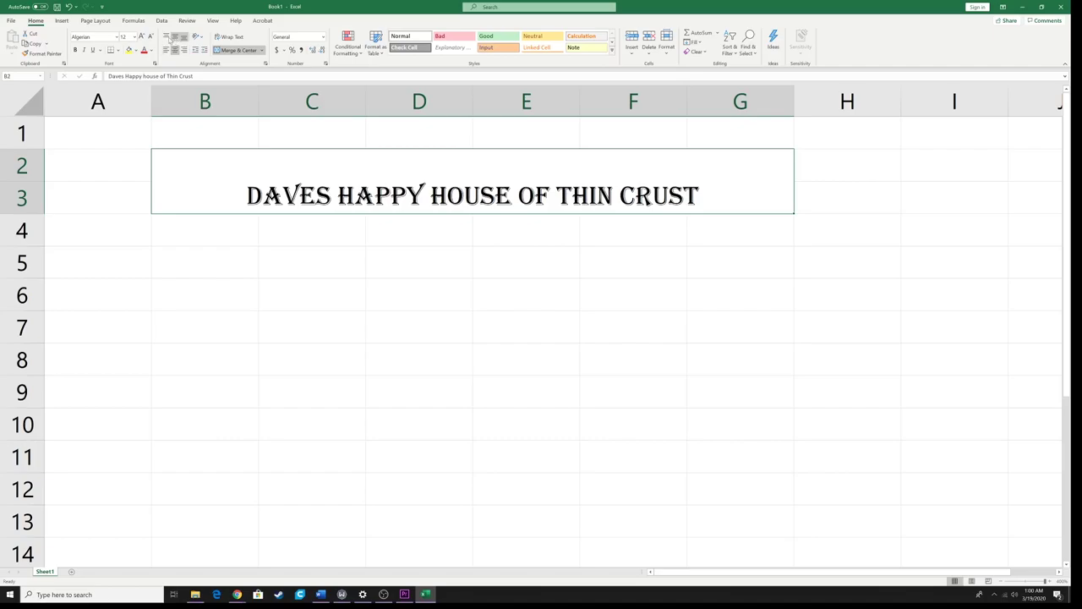
Step: Compare top, middle and bottom alignment on the merged title, and set it to Middle Align
click(167, 38)
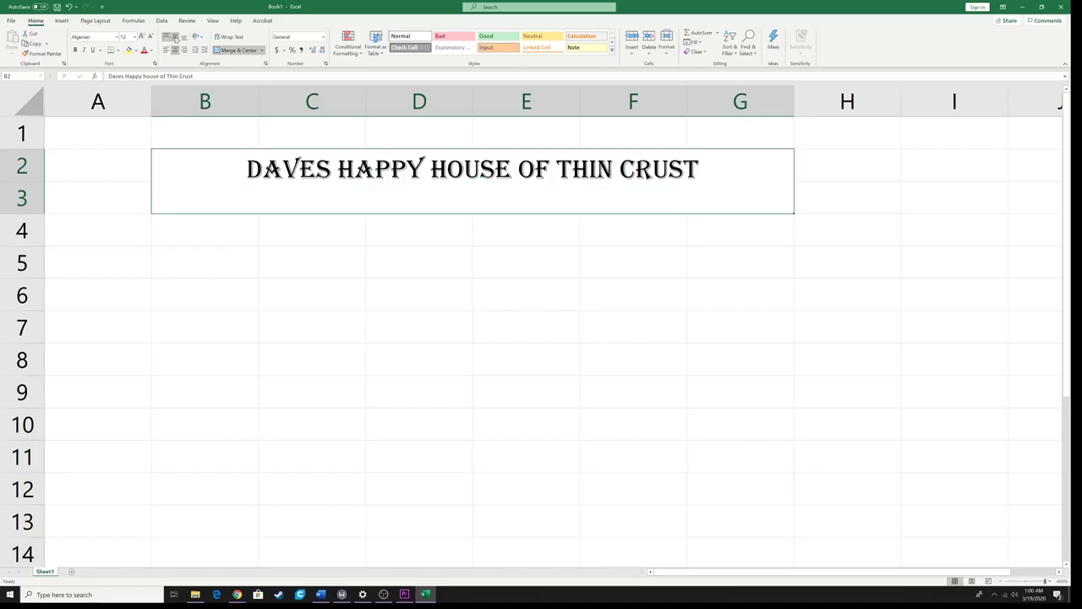
click(175, 37)
click(184, 37)
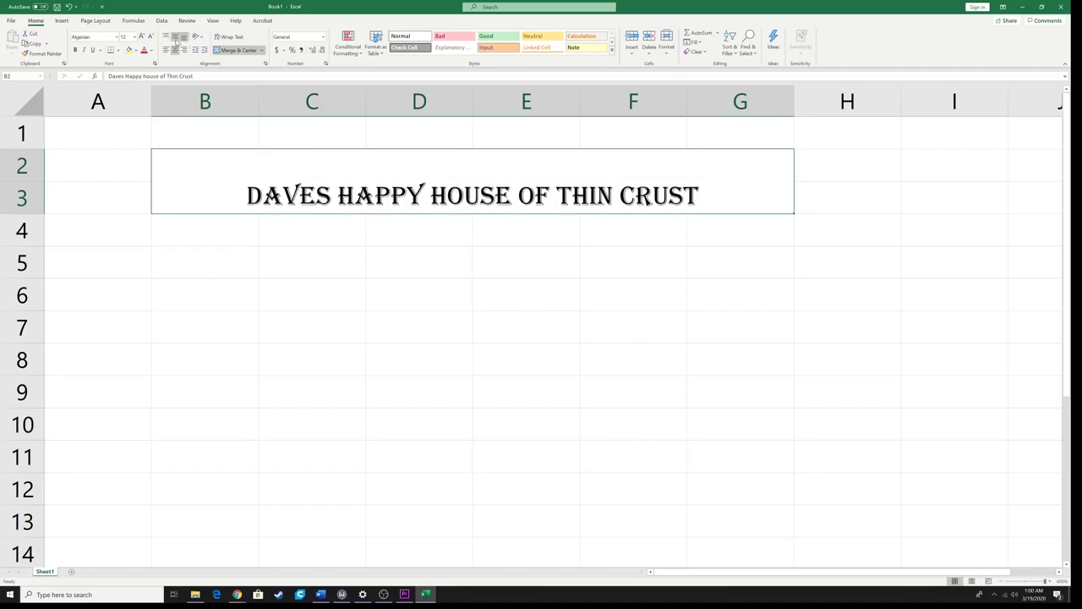
click(175, 37)
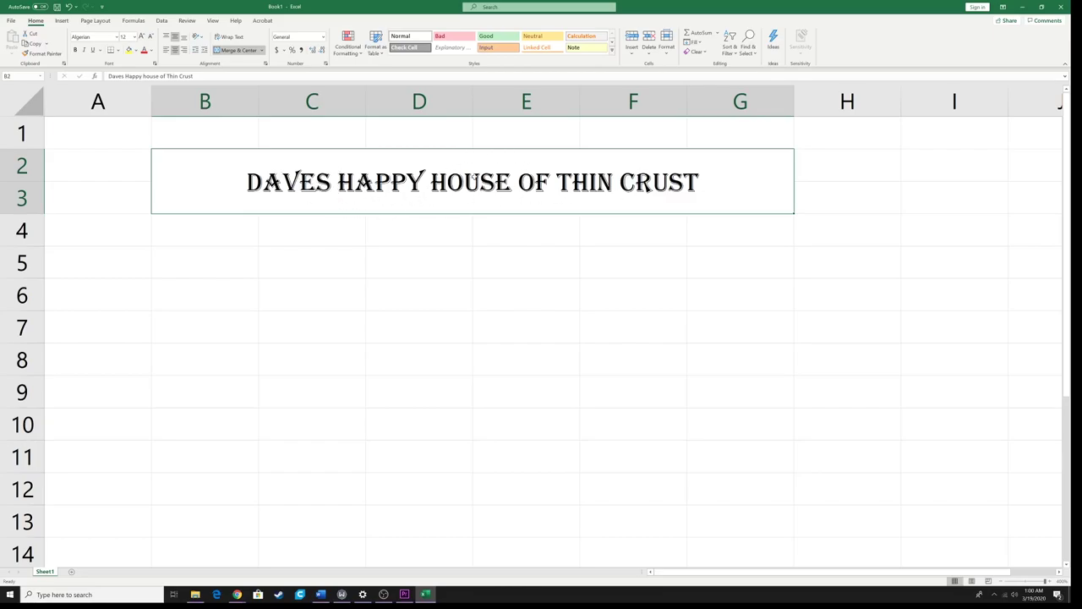
Step: Set the merged title's font size to 14
click(134, 36)
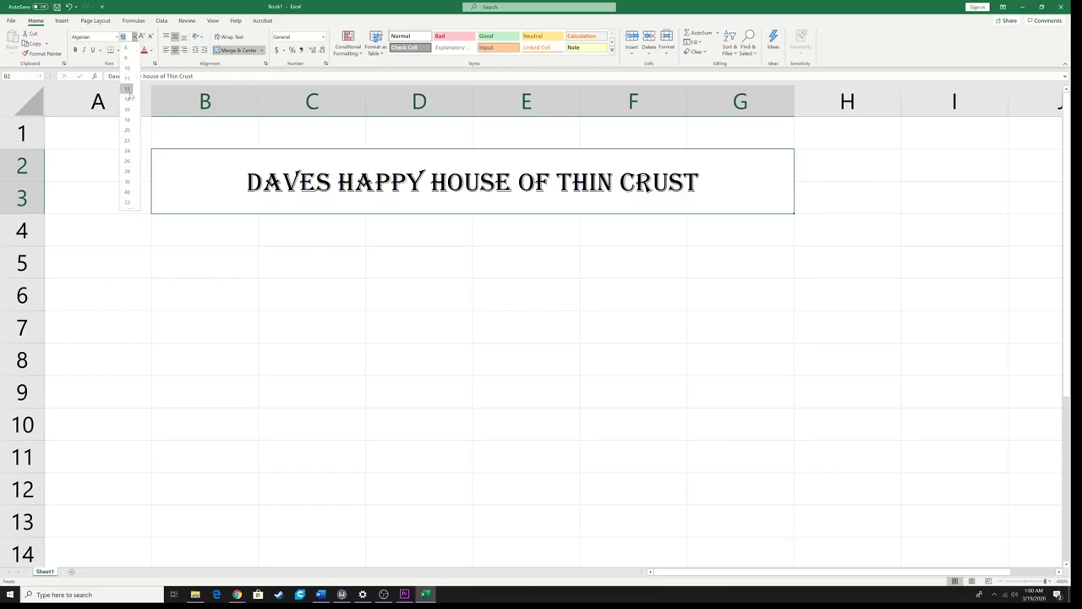
click(128, 99)
click(270, 228)
click(256, 178)
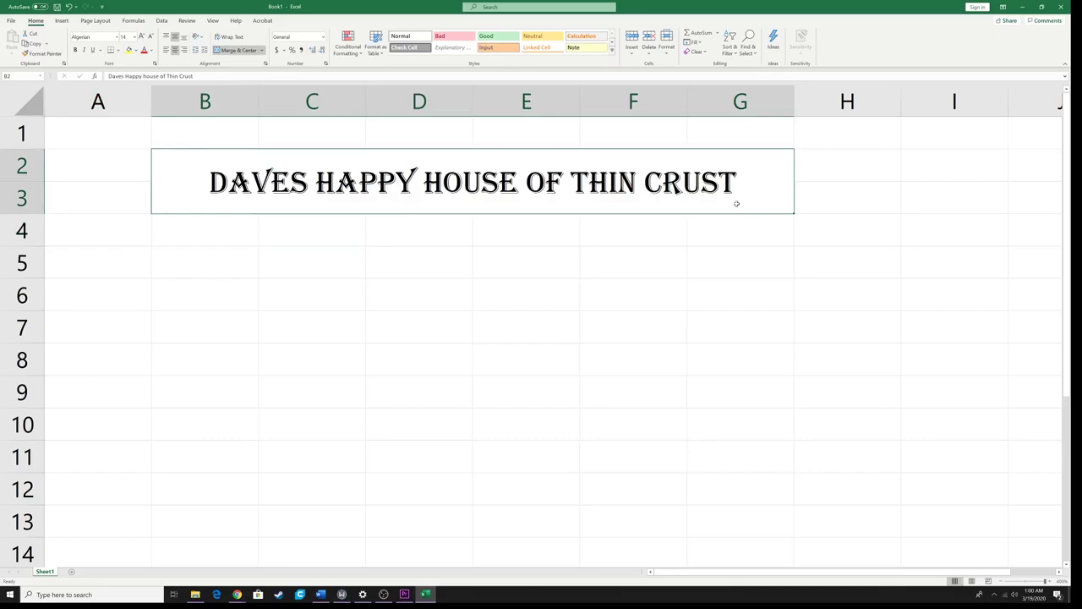
Step: Try Thick Outside Borders around the merged title, and undo the border
click(118, 50)
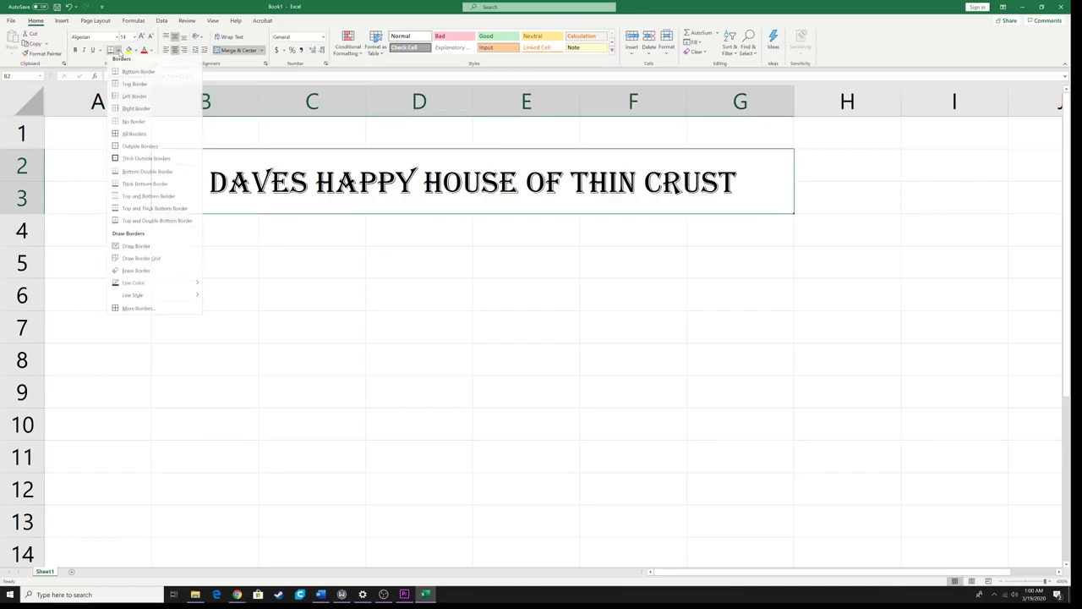
click(140, 161)
click(223, 230)
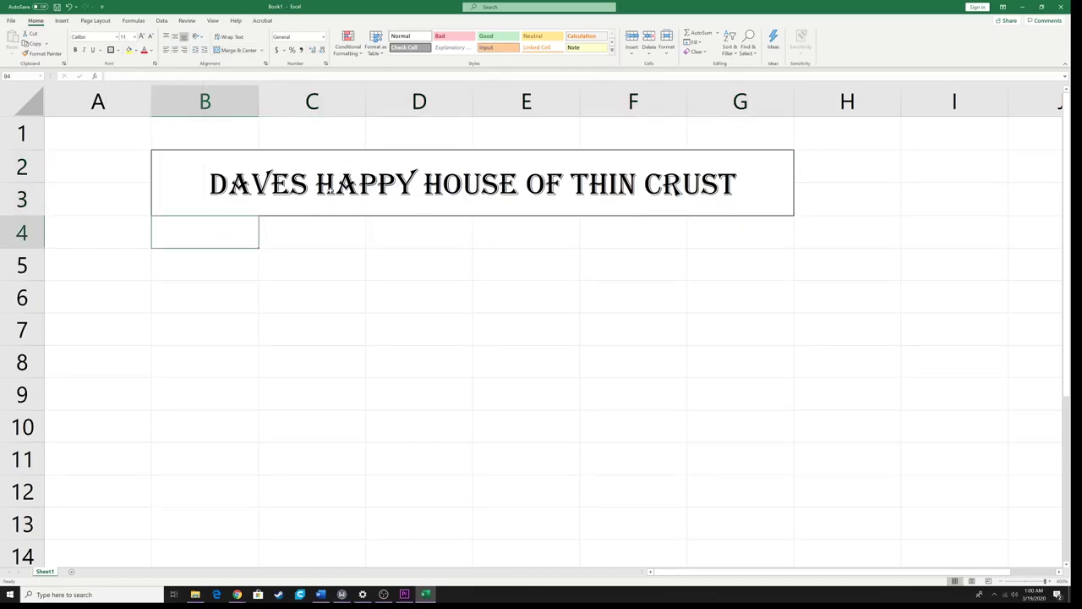
click(398, 201)
click(222, 260)
click(277, 184)
Step: Examine the print preview of the borderless title and compare it with the gridlines shown on the worksheet
click(13, 20)
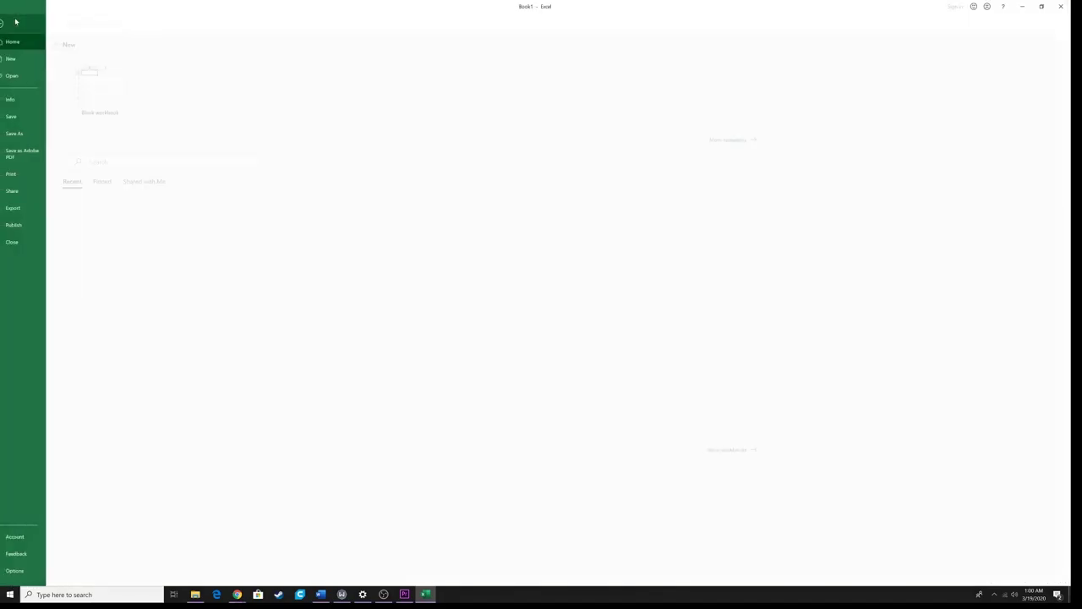
click(33, 174)
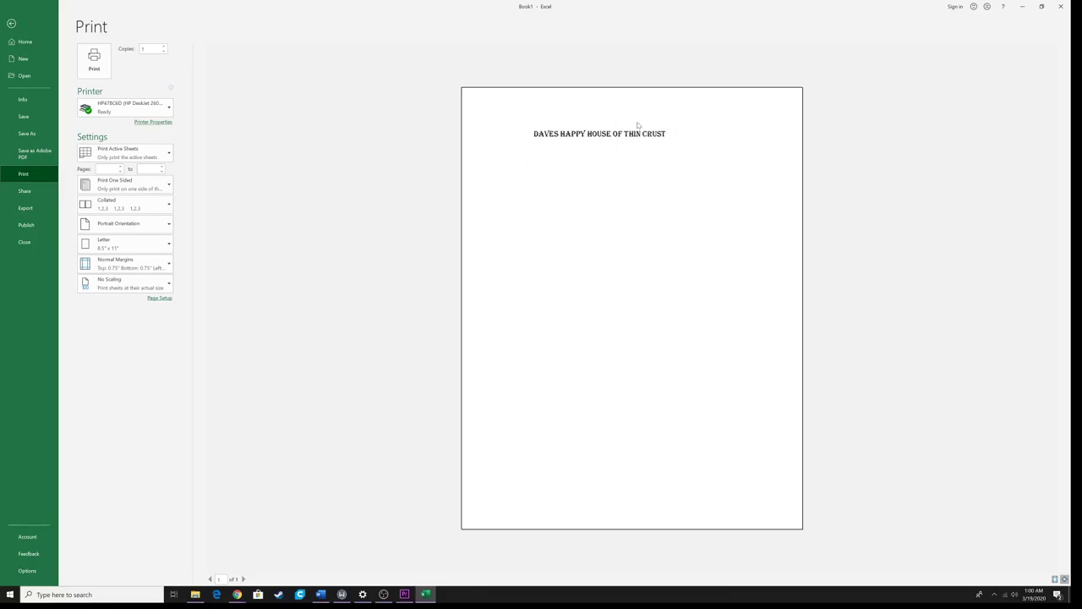
click(11, 23)
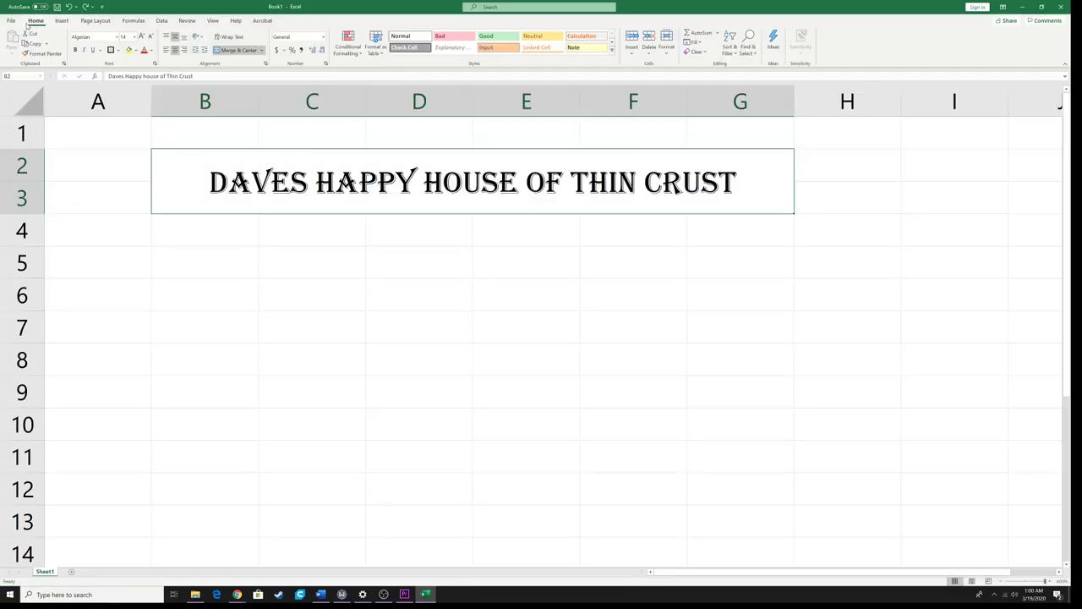
click(410, 232)
click(575, 291)
drag(634, 230, 500, 242)
click(420, 326)
drag(634, 359, 633, 327)
click(392, 234)
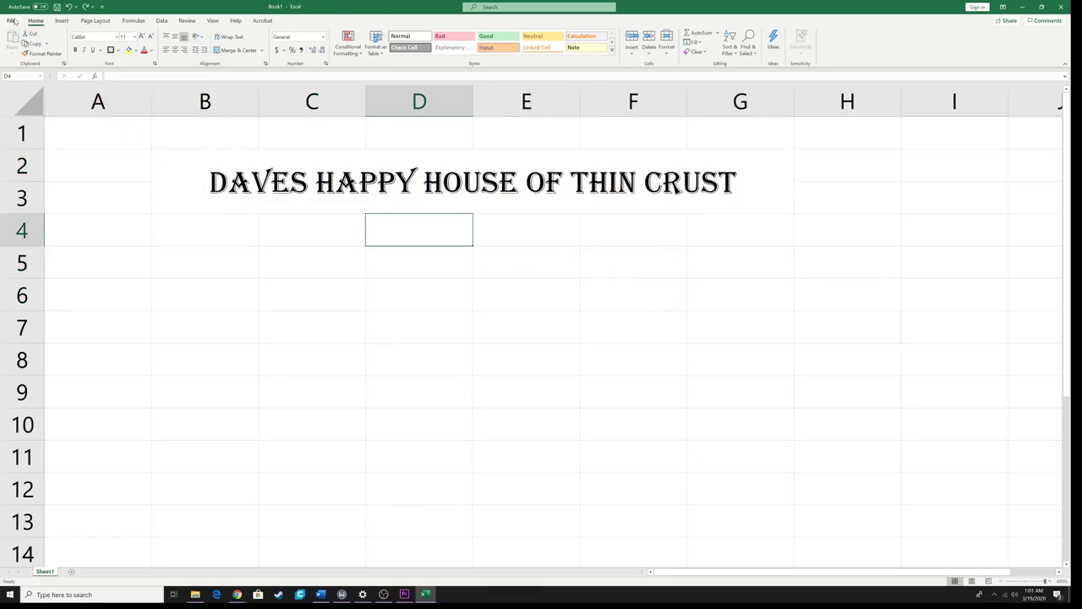
click(11, 19)
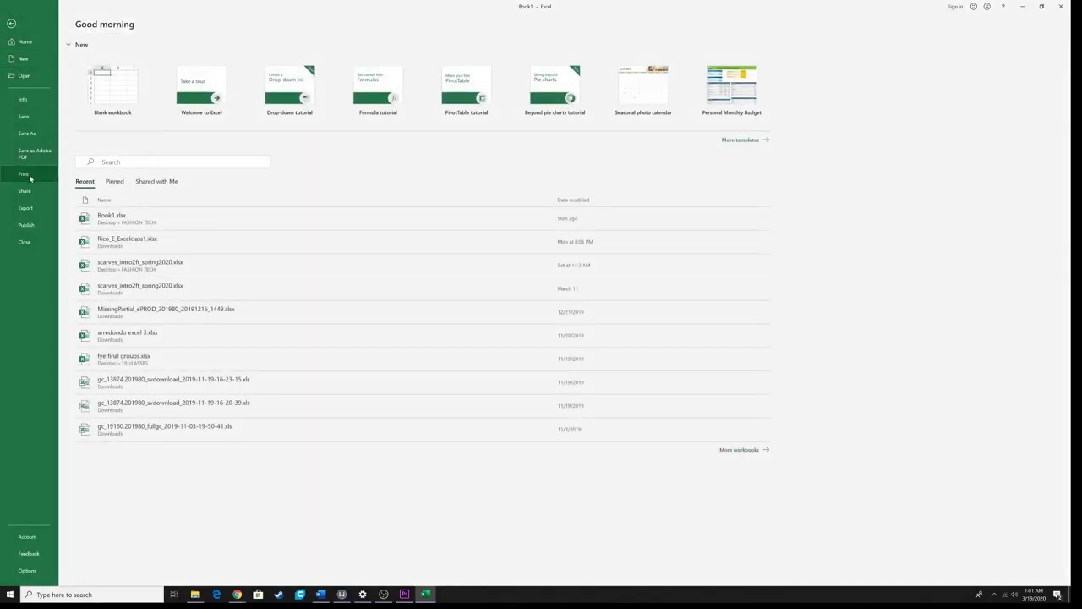
click(24, 173)
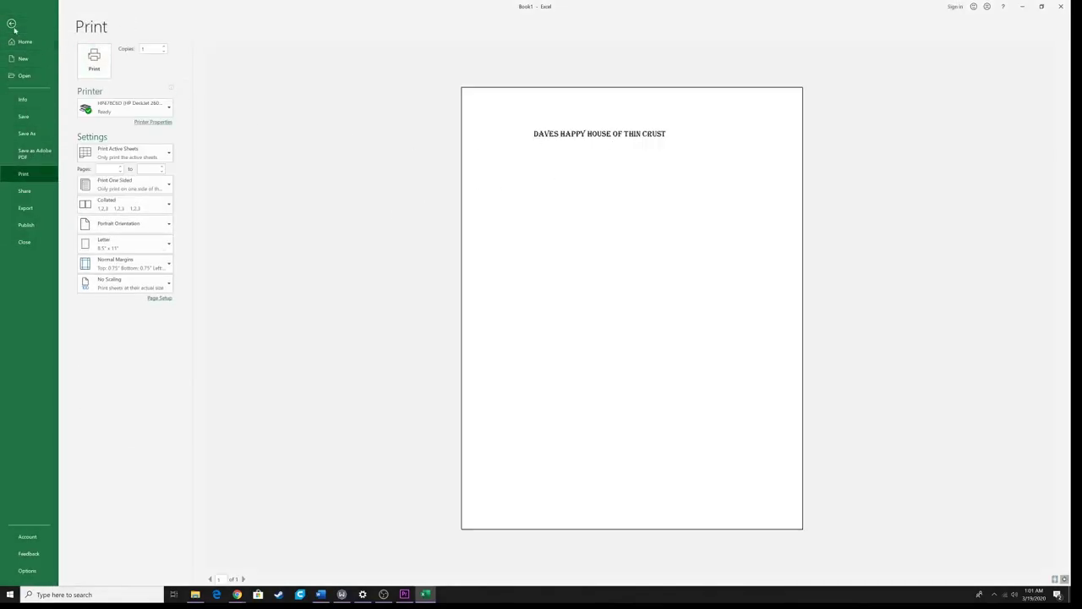
click(11, 23)
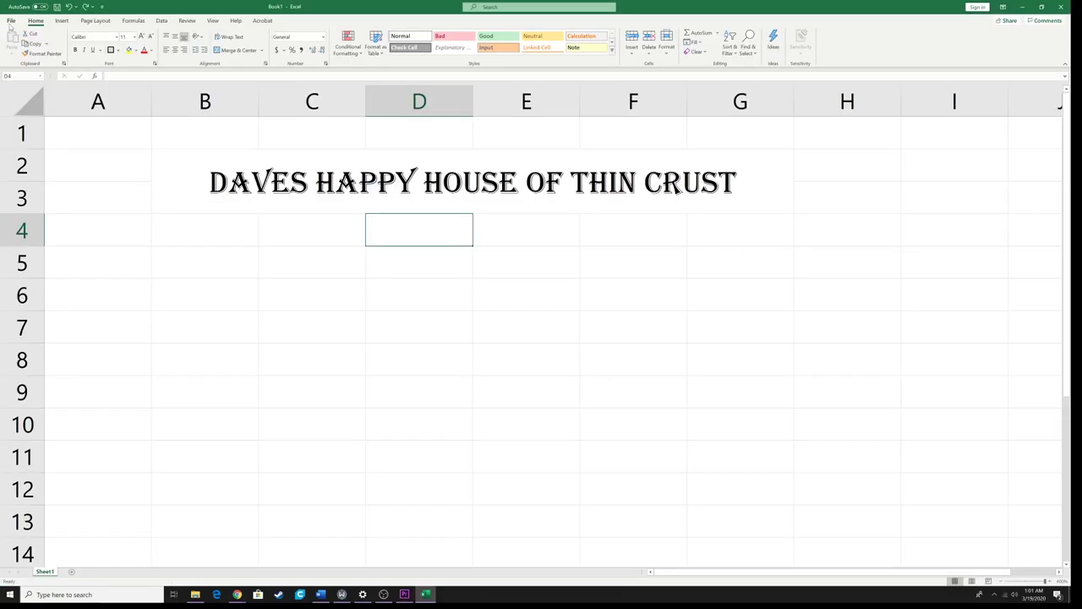
Step: Apply Thick Outside Borders to the merged title cell B2:G3
click(319, 169)
click(117, 52)
click(144, 222)
click(110, 50)
key(Return)
click(307, 263)
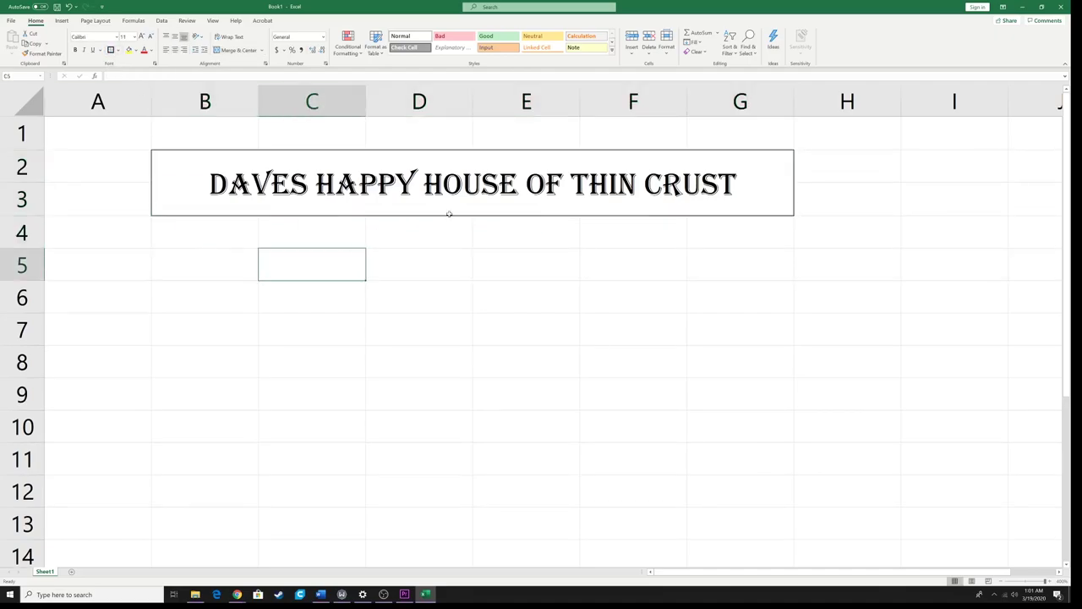
Step: Examine the bordered title in the print preview, and return to the worksheet
click(307, 171)
click(11, 20)
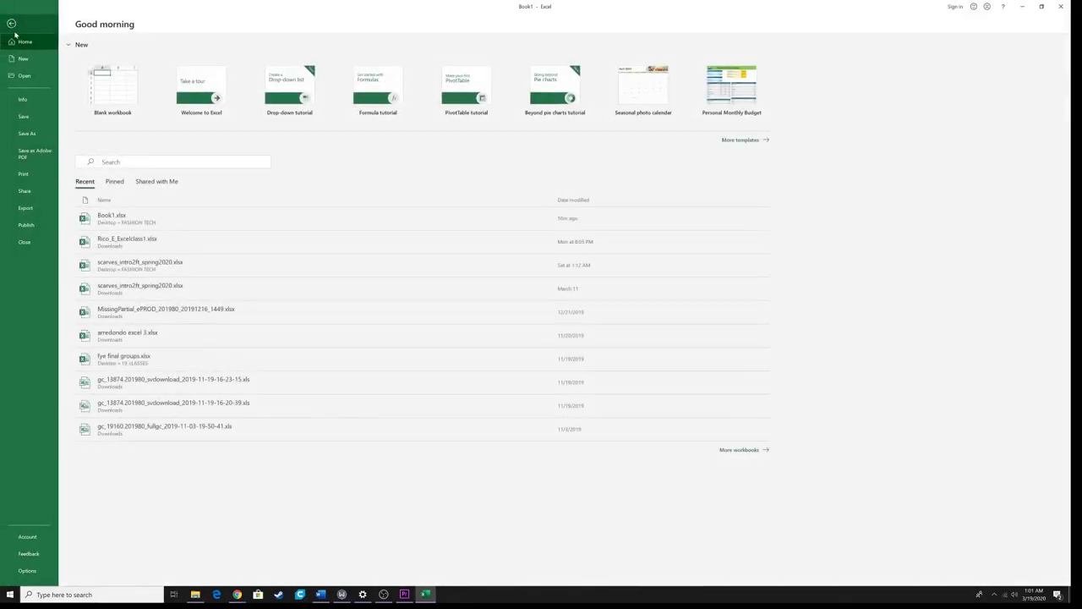
click(25, 173)
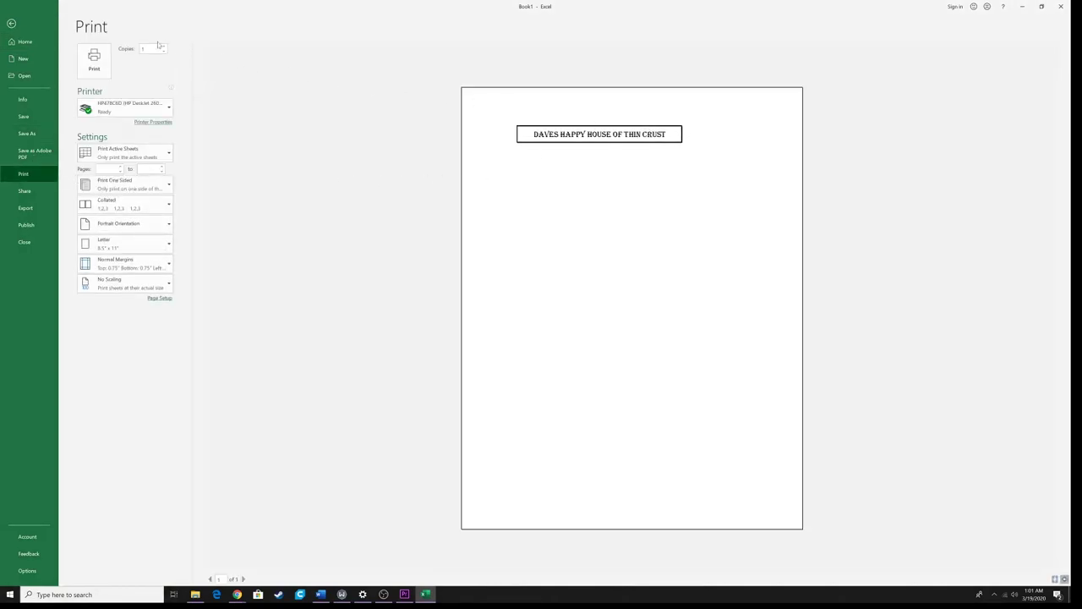
click(26, 32)
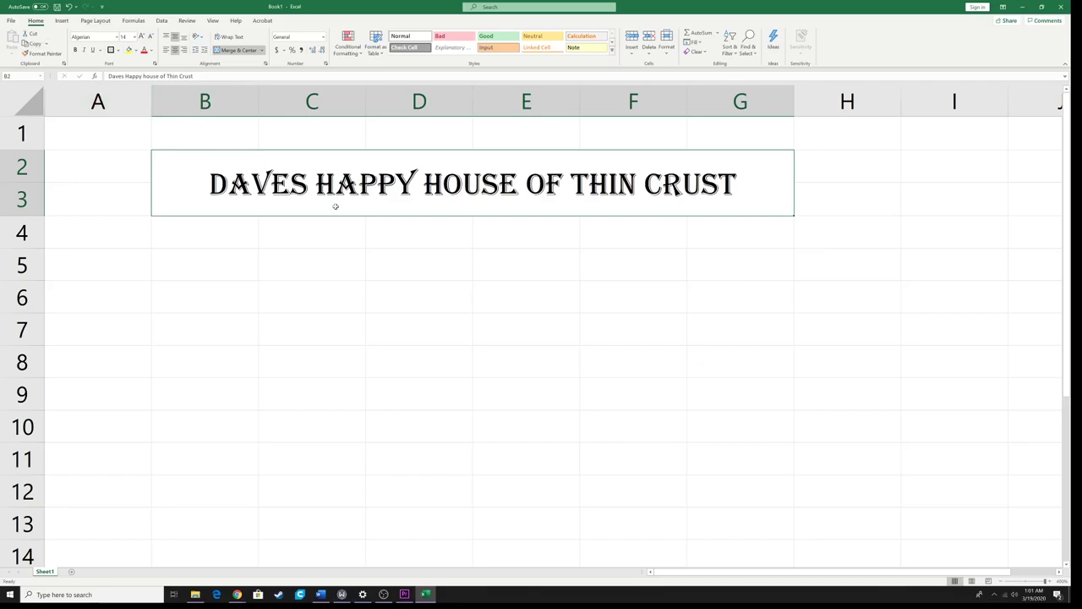
click(302, 224)
click(338, 201)
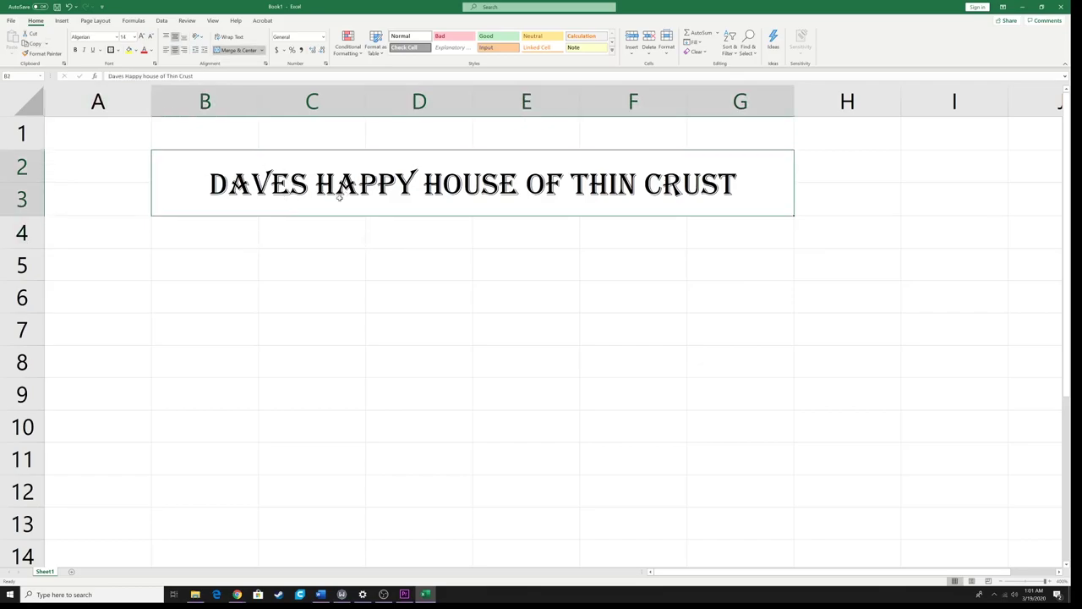
Step: Check the table's column headings in the PDF behind the workbook, and enter "Salesperson" in cell B4
click(206, 228)
double_click(673, 8)
drag(674, 8, 387, 185)
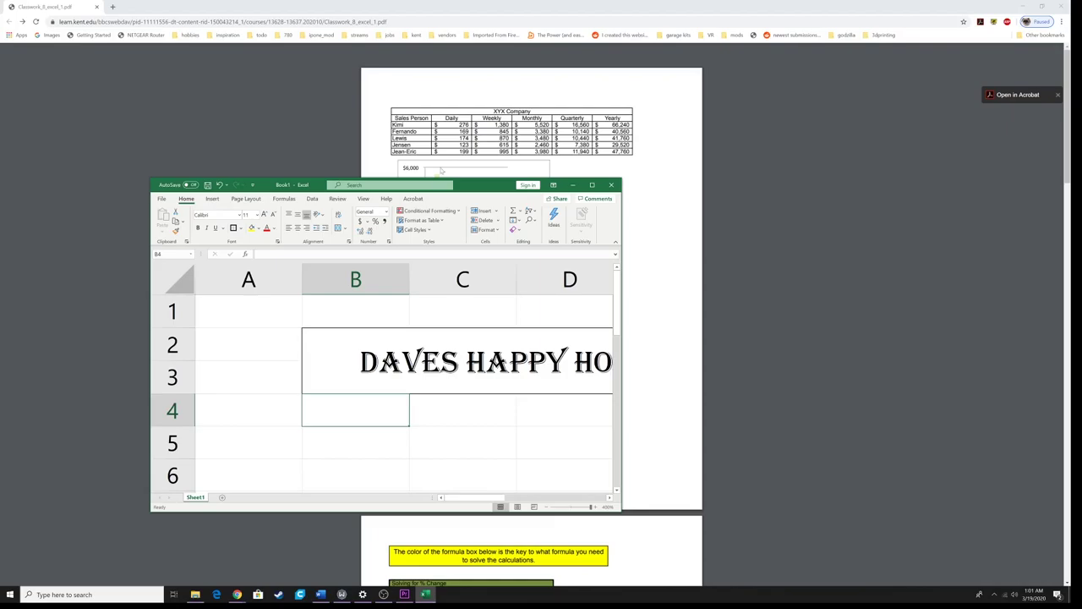
drag(488, 186, 487, 1)
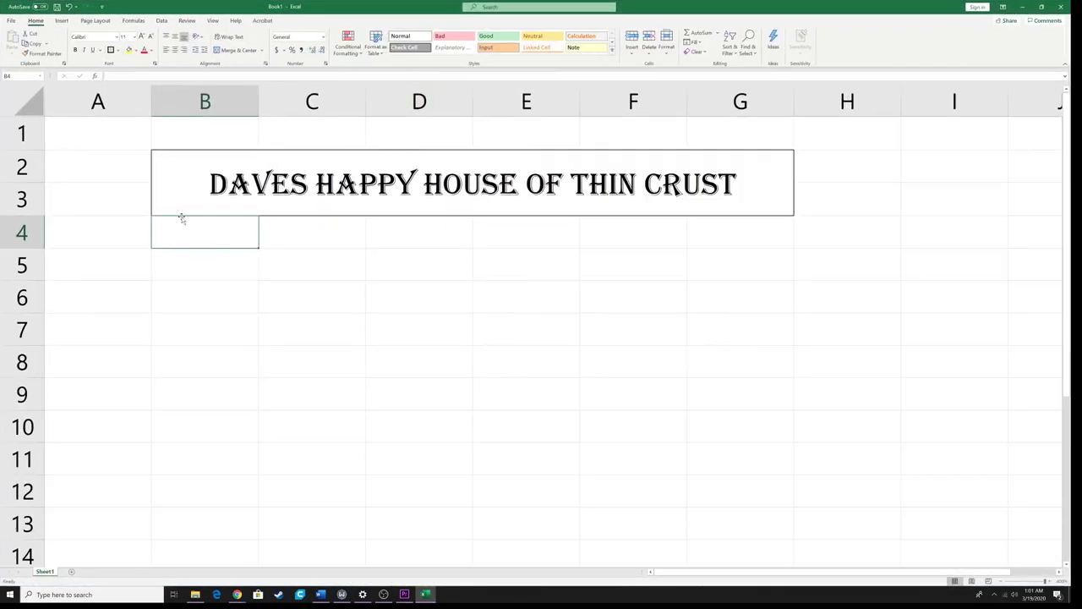
key(F2)
text(Salesperson)
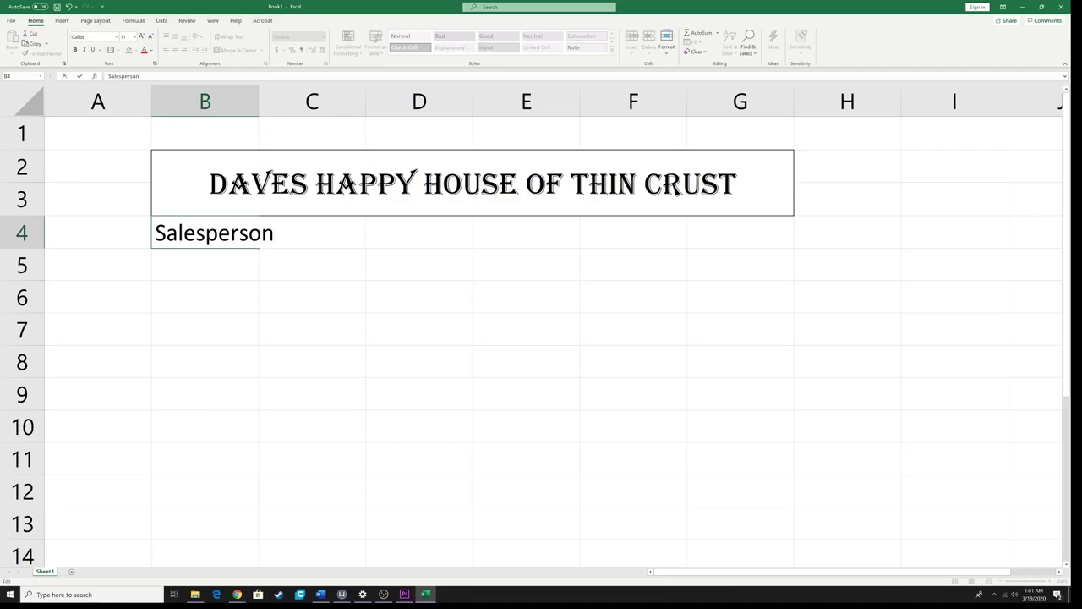
click(344, 268)
click(341, 235)
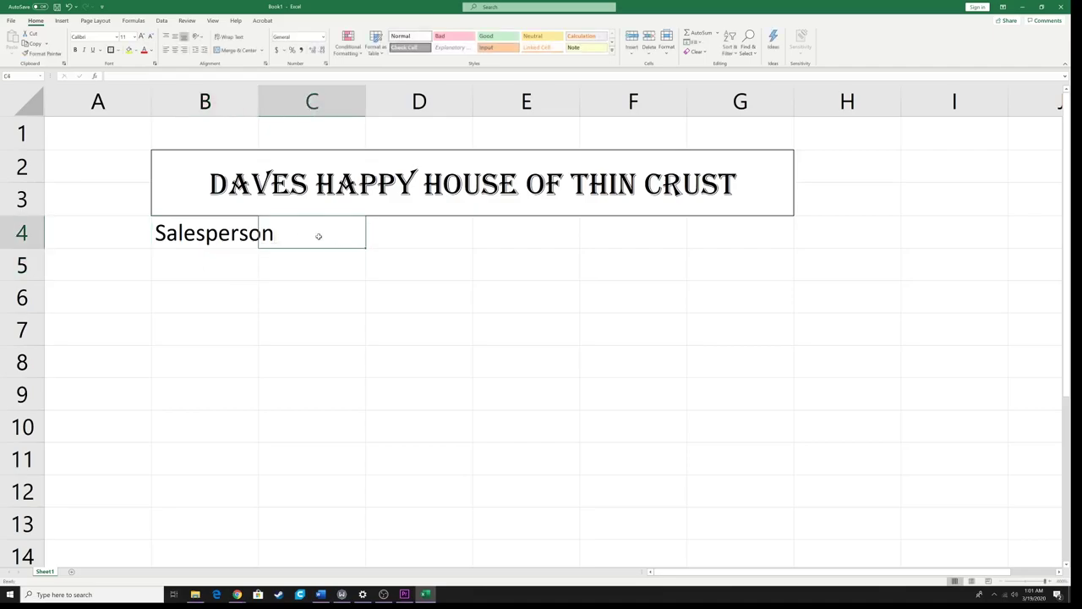
Step: Widen column B until it fits "Salesperson", and make row 3 slightly taller
click(250, 244)
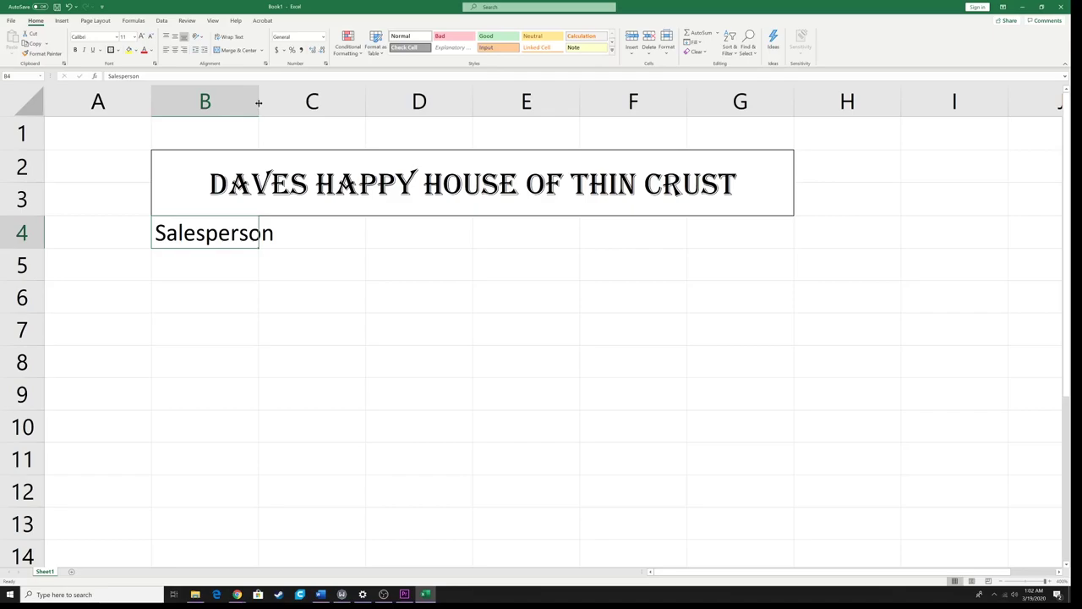
drag(259, 103, 283, 102)
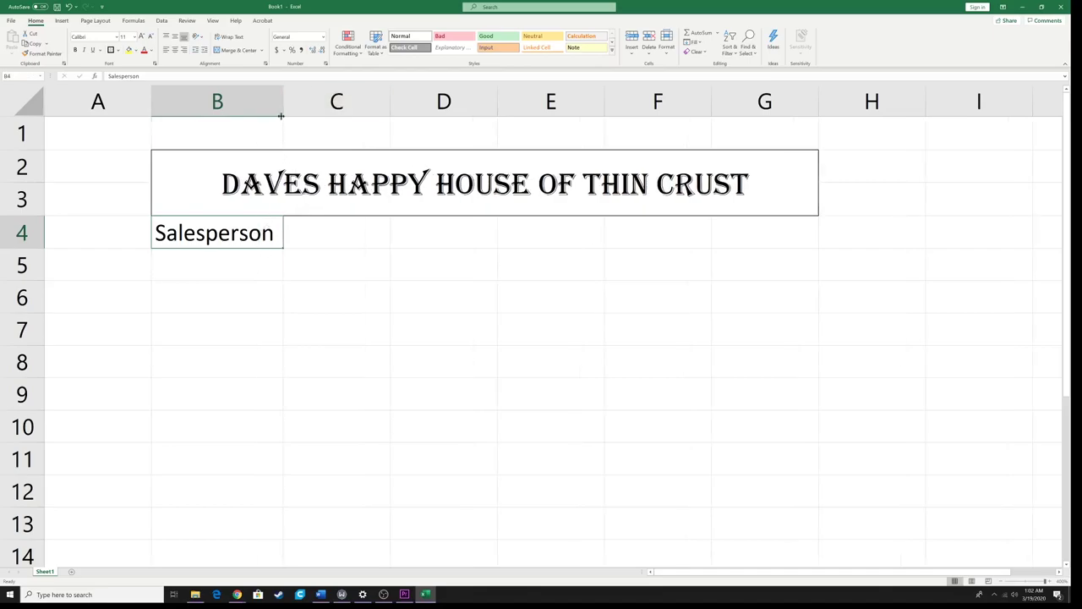
drag(282, 106, 284, 103)
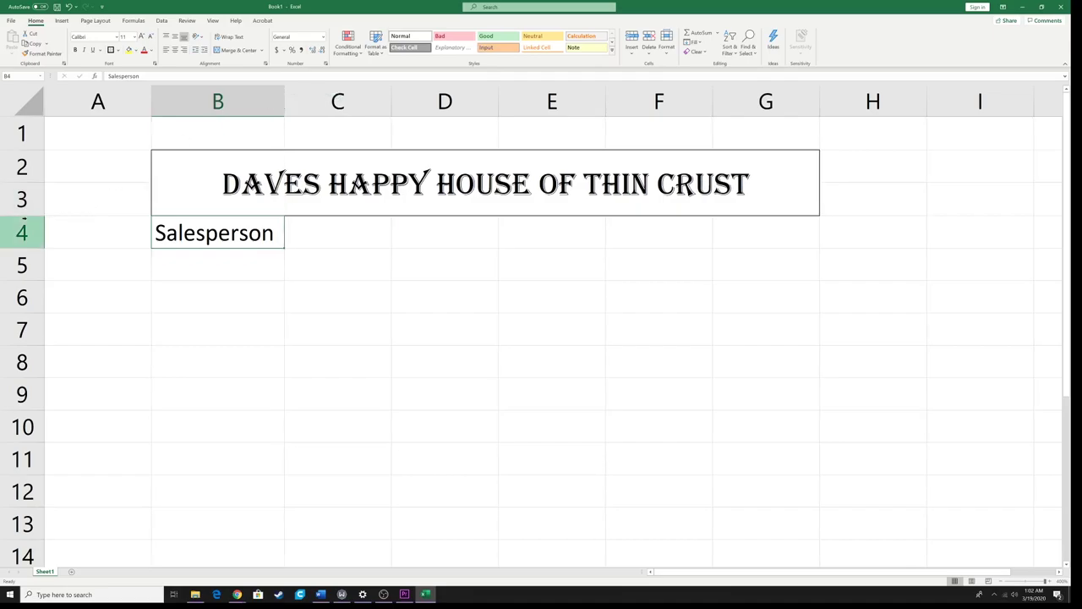
drag(26, 216, 30, 221)
click(31, 223)
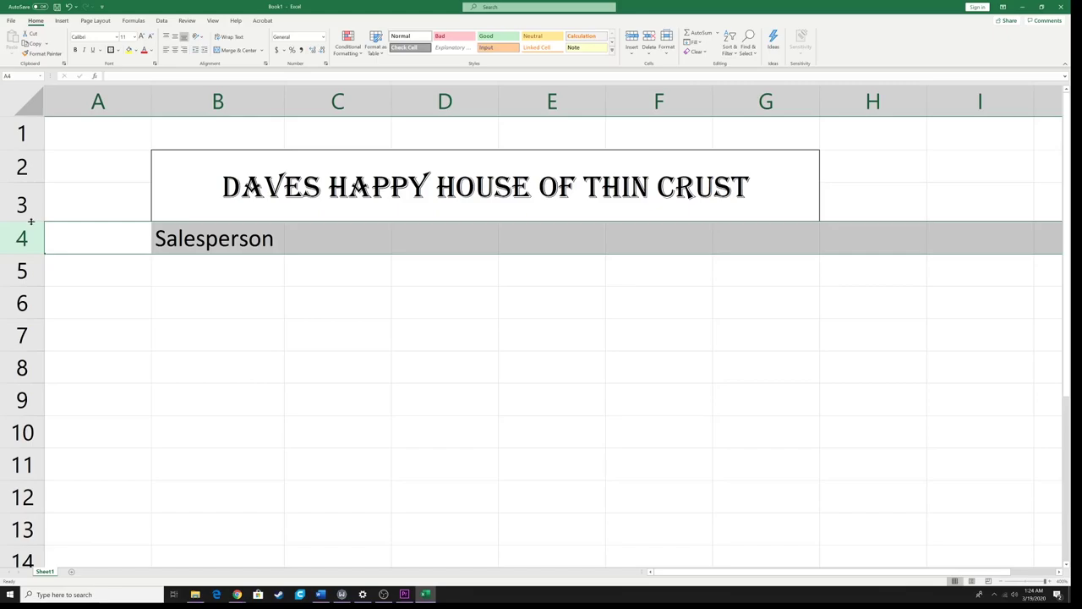
Step: Enter the heading "Daily" in cell C4, and select cell D4 for the next heading
click(288, 242)
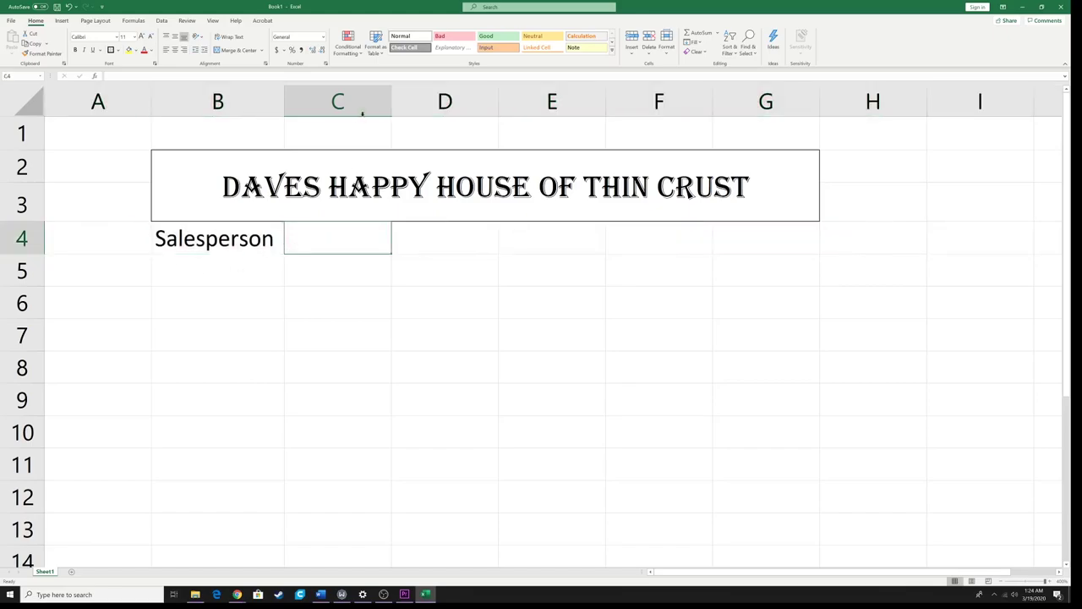
key(F2)
text(Daily)
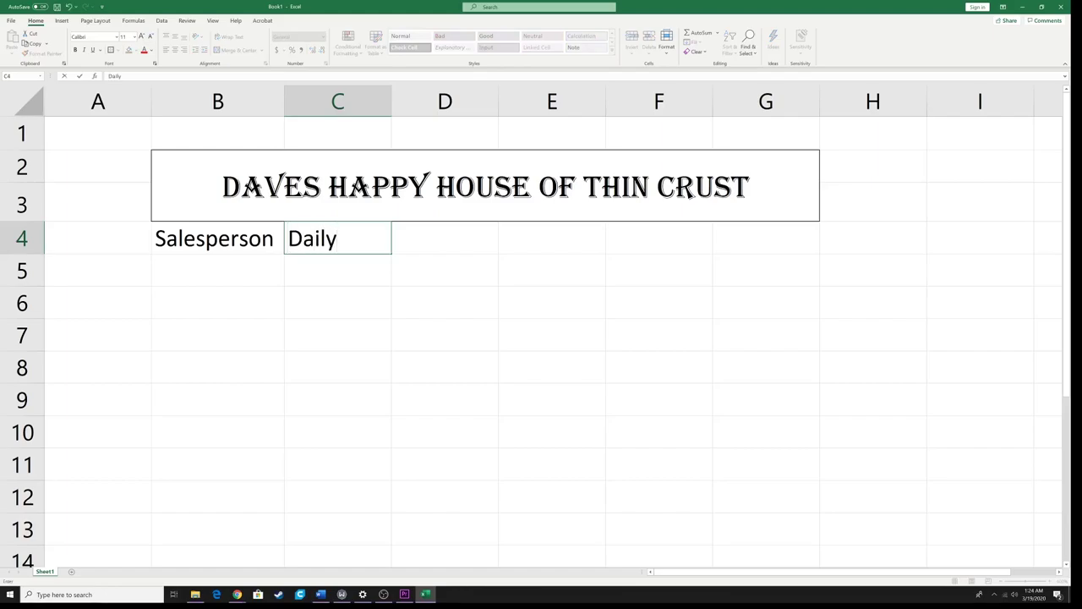
click(403, 247)
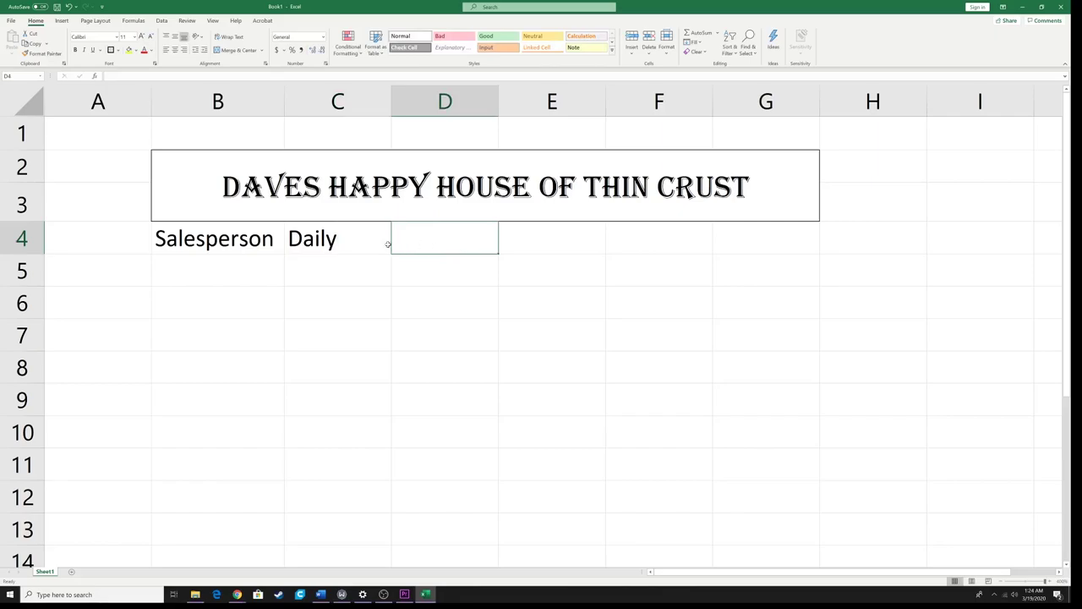
Step: Enter the column headings "Weekly" in cell D4 and "Monthly" in cell E4
click(362, 242)
key(Return)
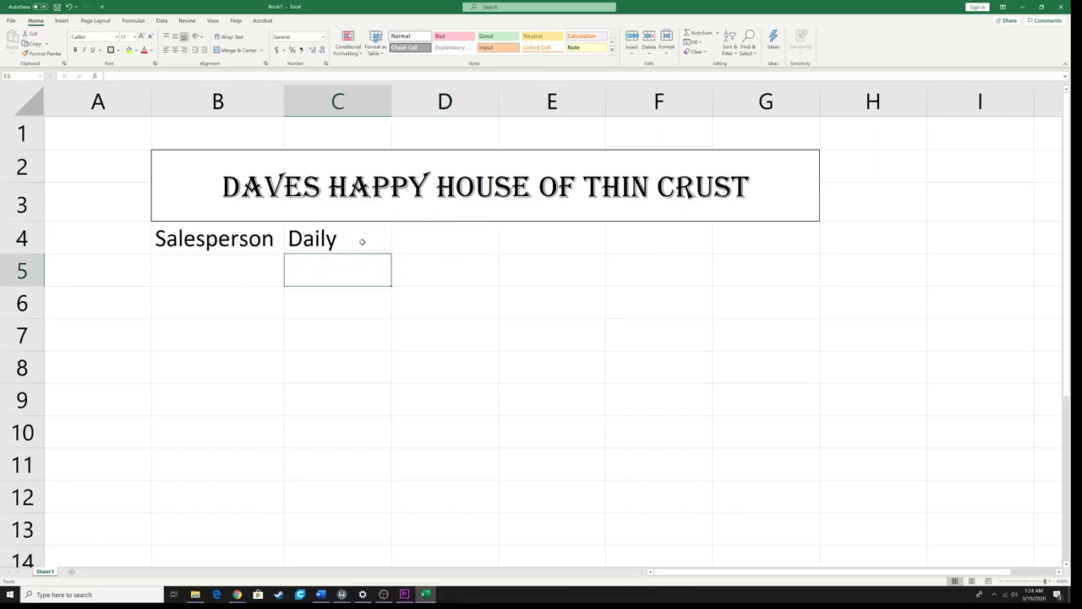
click(362, 242)
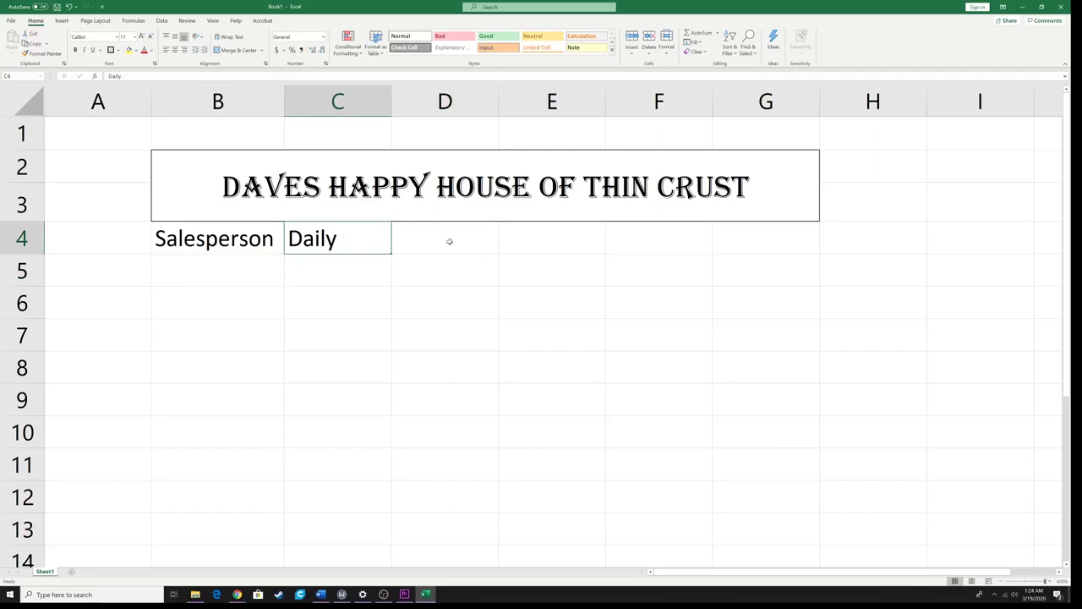
click(422, 243)
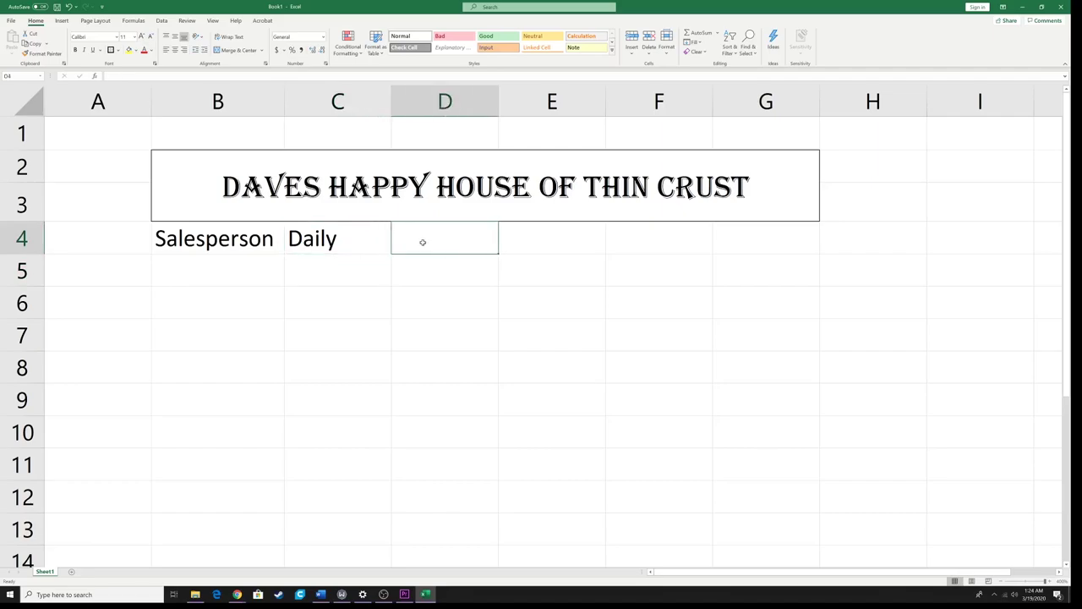
text(Weekly)
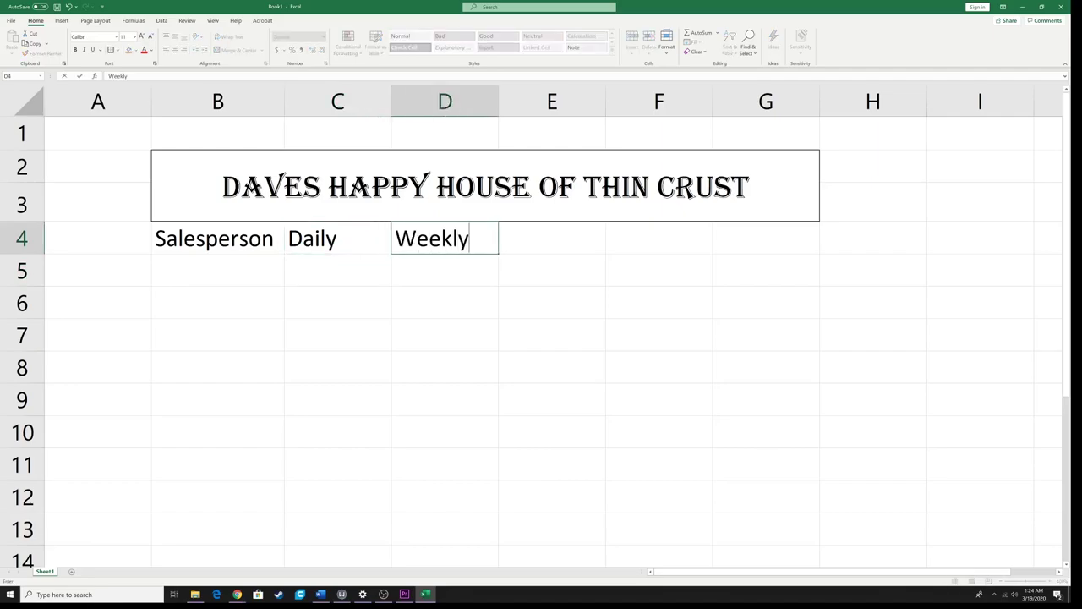
key(Tab)
text(Monthly)
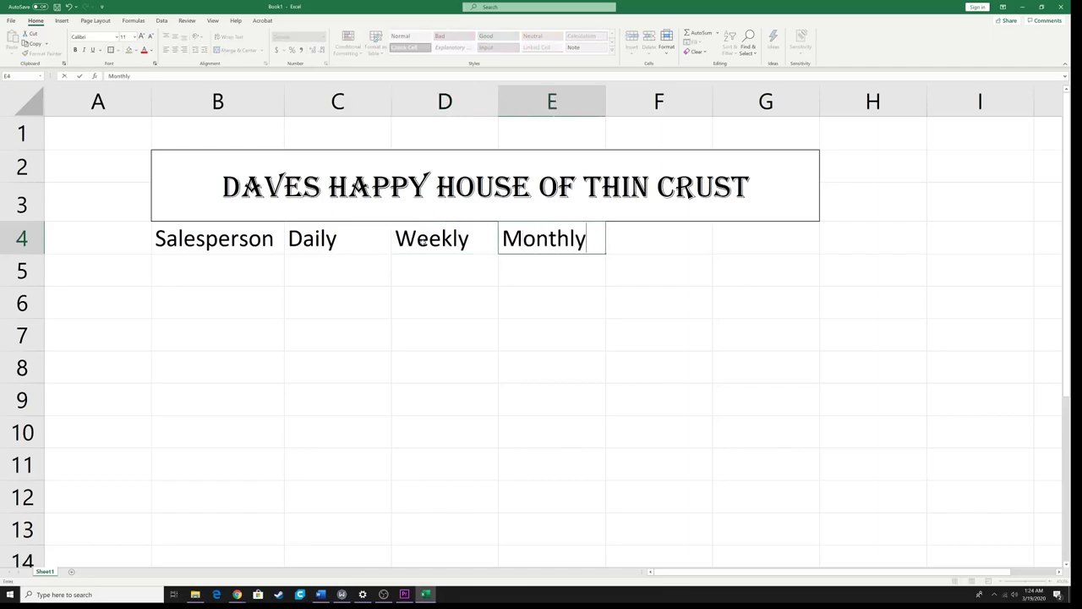
Step: Enter the remaining column headings "Quarterly" in cell F4 and "Yearly" in cell G4
key(Tab)
text(Y)
key(BackSpace)
text(Qua)
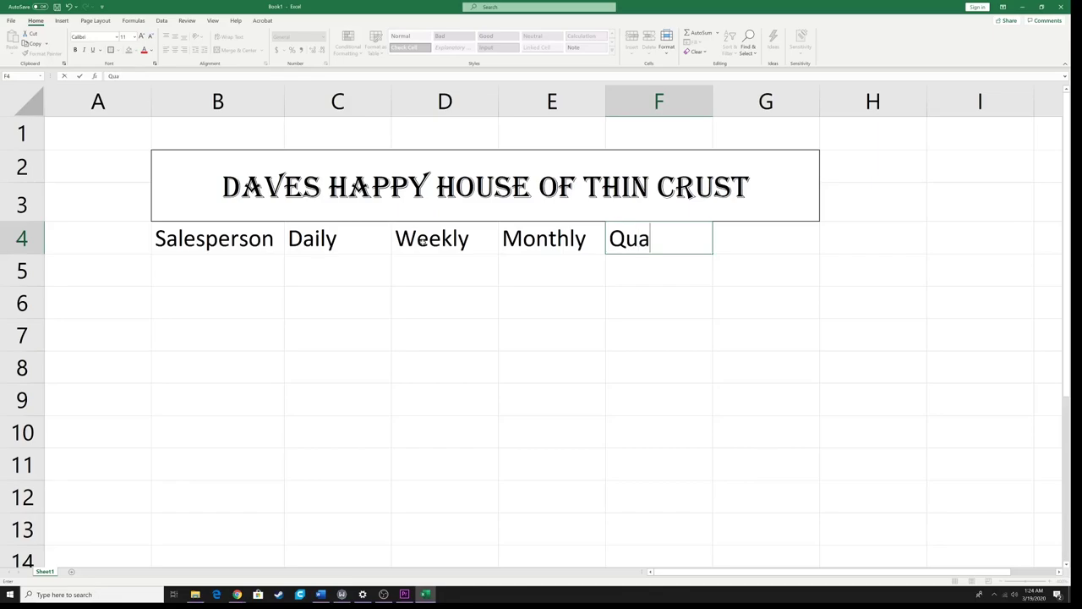
text(rterly)
key(Tab)
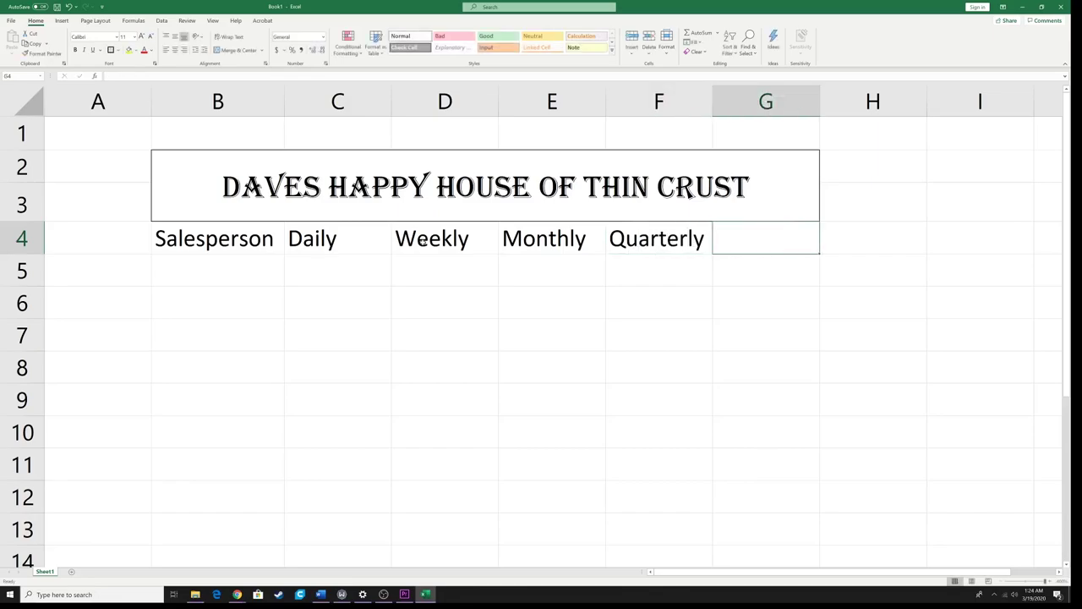
text(Yearly)
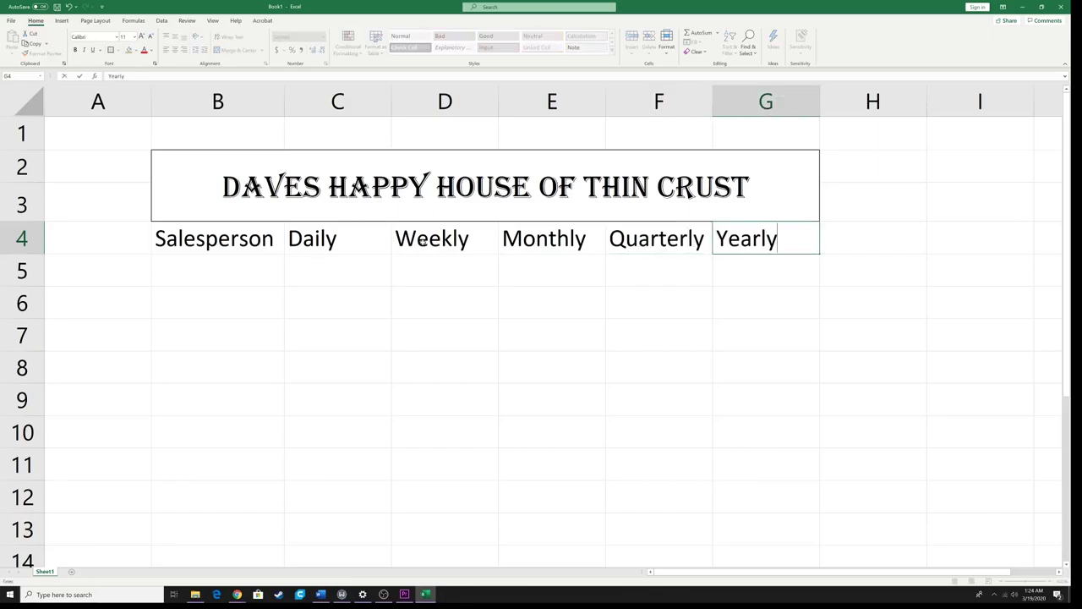
Step: Enter the first salesperson's name in cell B5, under the Salesperson heading
click(208, 262)
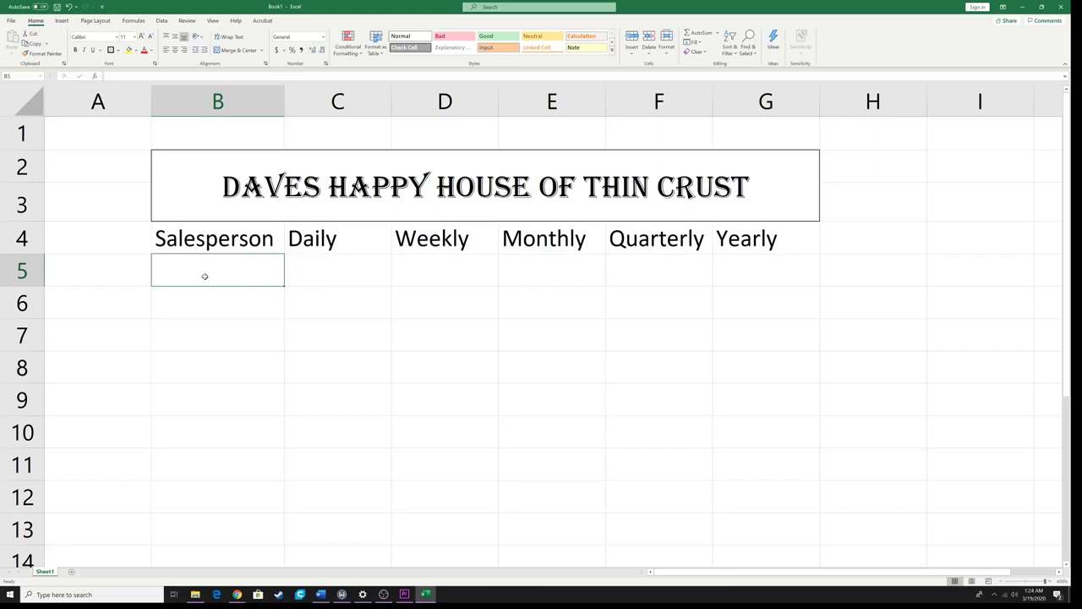
click(213, 295)
click(212, 272)
click(213, 295)
click(214, 269)
key(F2)
text(Peter)
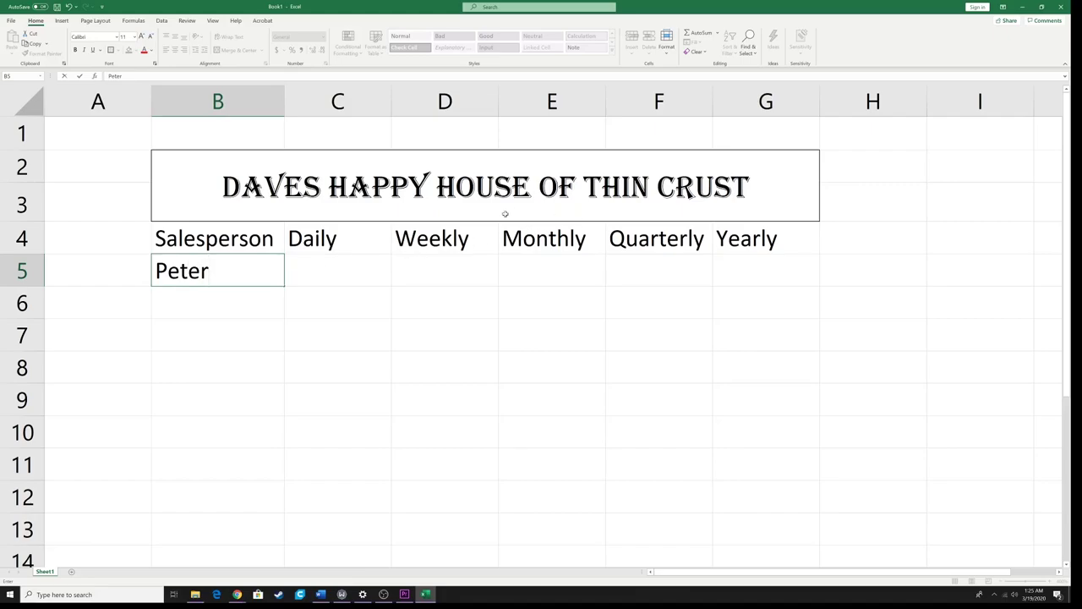
click(221, 299)
Step: Append "and Fabrics" to the merged title above the headings, and set the title's font size to 12
double_click(757, 186)
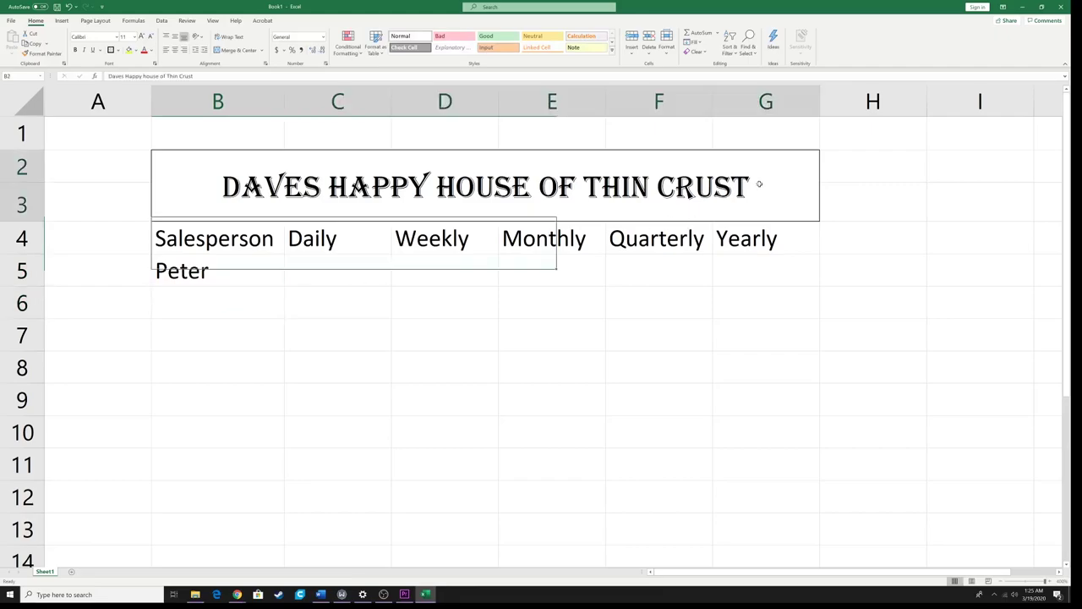
text(and )
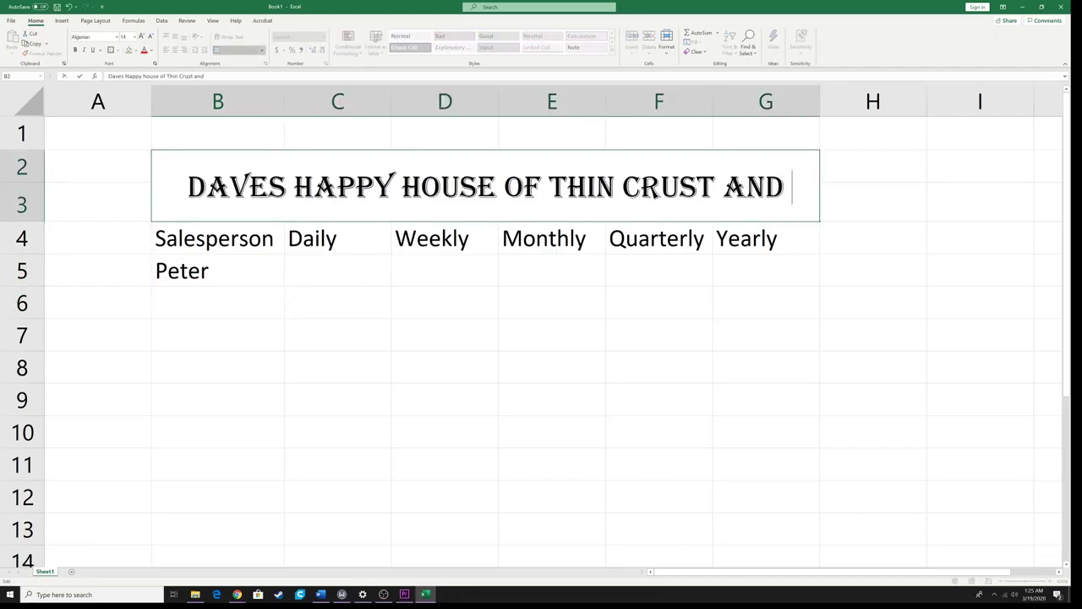
text(Fabrics)
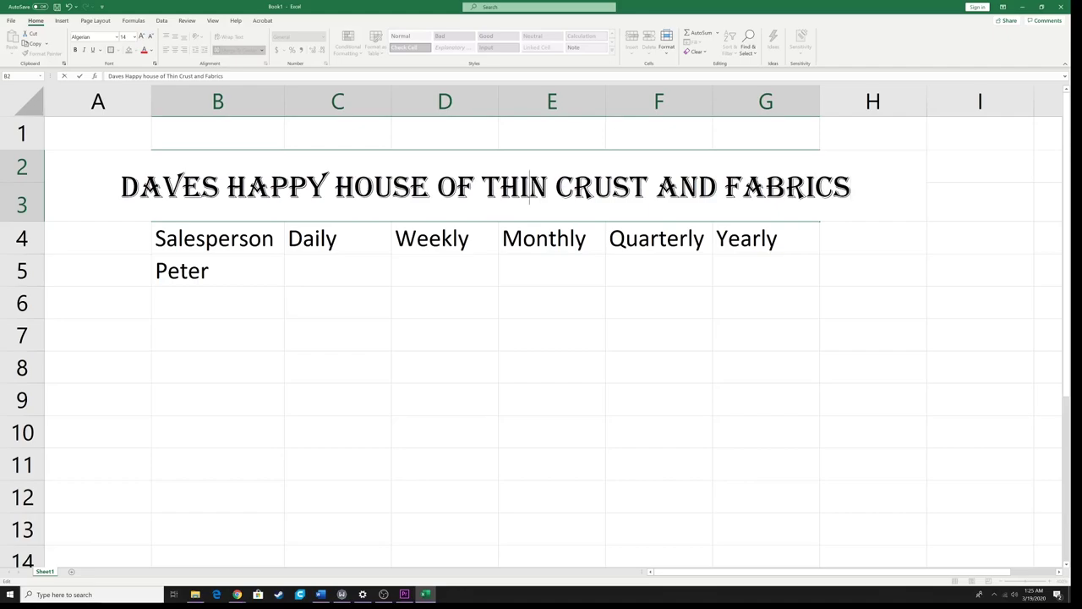
click(524, 252)
click(524, 201)
click(133, 36)
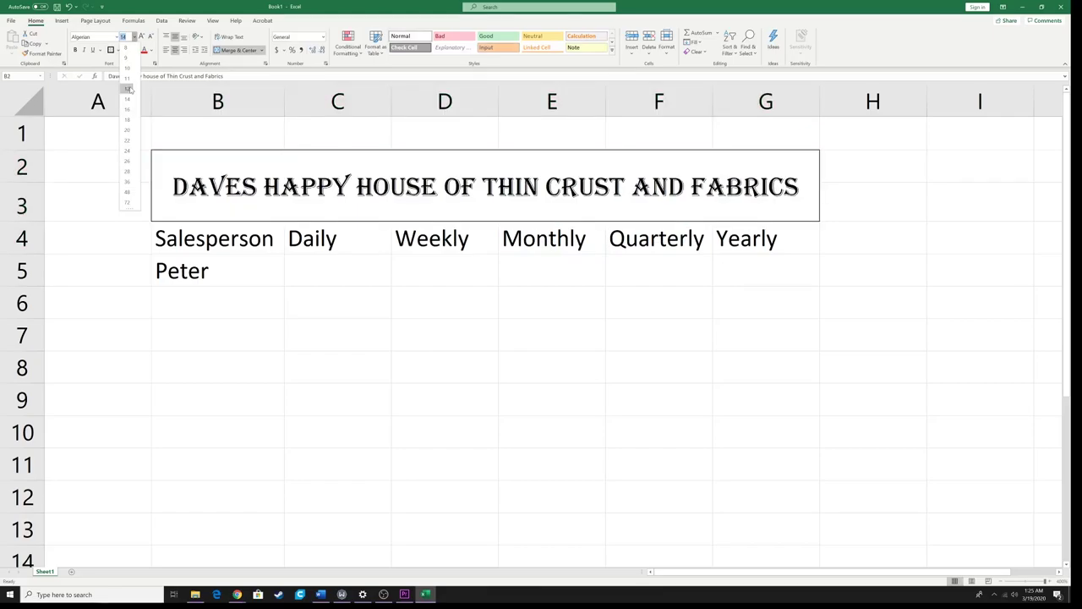
click(130, 89)
Step: Enter the second and third salespersons' names in cells B6 and B7
click(201, 284)
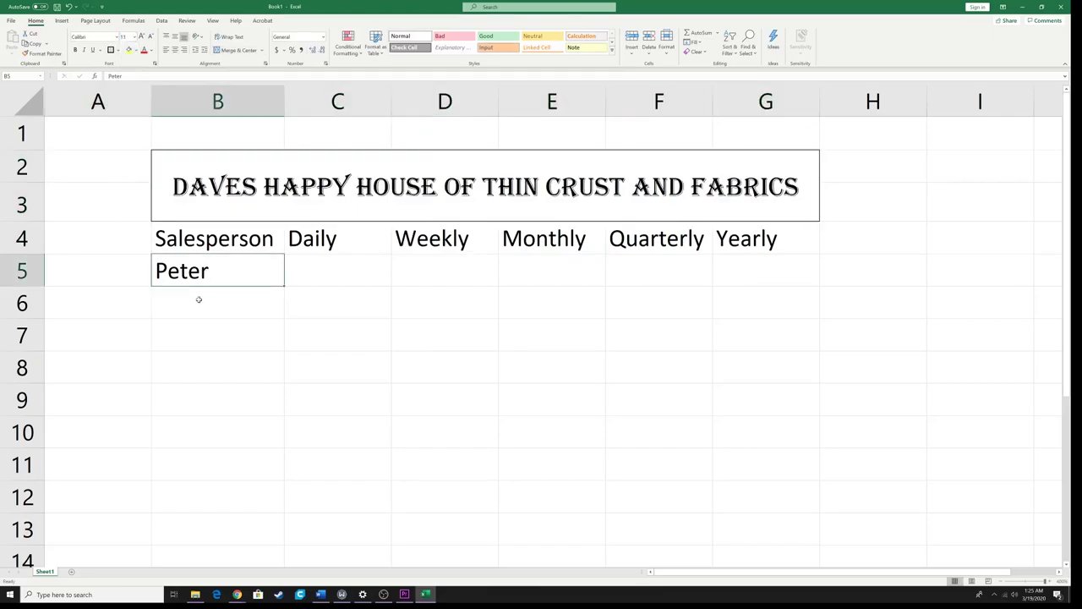
click(198, 299)
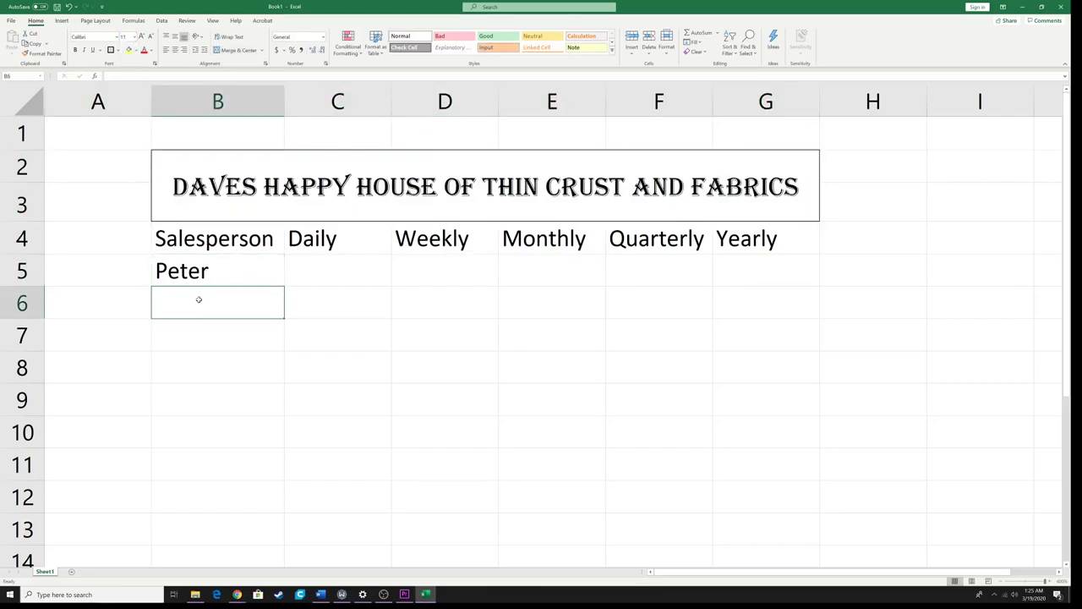
text(Madi)
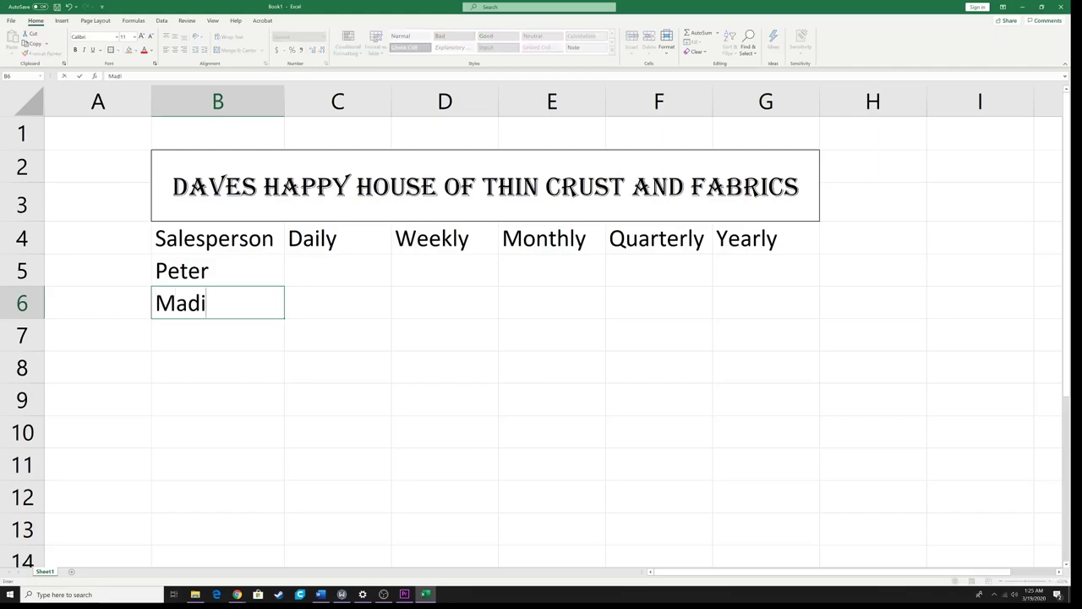
key(Return)
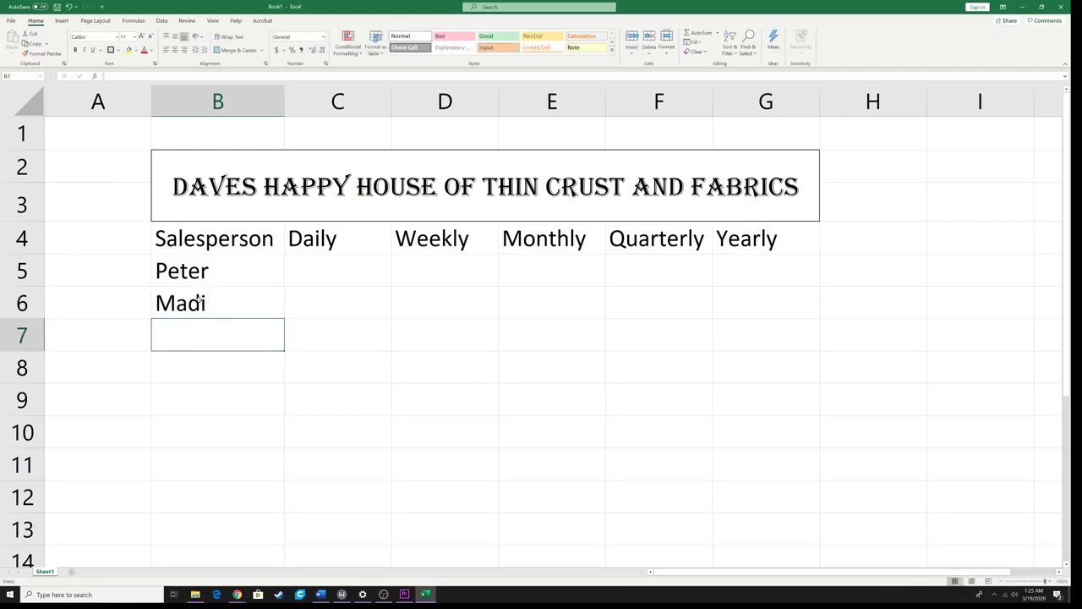
text(Hanna Ann)
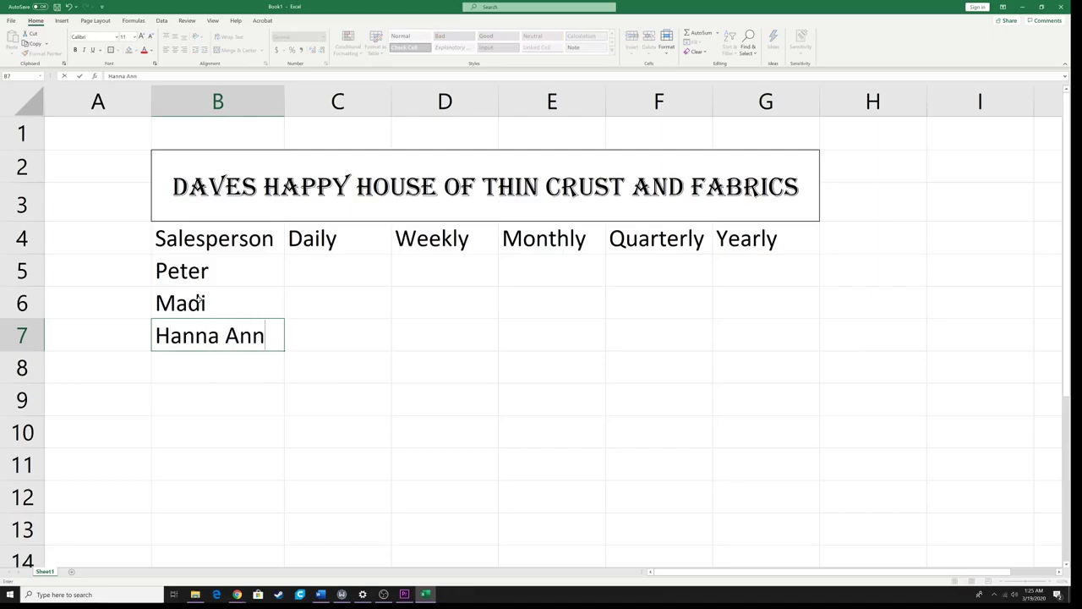
key(Left)
key(Right)
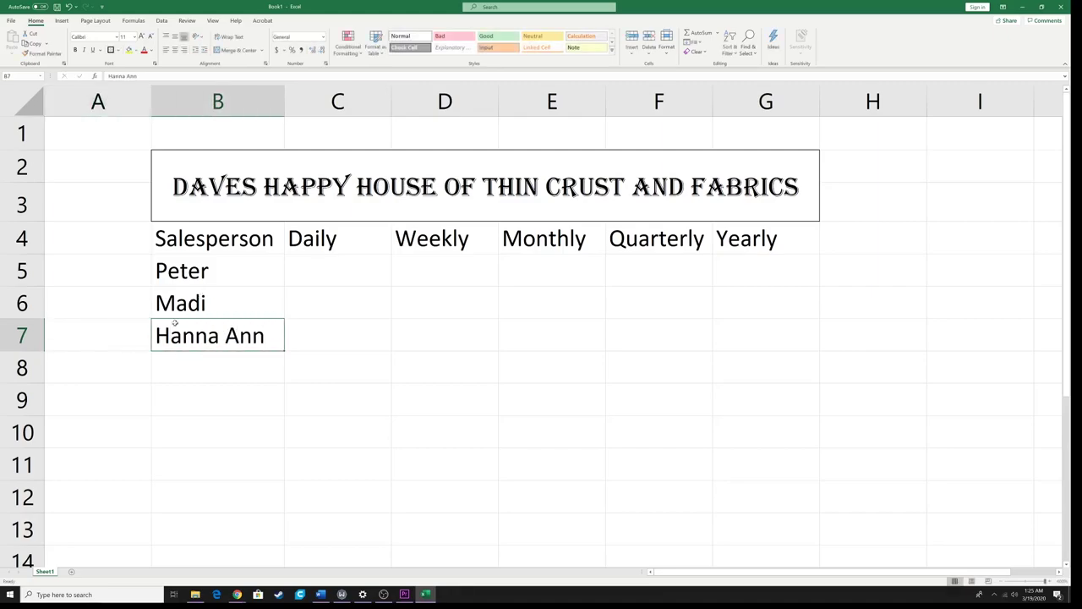
Step: Enter the fourth and fifth salespersons' names in cells B8 and B9
click(211, 369)
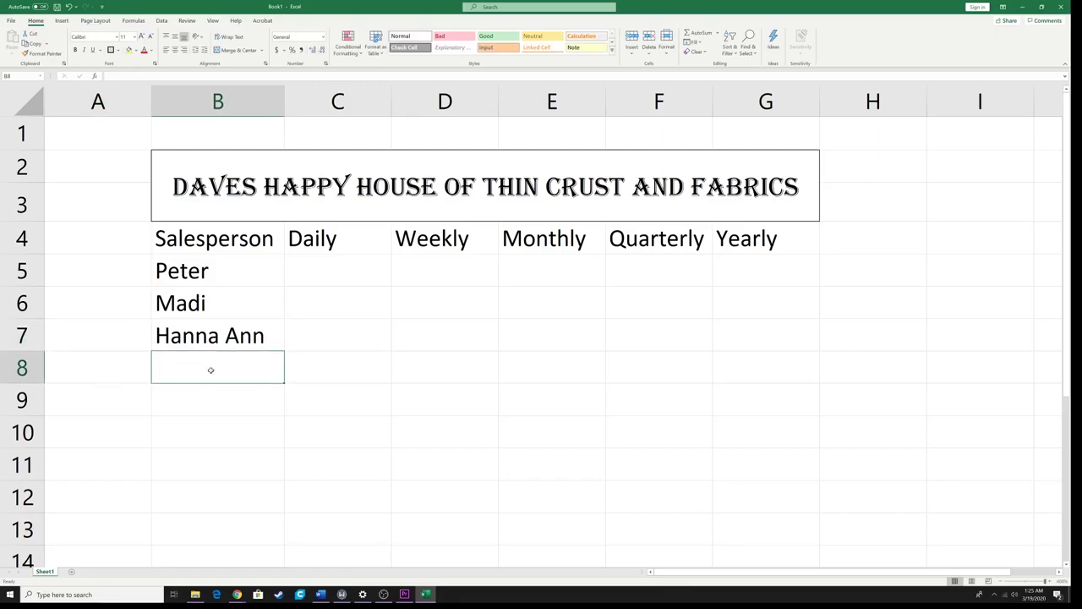
text(Victori)
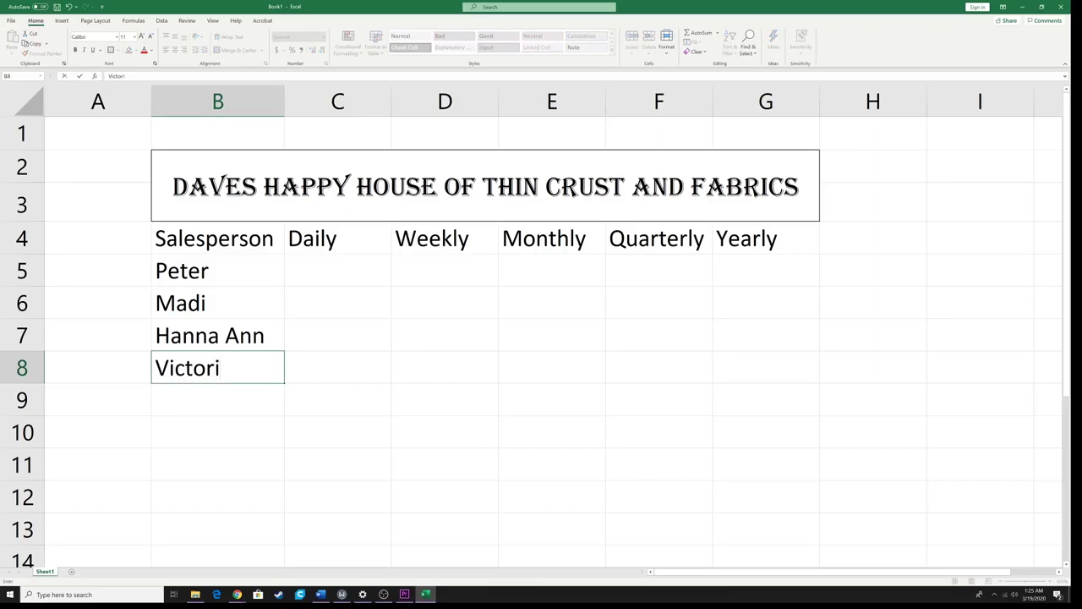
text(a)
key(Return)
text(Barb)
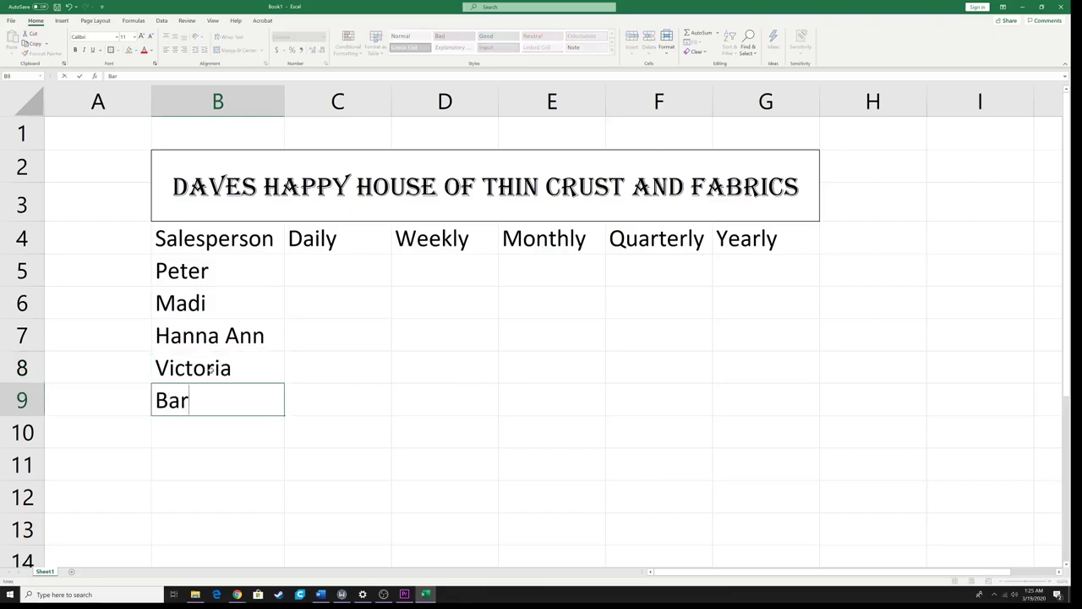
click(290, 374)
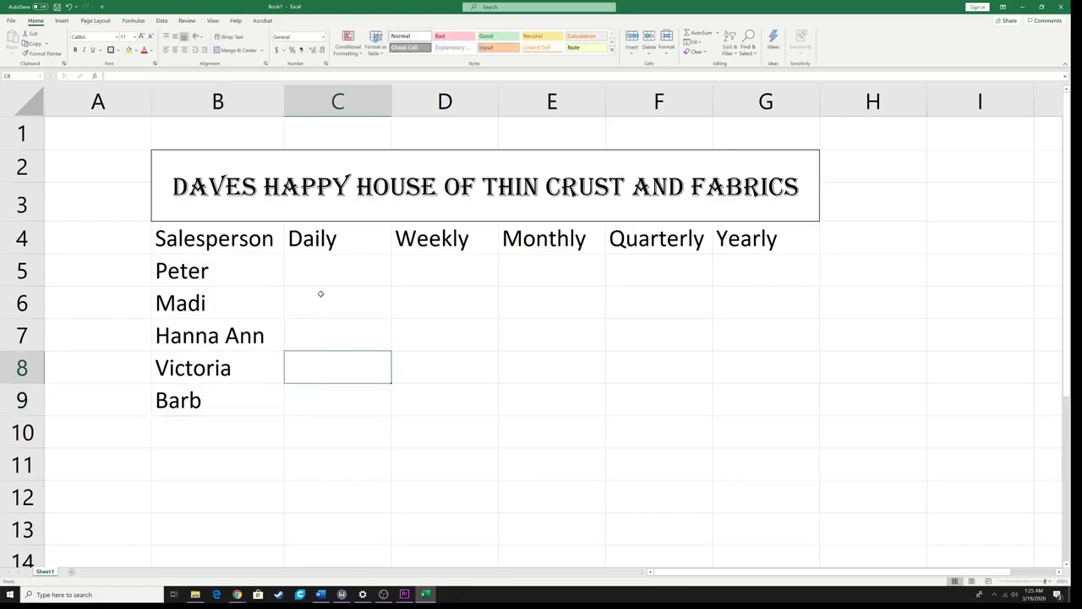
click(322, 293)
click(321, 268)
click(531, 322)
drag(749, 261, 718, 401)
click(459, 322)
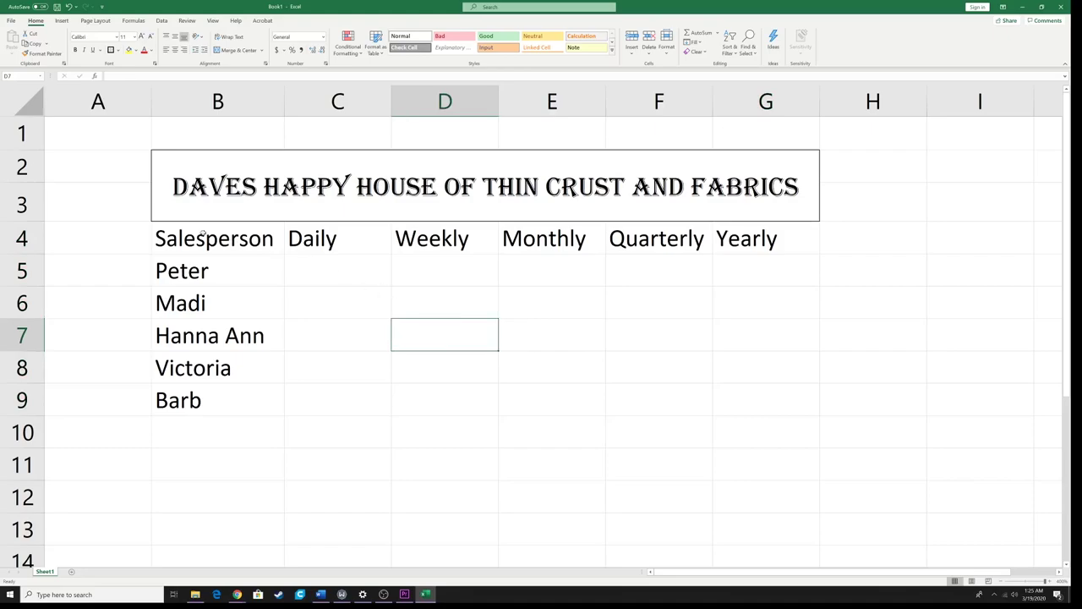
drag(201, 235, 735, 403)
click(280, 268)
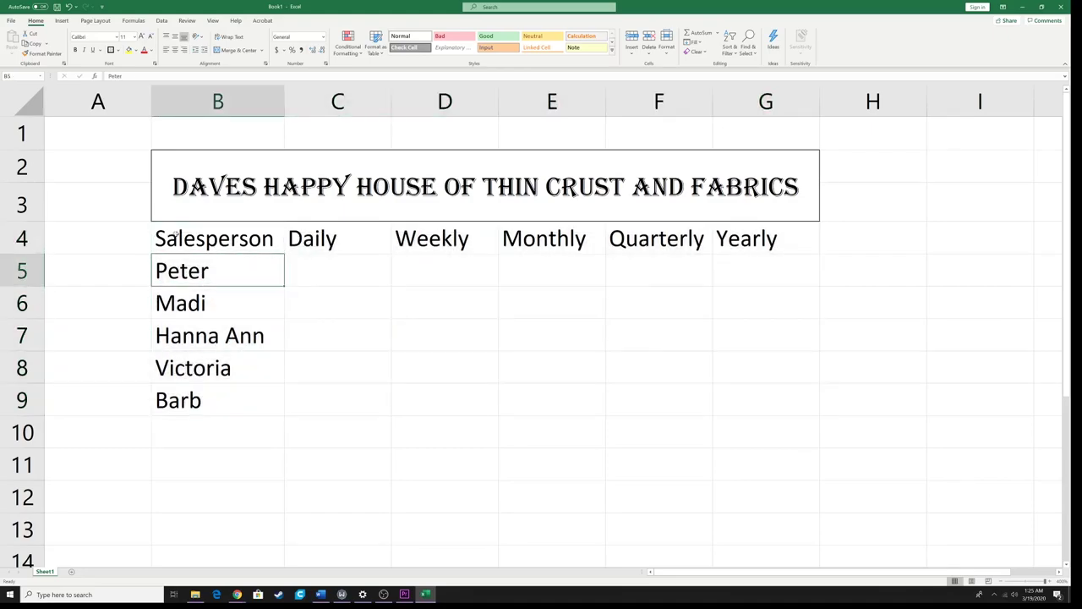
Step: Apply All Borders to the headings and salesperson rows in the range B4:G9
click(179, 235)
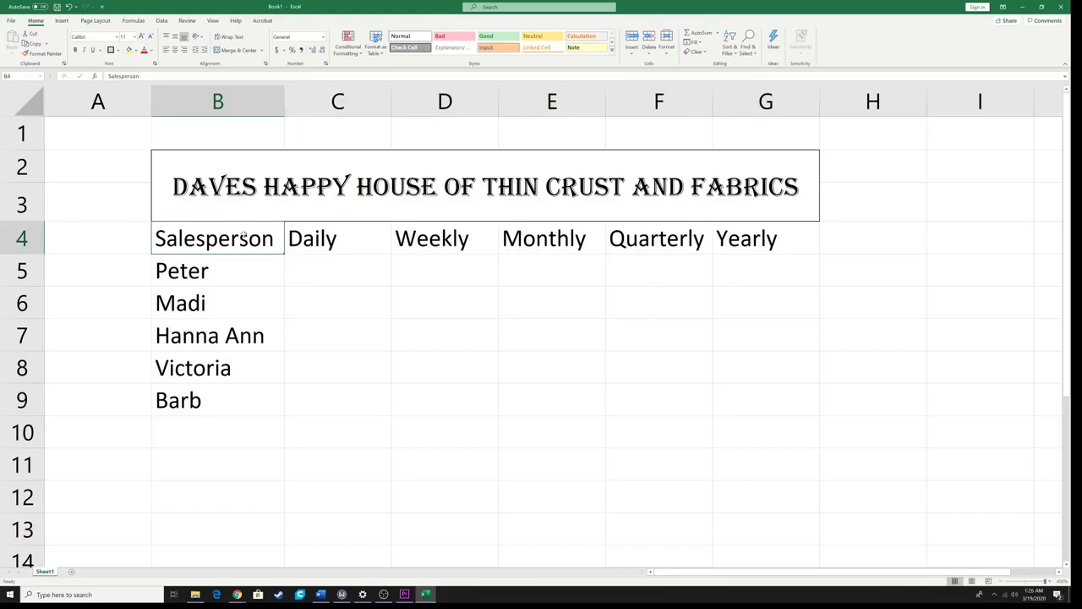
drag(234, 250, 406, 325)
drag(483, 352, 739, 400)
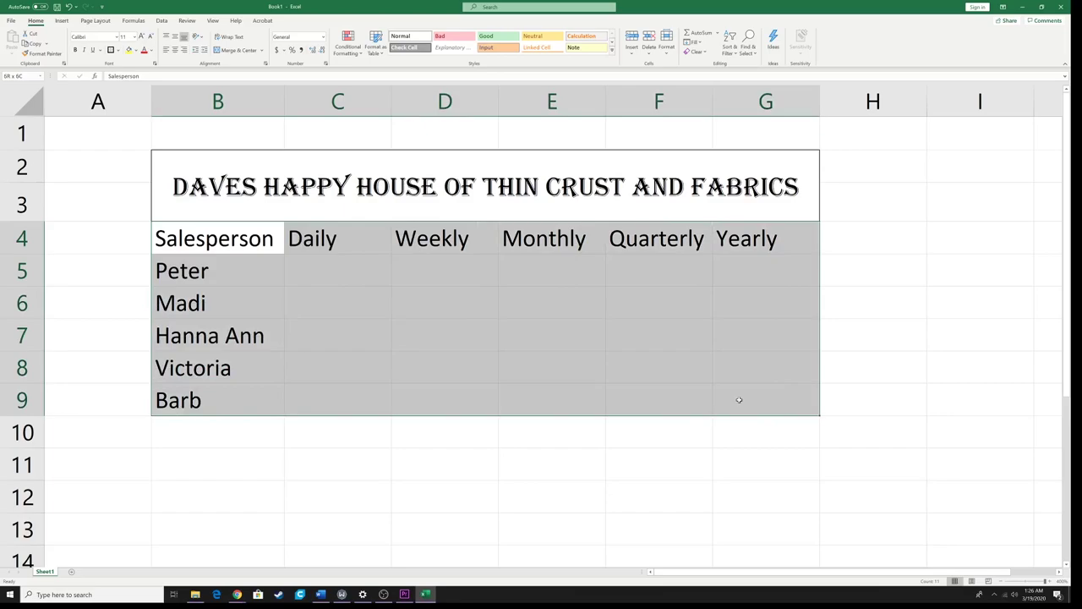
drag(738, 399, 738, 399)
click(118, 51)
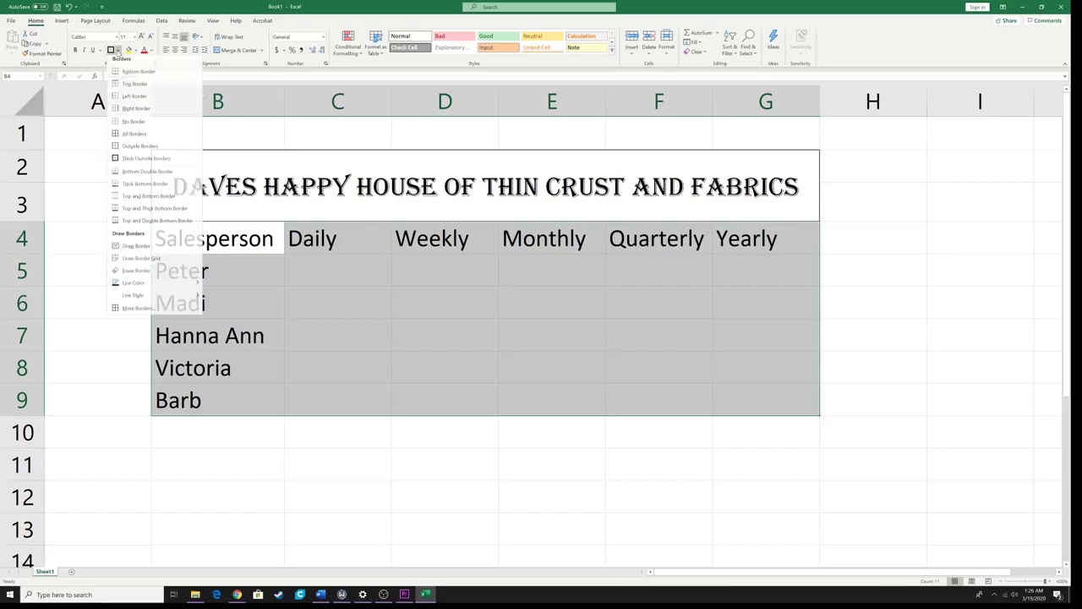
click(125, 139)
click(322, 304)
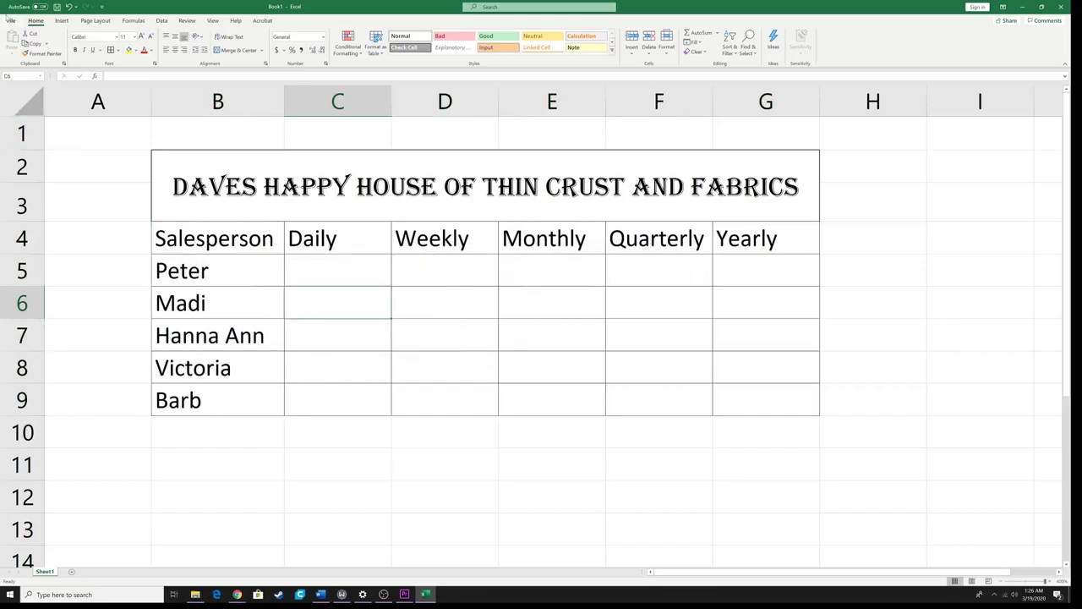
Step: Examine the sales table's gridded borders in the print preview, and return to the worksheet
click(11, 20)
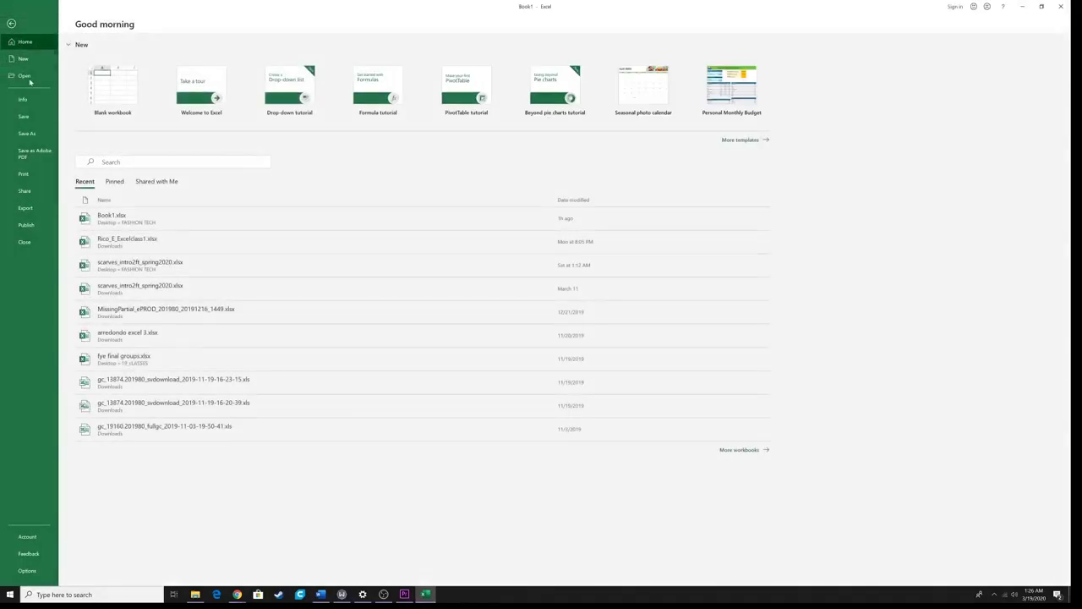
click(25, 173)
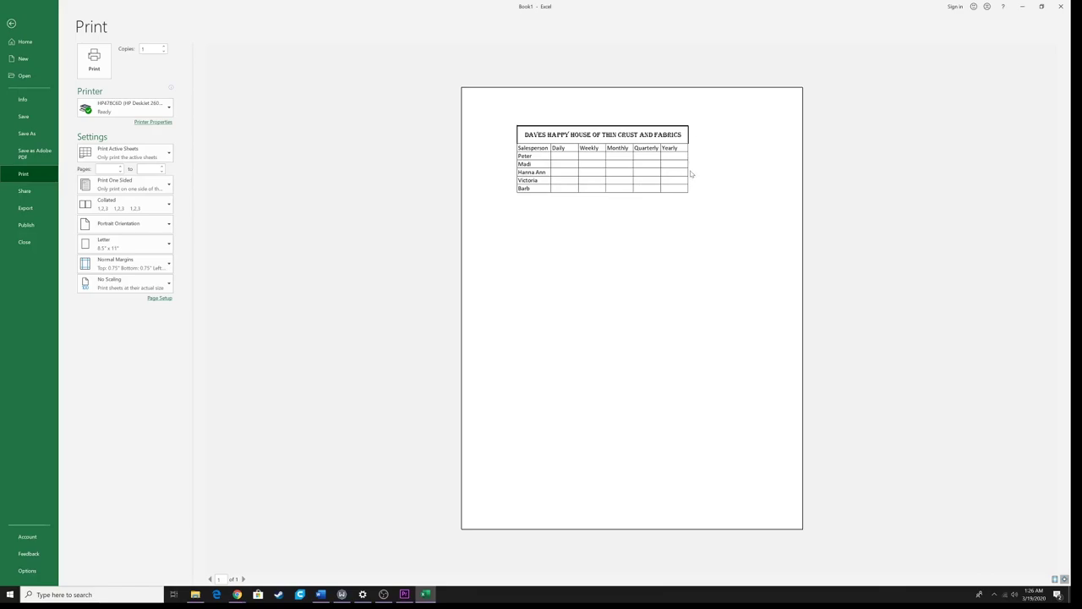
click(12, 26)
Step: Apply Thick Outside Borders around the whole table including its title, range B2:G9
drag(193, 168, 180, 148)
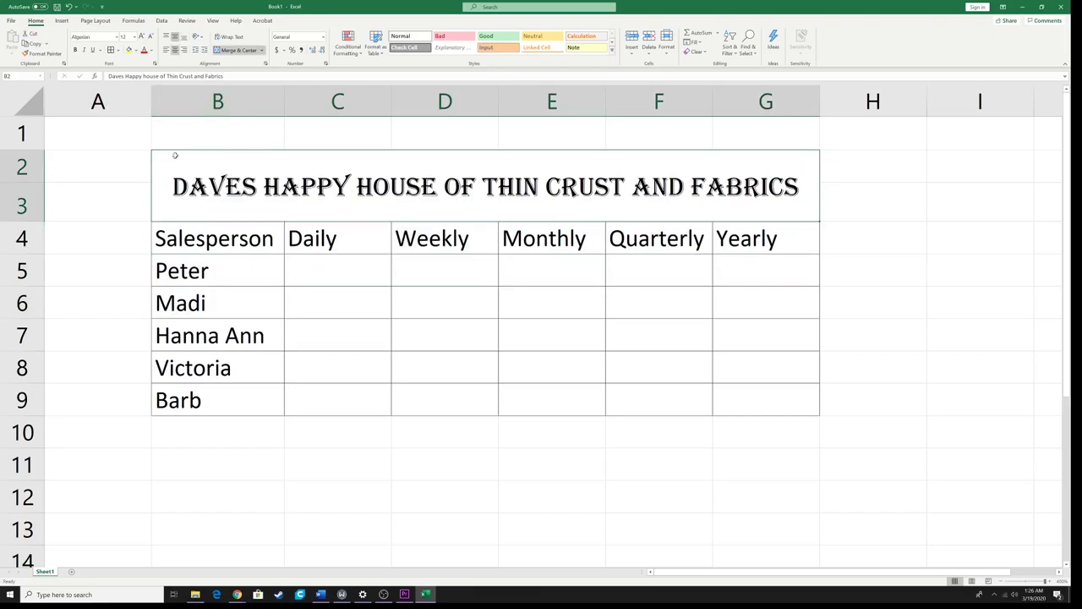
drag(186, 238, 738, 393)
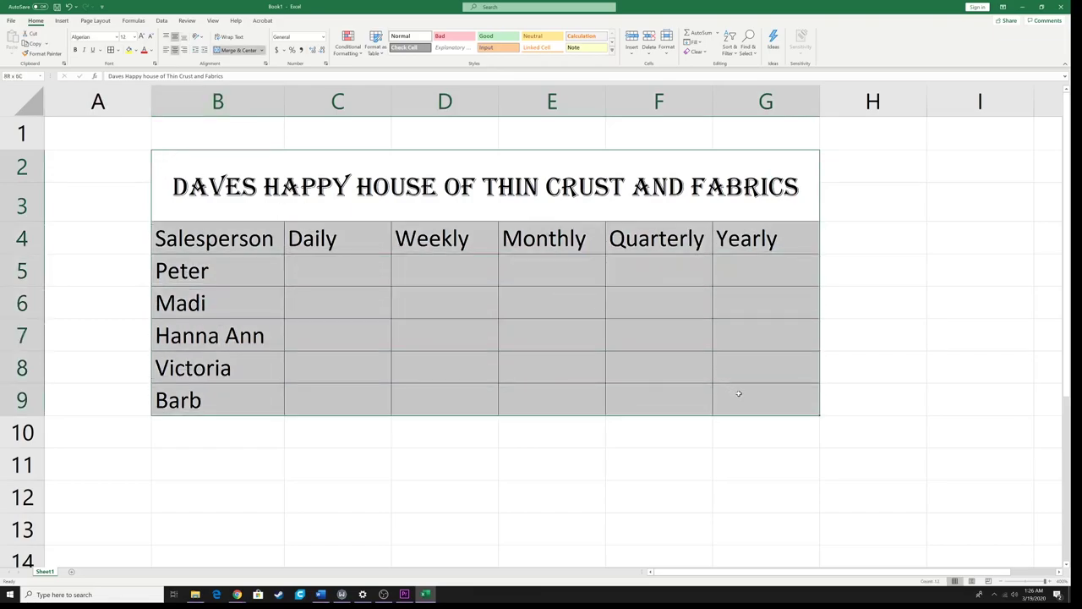
click(119, 50)
click(140, 161)
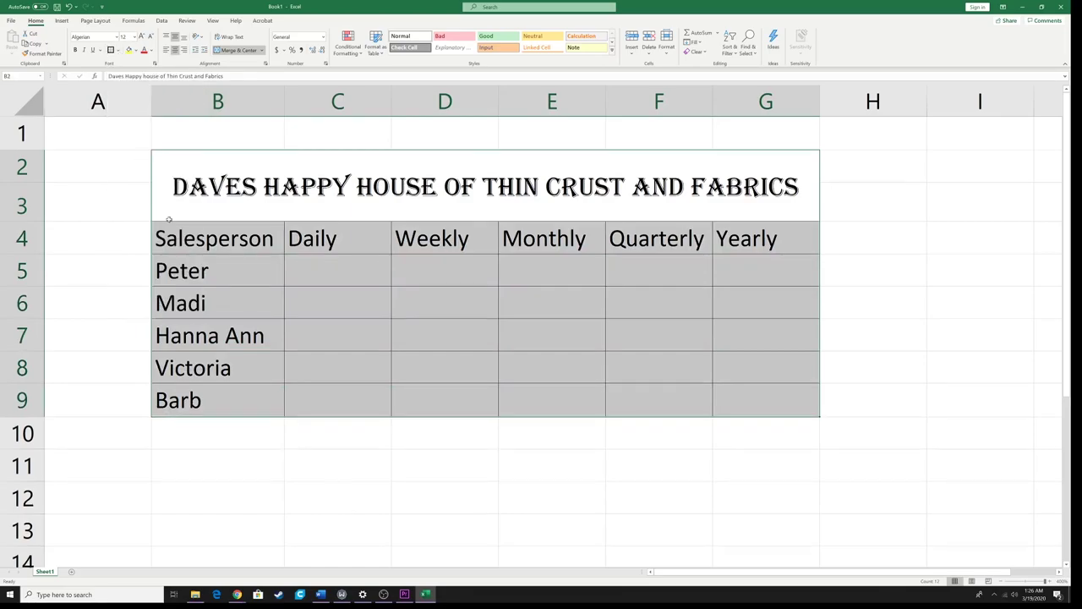
Step: Fill the heading row of the sales table, range B4:G4, with a light gold colour
click(205, 281)
click(211, 287)
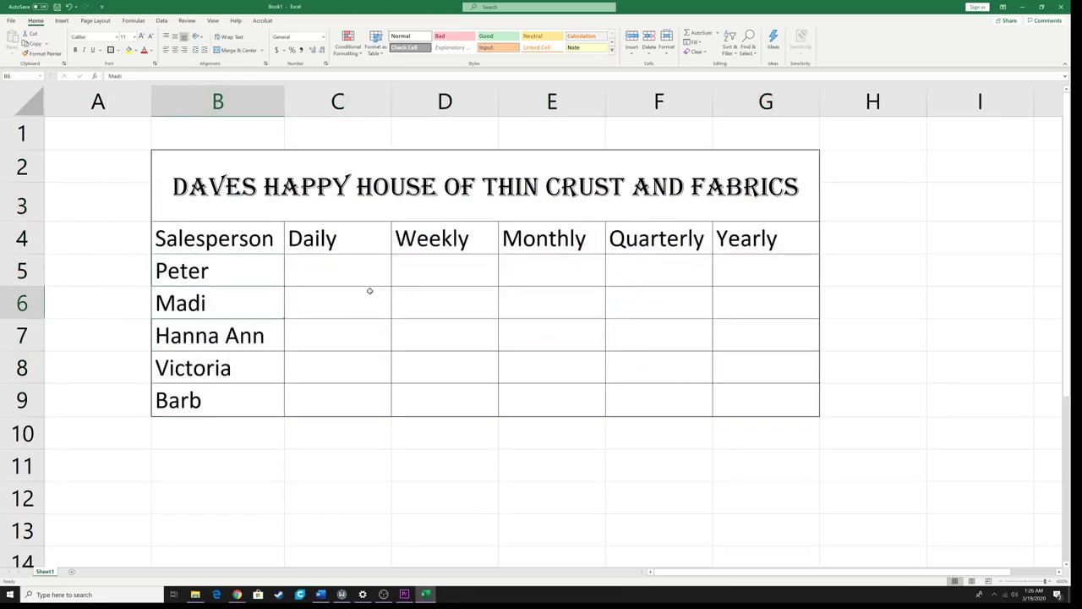
click(358, 268)
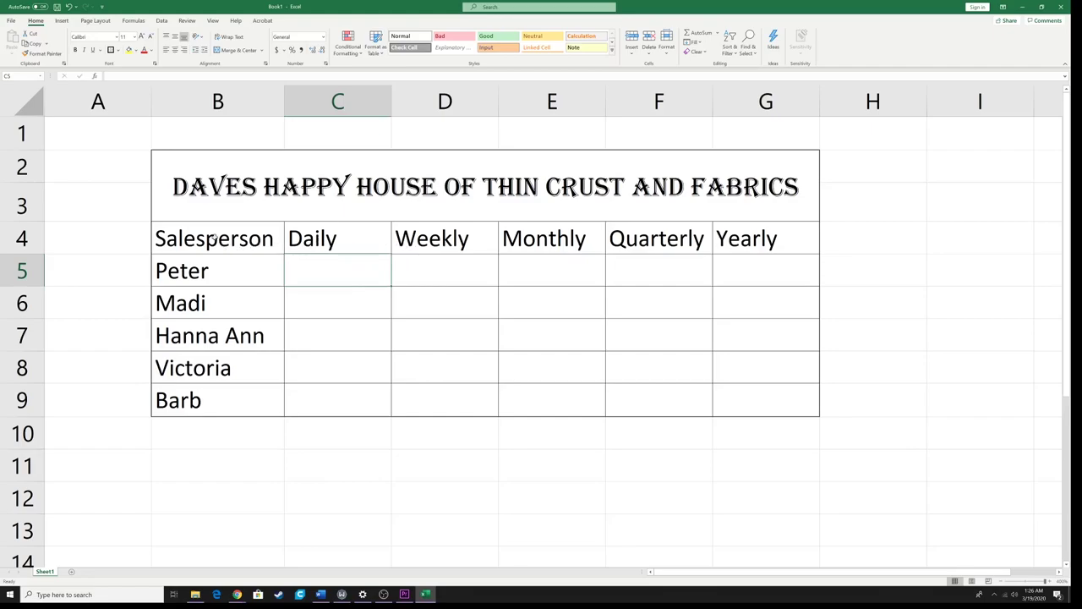
drag(192, 240, 741, 230)
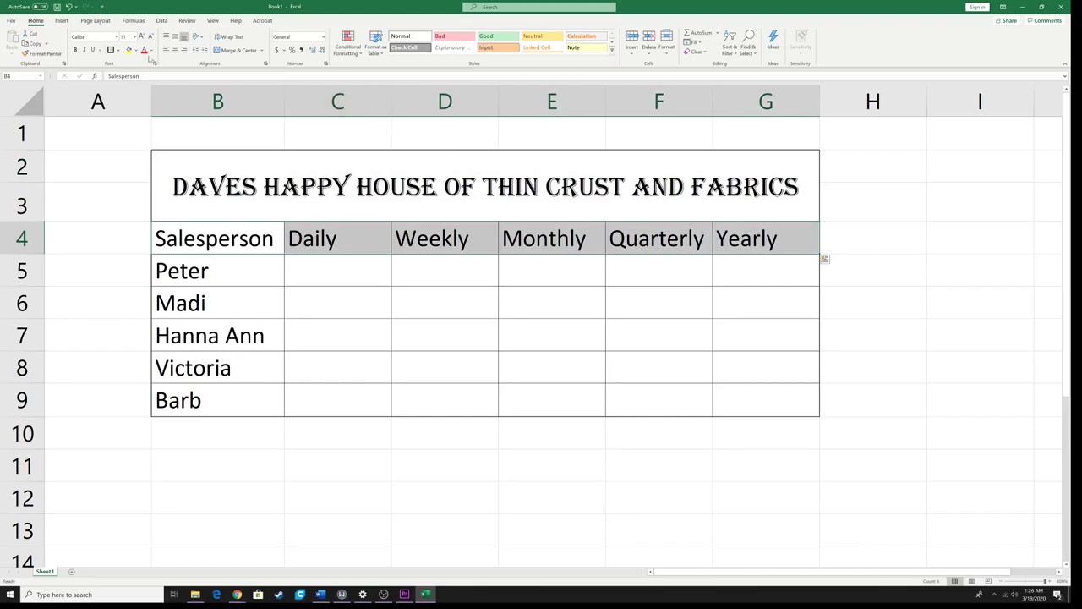
click(135, 51)
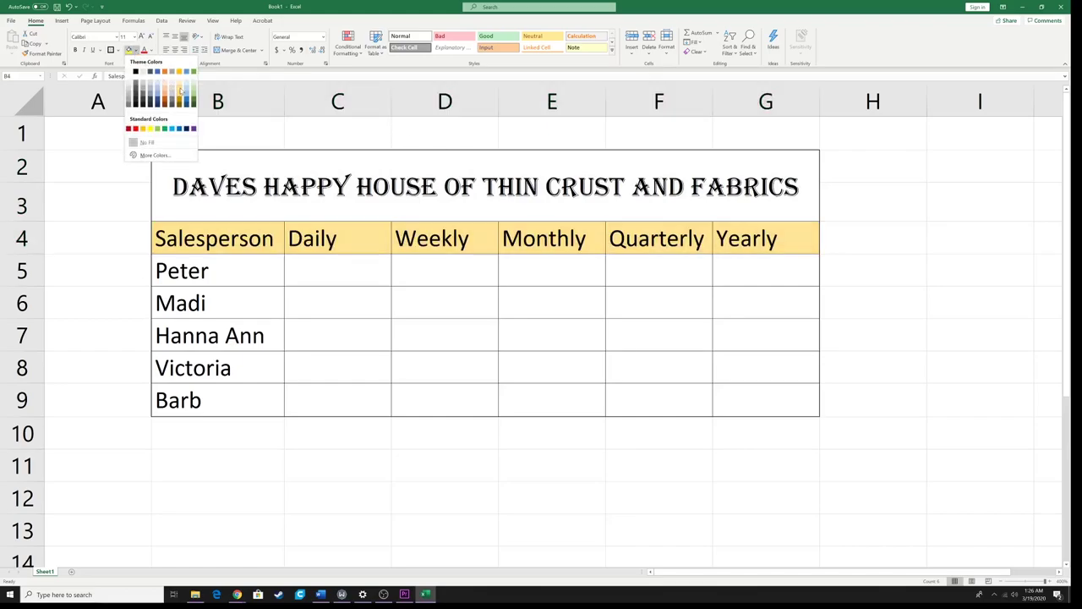
click(180, 92)
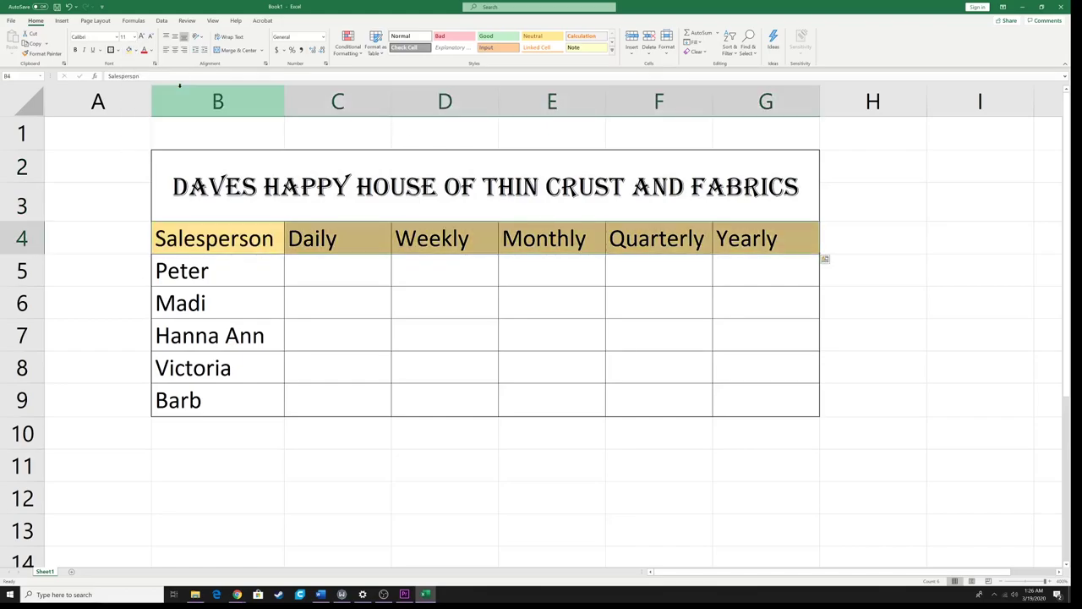
click(251, 263)
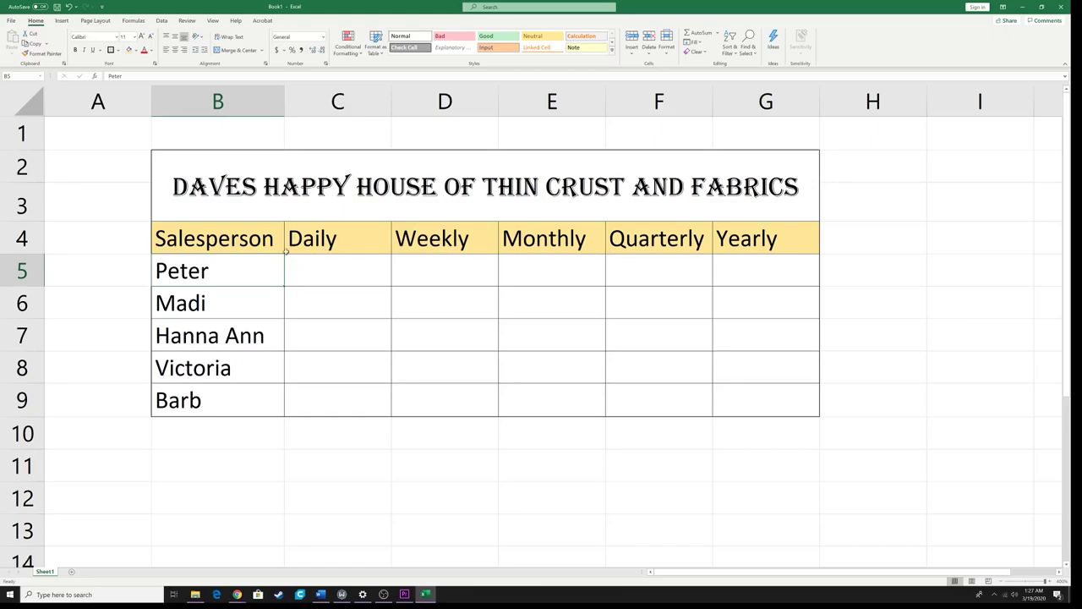
click(334, 281)
click(427, 278)
click(522, 270)
click(654, 271)
click(783, 276)
mouse_move(343, 271)
mouse_down()
mouse_move(457, 313)
mouse_move(761, 390)
mouse_move(361, 268)
mouse_up()
click(550, 273)
click(469, 267)
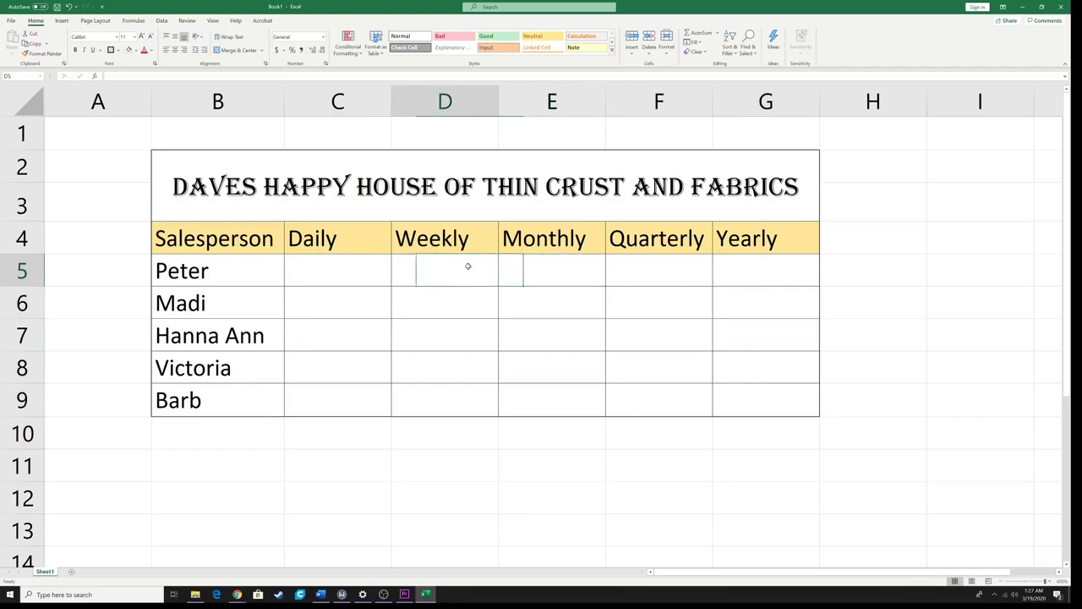
click(358, 269)
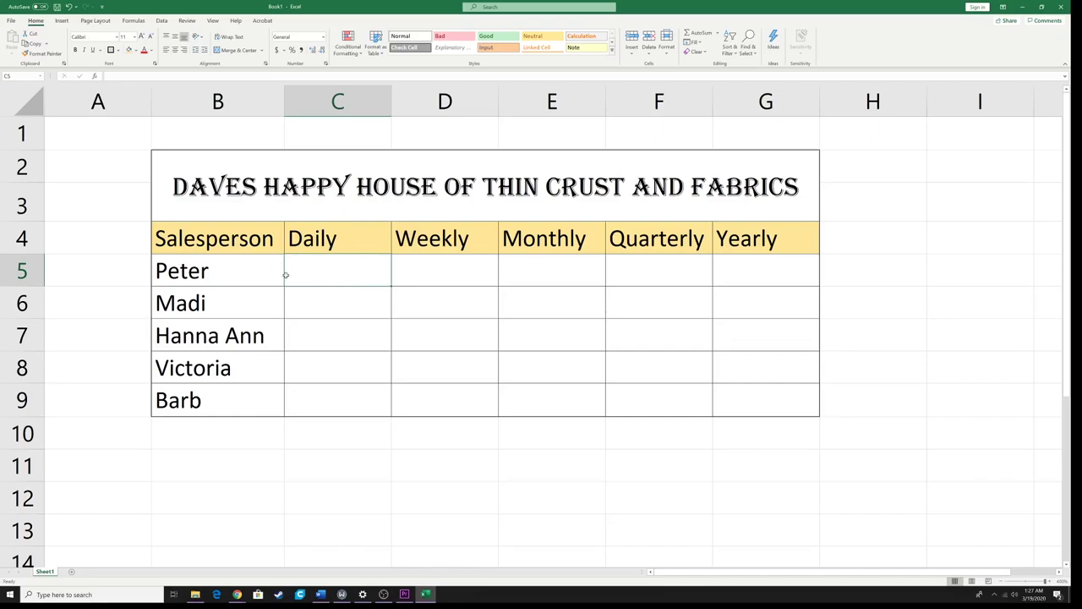
Step: Format the empty sales figure cells in the range C5:G9 as Currency
drag(321, 268, 751, 390)
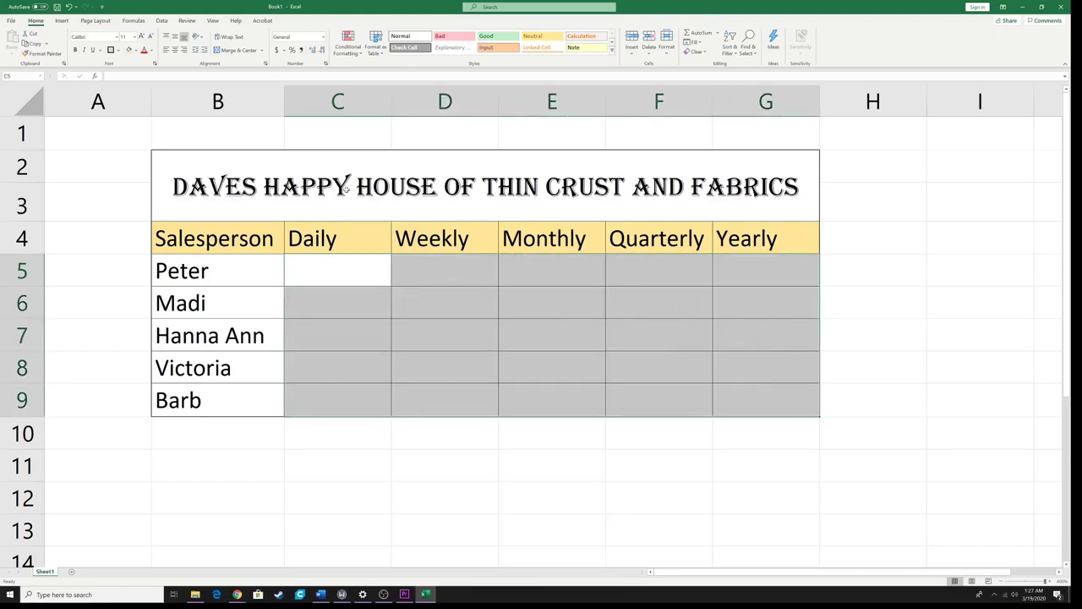
click(323, 39)
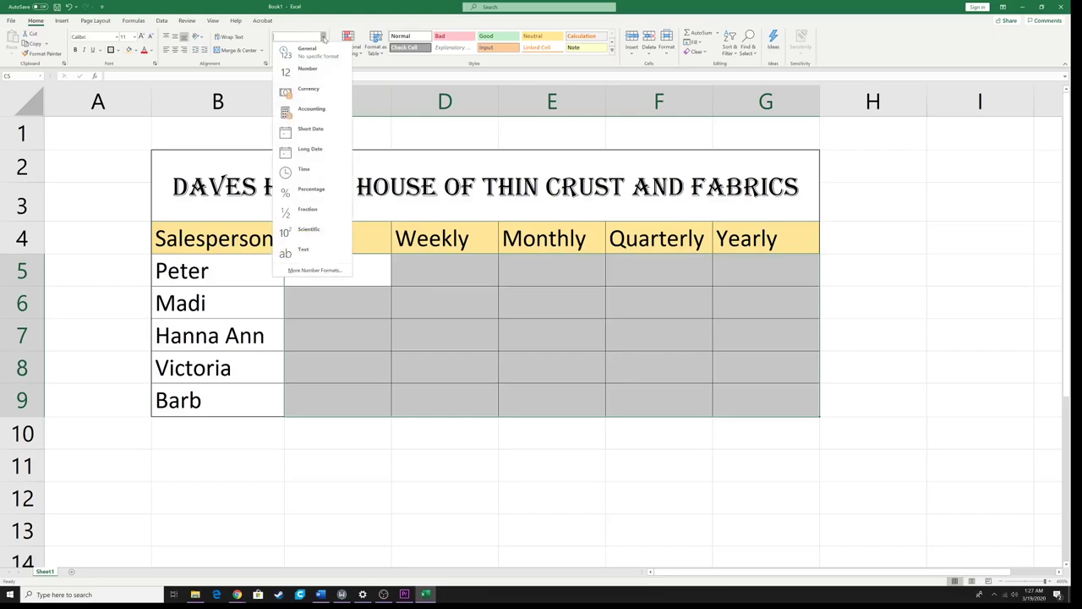
click(308, 91)
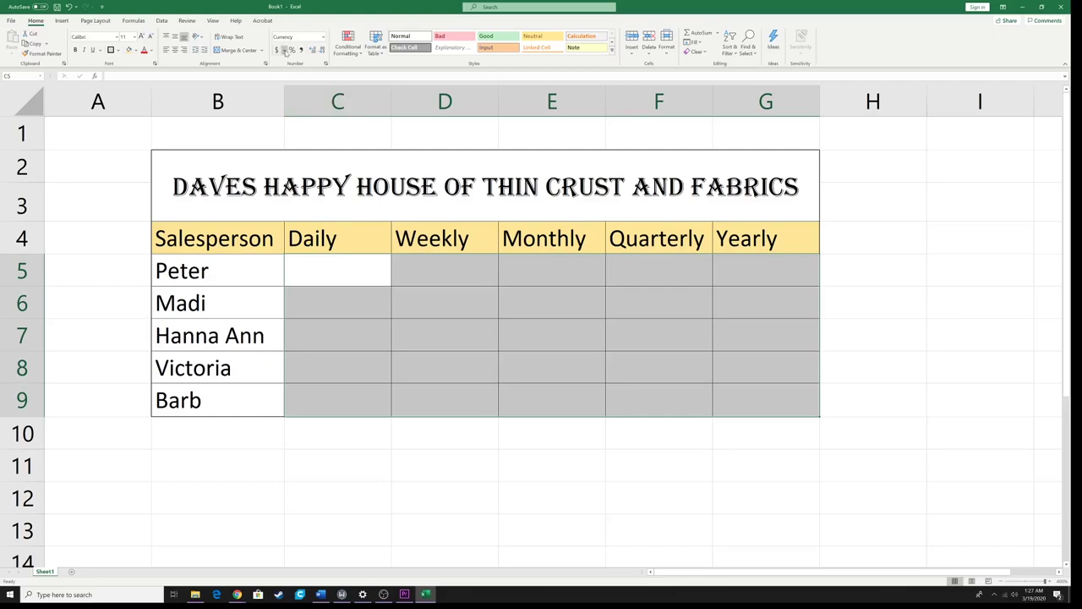
Step: Try the English (United States) accounting format on C5:G9, and return the range to Currency
click(285, 51)
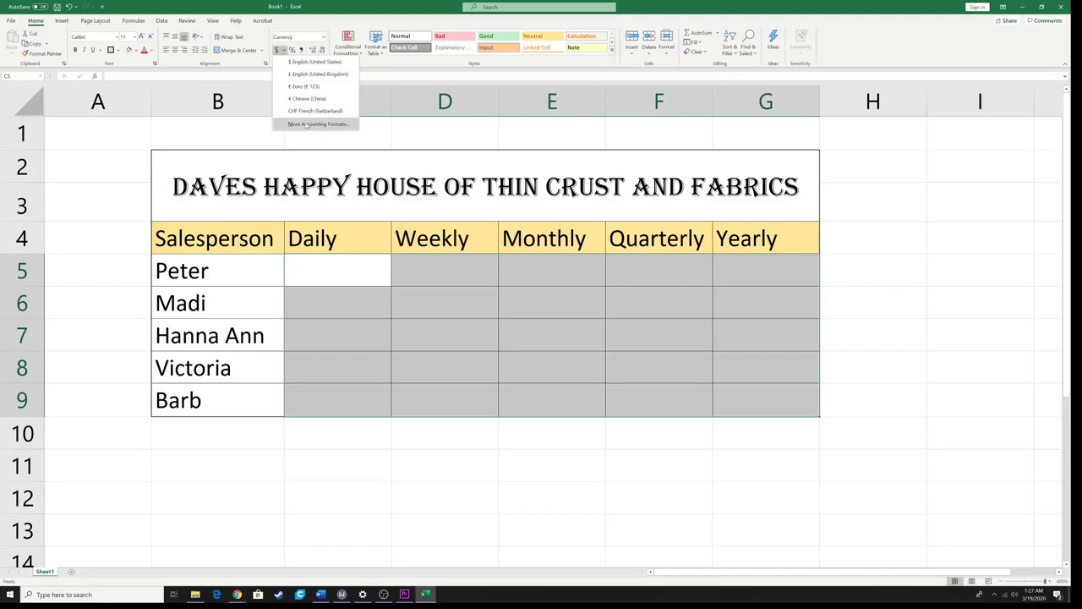
click(301, 63)
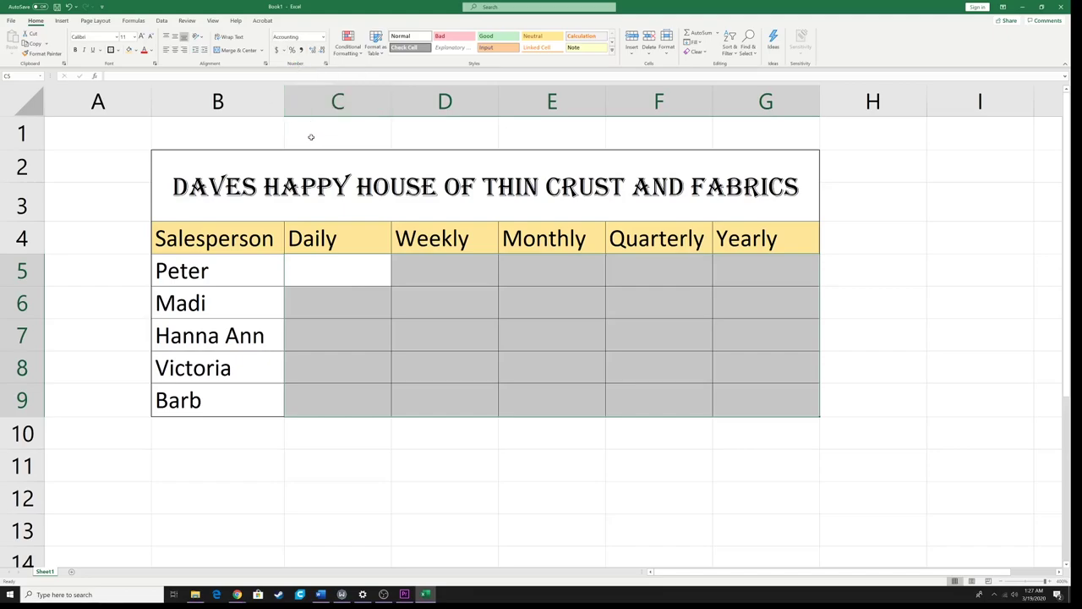
click(322, 37)
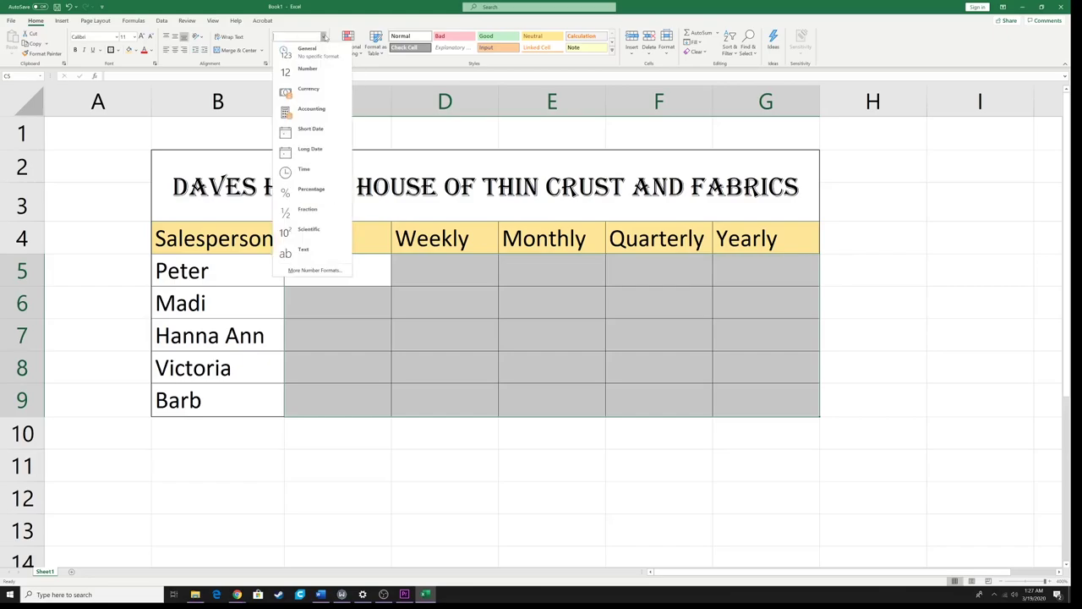
click(310, 89)
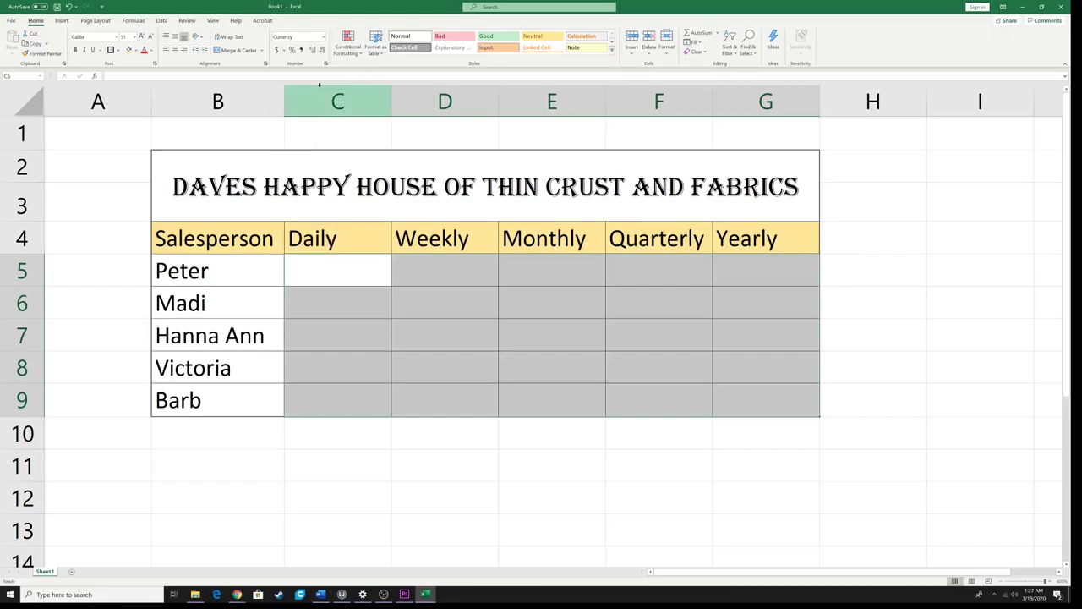
Step: Enter the daily sales figures 5, 850, 725, 250 and 525 in cells C5 through C9
double_click(318, 269)
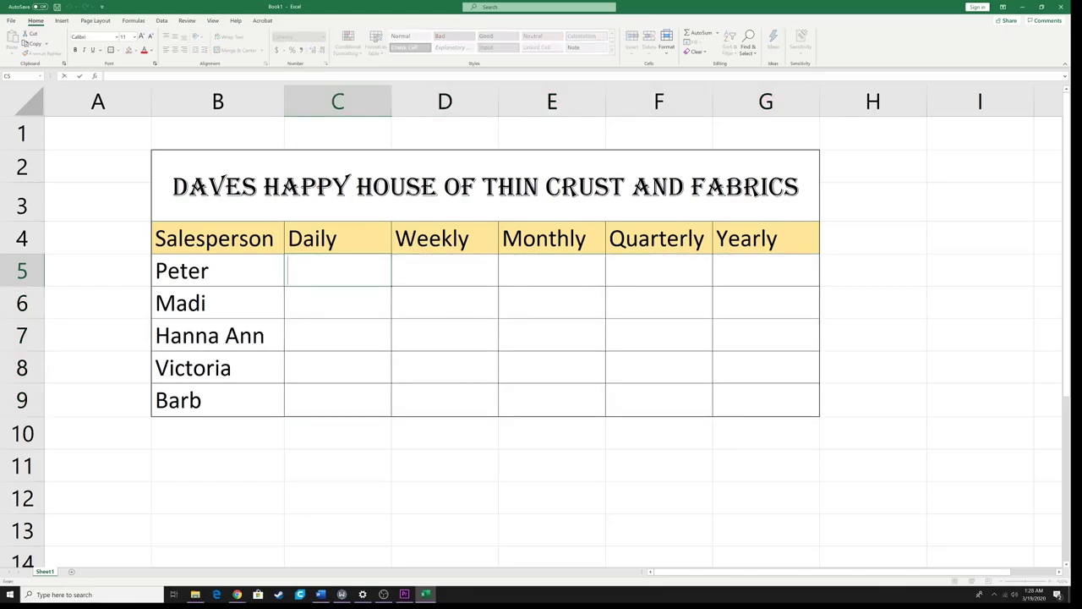
text(5)
key(Return)
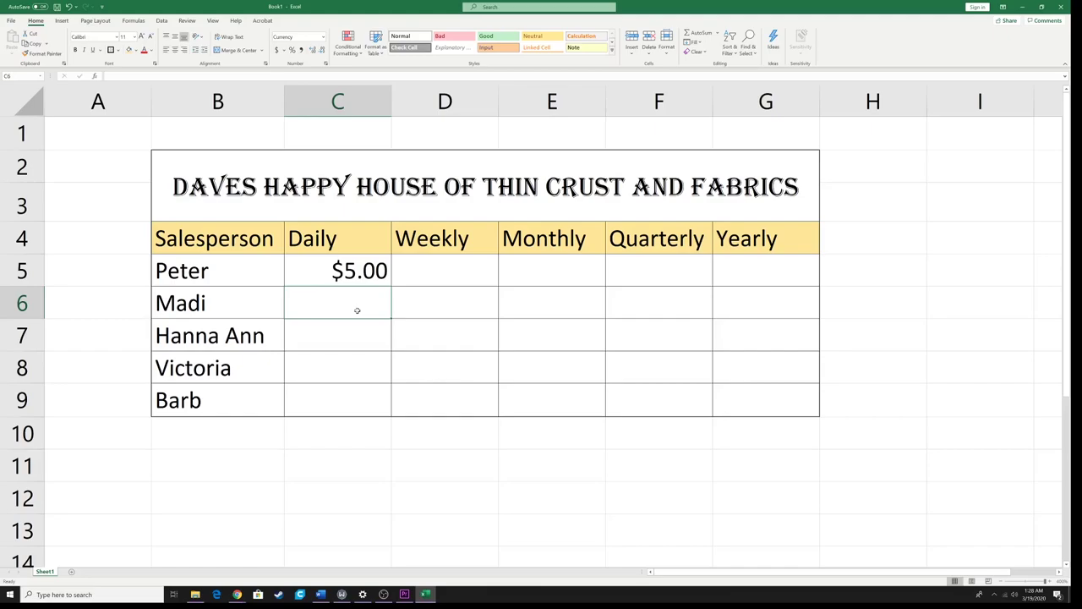
text(850)
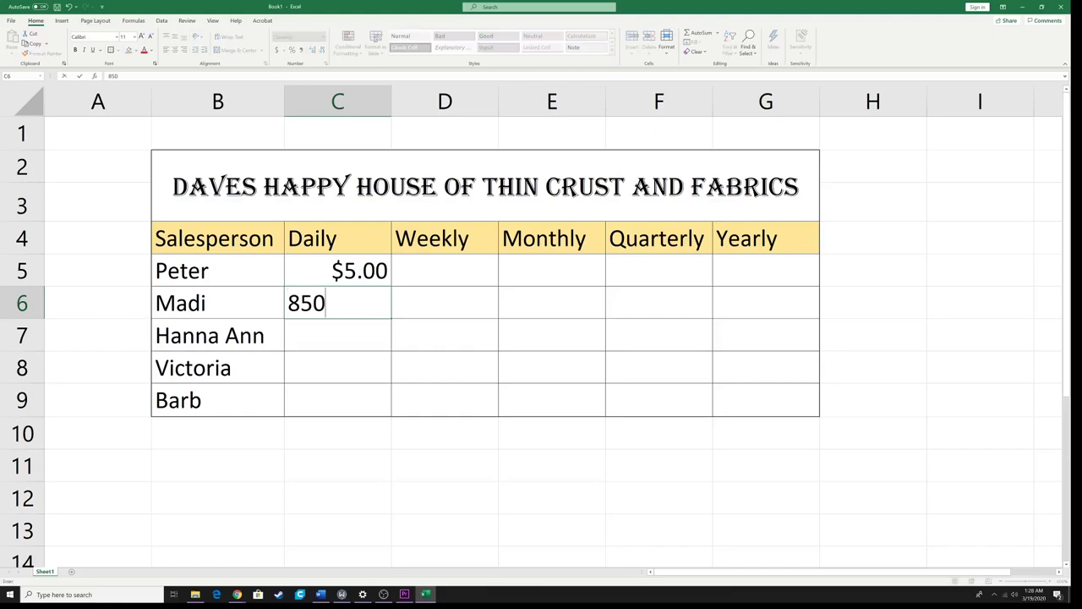
key(Return)
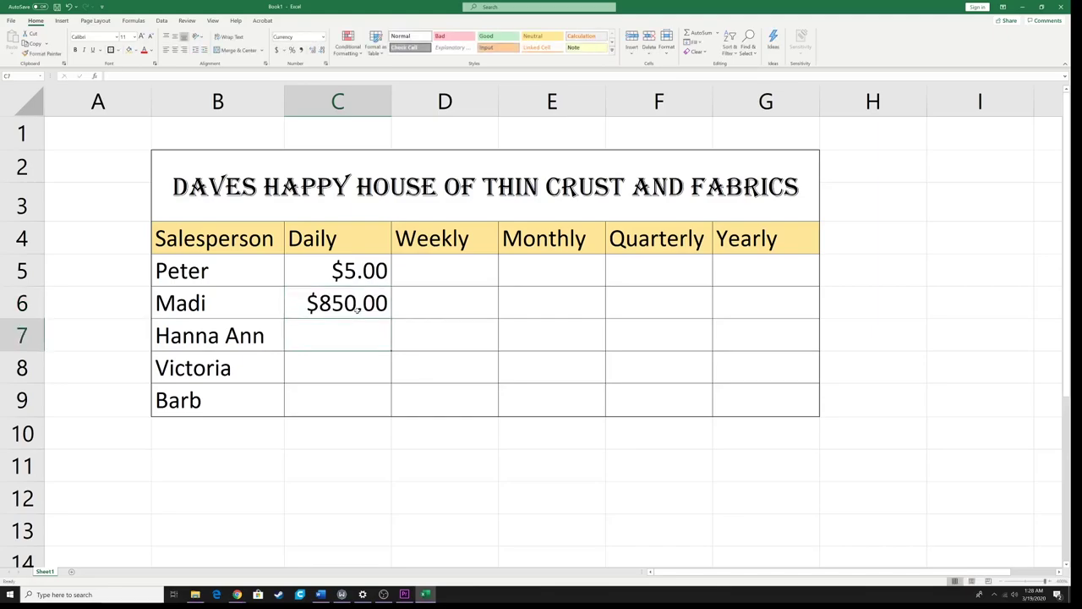
text(7)
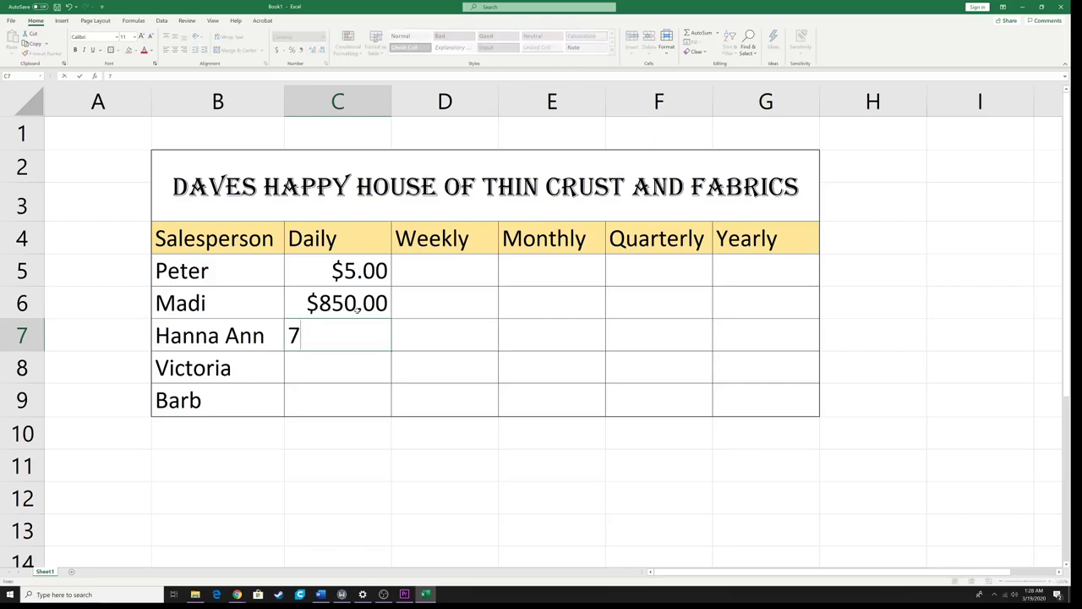
text(25)
key(Return)
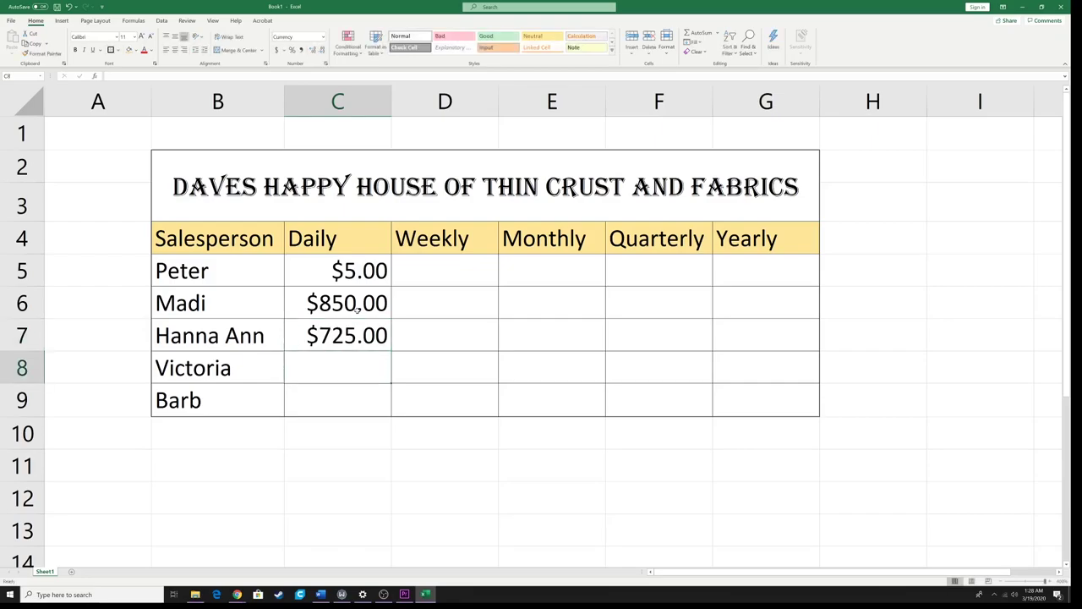
text(2)
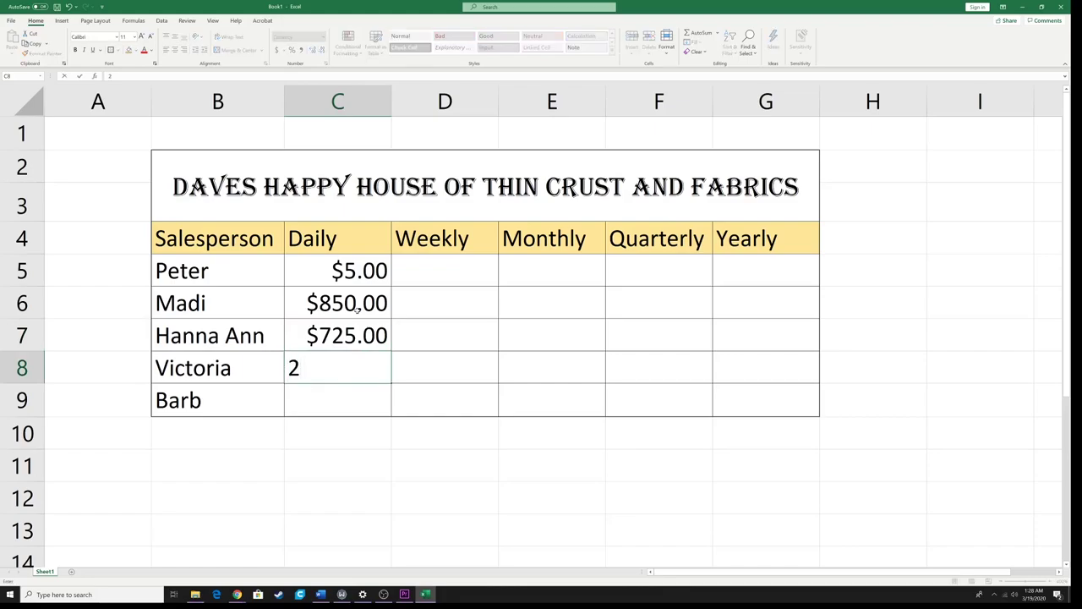
text(50)
key(Return)
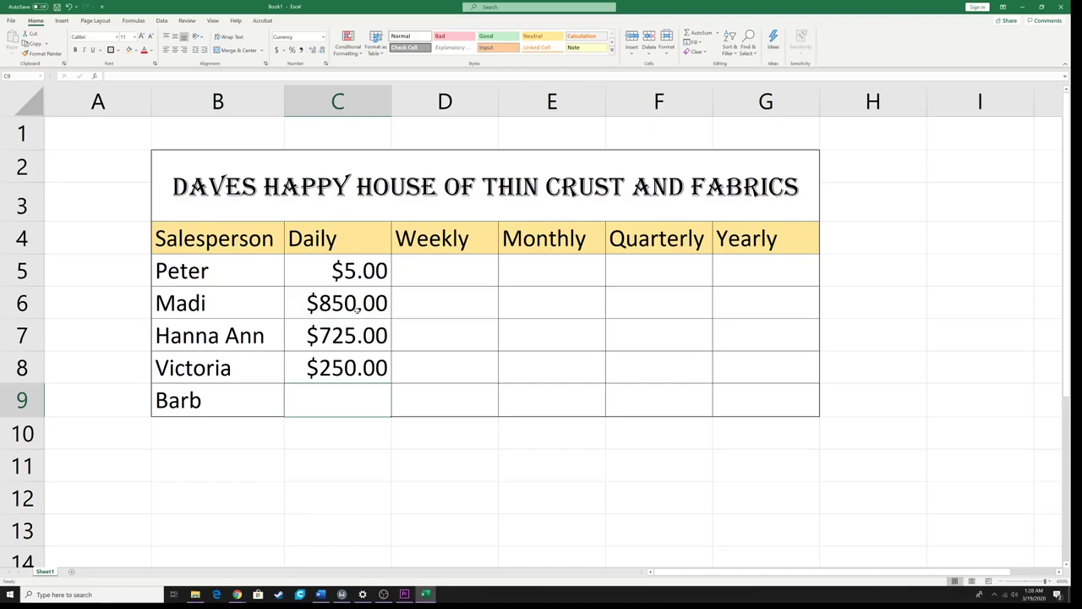
text(525)
key(Return)
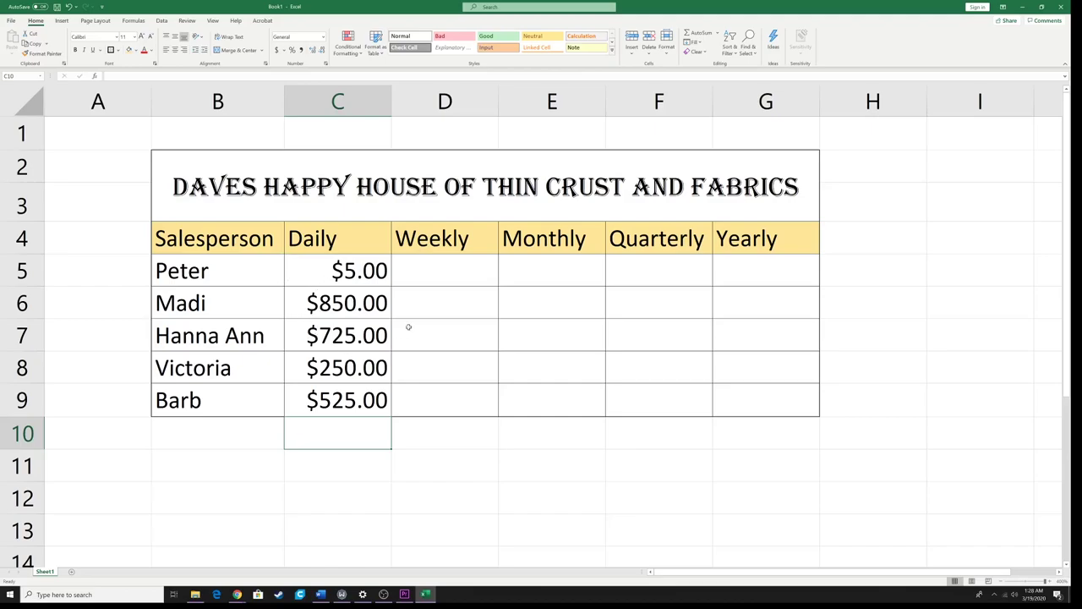
click(436, 278)
click(550, 278)
click(655, 277)
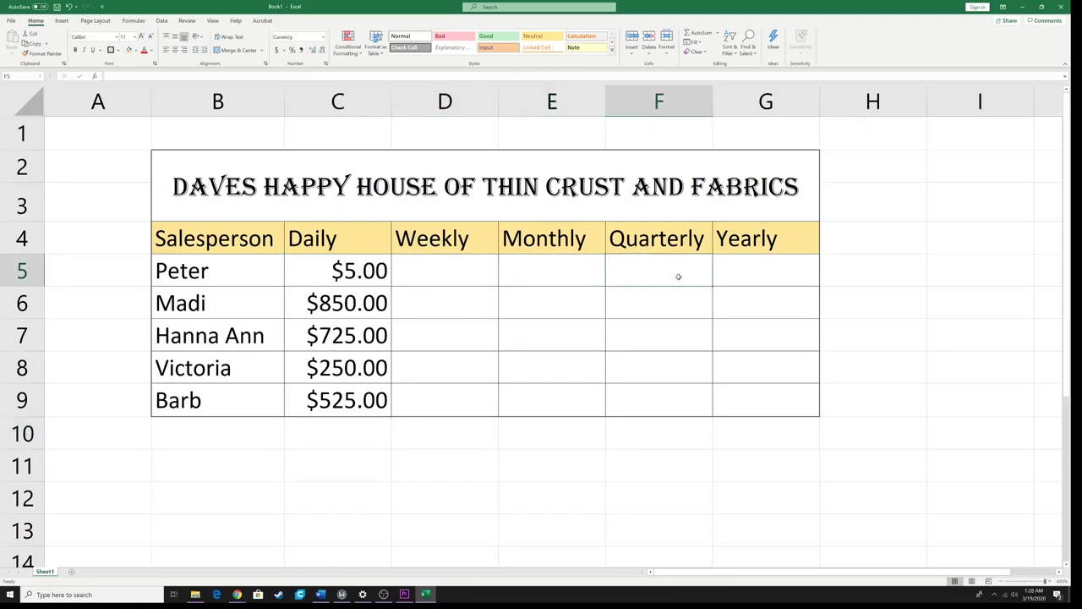
click(754, 274)
click(477, 276)
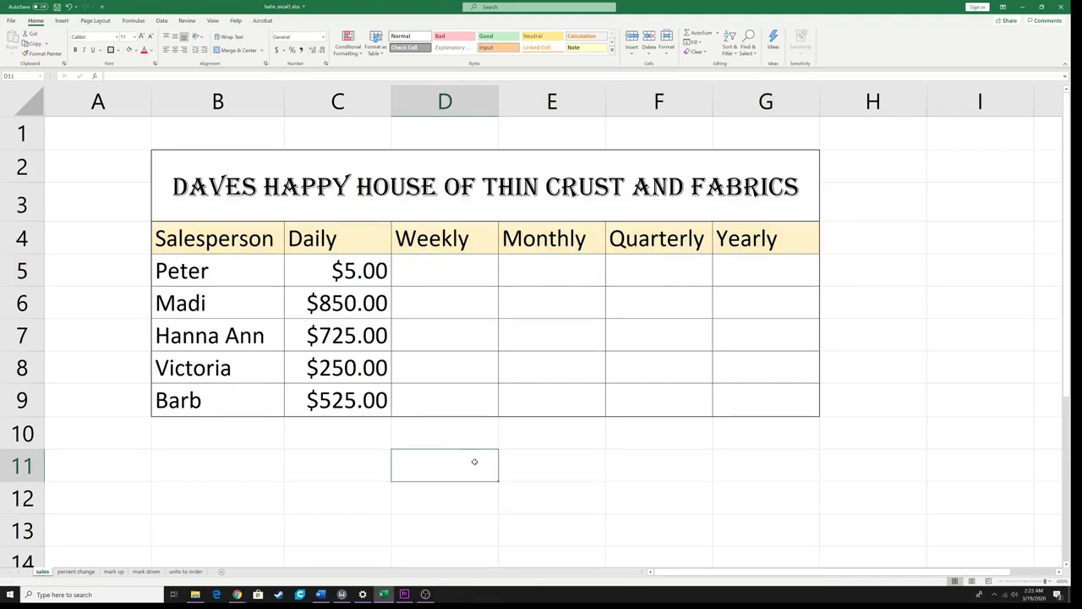
click(541, 320)
click(404, 595)
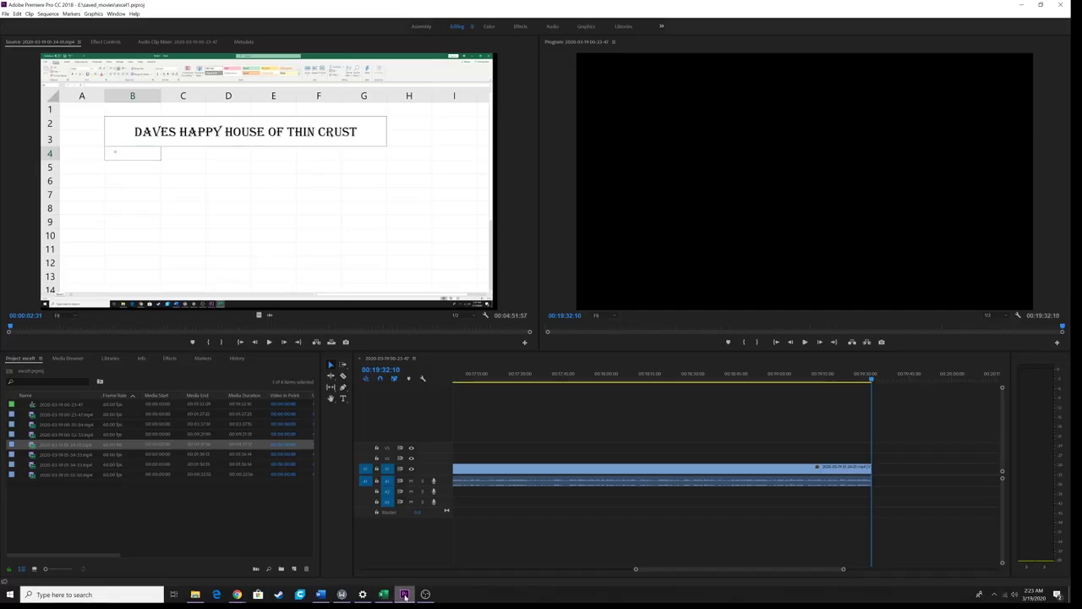
click(426, 595)
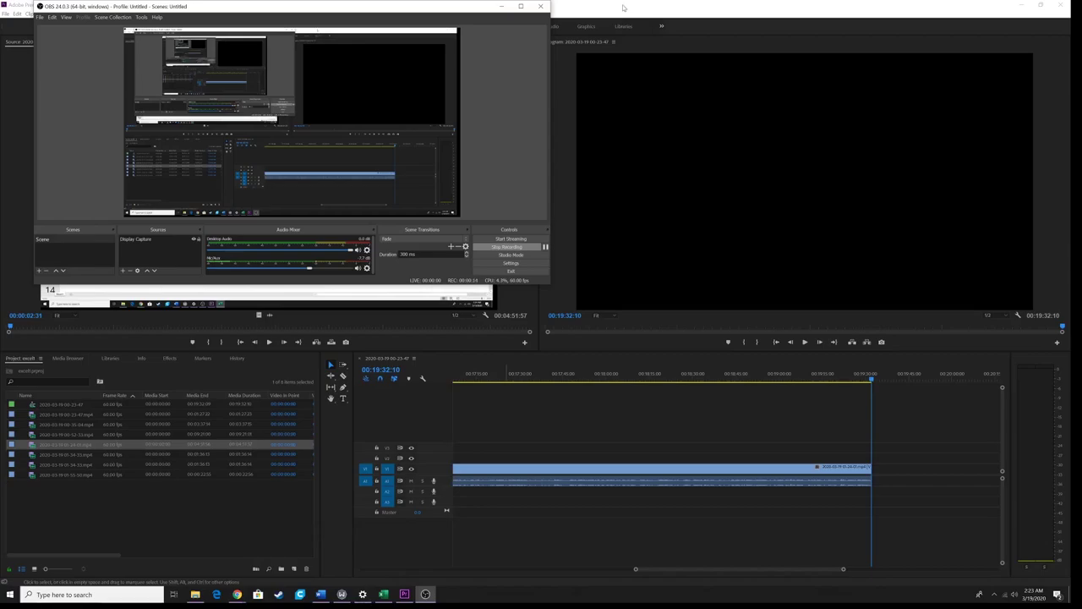
click(383, 596)
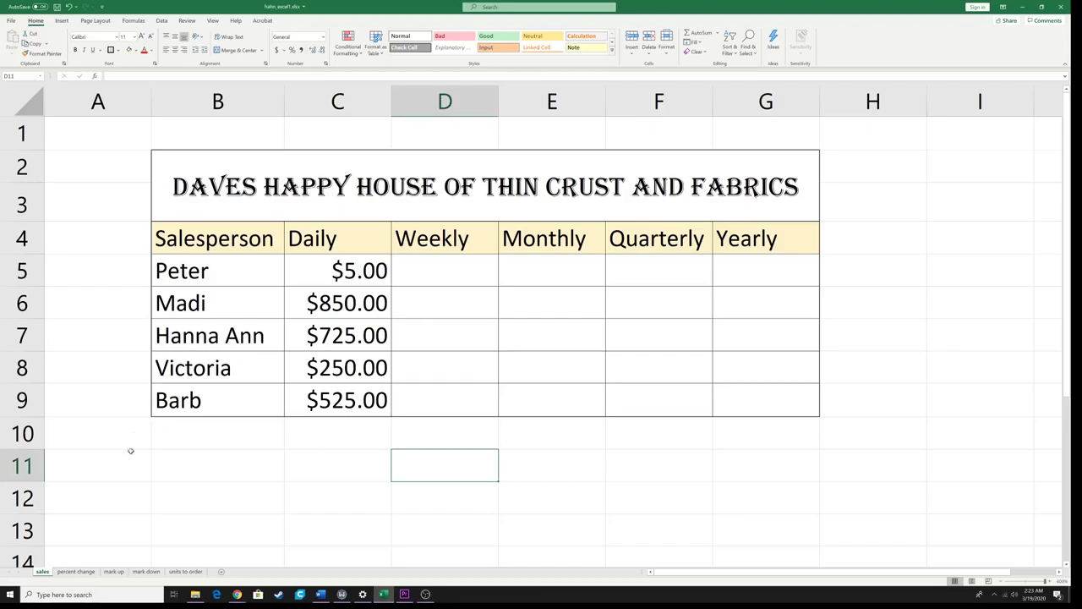
click(194, 468)
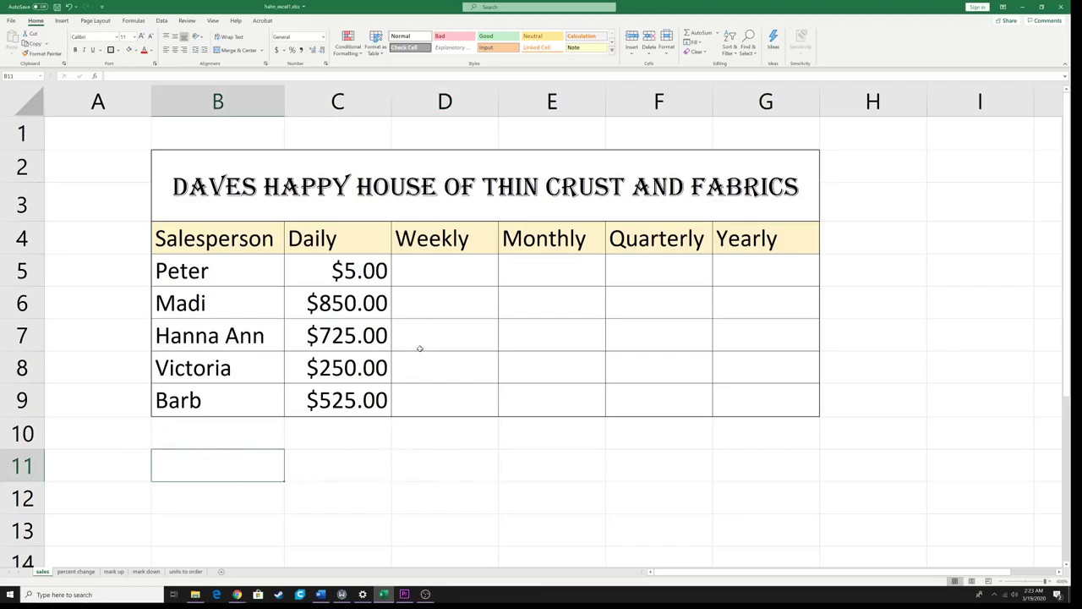
click(427, 276)
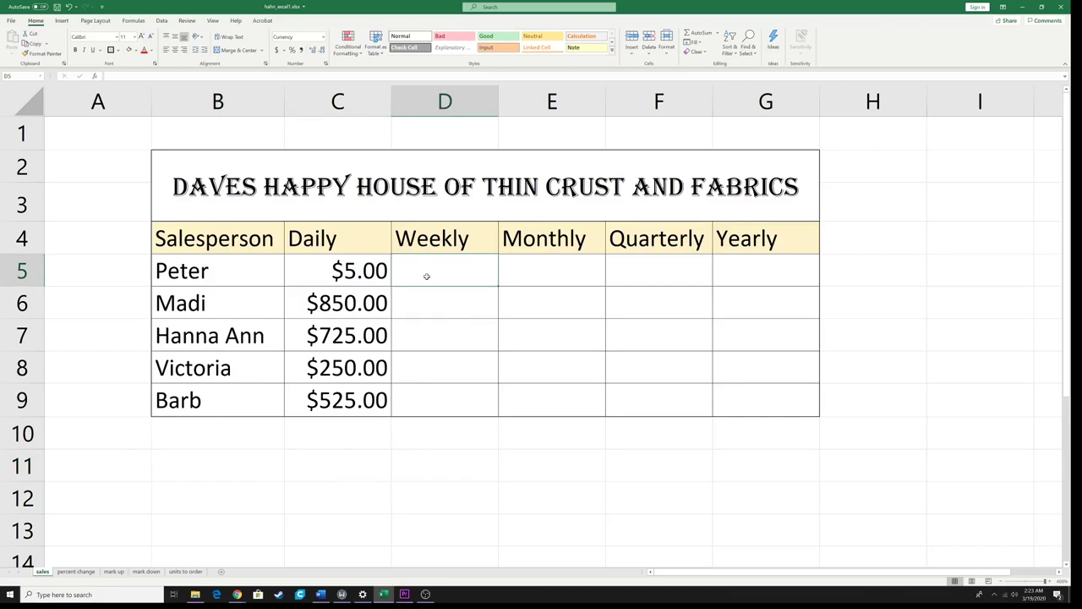
text(5)
key(ctrl+Return)
double_click(427, 265)
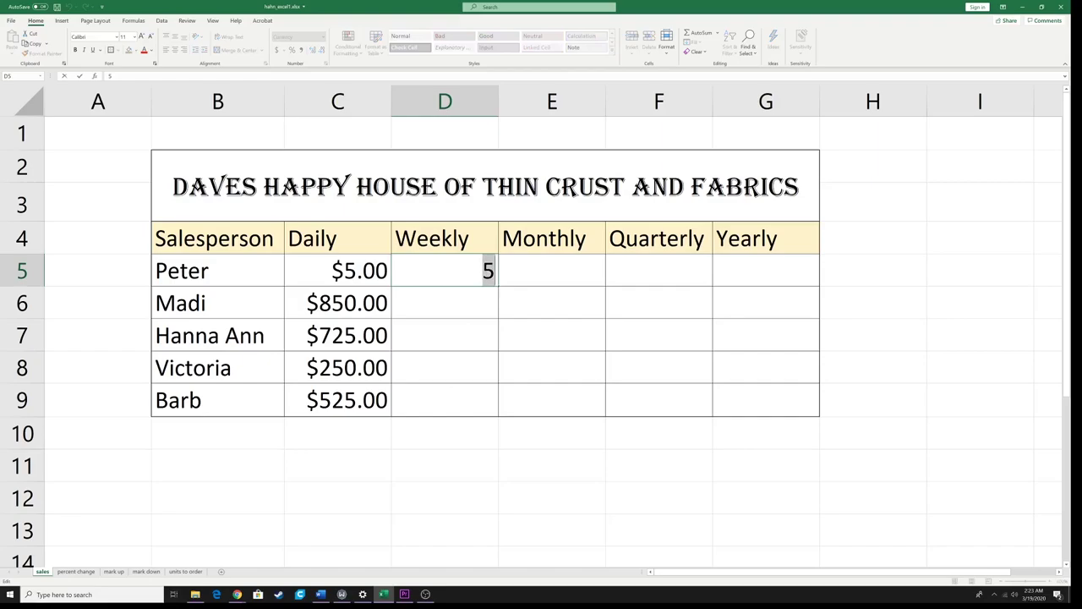
key(BackSpace)
click(431, 305)
Step: Enter the formula =5*C5 in cell D5 to calculate the first salesperson's weekly sales
click(434, 271)
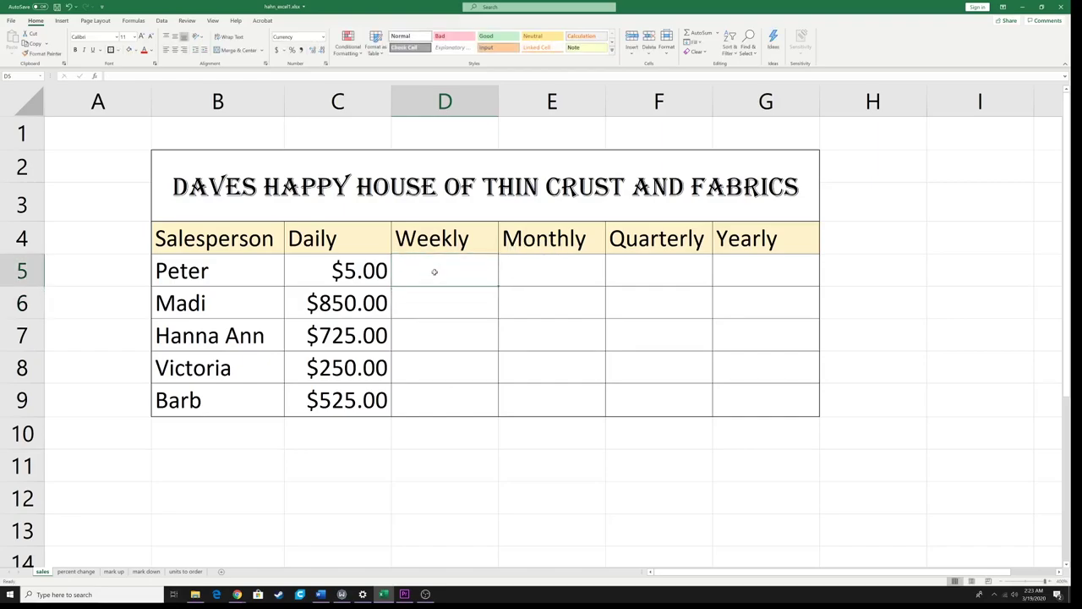
click(430, 291)
click(431, 270)
text(=5*)
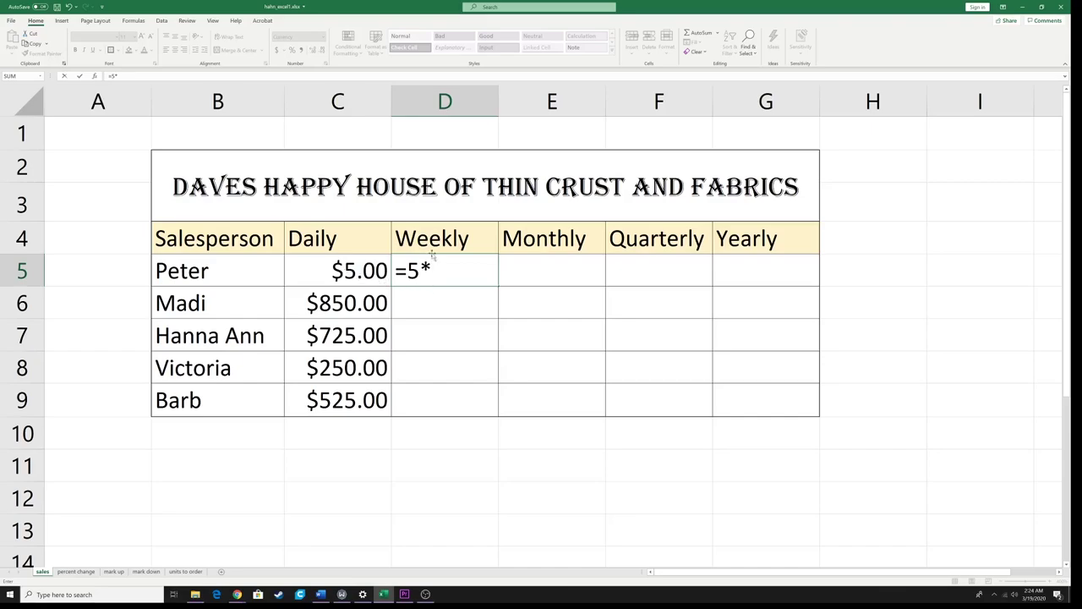
click(357, 269)
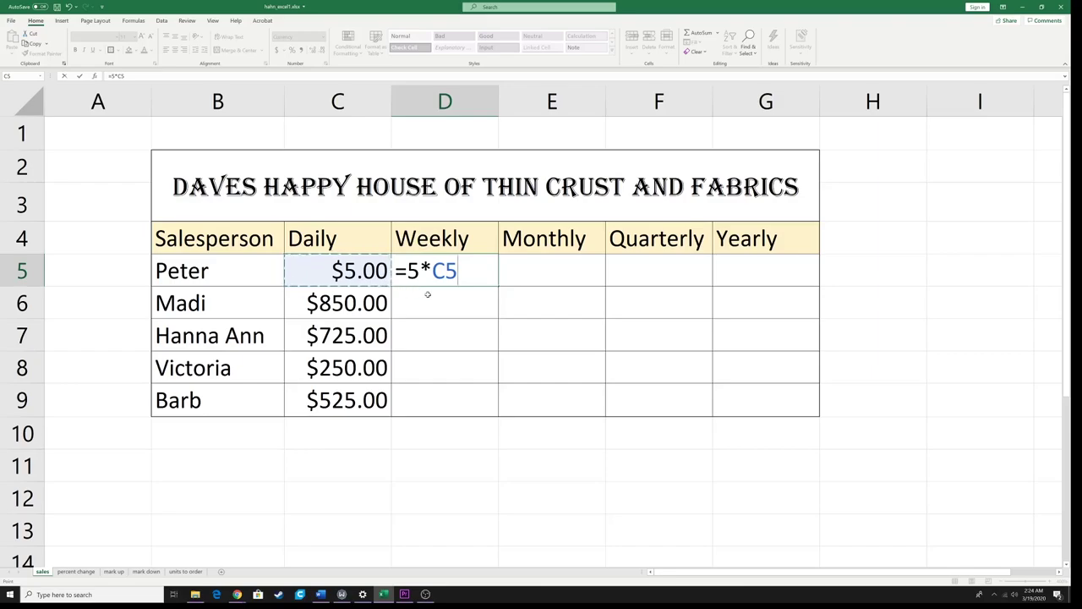
key(Return)
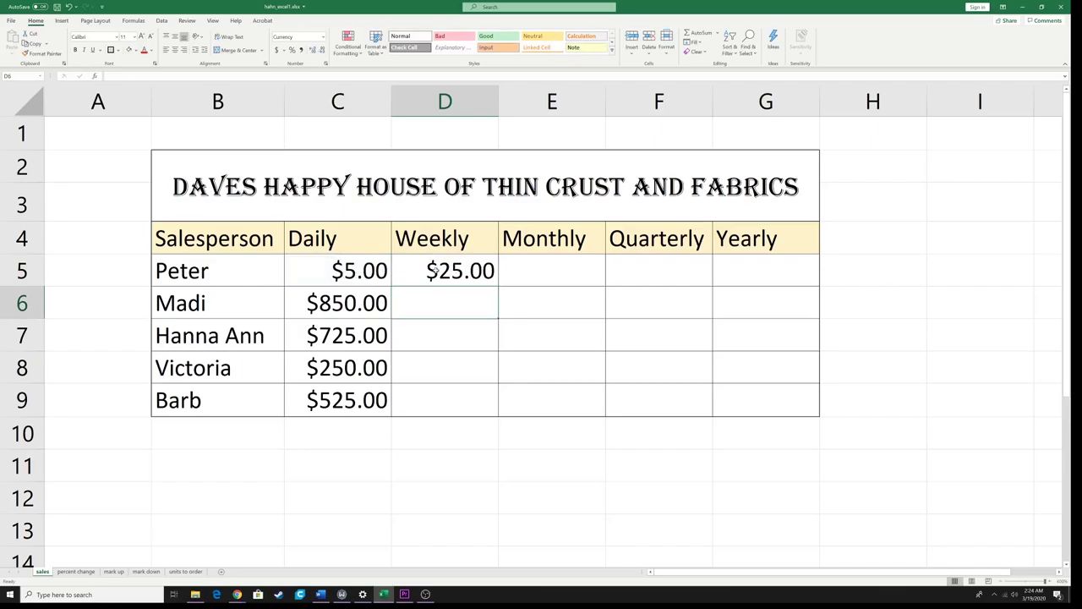
click(445, 273)
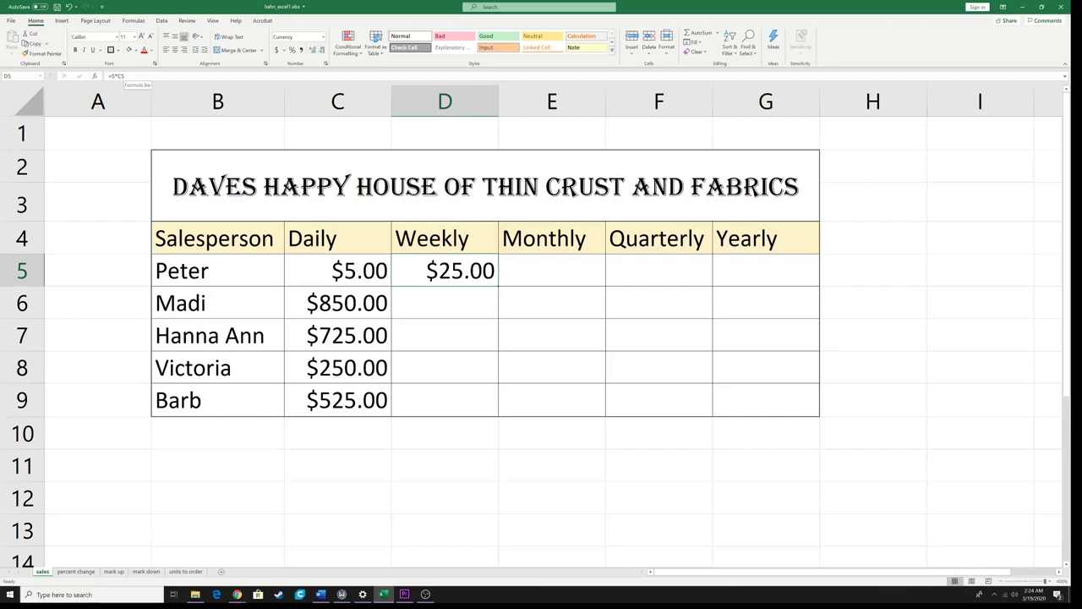
click(129, 77)
drag(125, 76, 149, 165)
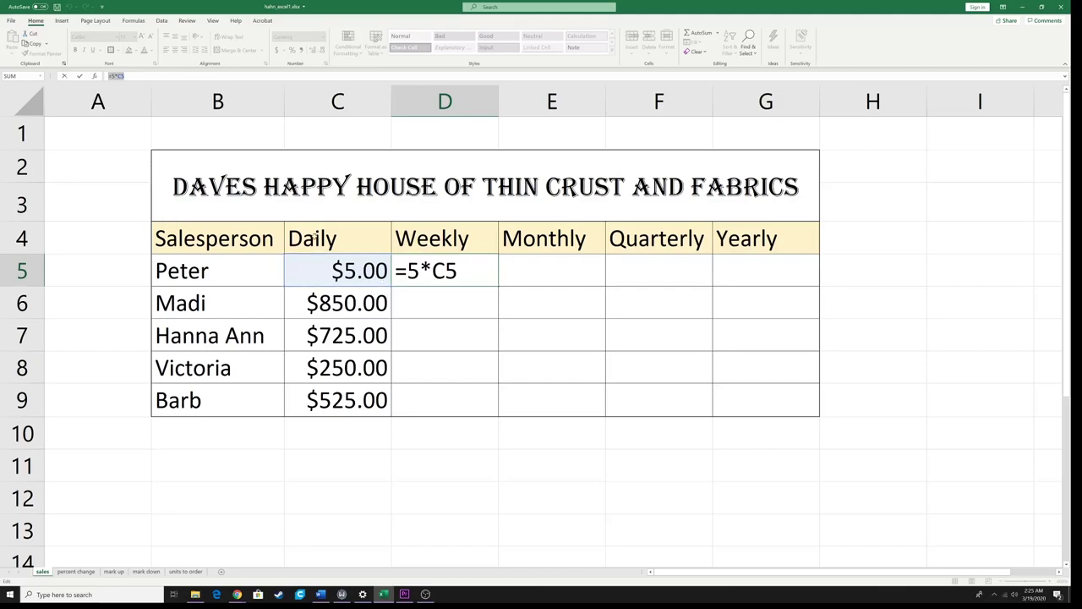
click(356, 297)
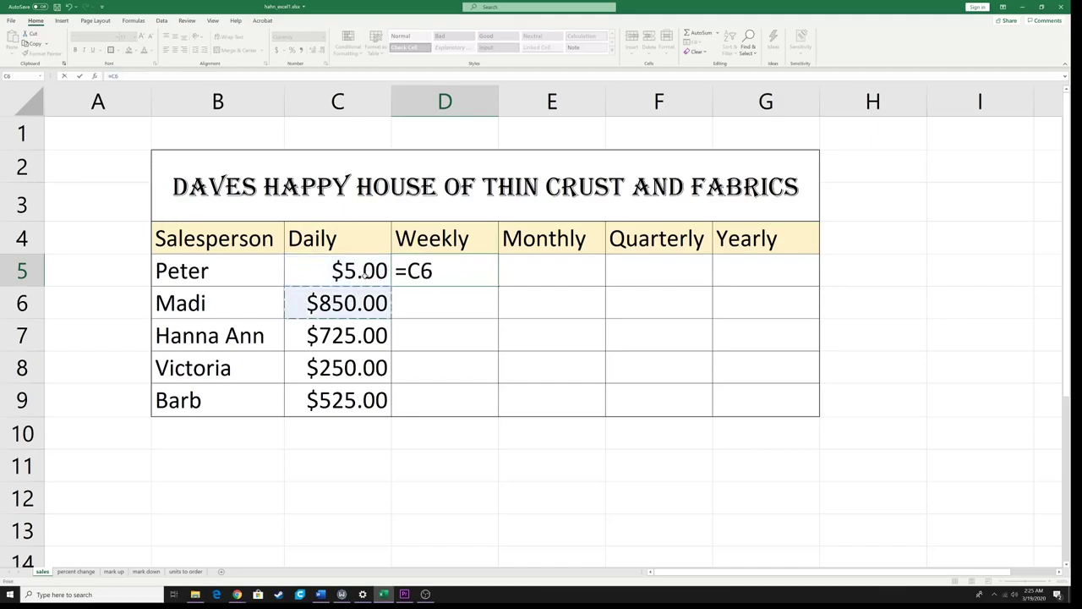
key(ctrl+z)
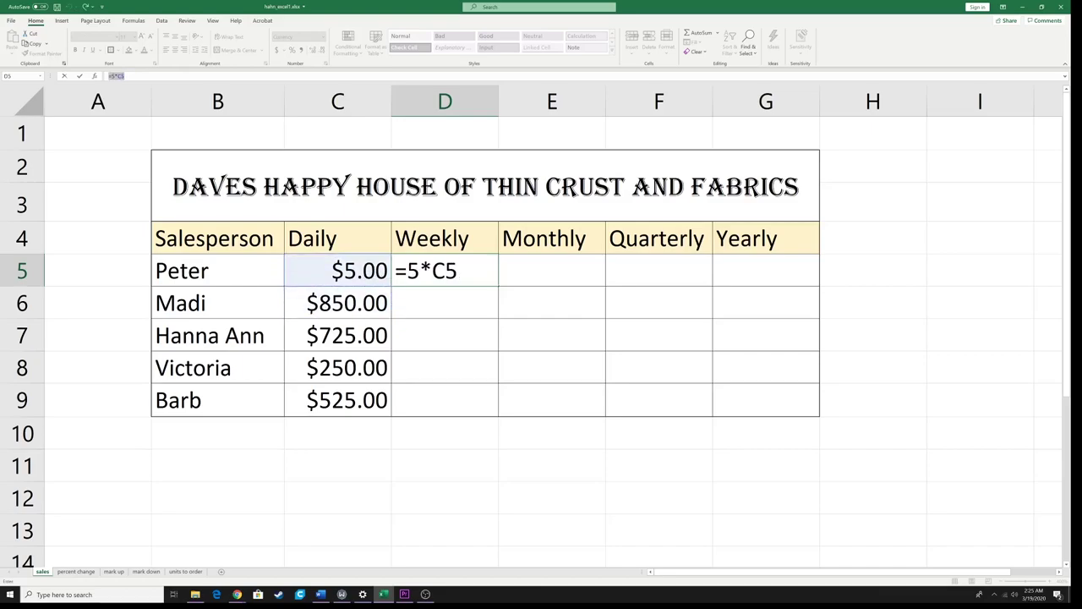
key(Return)
Step: Copy the weekly sales formula from D5 down to D9, and check the copied formulas against the daily figures in column C
click(461, 270)
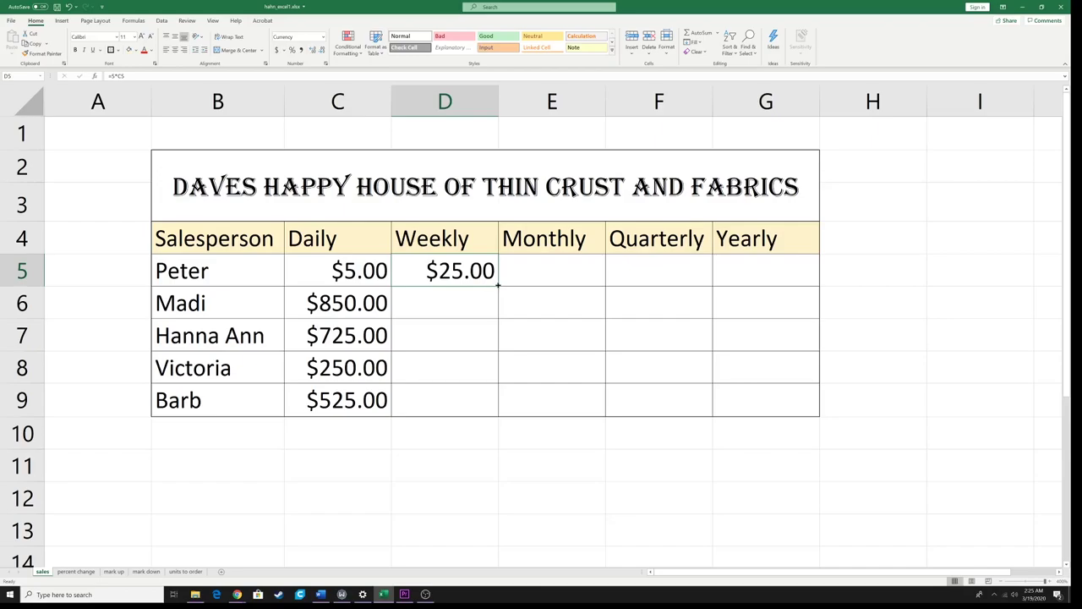
drag(499, 285, 497, 408)
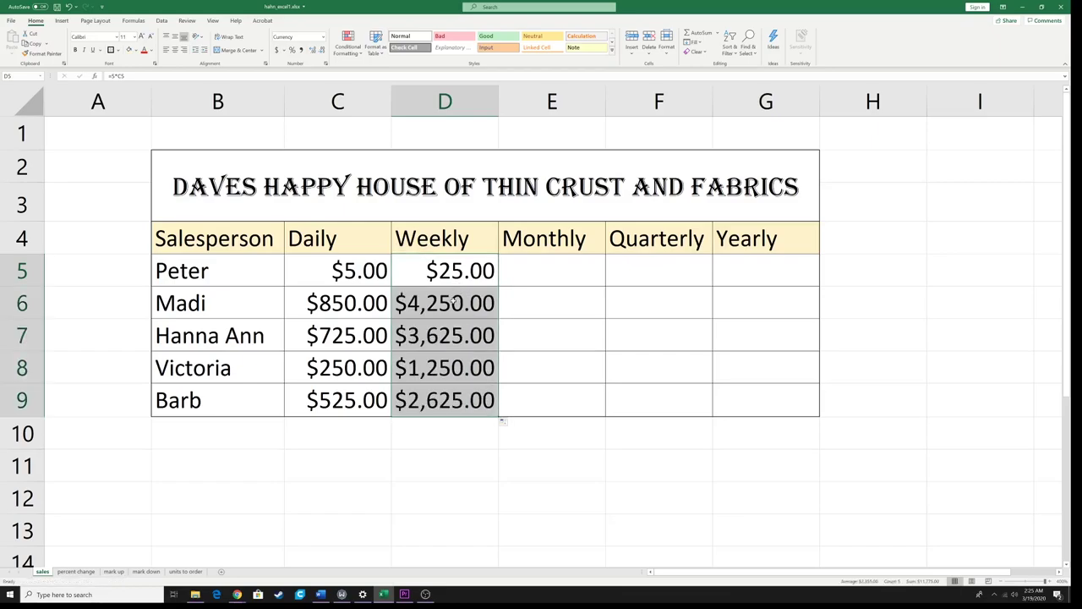
click(454, 300)
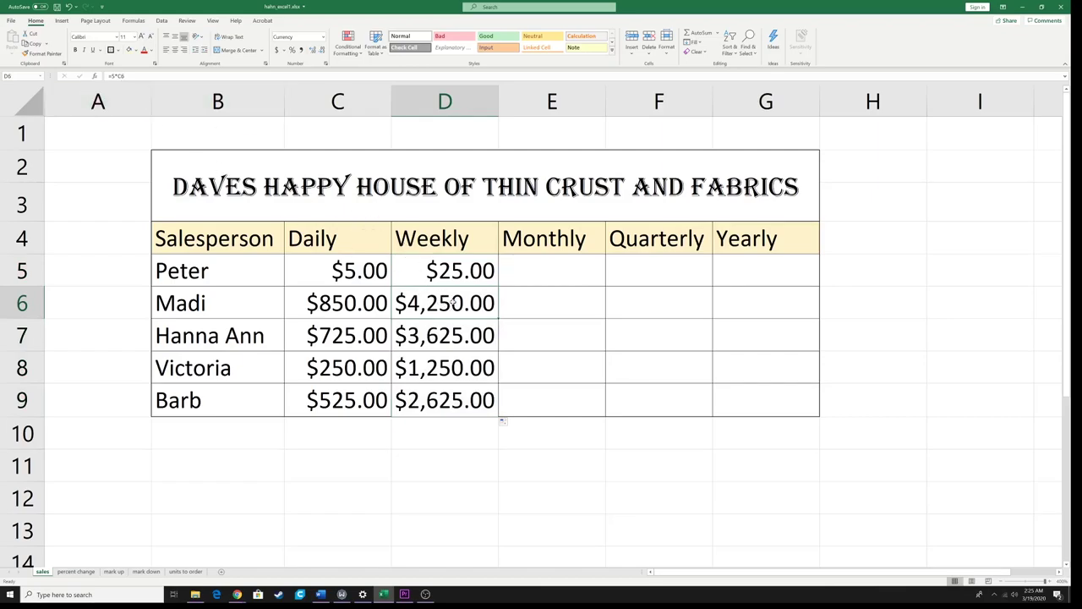
click(338, 102)
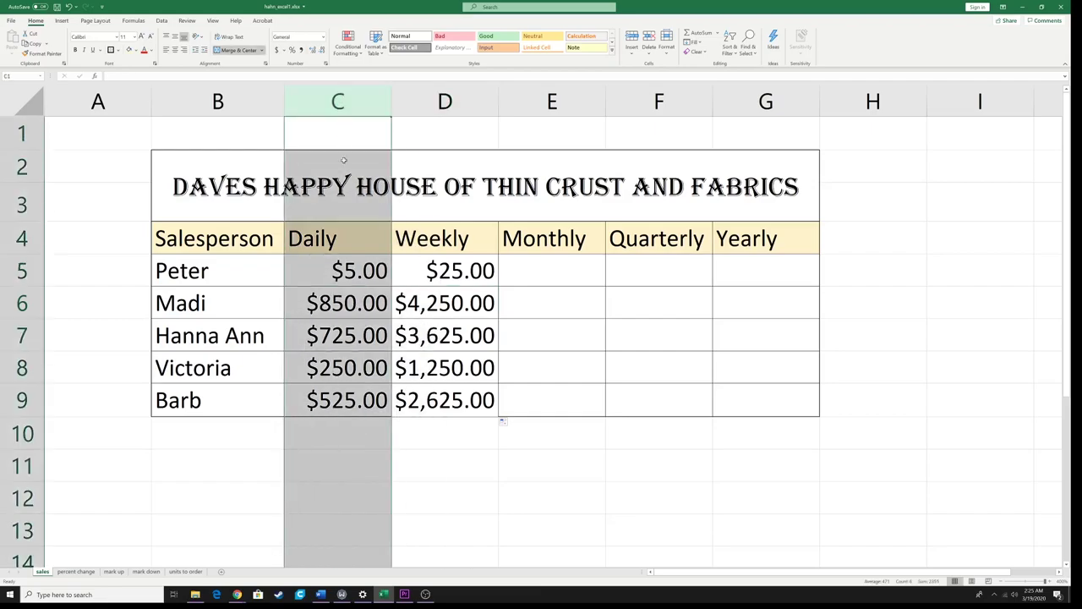
click(321, 307)
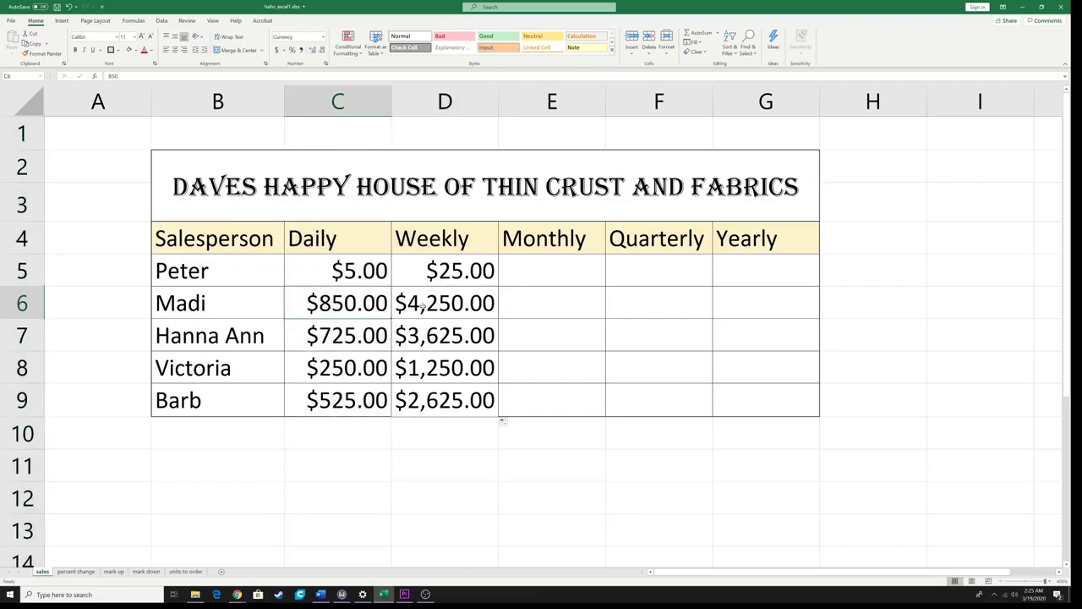
click(445, 312)
click(444, 336)
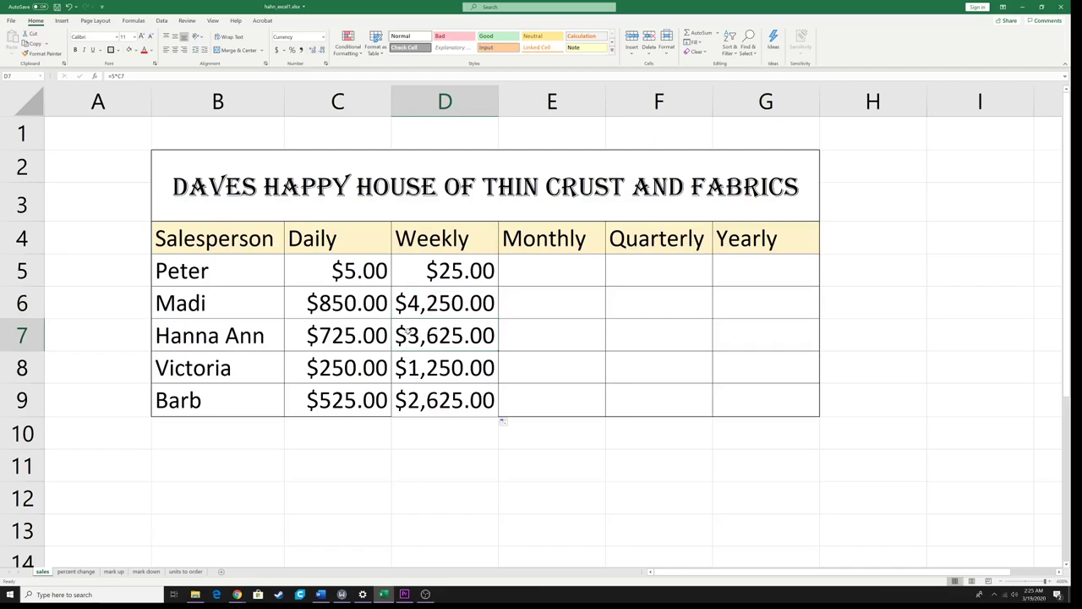
click(352, 336)
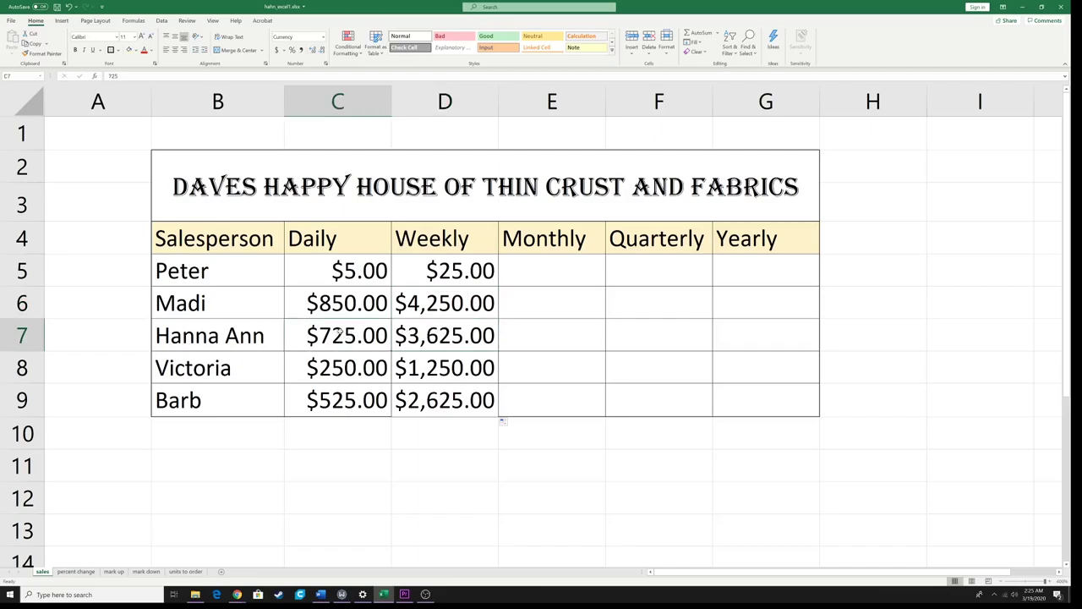
click(457, 267)
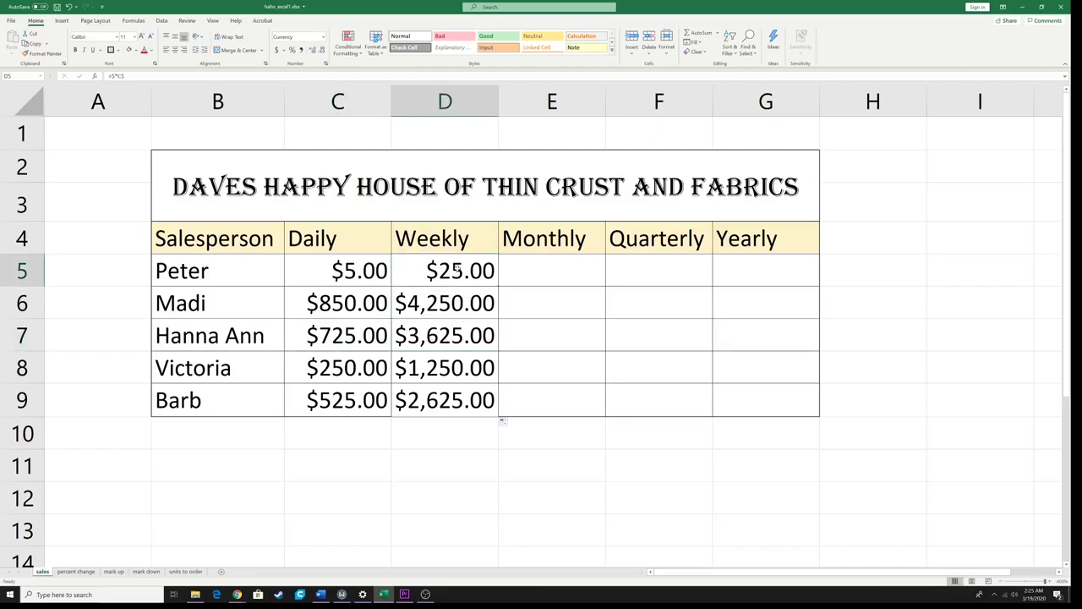
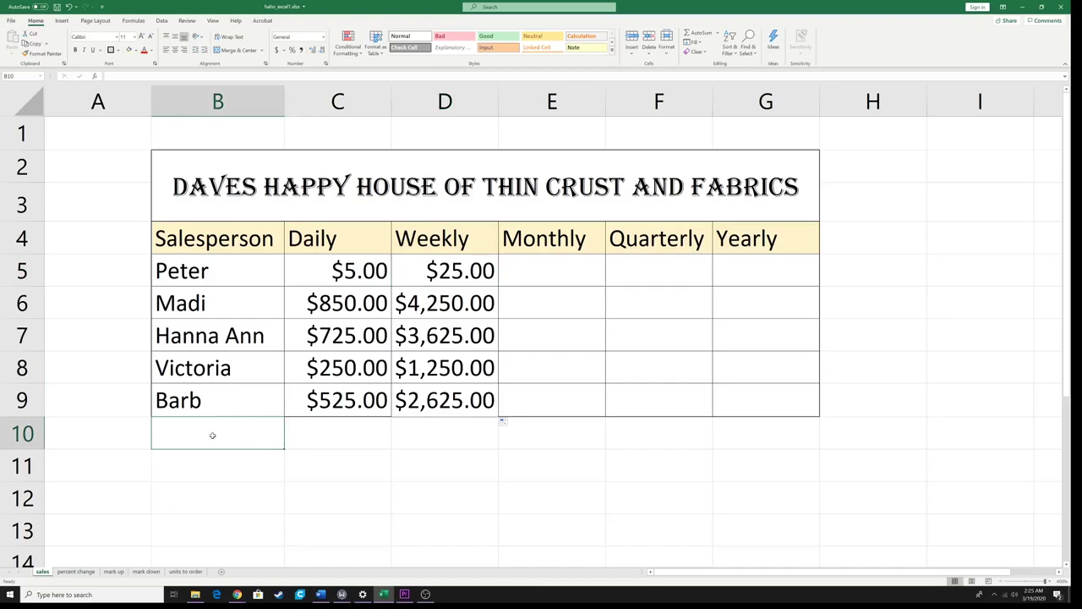
Step: Enter the label TOTALS in cell B10 and apply all borders to the range B10:G10
key(F2)
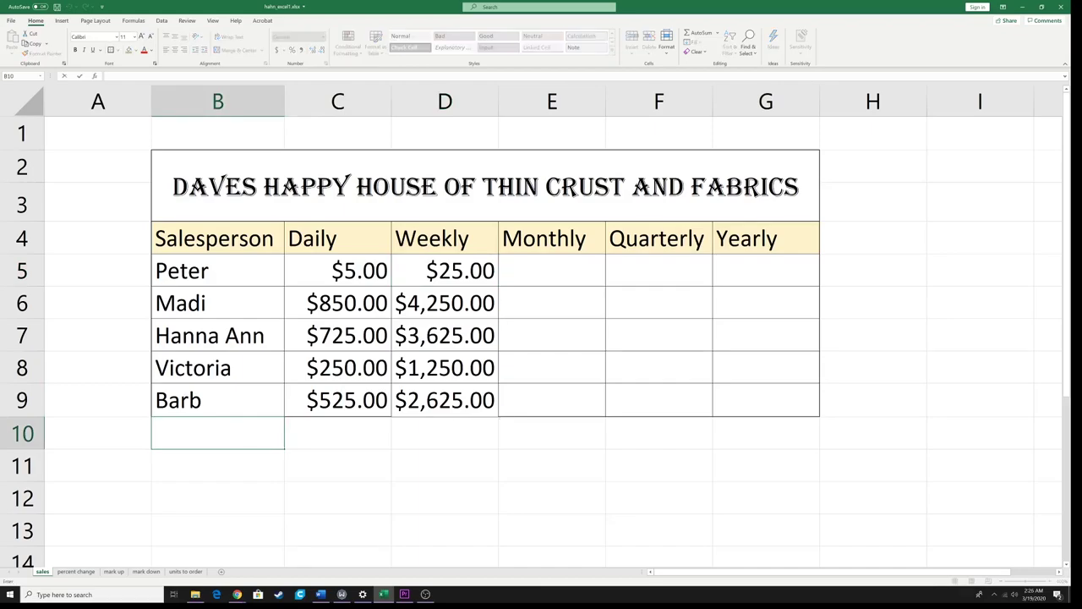
text(TOTALS)
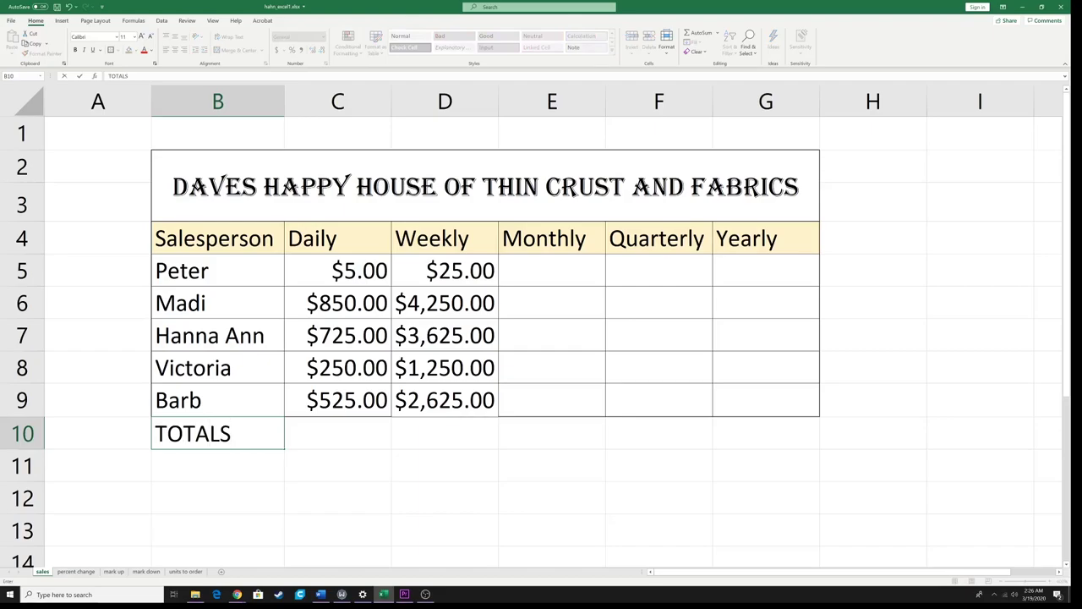
drag(183, 433, 737, 438)
click(329, 445)
click(270, 435)
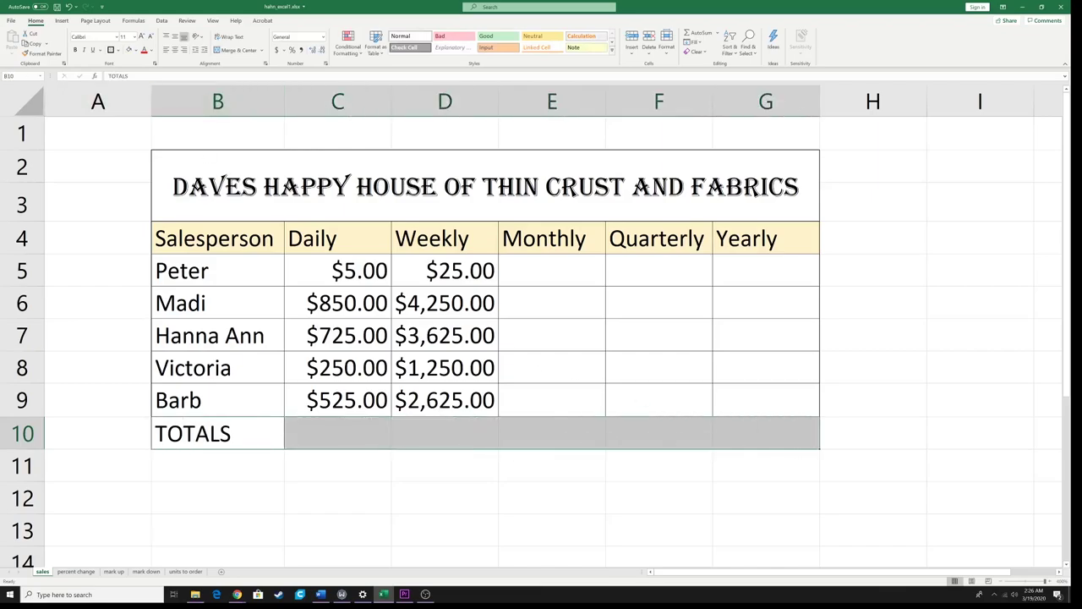
click(118, 50)
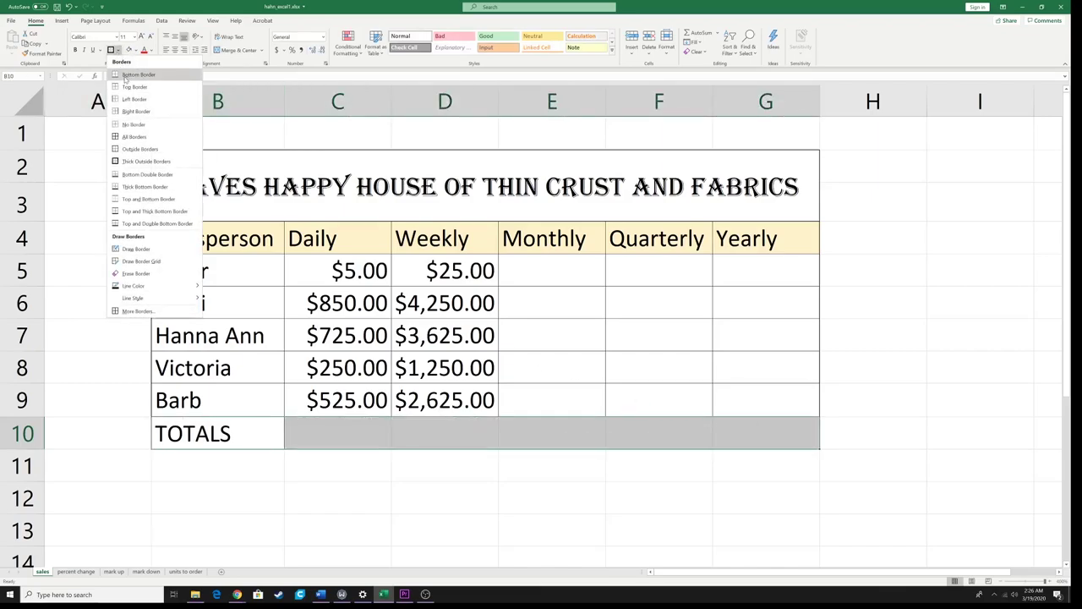
click(135, 136)
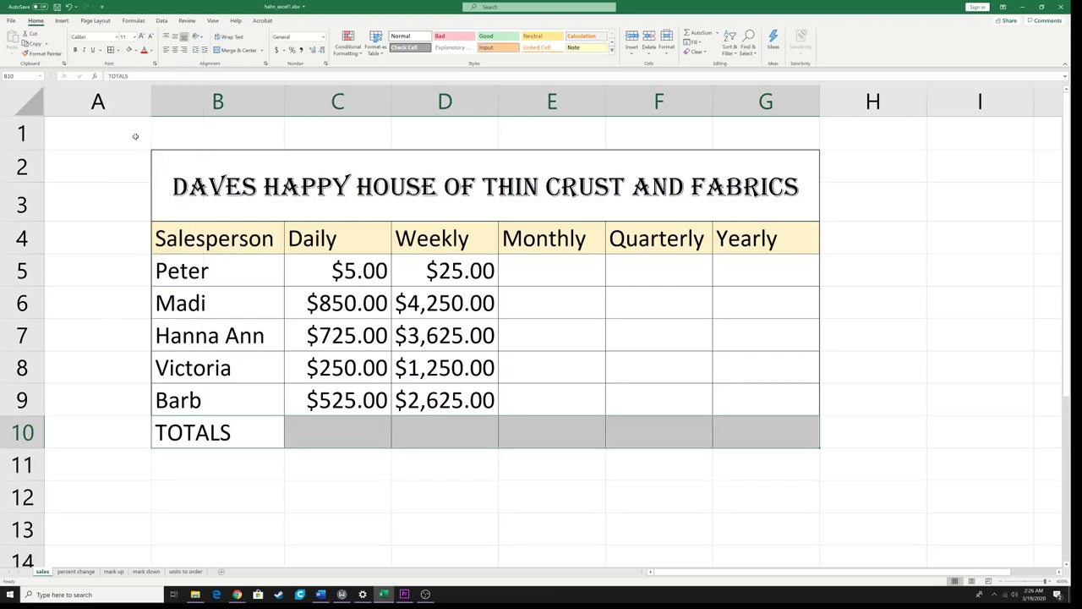
Step: Apply thick outside borders around the whole sales table, range B2:G10
drag(196, 178, 705, 429)
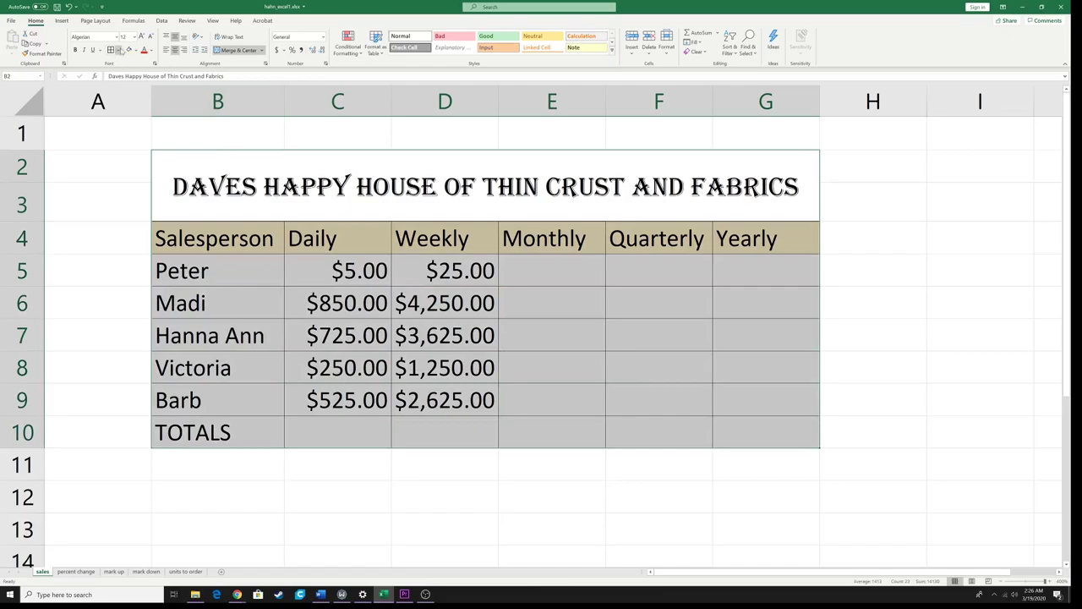
click(120, 51)
click(147, 163)
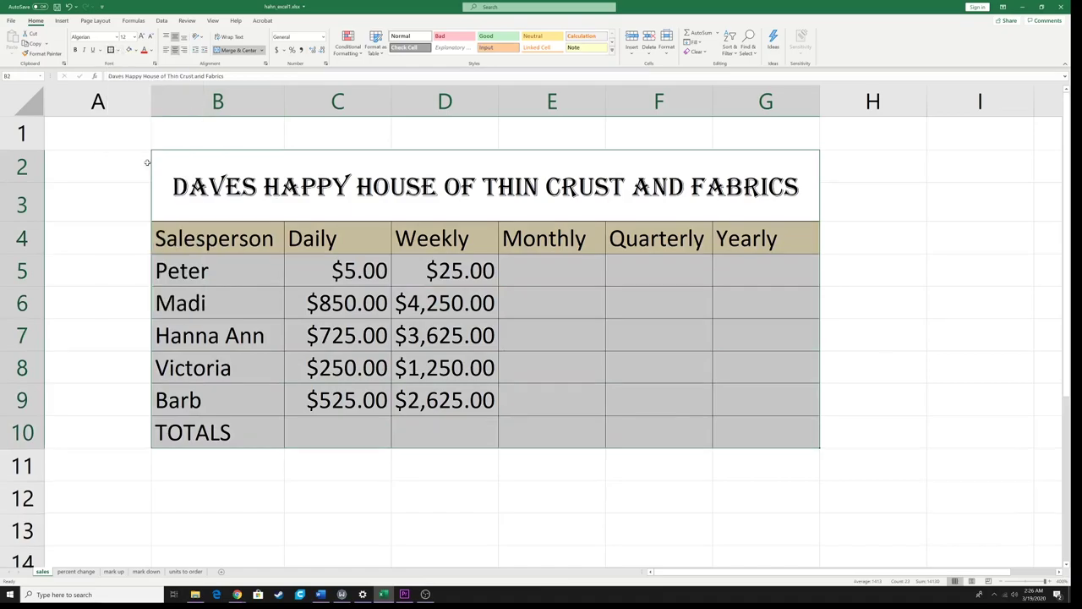
click(341, 339)
Step: Fill the totals row, range B10:G10, with a light orange colour
drag(227, 427, 724, 443)
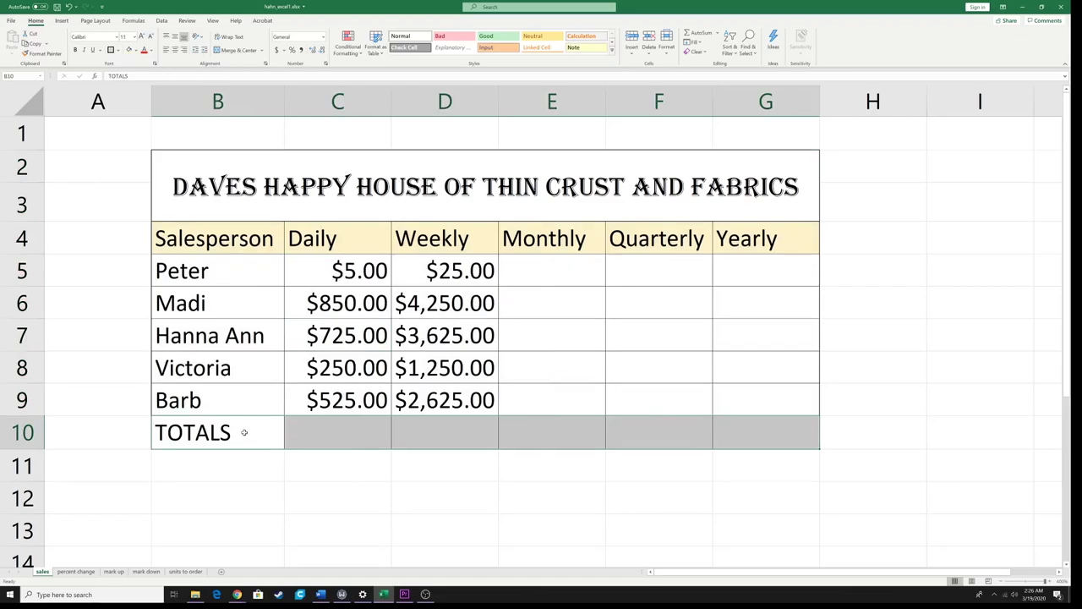
click(133, 51)
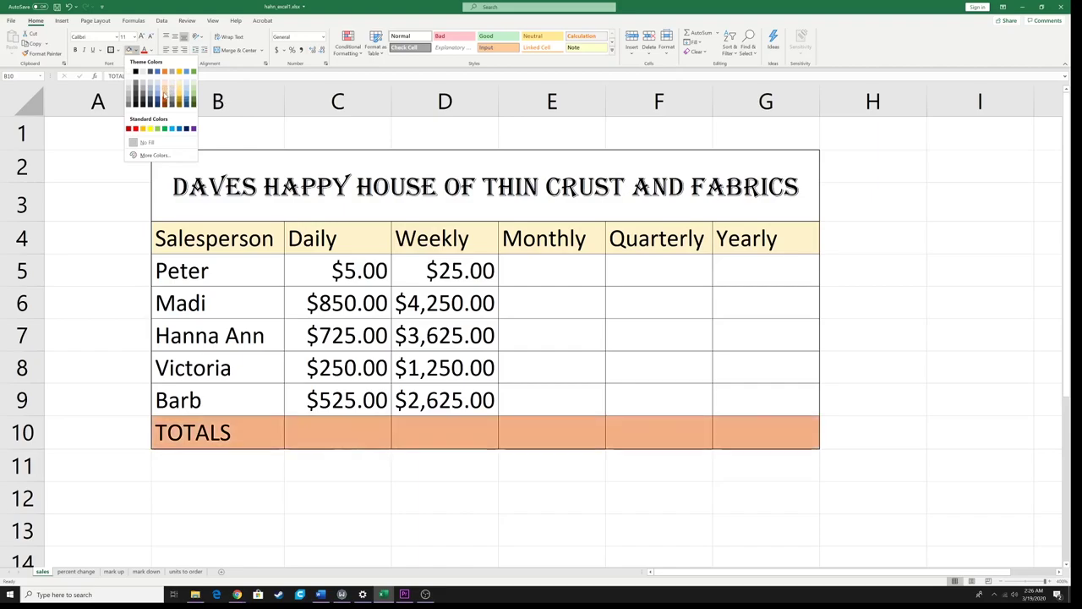
click(164, 93)
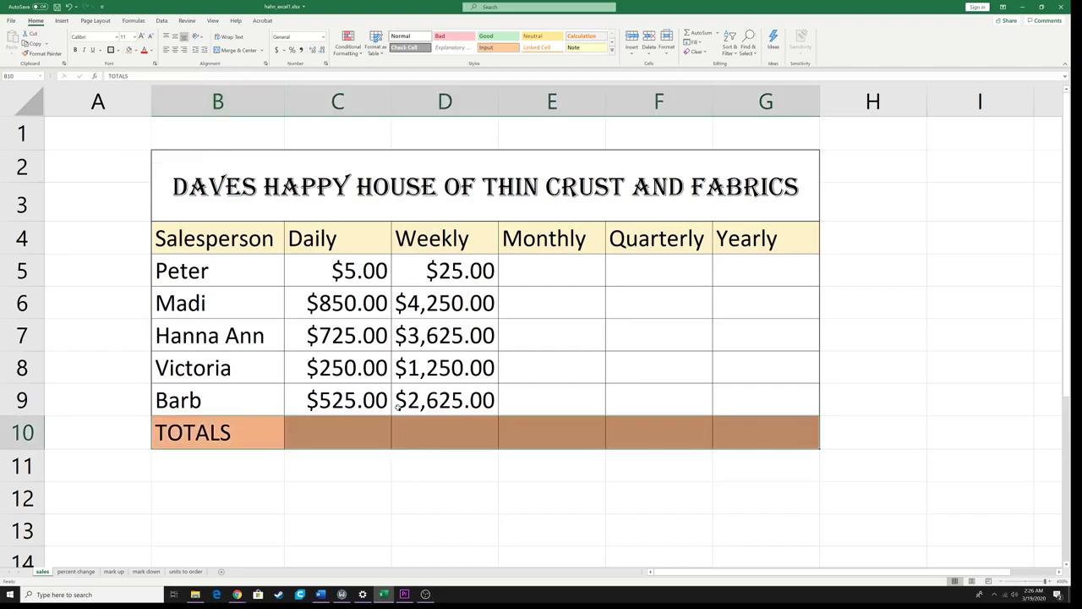
click(354, 431)
click(339, 269)
click(334, 432)
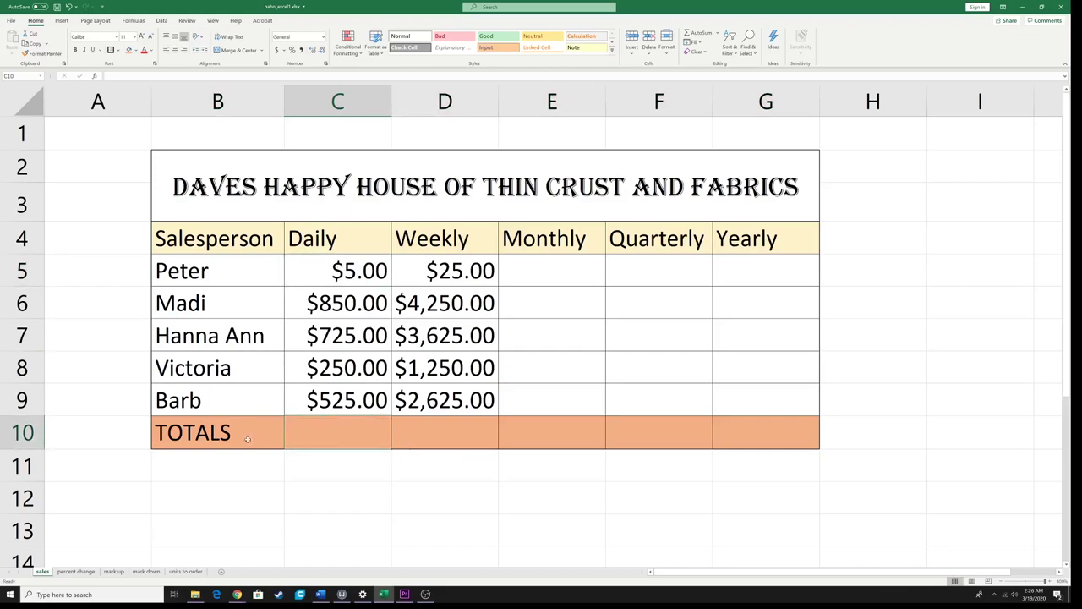
click(453, 266)
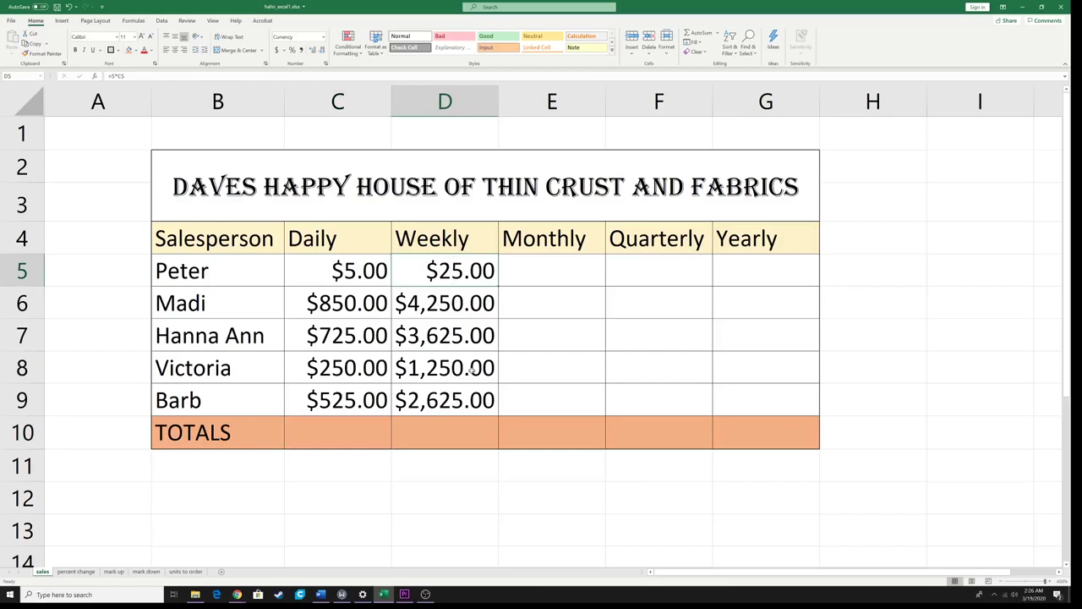
Step: Enter the formula =4*D5 in cell E5 for monthly sales and copy it down to E9
click(537, 275)
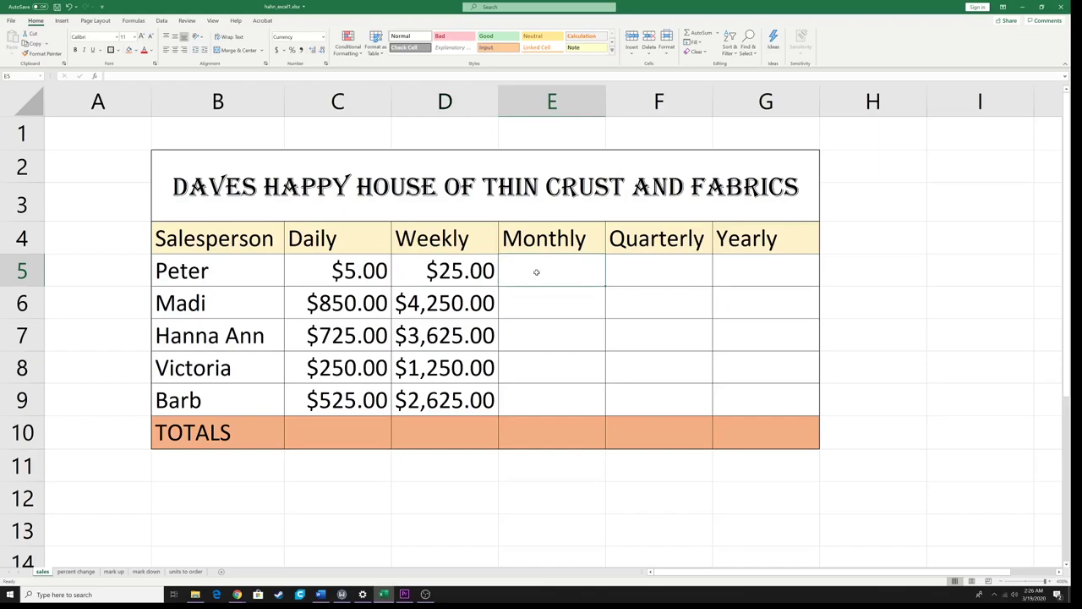
text(=)
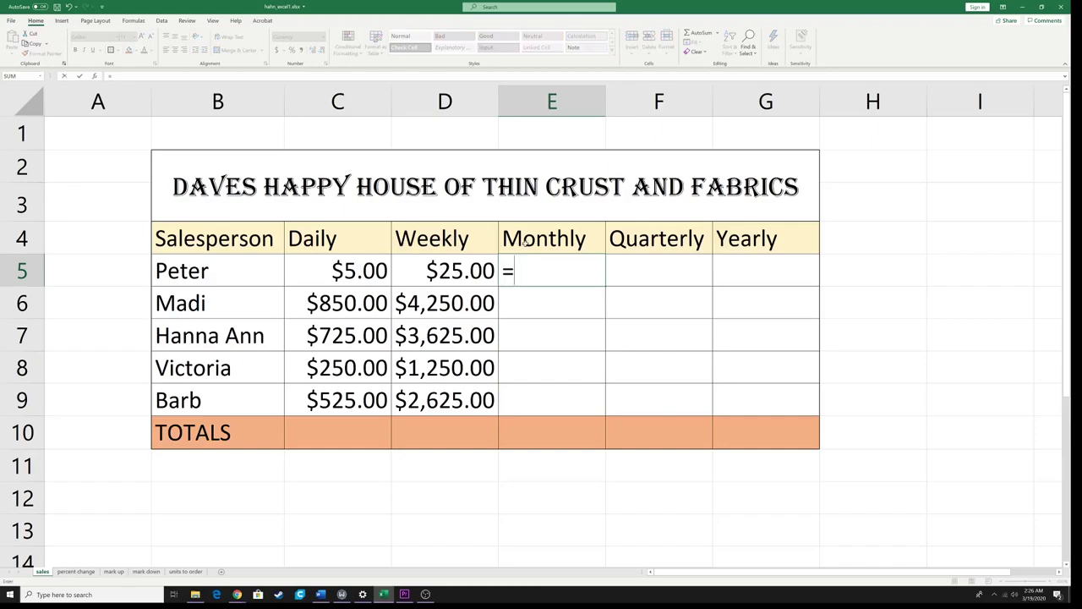
text(4*)
click(454, 271)
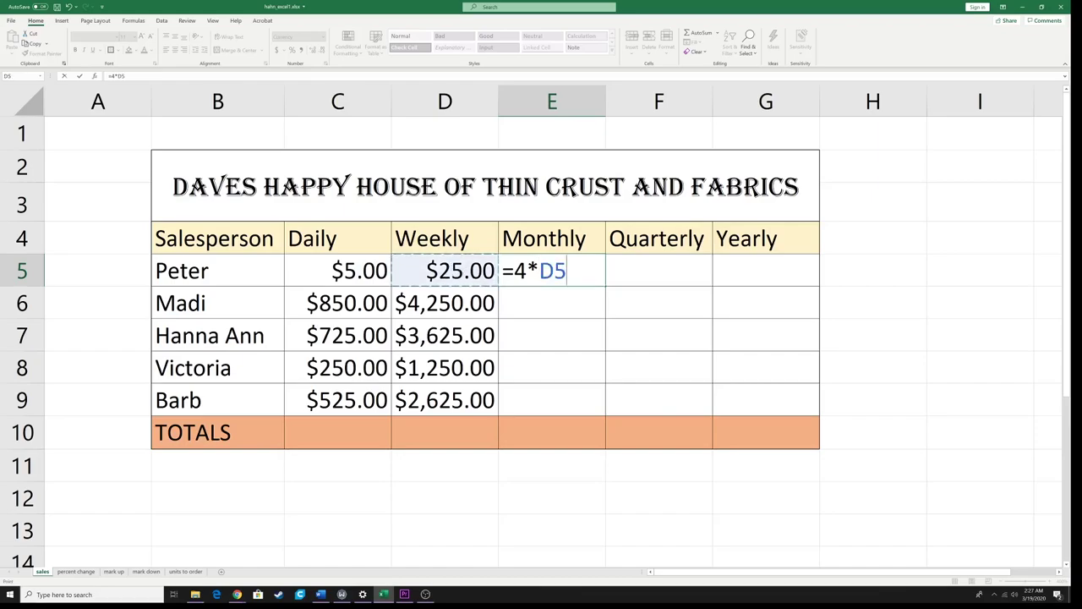
key(Return)
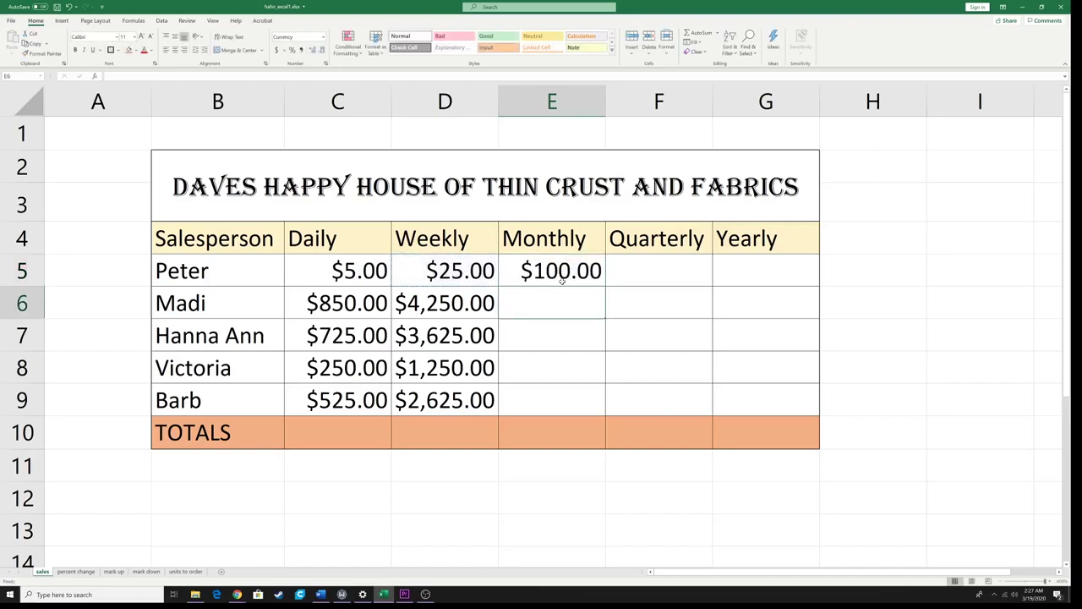
click(597, 281)
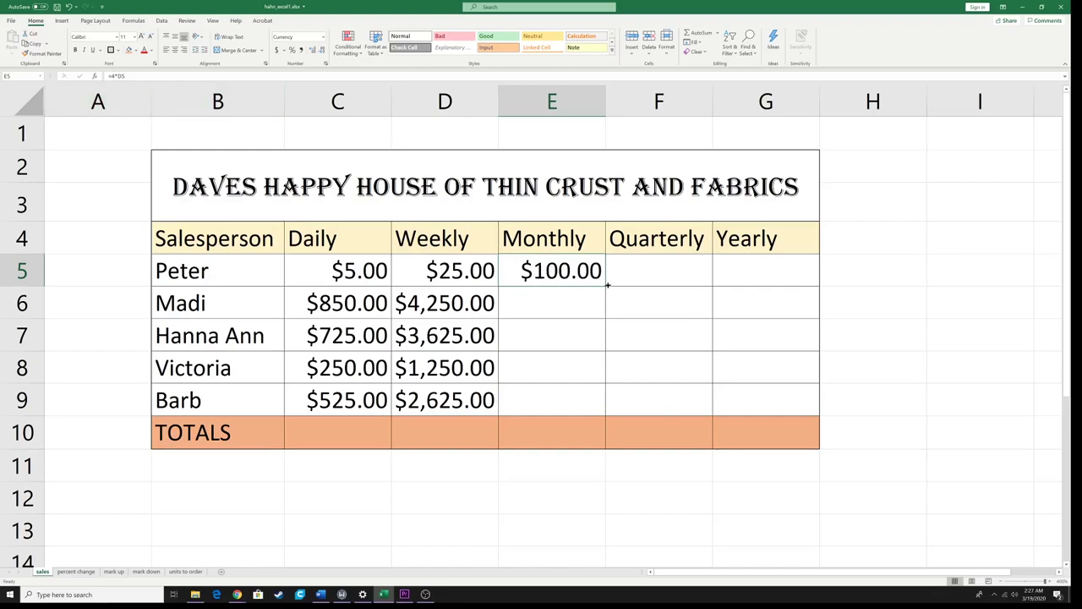
drag(604, 286, 611, 408)
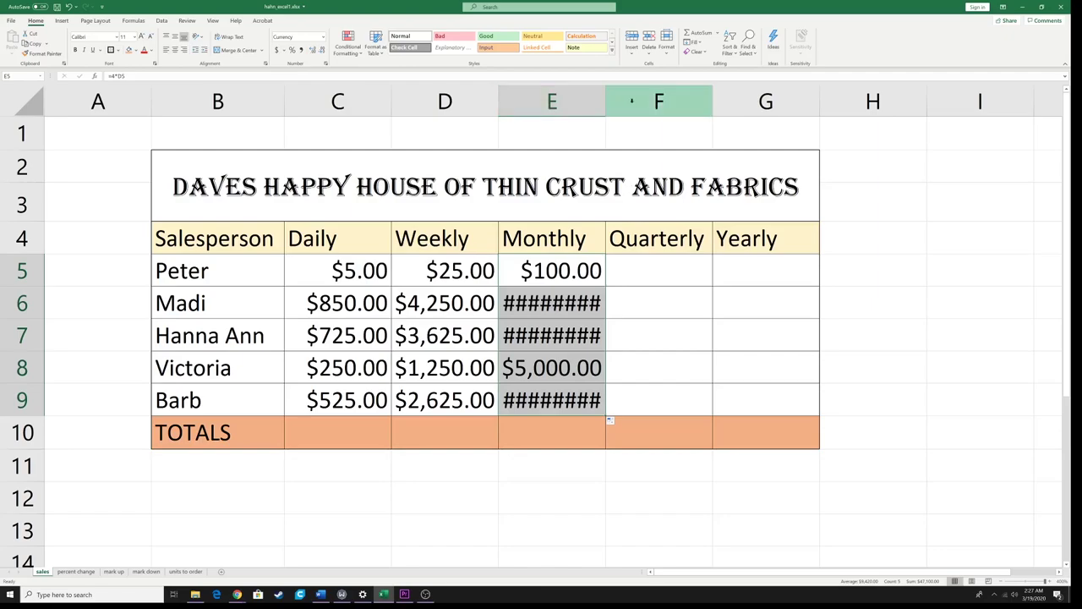
Step: Widen column E until all the monthly sales amounts fit
click(606, 103)
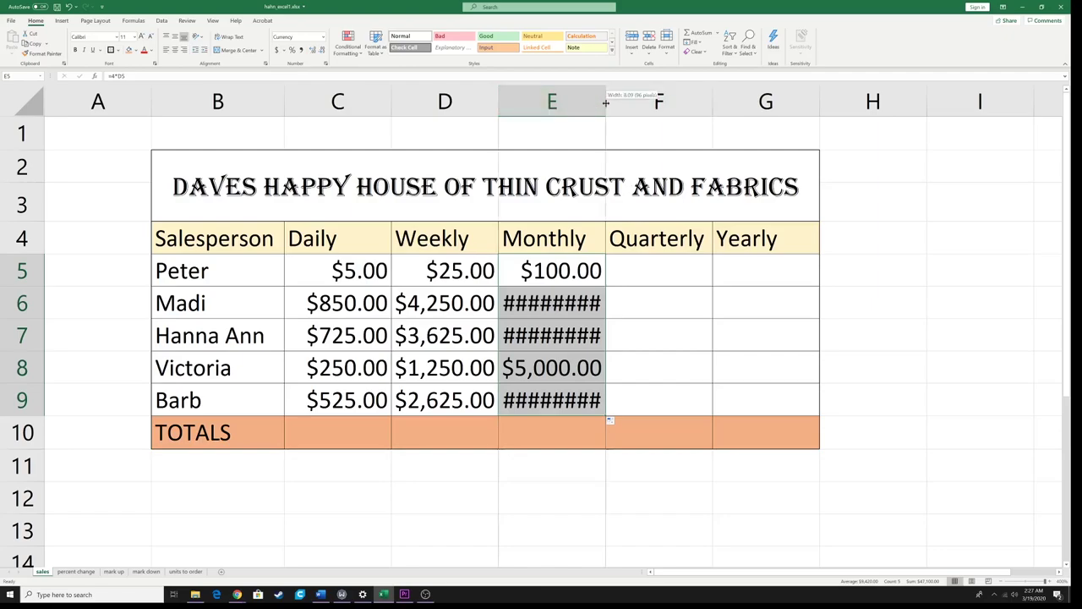
drag(605, 102, 626, 101)
click(625, 101)
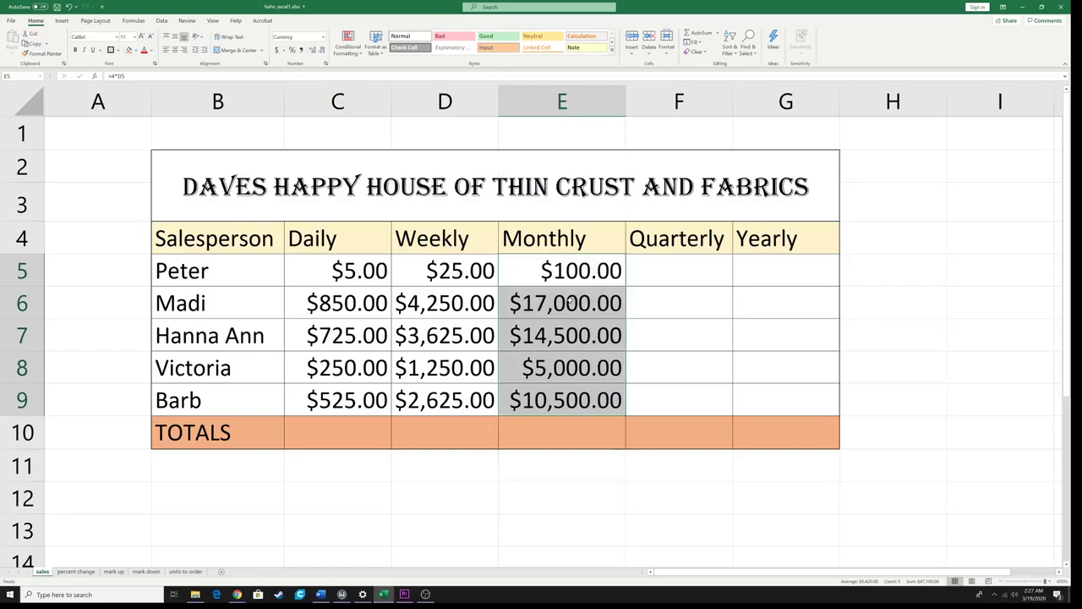
Step: Fill F5:F9 with quarterly sales using the formula =3*E5 from cell F5, and widen column F to fit the amounts
click(676, 263)
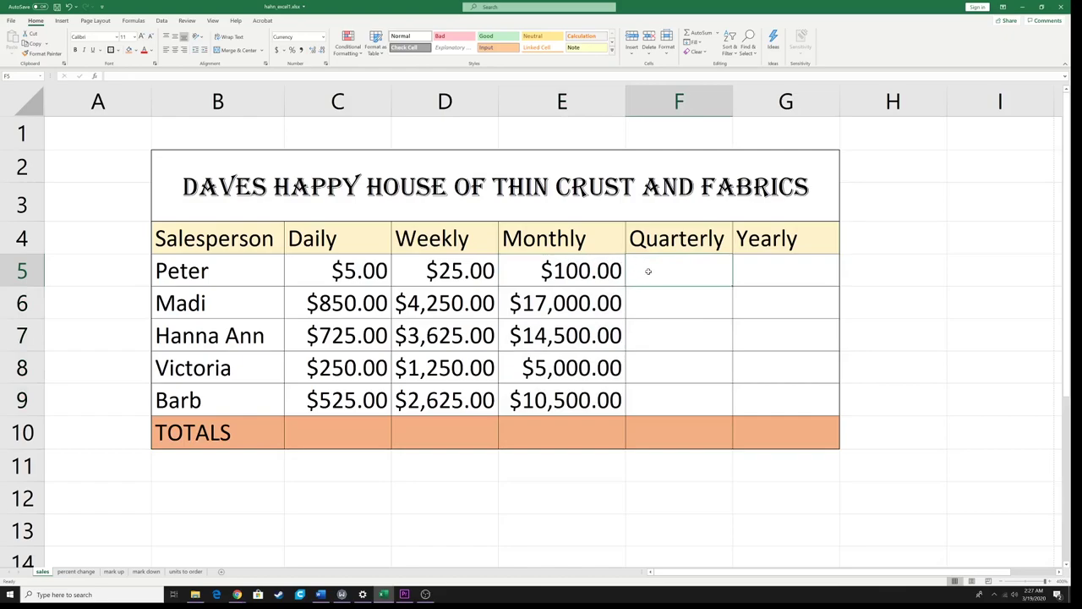
text(=)
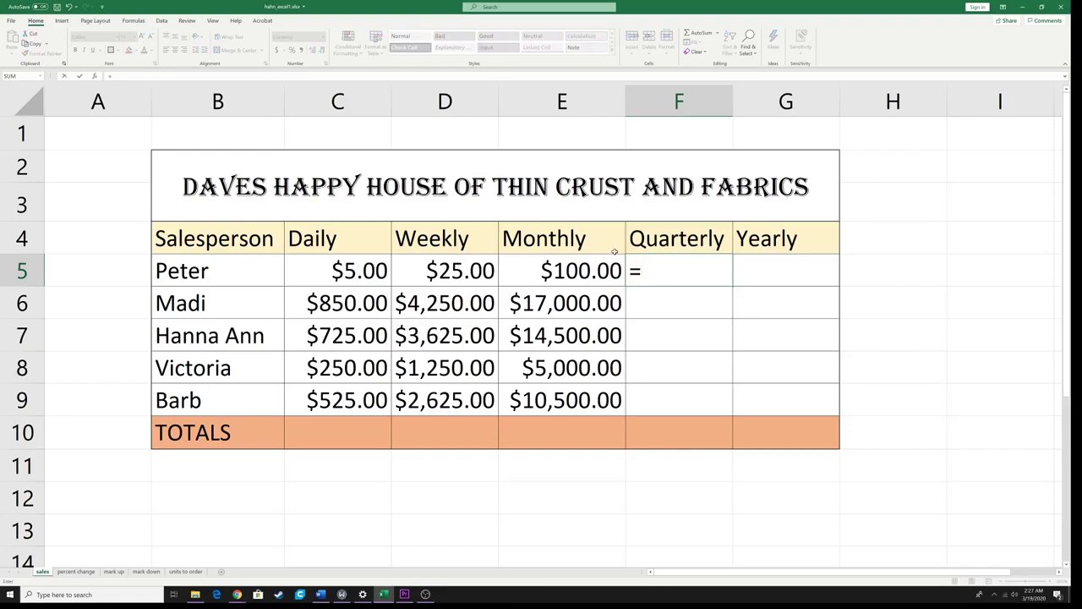
text(3*)
click(573, 269)
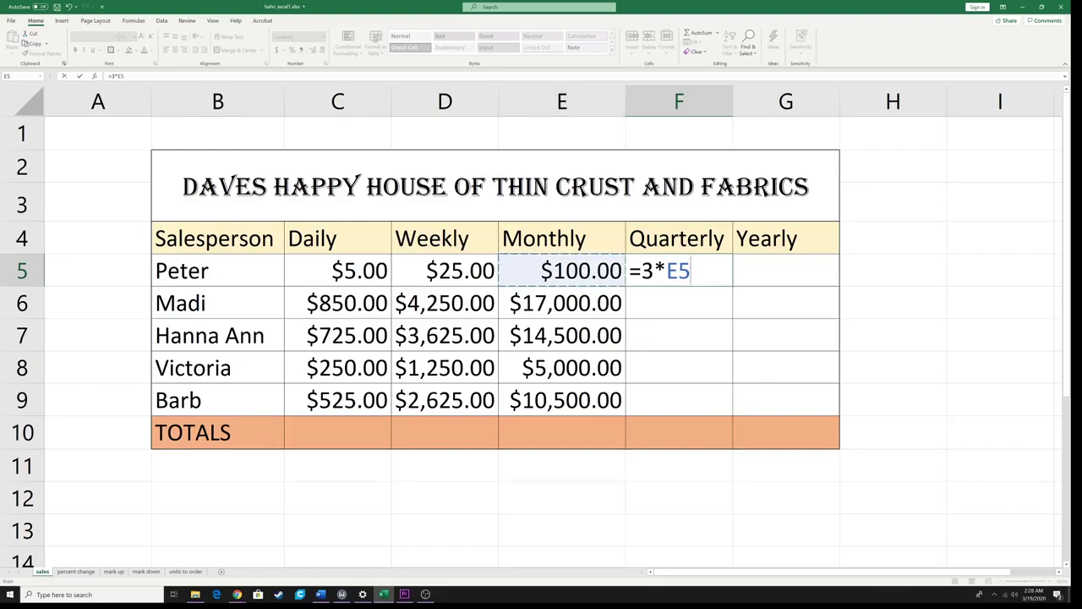
key(Return)
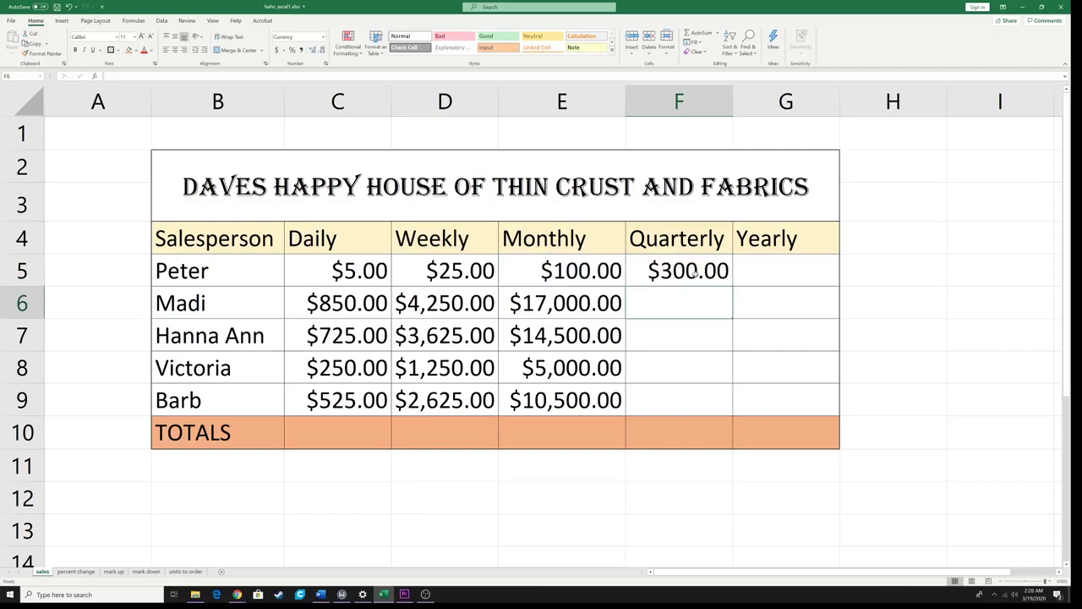
click(692, 272)
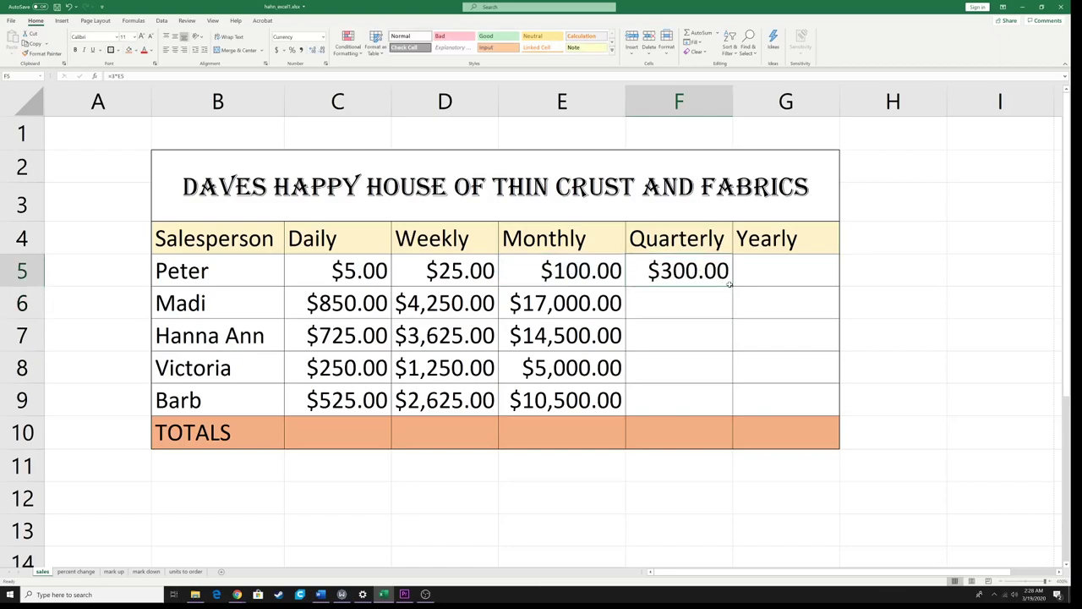
drag(729, 284, 732, 415)
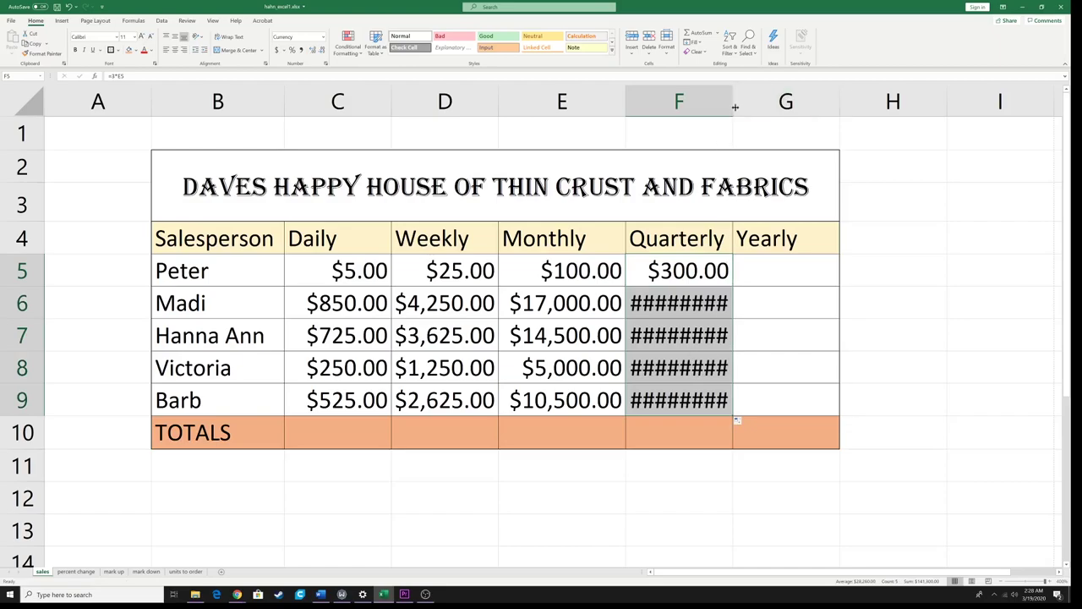
drag(733, 104, 749, 105)
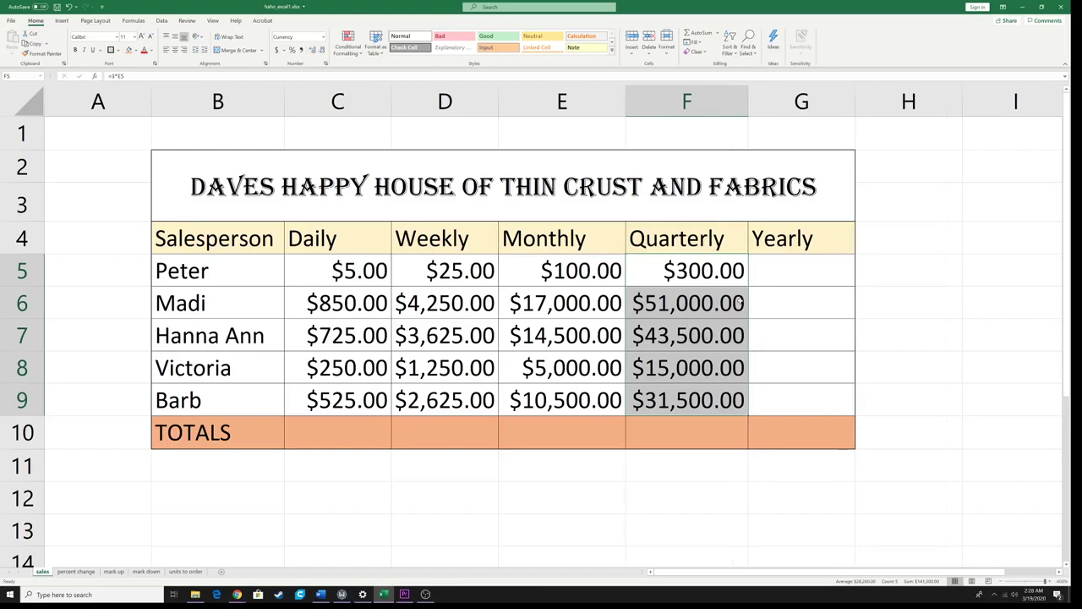
Step: Fill G5:G9 with yearly sales using the formula =4*F5 from cell G5, and widen column G to fit the amounts
click(785, 270)
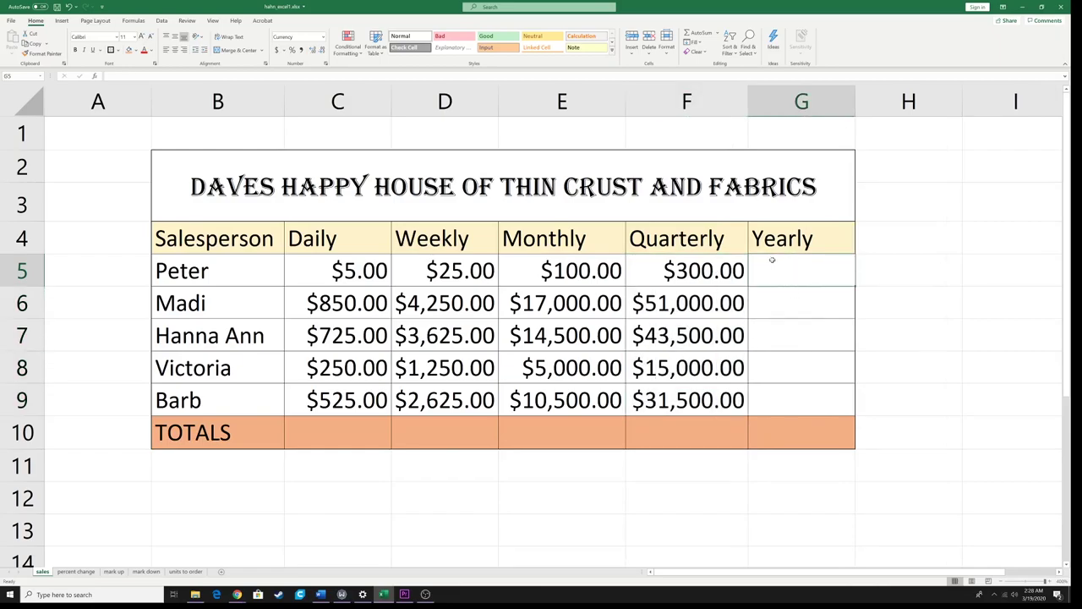
text(=)
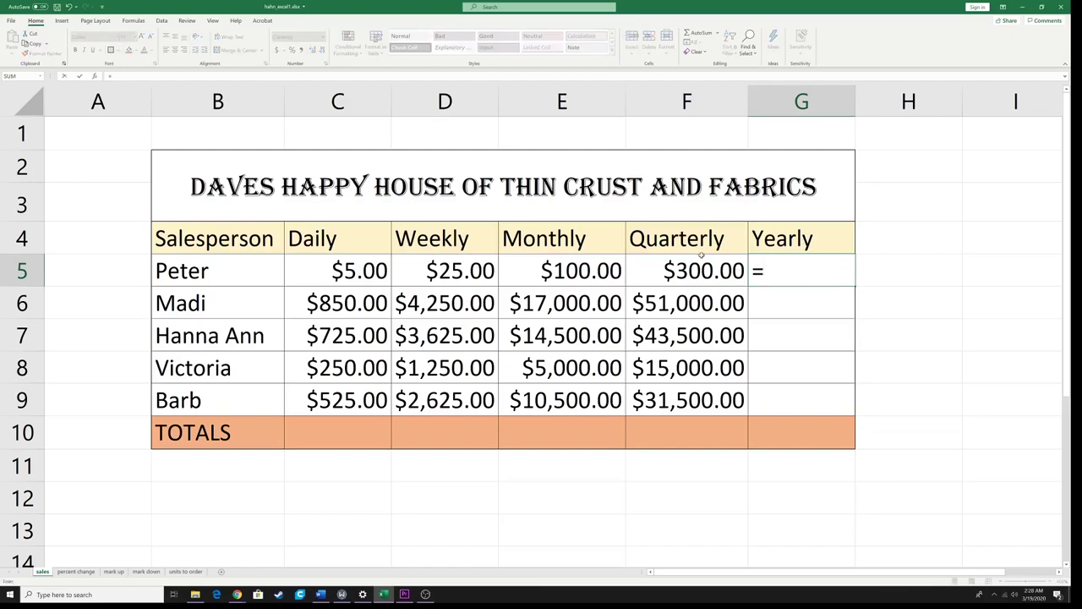
text(4*)
click(717, 272)
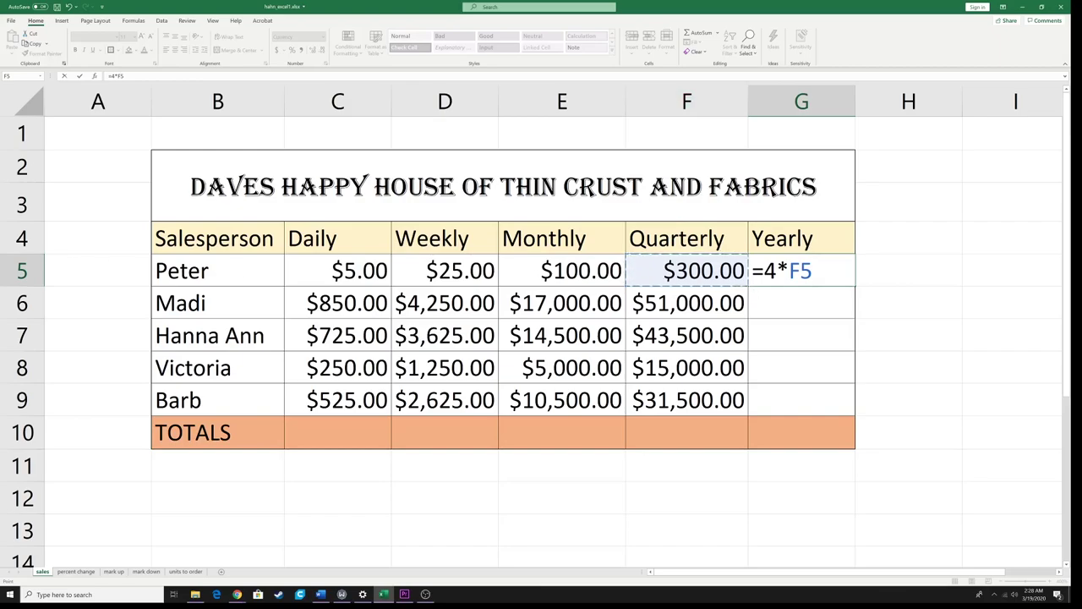
key(Return)
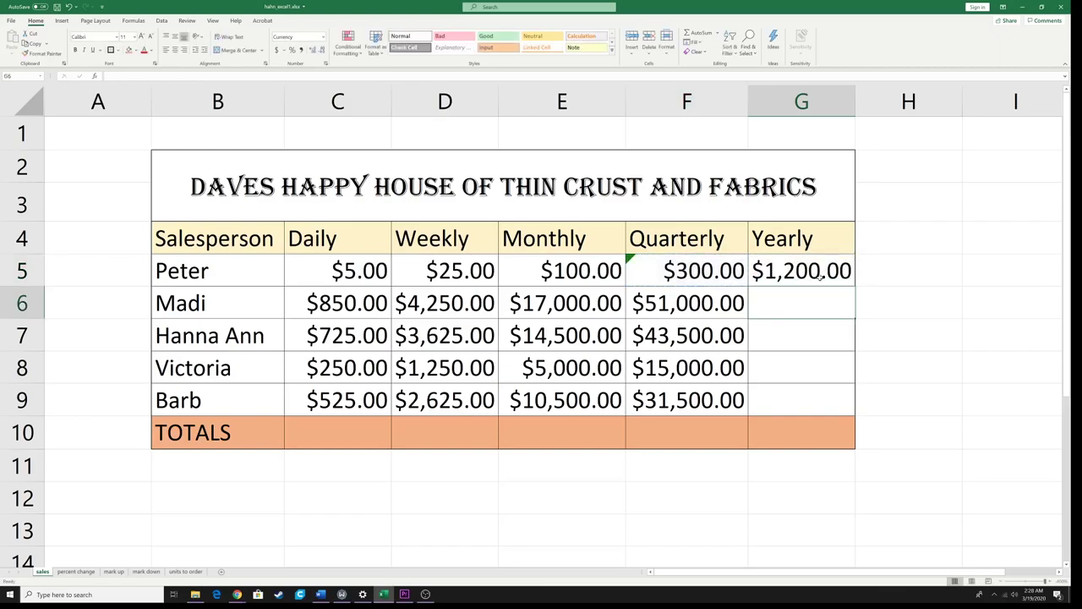
click(846, 282)
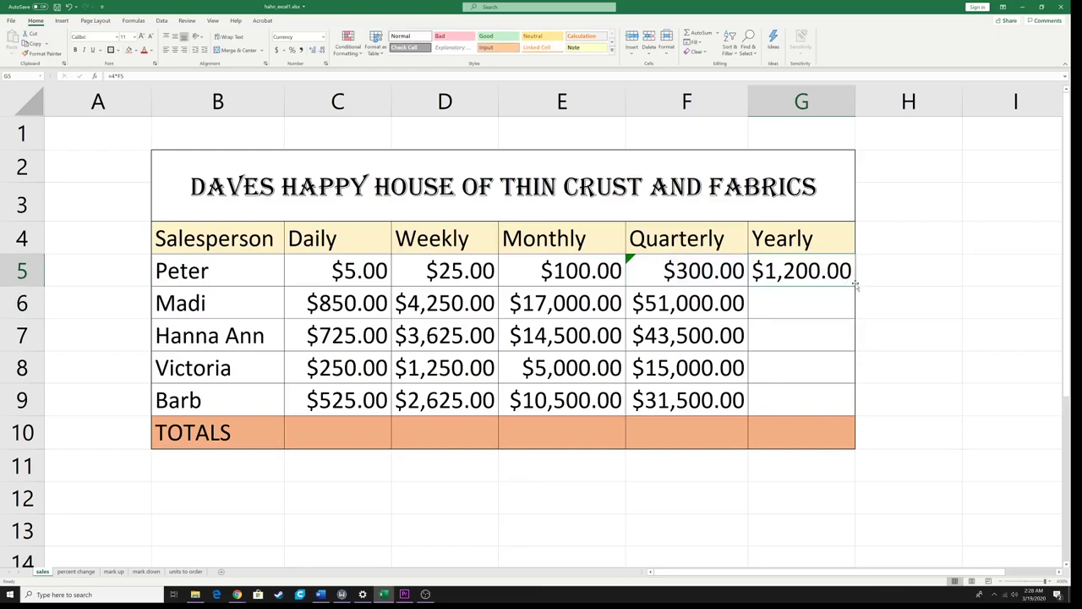
drag(855, 286, 852, 408)
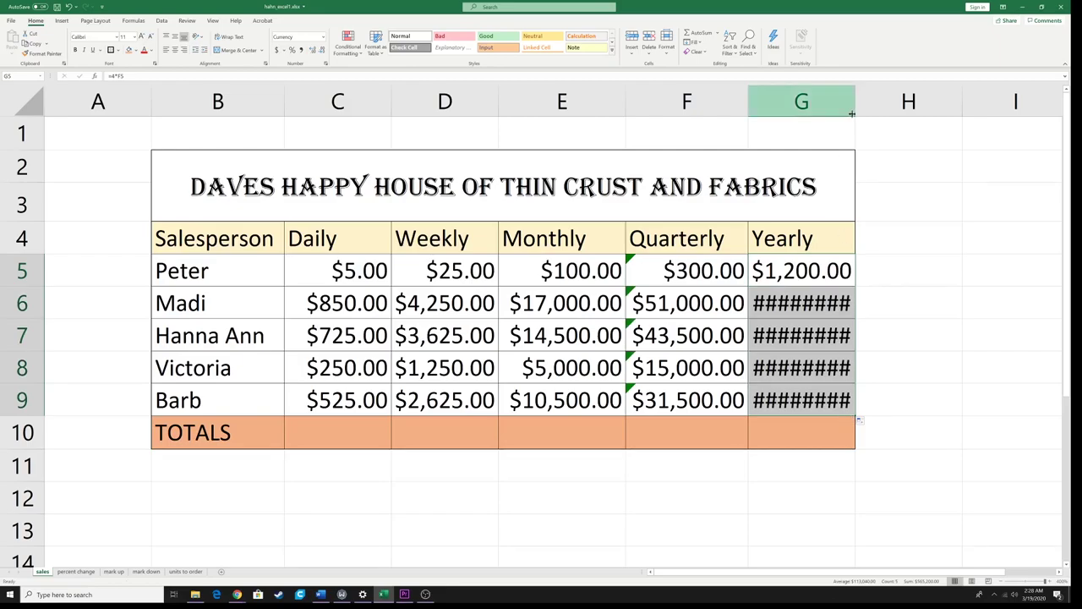
drag(855, 101, 903, 101)
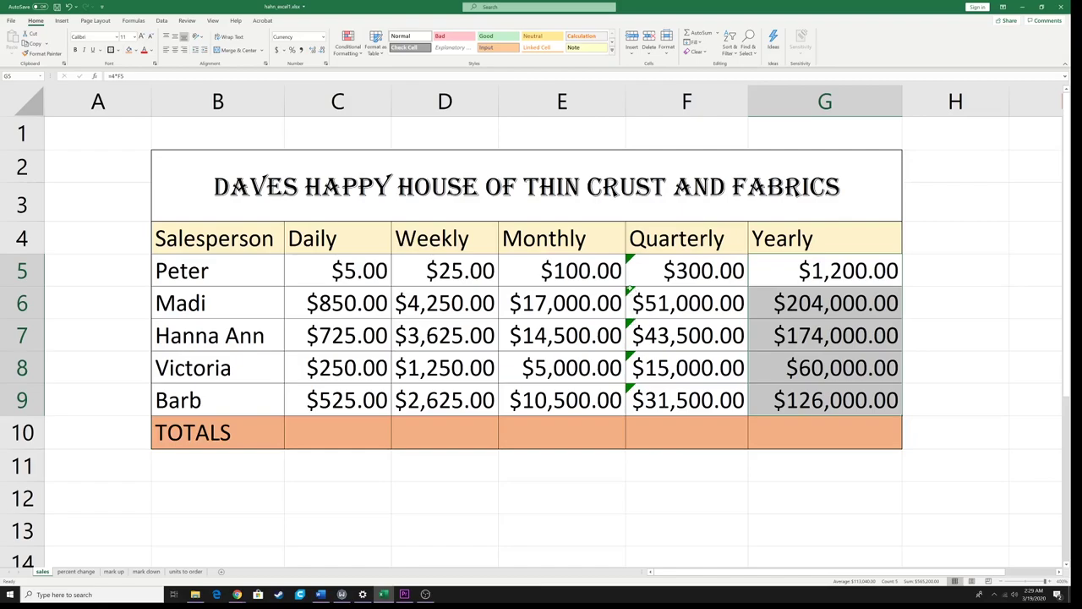
Step: Ignore the inconsistent formula errors flagged on the quarterly sales cells F5 and F6
click(629, 259)
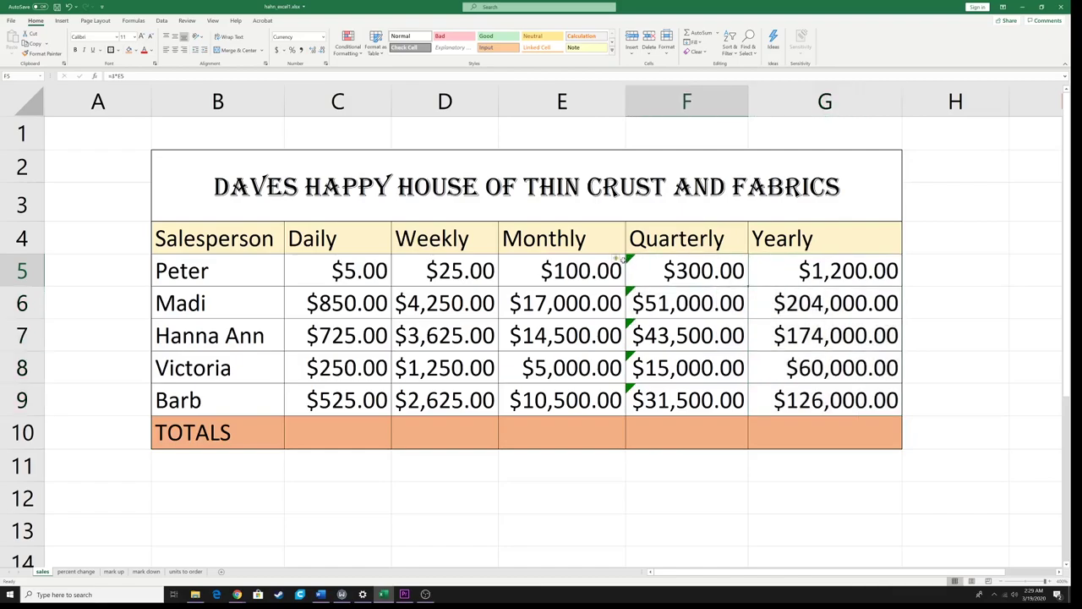
mouse_move(620, 259)
click(351, 271)
click(448, 270)
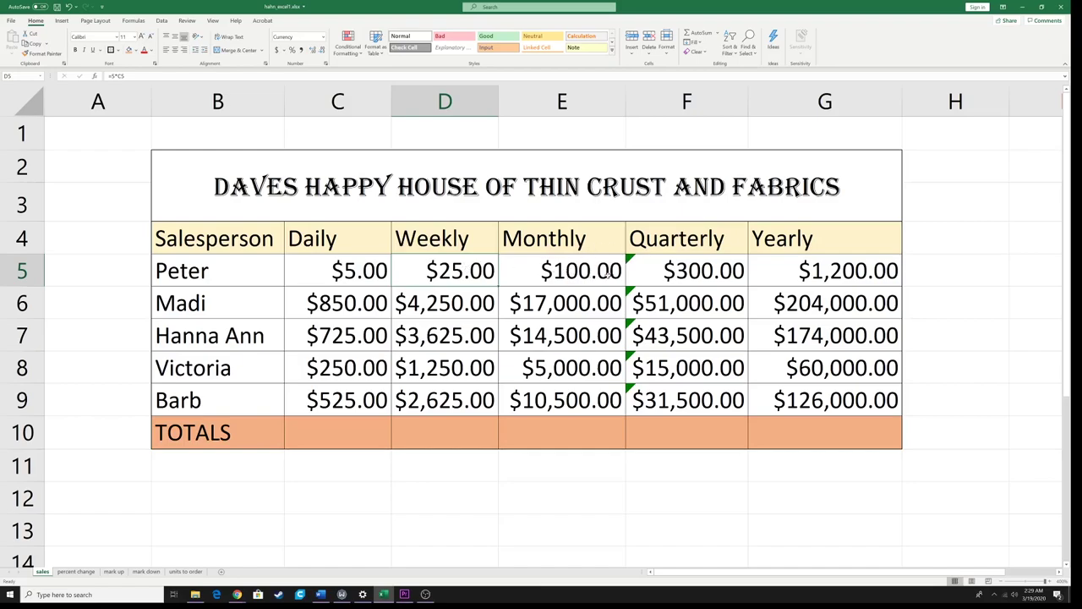
click(630, 259)
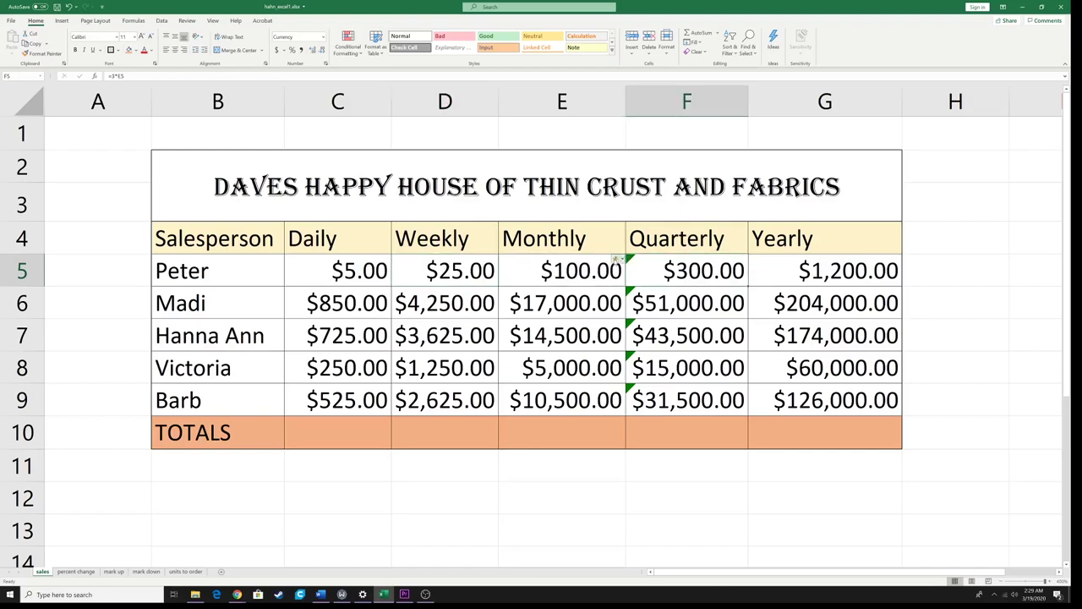
click(620, 258)
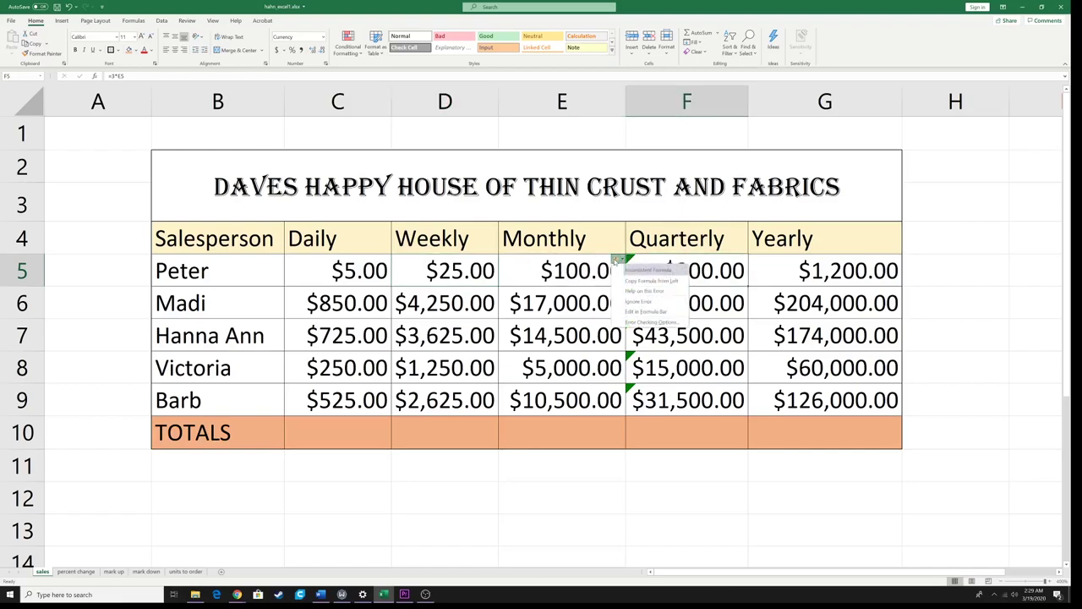
click(638, 301)
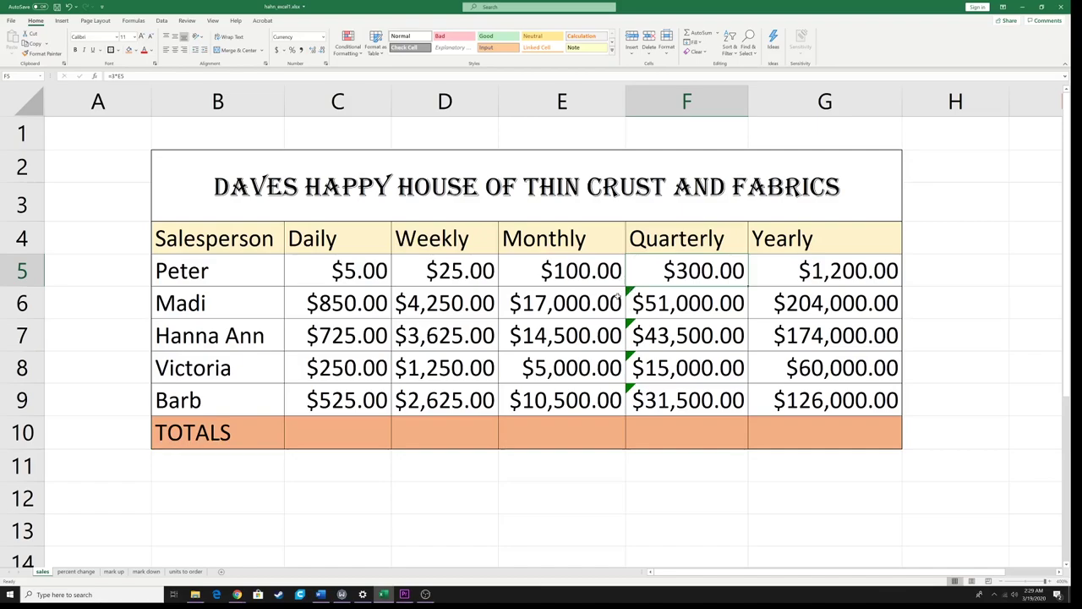
click(624, 292)
click(629, 293)
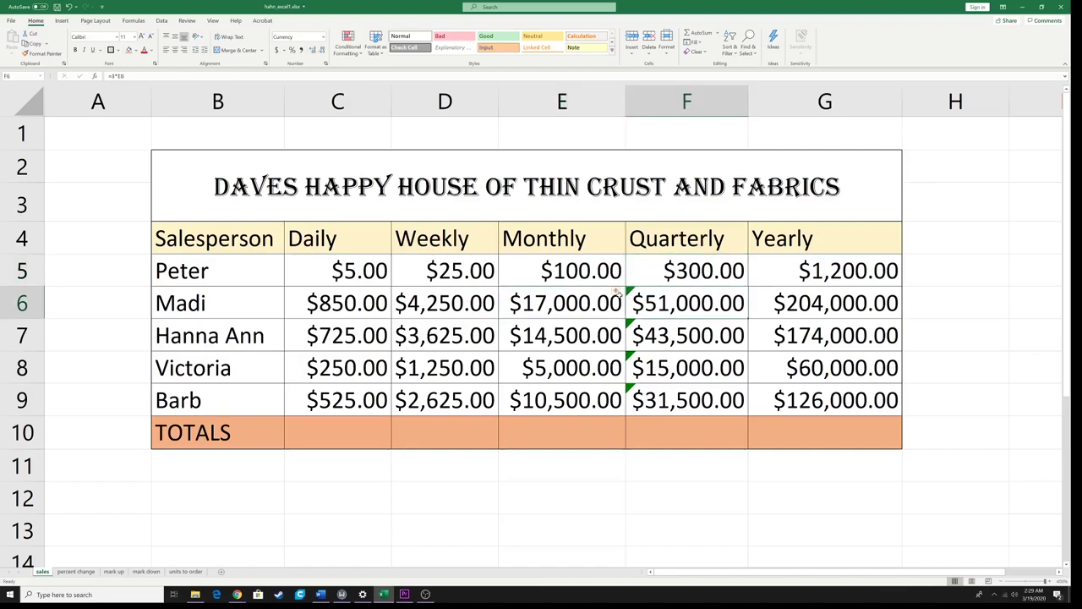
click(618, 292)
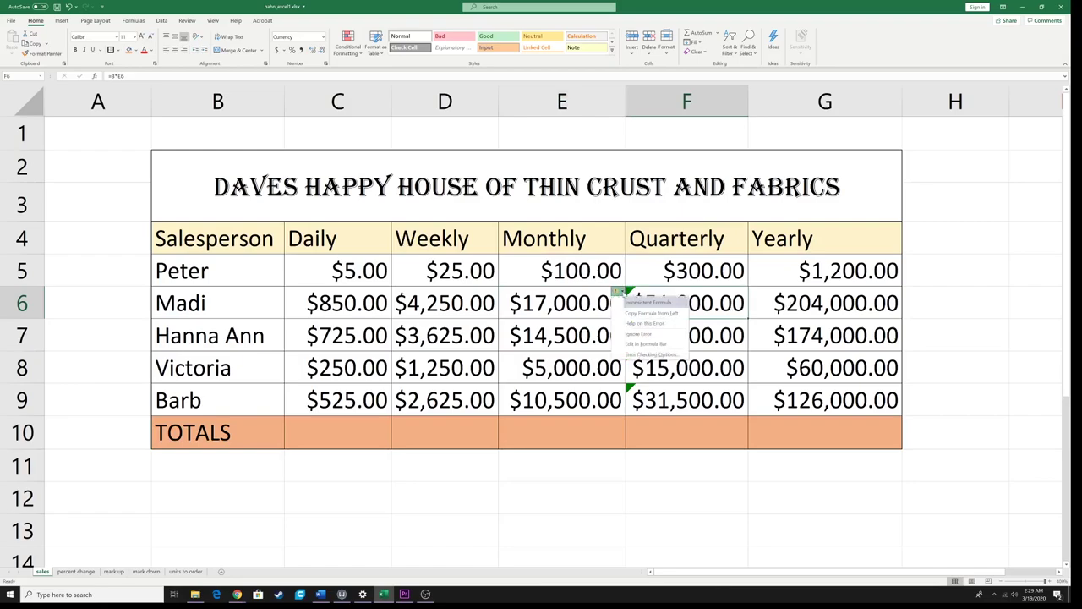
click(639, 331)
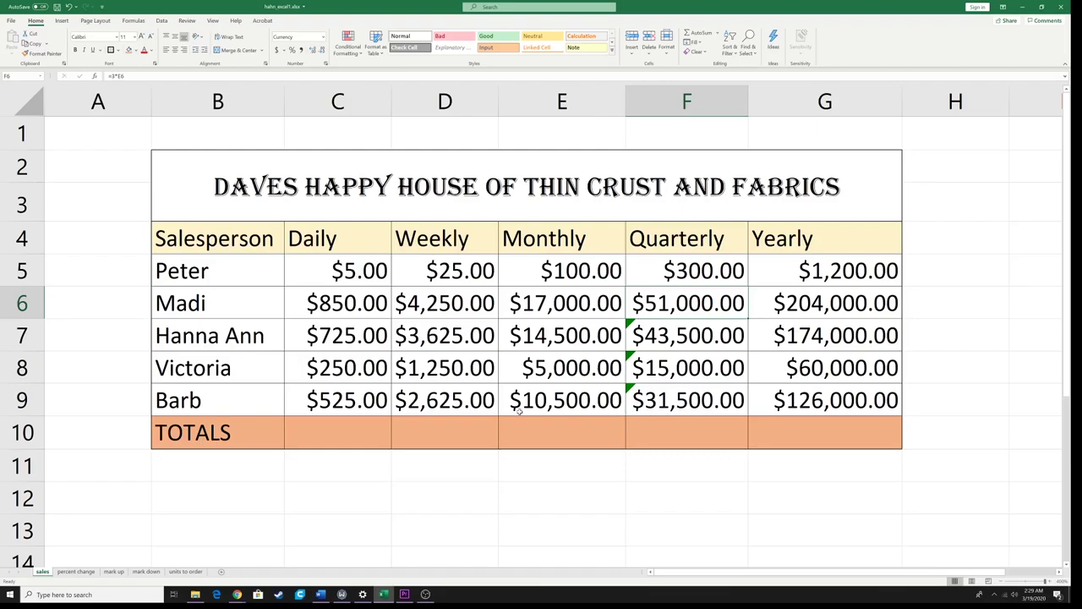
Step: Fill the totals row C10:G10 with AutoSum formulas, starting from =SUM(C5:C9) in C10, and widen columns D and F to fit
click(358, 430)
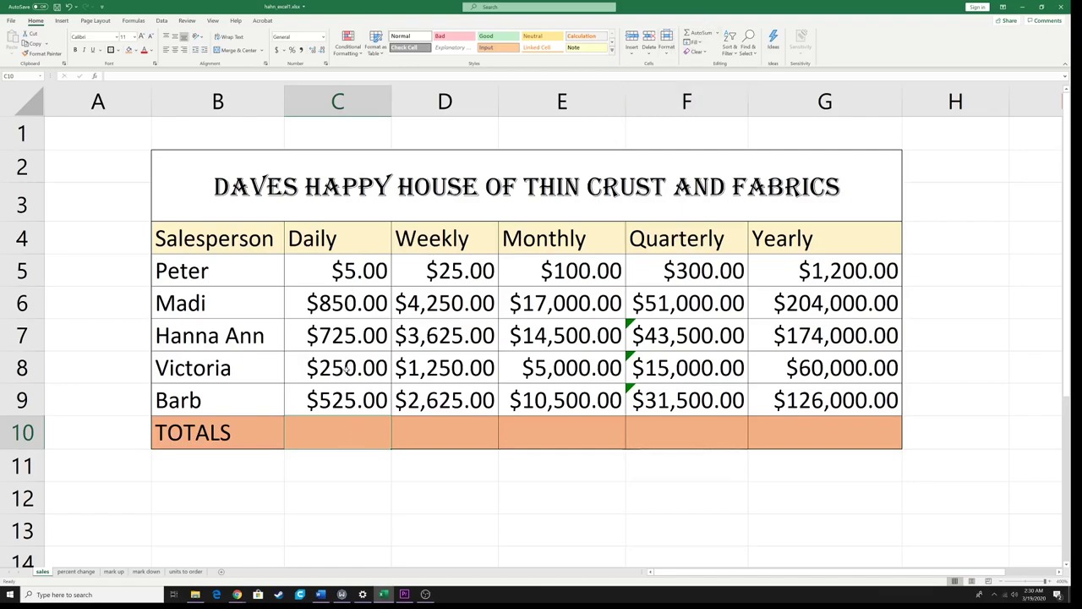
click(701, 35)
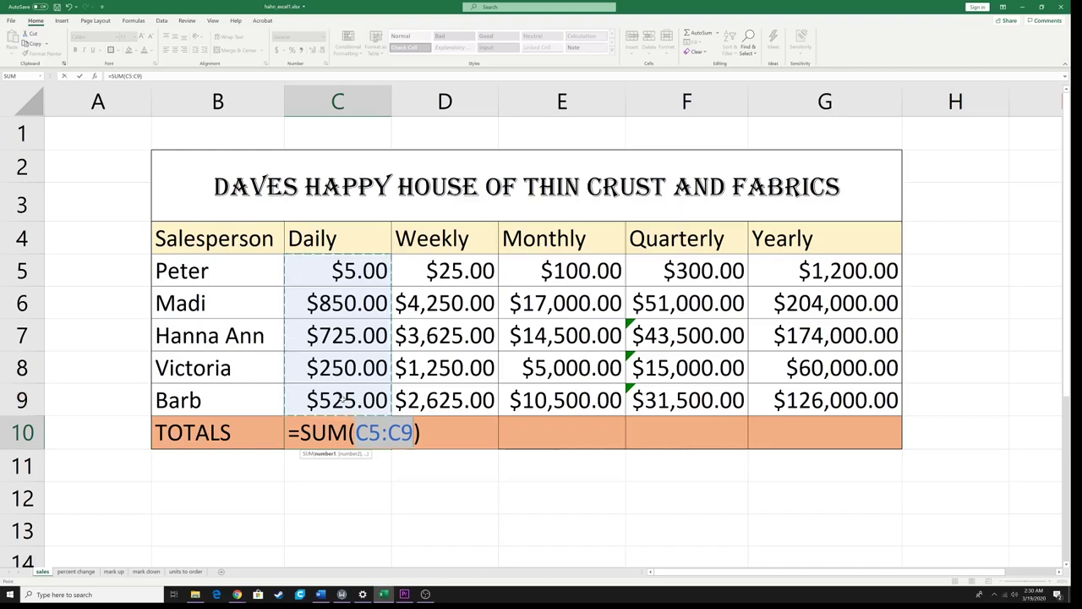
key(Return)
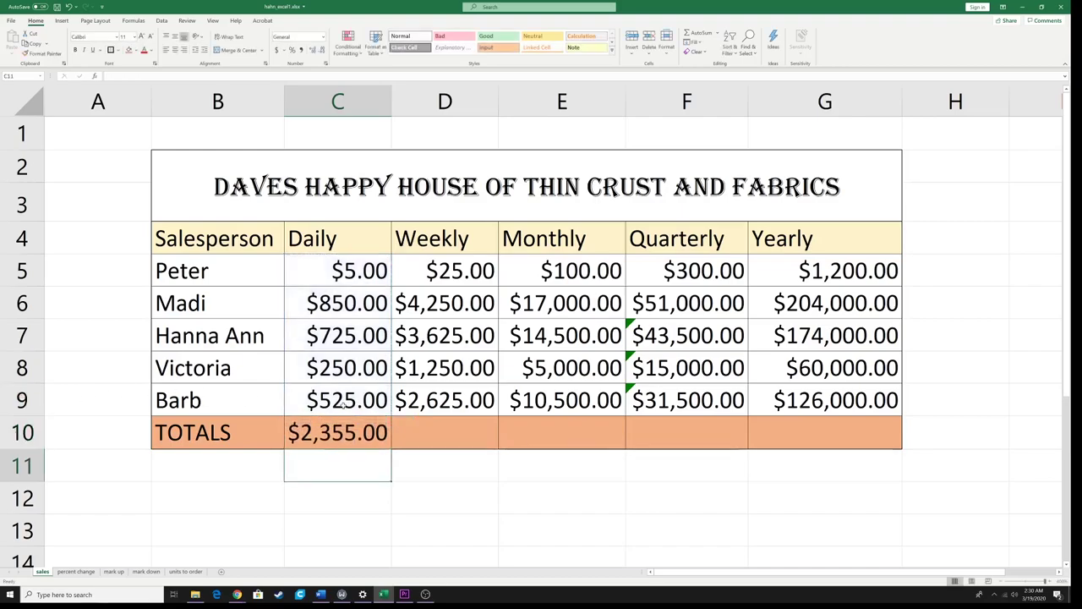
click(370, 434)
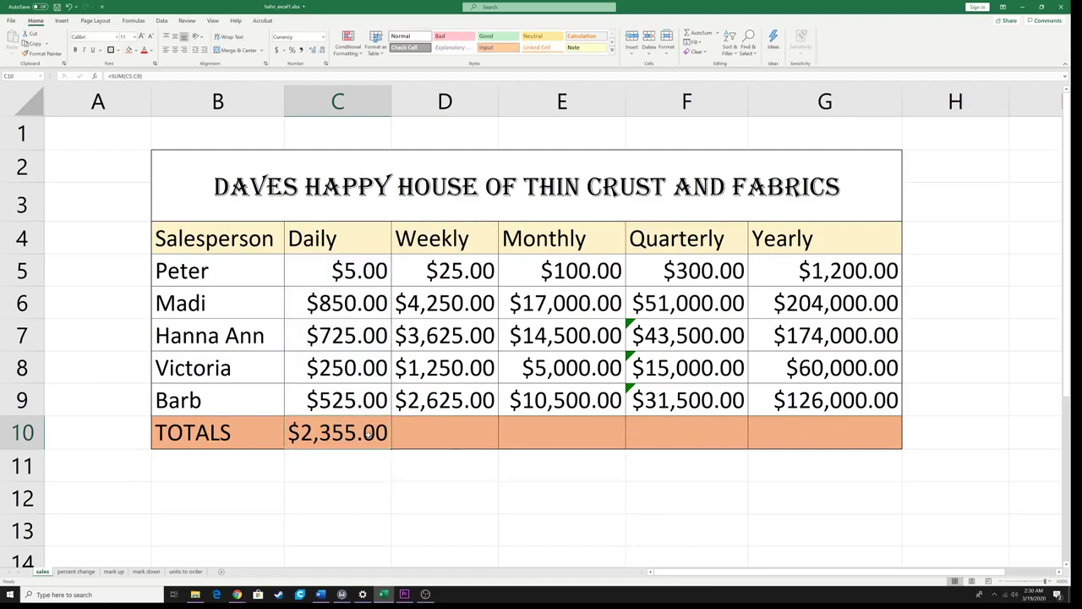
drag(391, 450, 854, 446)
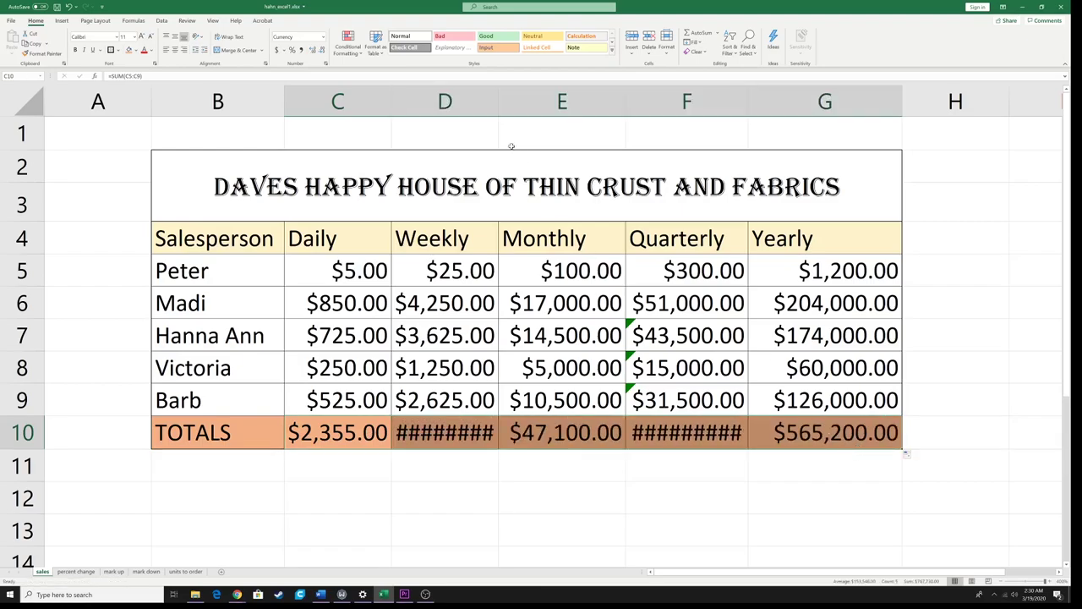
drag(500, 101, 536, 98)
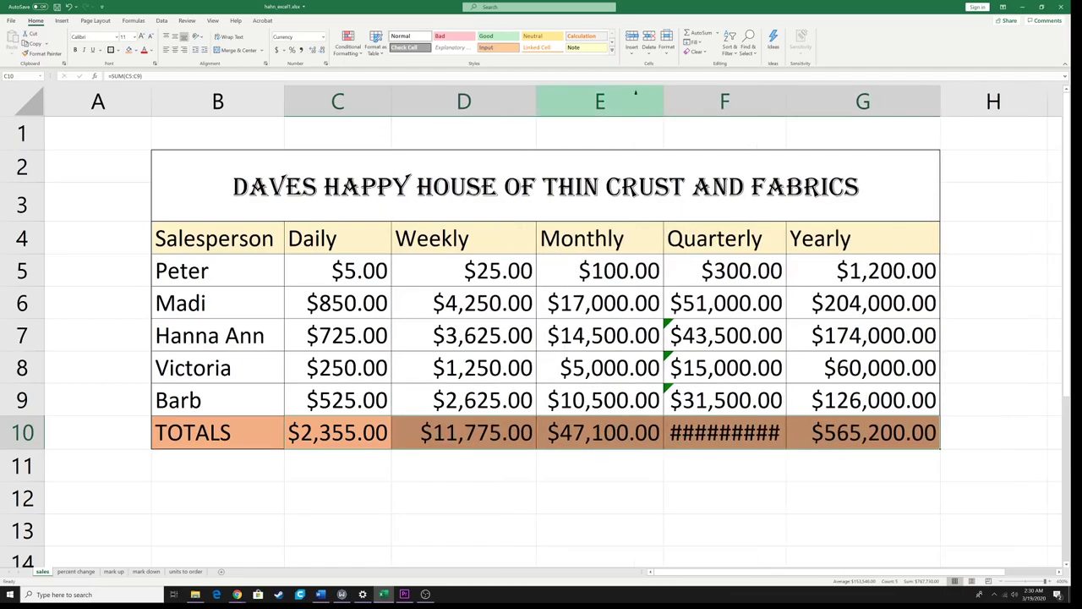
drag(789, 101, 819, 99)
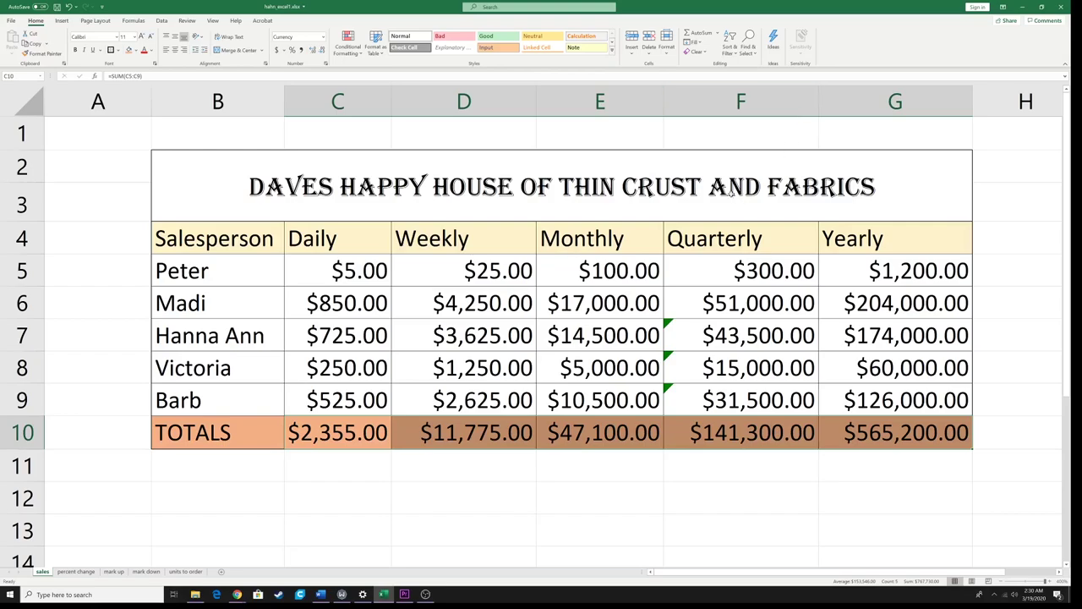
Step: Insert a 2-D clustered column chart from the whole sales table B2:G10 and place it directly below the table
ctrl+scroll(666, 302, down, 4)
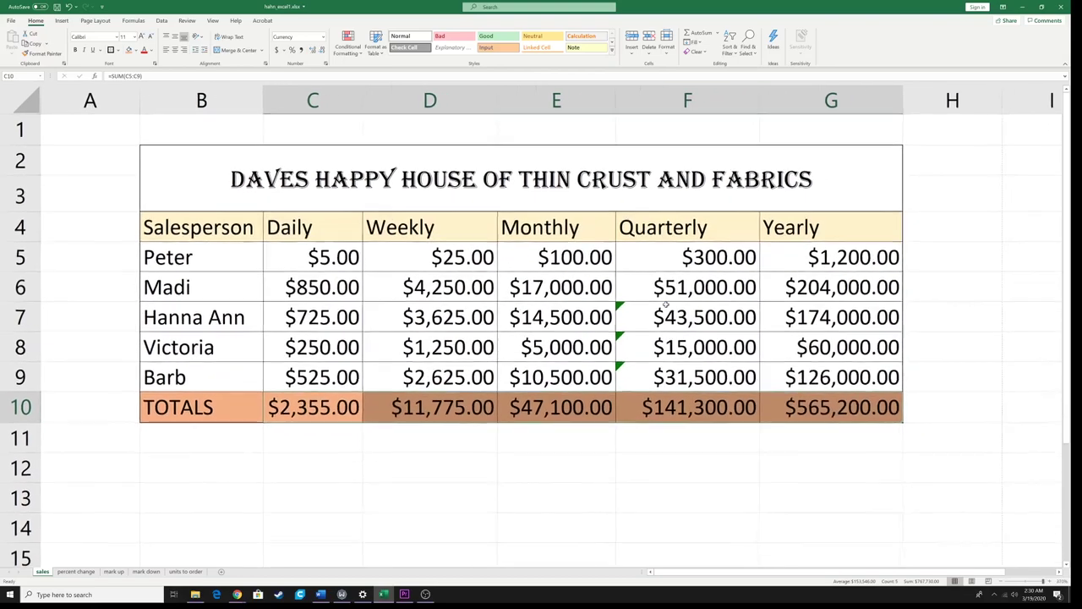
ctrl+scroll(666, 306, down, 3)
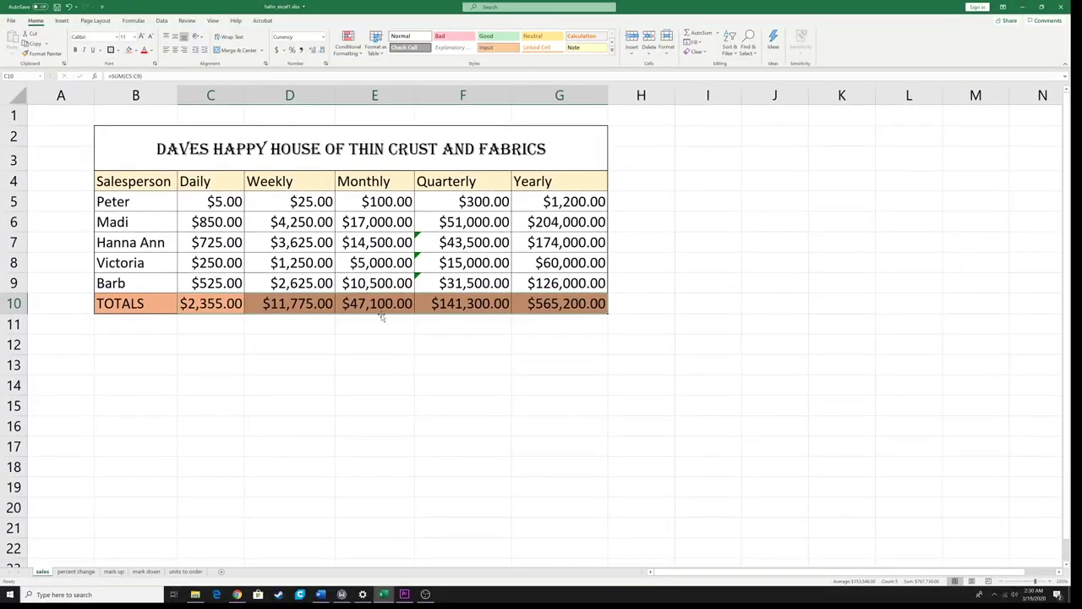
ctrl+scroll(382, 315, down, 2)
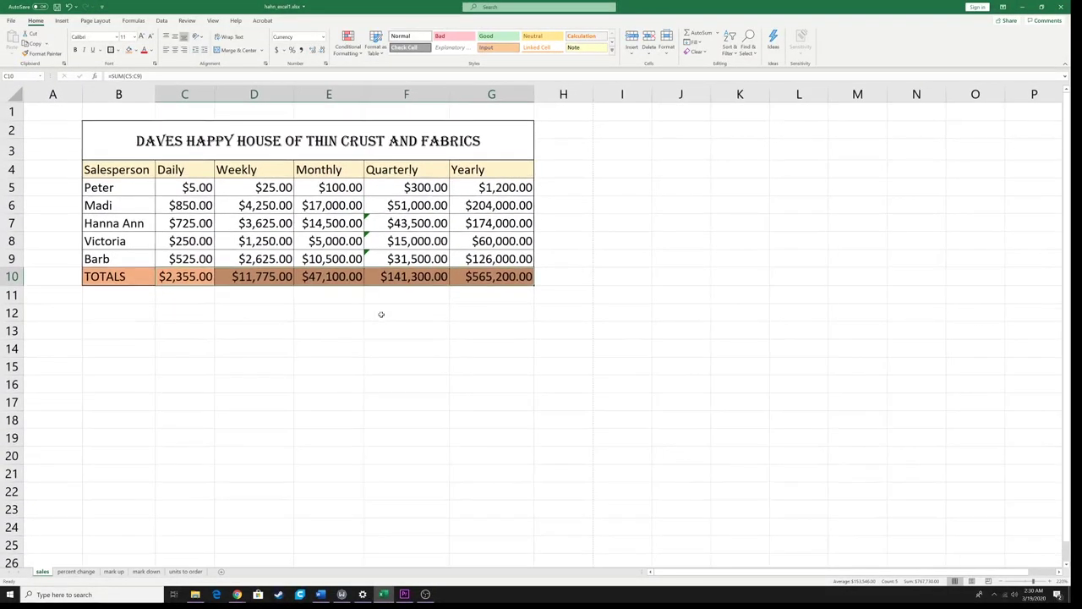
key(ctrl)
click(107, 136)
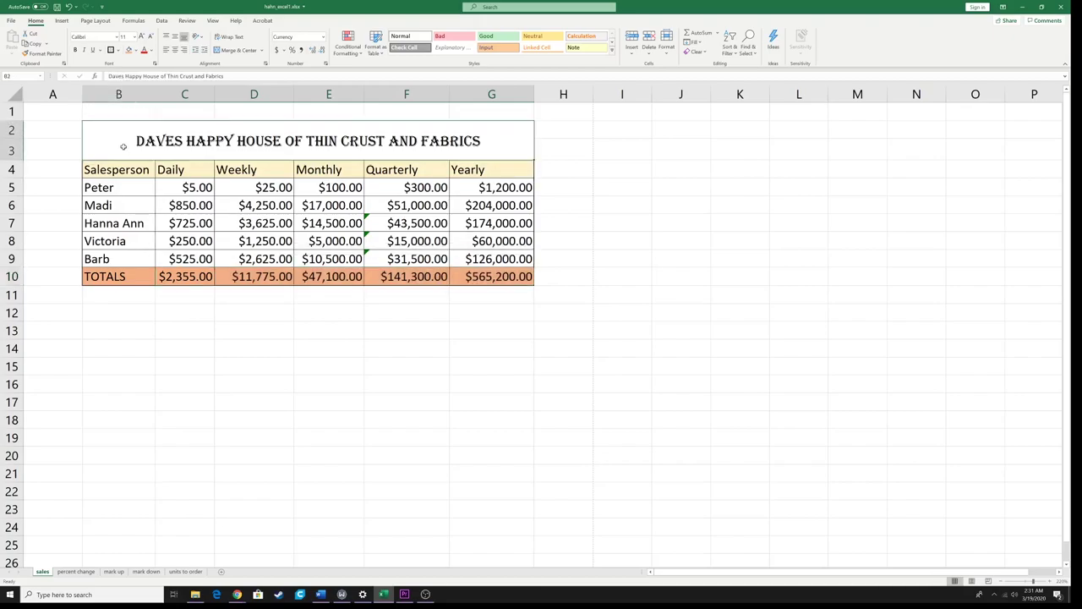
mouse_move(100, 126)
mouse_down()
mouse_move(397, 241)
mouse_move(453, 296)
mouse_move(478, 277)
mouse_up()
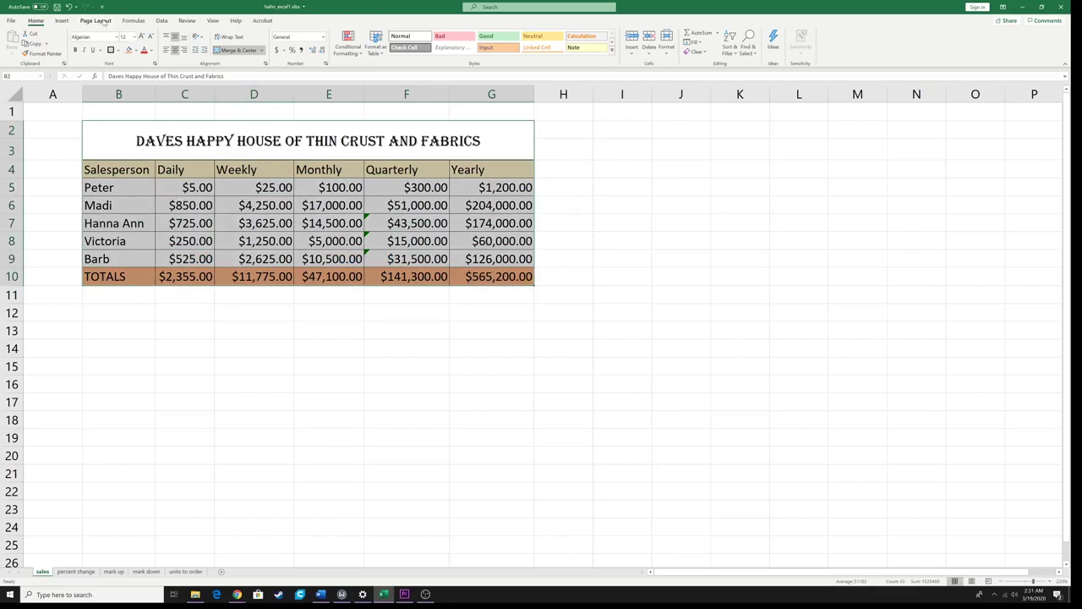
click(62, 21)
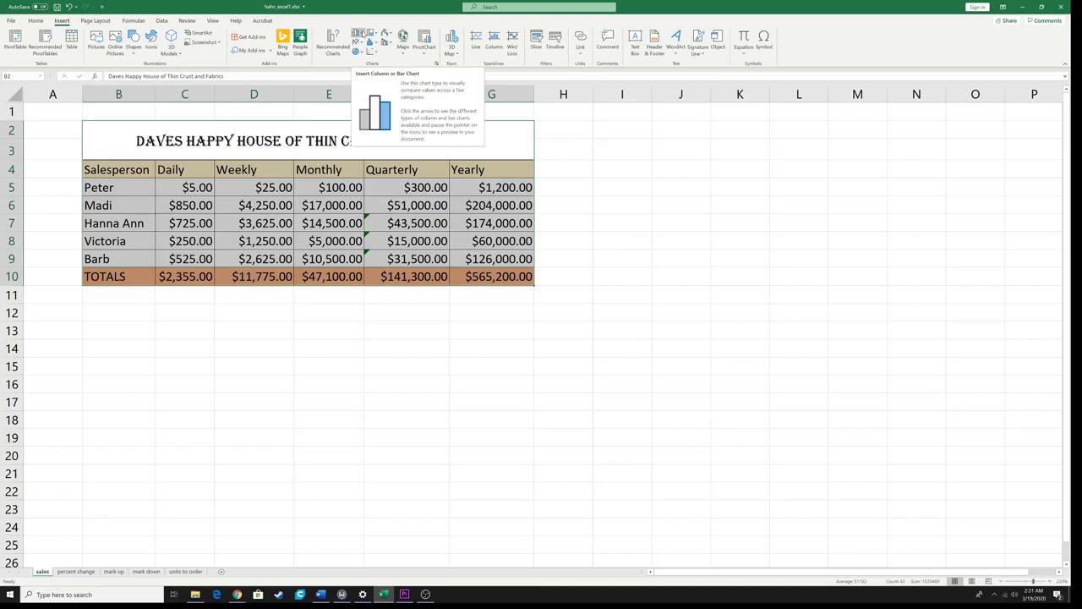
click(362, 34)
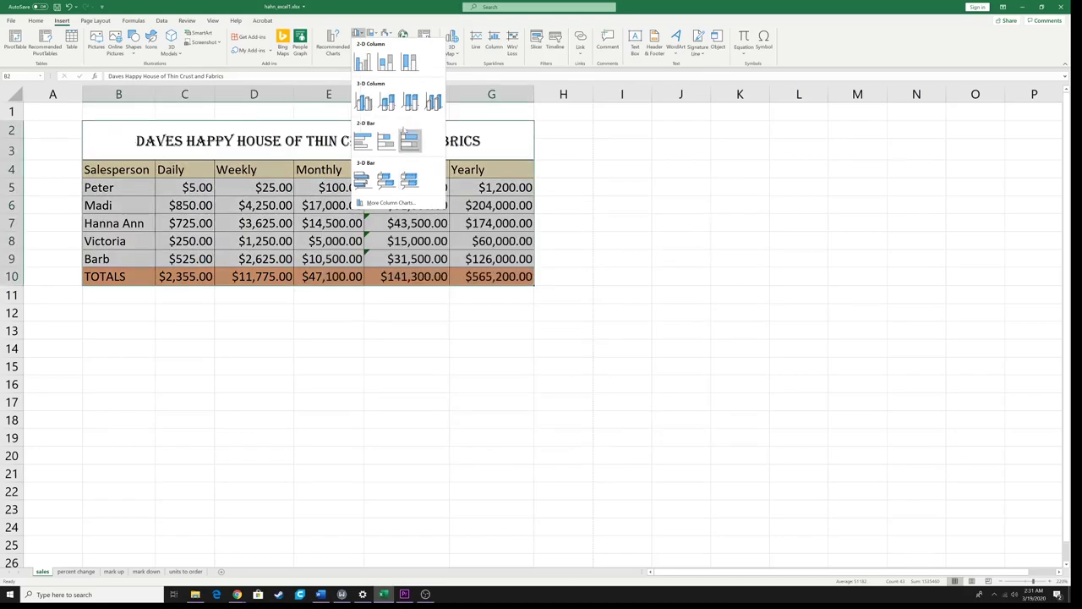
click(362, 62)
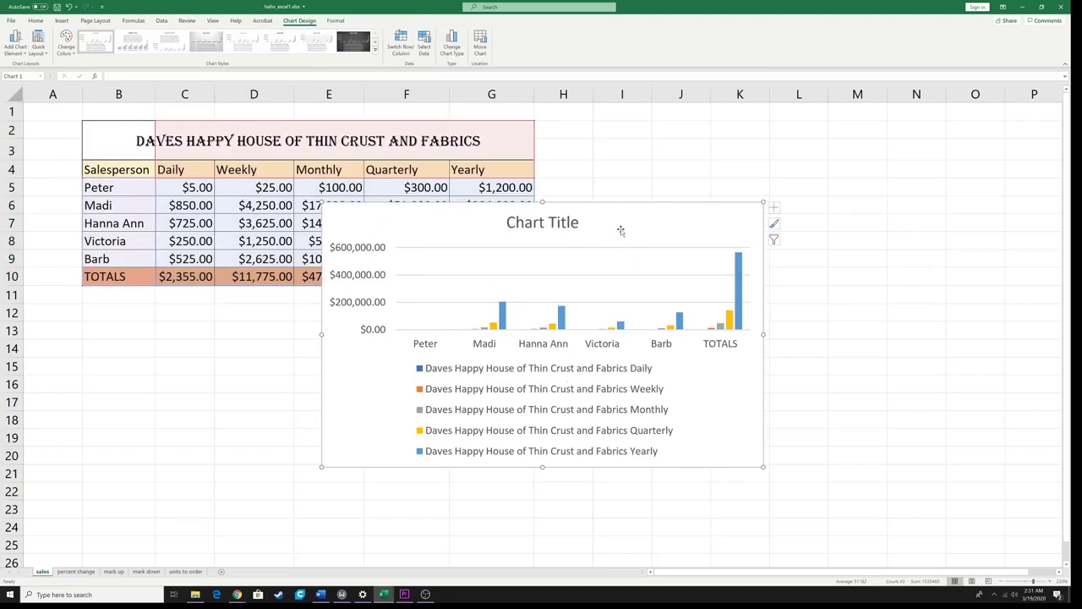
drag(611, 218, 373, 304)
Step: Replace the chart's placeholder title with Sales
double_click(334, 313)
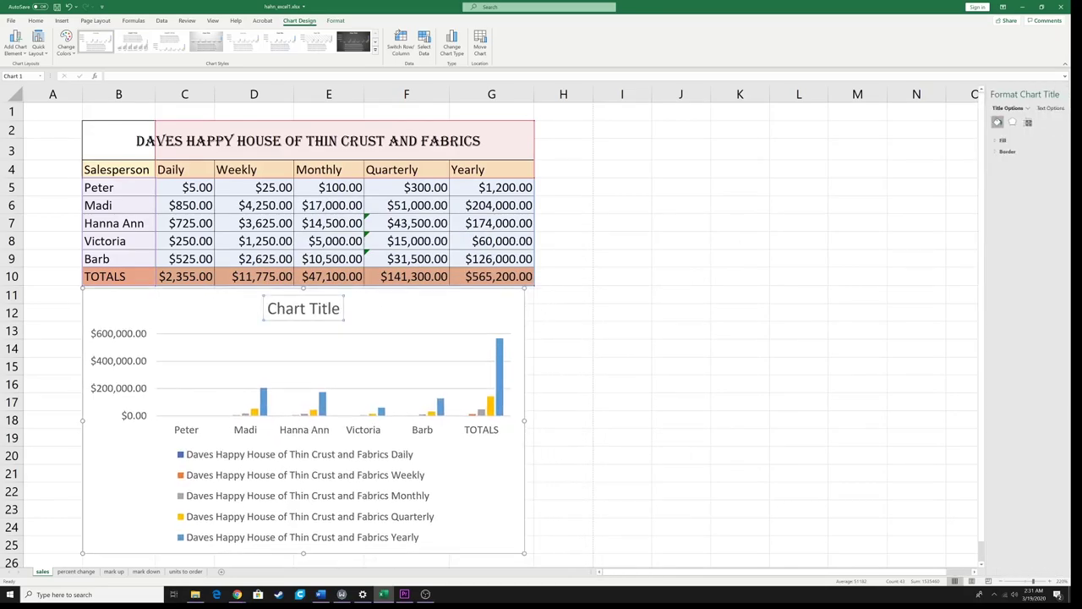
drag(269, 309, 350, 311)
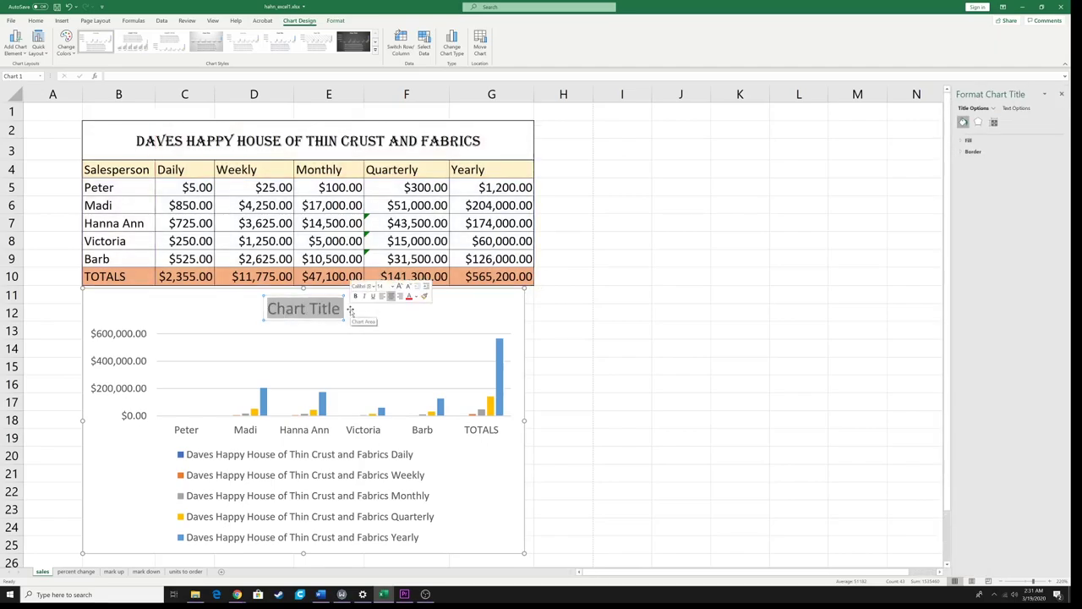
text(Sales)
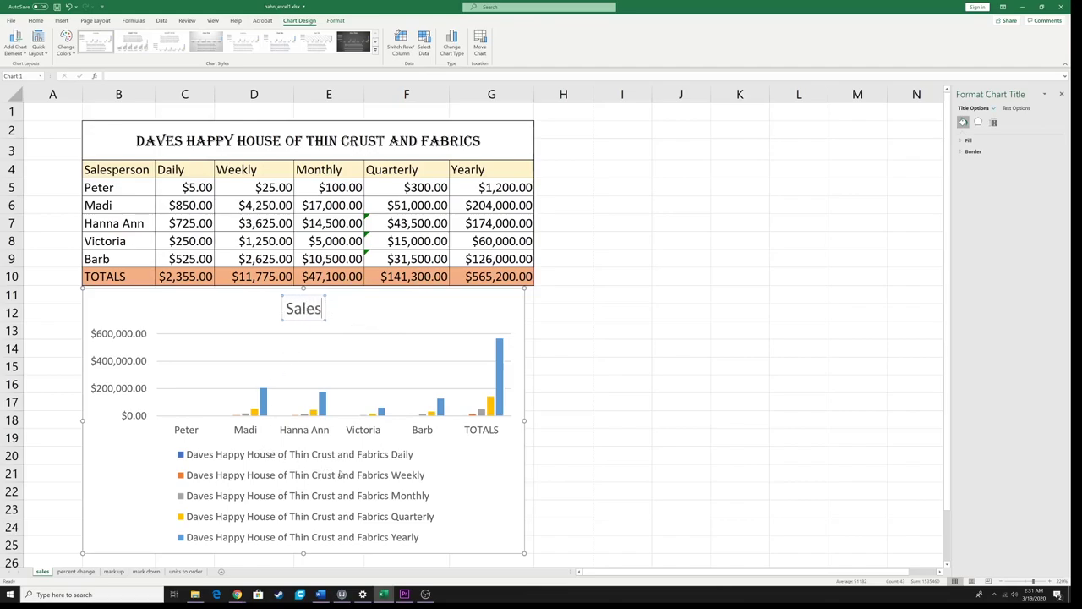